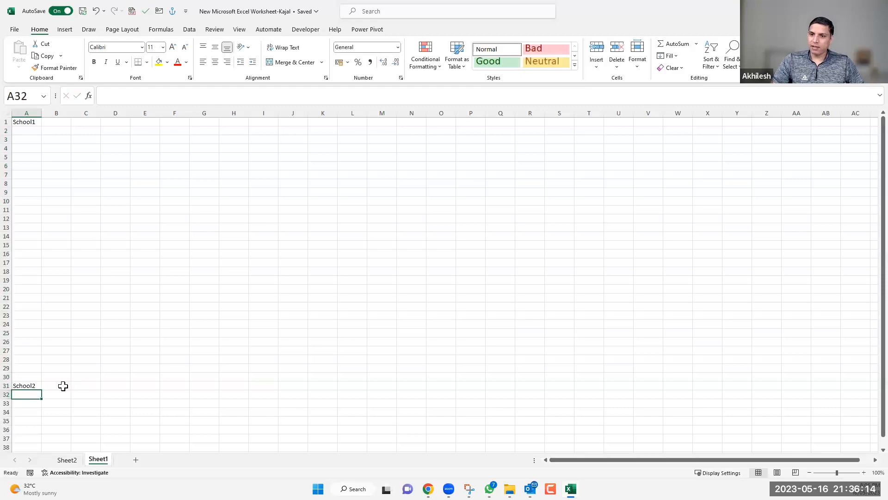
# - Enter the label "Schoo" in cell A61, thirty rows below the School2 label
pyautogui.moveTo(56, 385); pyautogui.dragTo(214, 416)
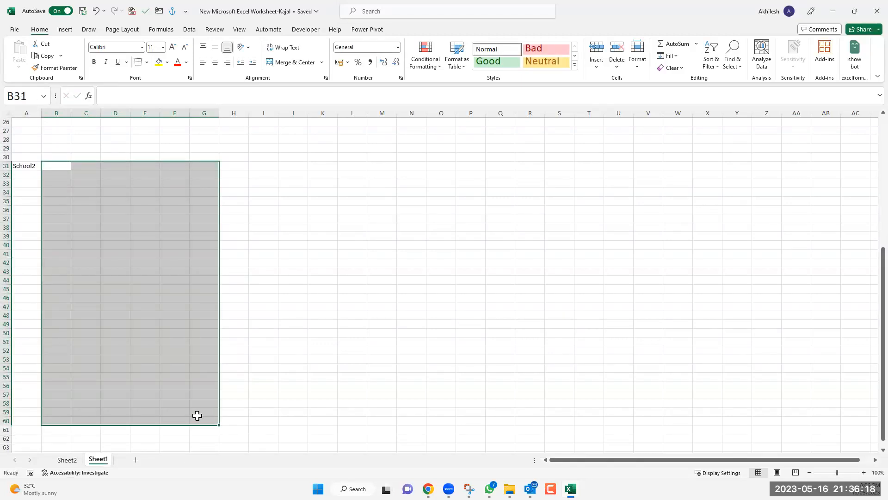
pyautogui.click(27, 433)
pyautogui.write('Schoo')
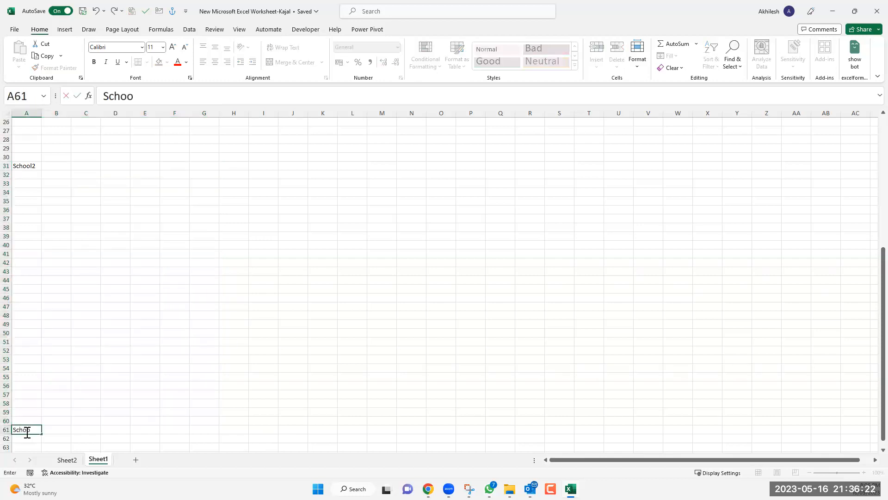
pyautogui.click(63, 437)
pyautogui.click(37, 431)
pyautogui.moveTo(66, 431); pyautogui.dragTo(81, 432)
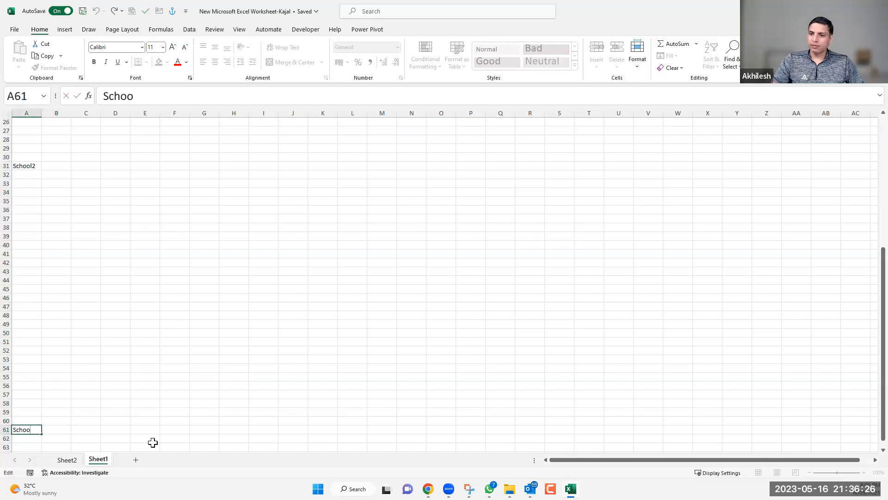
pyautogui.moveTo(171, 460); pyautogui.dragTo(171, 460)
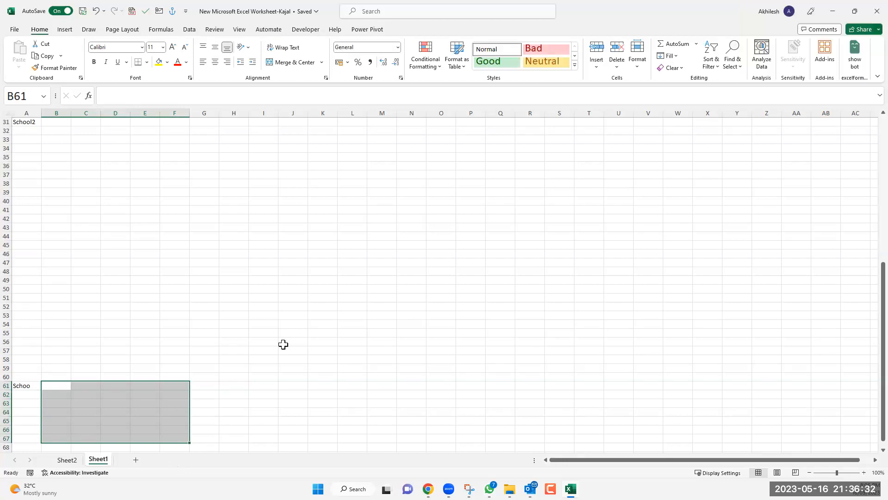
# - Enter "Power Query" in cell J1 and widen column J to fit the text
pyautogui.scroll(10, 335, 196)
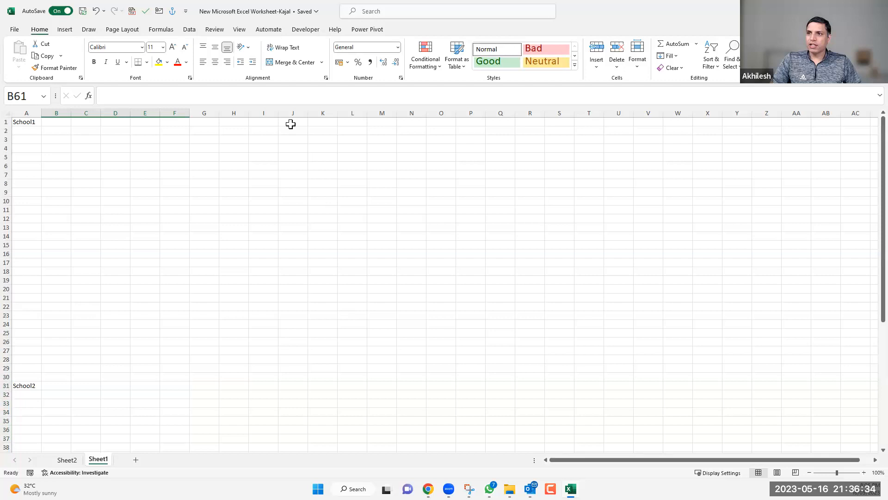
pyautogui.doubleClick(290, 123)
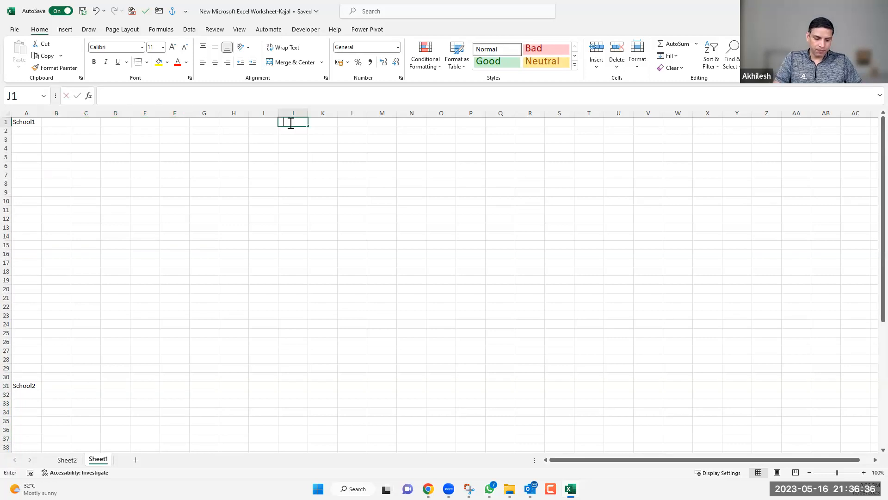
pyautogui.write('Power Query')
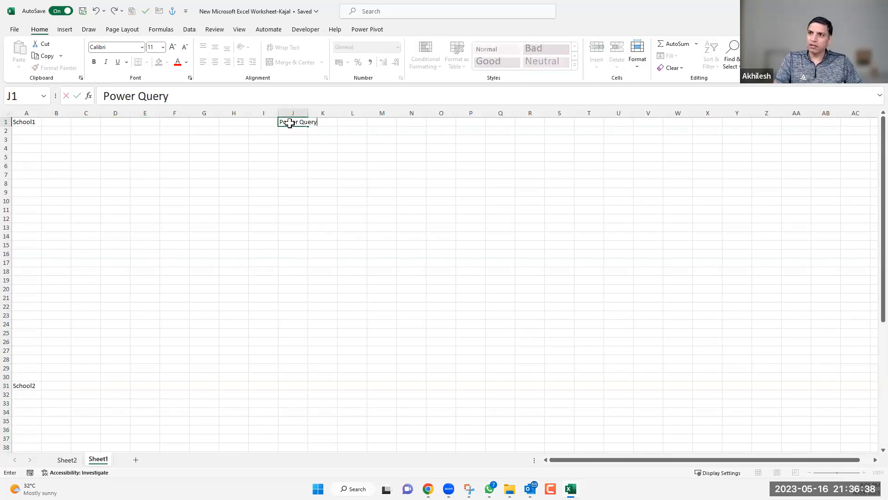
pyautogui.press('Return')
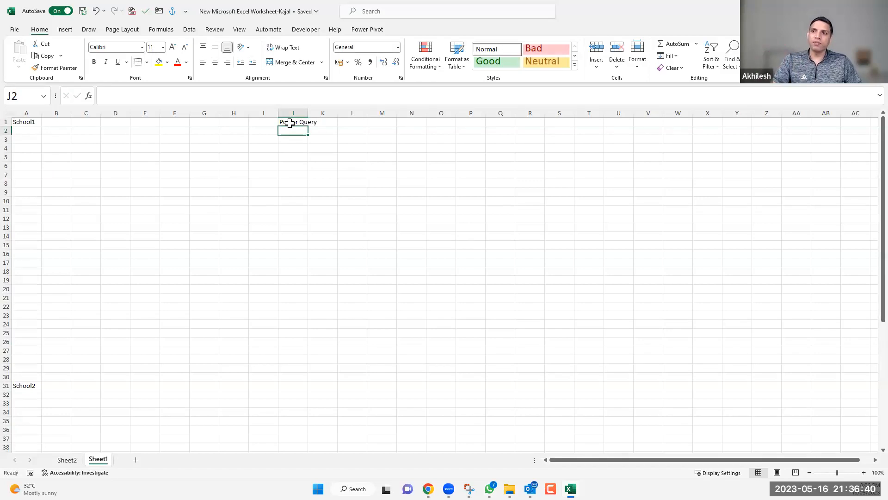
pyautogui.doubleClick(308, 113)
pyautogui.click(324, 122)
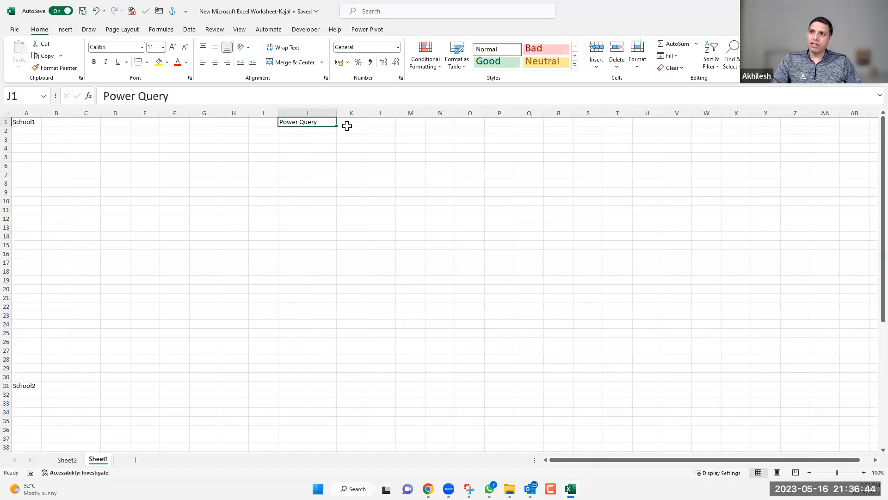
# - Add the labels "PBI" in cell K1 and "XL" in cell L1
pyautogui.press('Right')
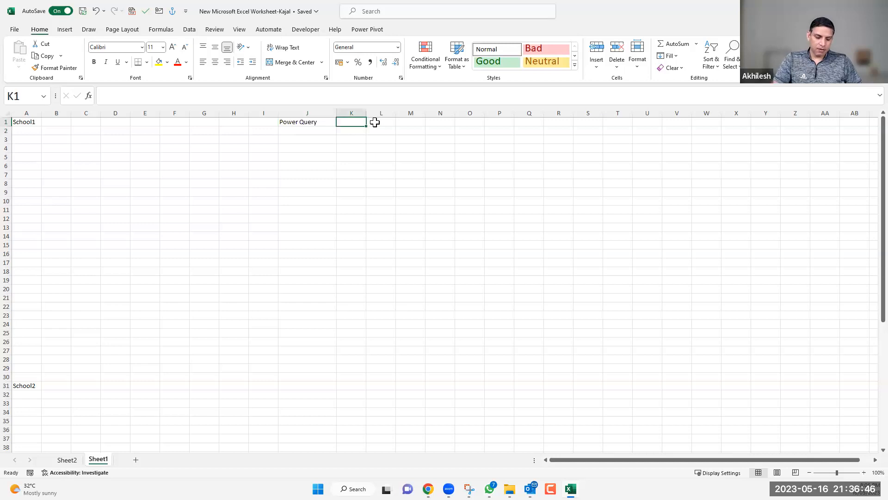
pyautogui.write('PBI')
pyautogui.press('Tab')
pyautogui.write('X')
pyautogui.press('Tab')
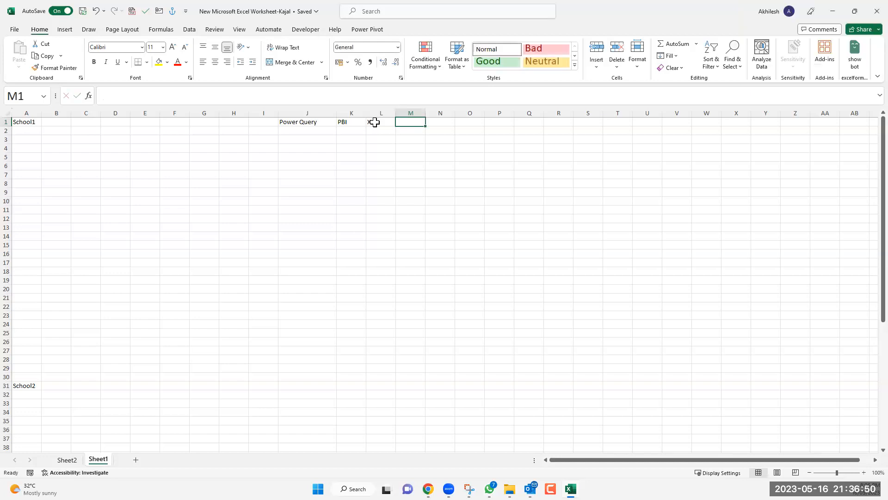
# - Examine the file-based source types offered by Get Data for importing
pyautogui.click(190, 30)
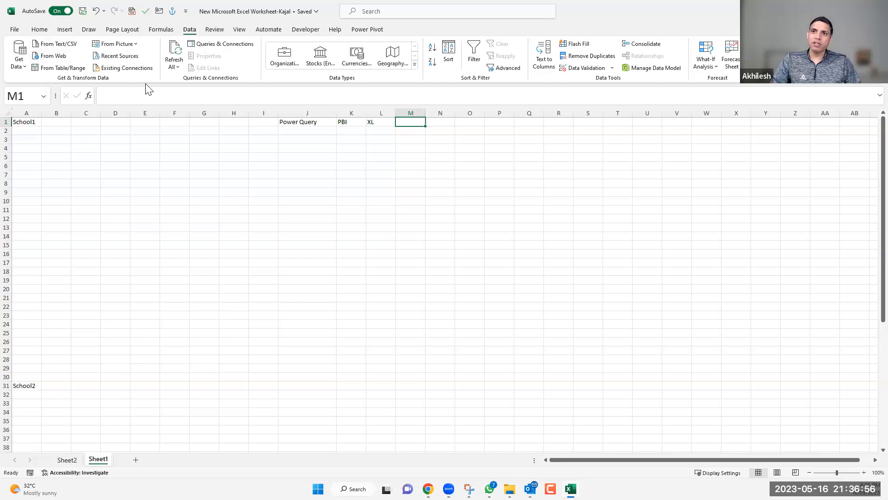
pyautogui.click(24, 68)
pyautogui.moveTo(92, 86)
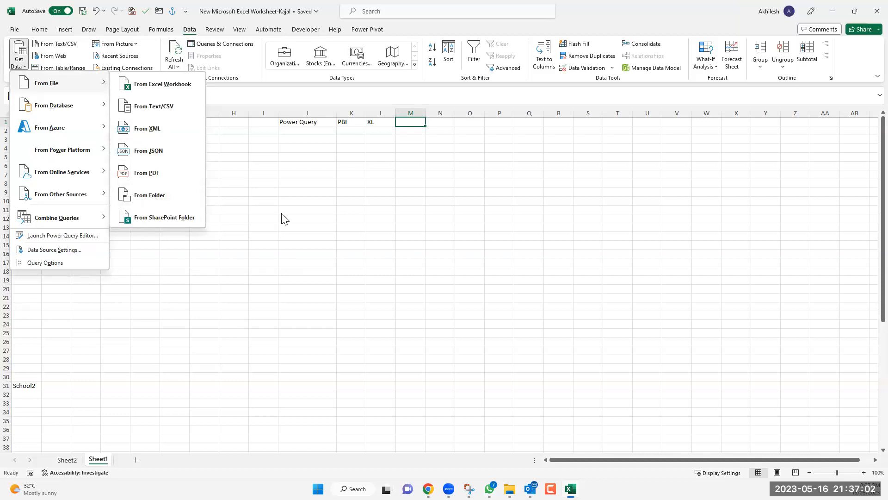
pyautogui.click(351, 163)
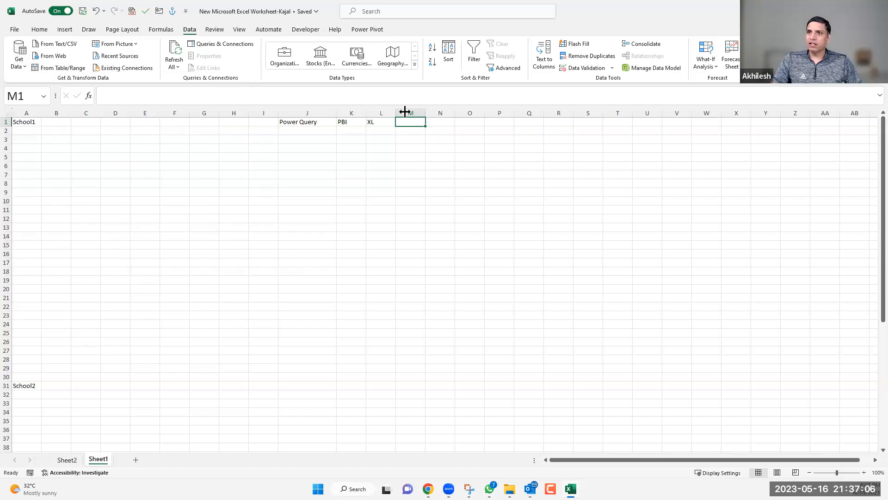
# - Fill the range Q1:V34 with yellow and apply all borders to it
pyautogui.press('Right')
pyautogui.press('Right')
pyautogui.press('Right')
pyautogui.press('Right')
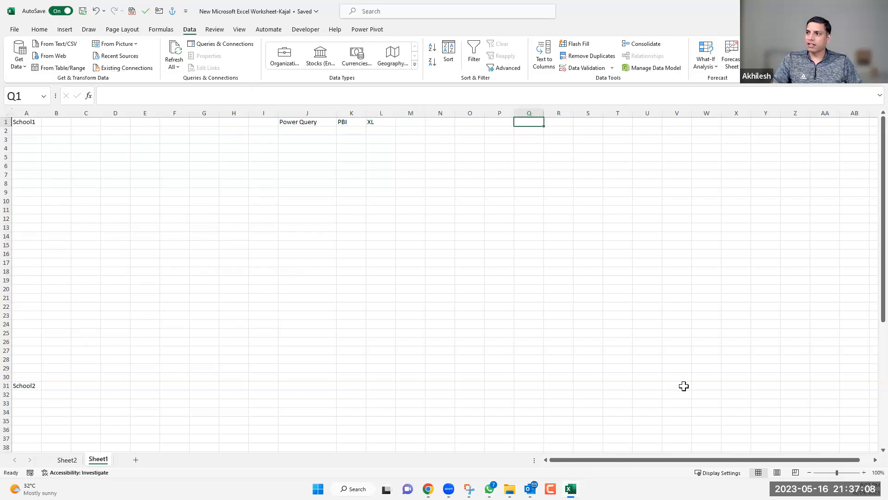
pyautogui.keyDown('shift'); pyautogui.click(684, 411); pyautogui.keyUp('shift')
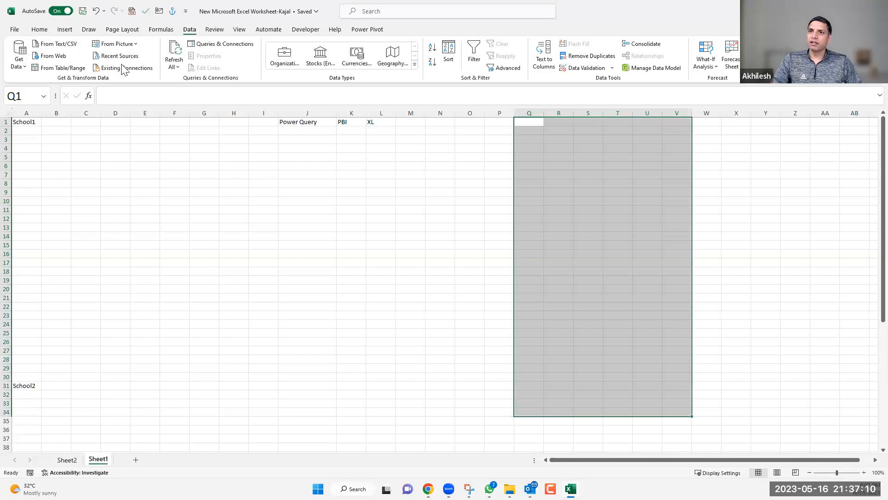
pyautogui.click(41, 30)
pyautogui.click(159, 64)
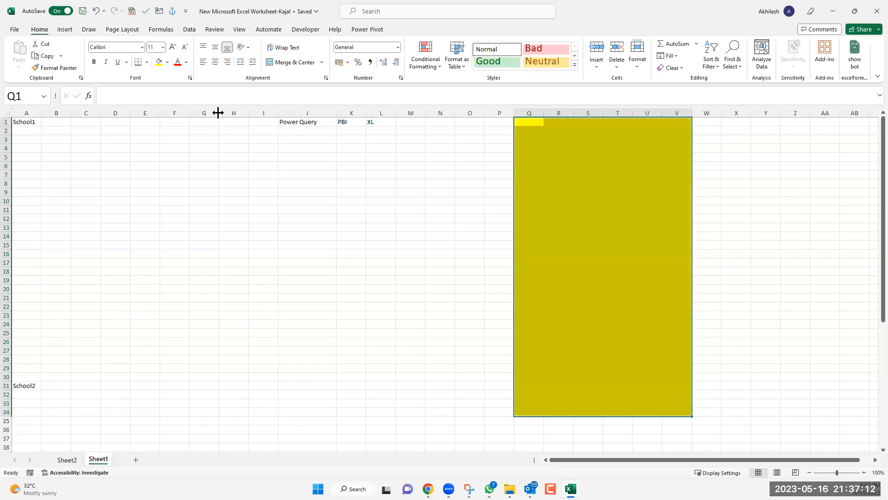
pyautogui.click(147, 63)
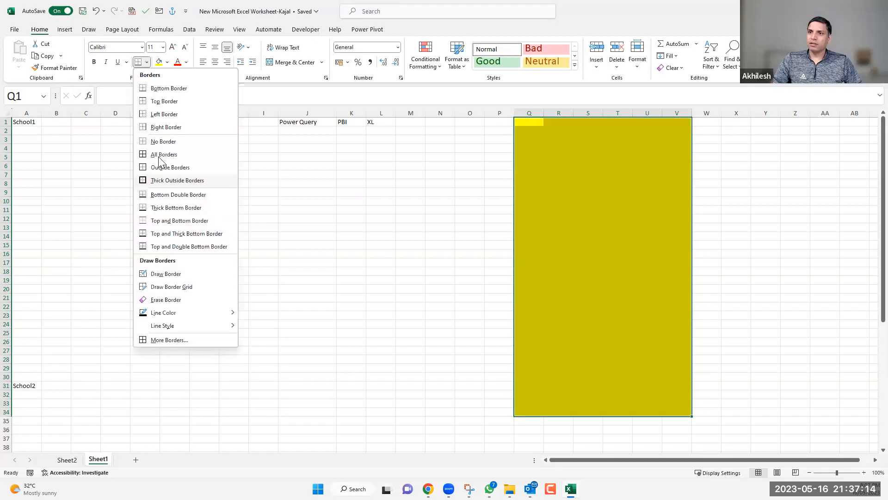
pyautogui.click(382, 222)
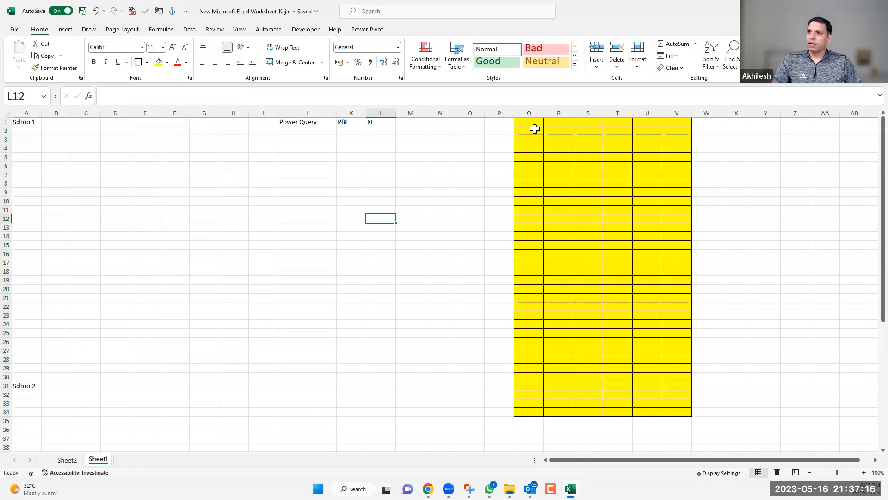
# - Color the header cells Q1:V1 blue and fill the first data block Q2:V11 with light green
pyautogui.moveTo(530, 122); pyautogui.dragTo(676, 220)
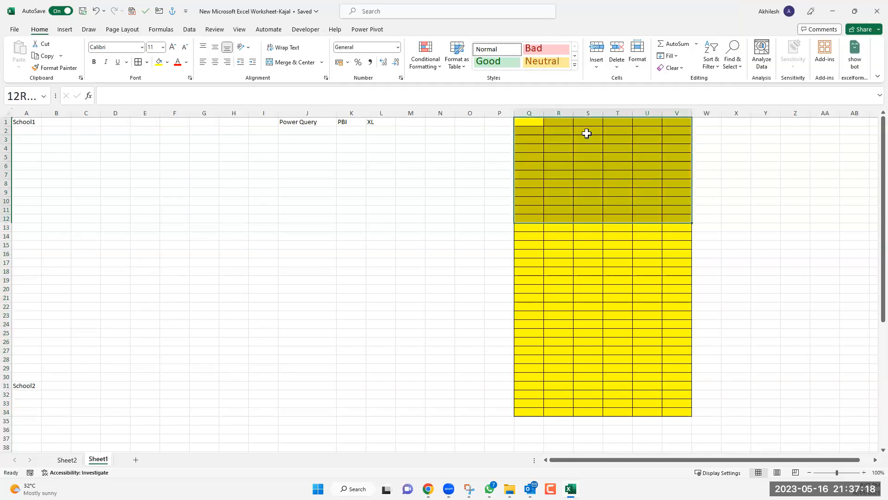
pyautogui.moveTo(529, 123); pyautogui.dragTo(666, 124)
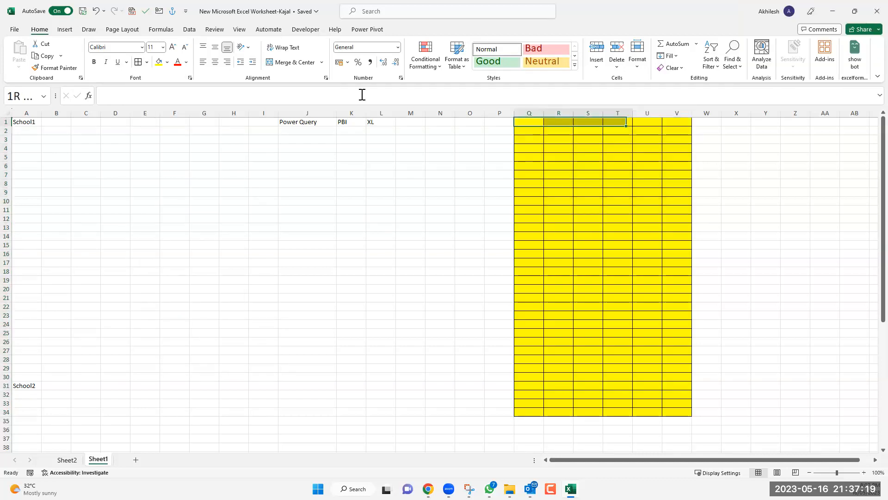
pyautogui.click(167, 63)
pyautogui.click(188, 87)
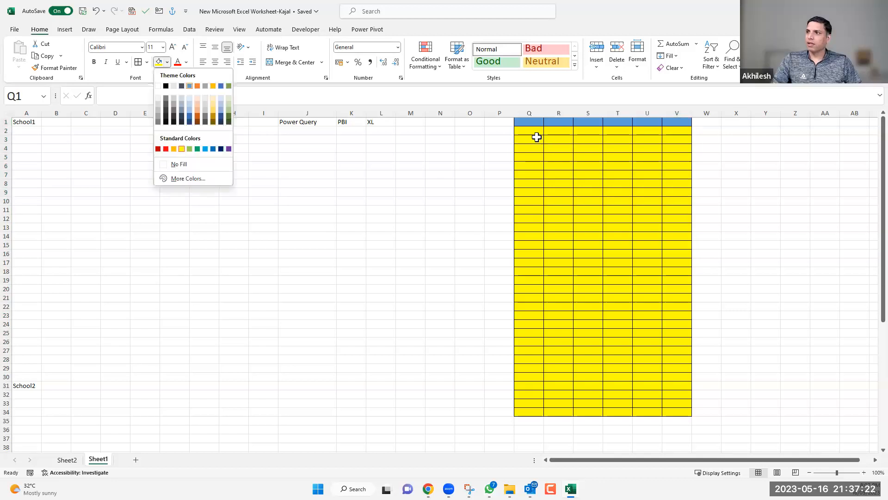
pyautogui.moveTo(664, 211); pyautogui.dragTo(529, 130)
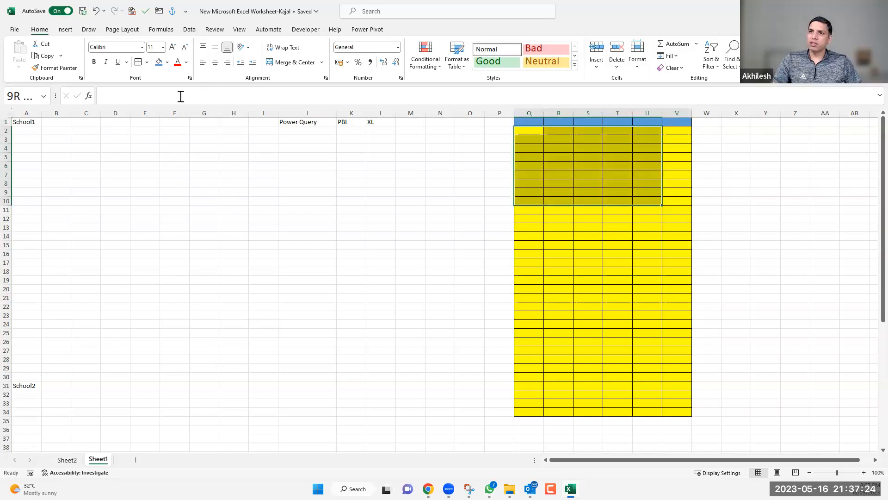
pyautogui.click(167, 62)
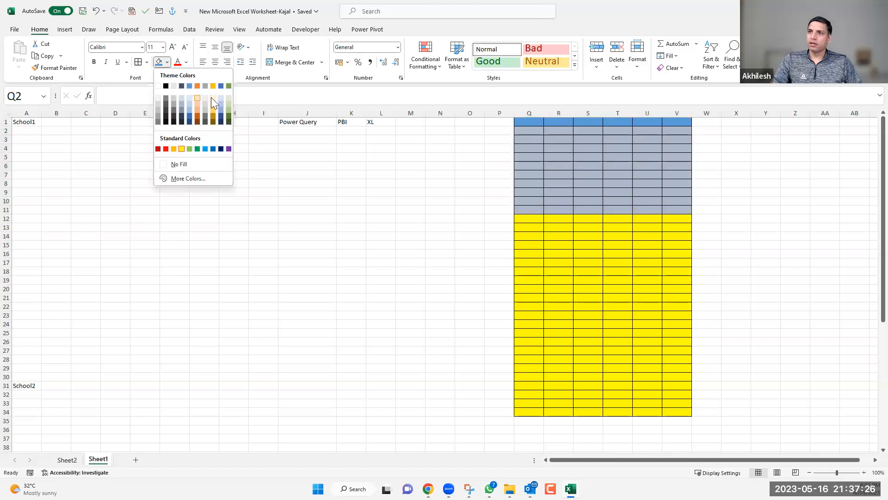
# - Fill the second data block Q12:V21 with the standard light green color
pyautogui.moveTo(533, 217); pyautogui.dragTo(651, 282)
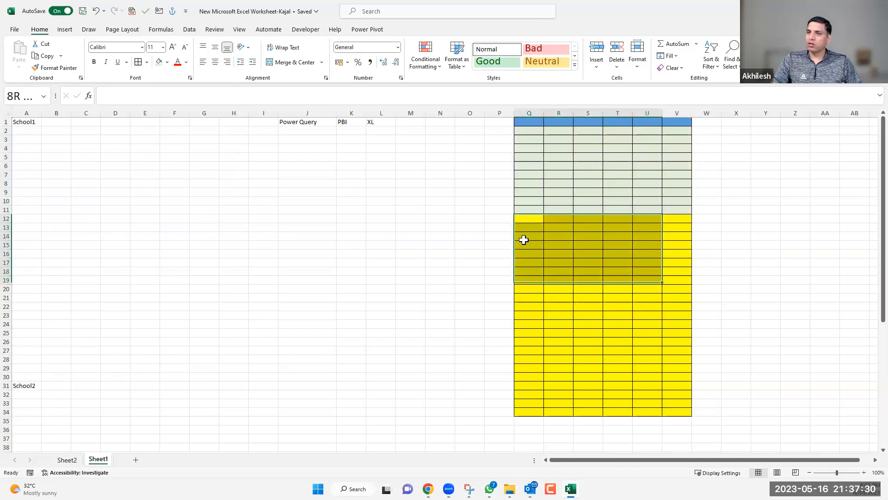
pyautogui.moveTo(524, 239); pyautogui.dragTo(677, 298)
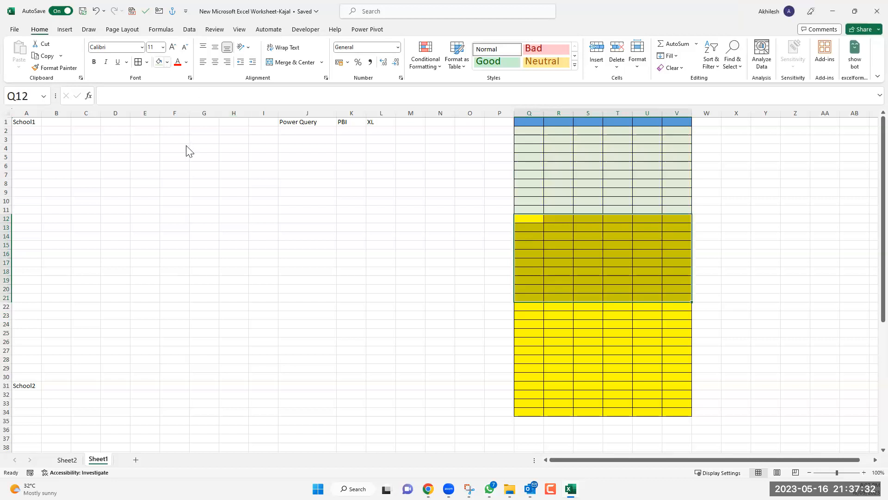
pyautogui.click(167, 62)
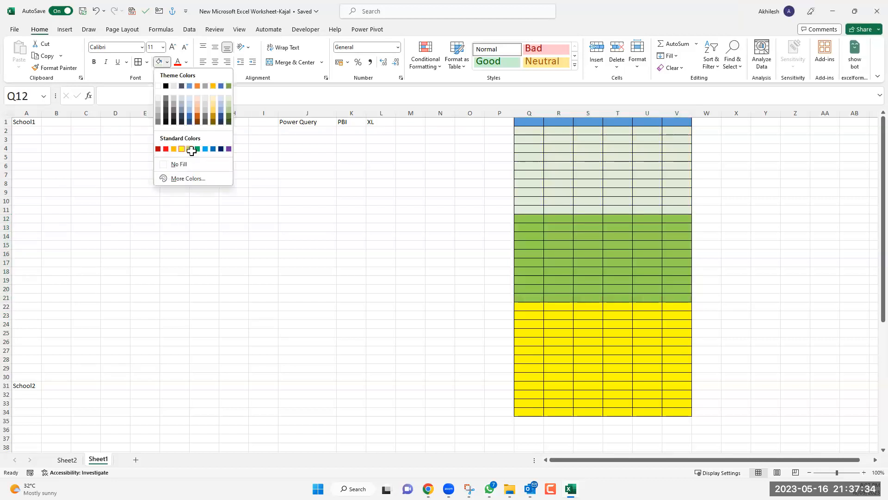
pyautogui.click(189, 149)
pyautogui.click(531, 309)
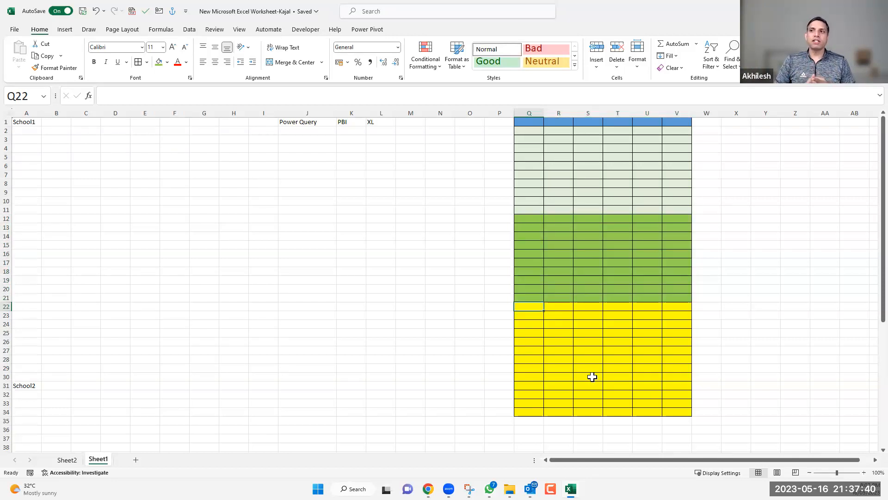
# - Enter the label "Pivot Table" in cell J3
pyautogui.click(324, 141)
pyautogui.write('Pivot Table')
pyautogui.press('Return')
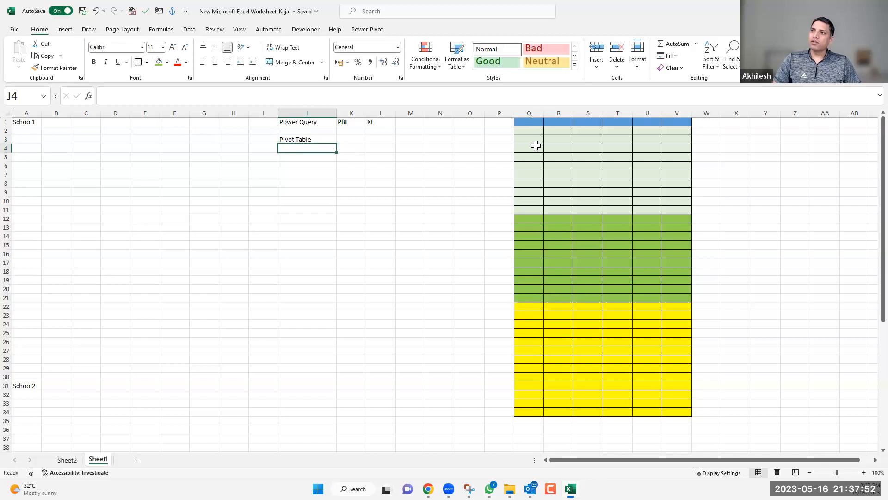
# - Add a "Category" column heading in cell W1, directly after the blue header row
pyautogui.click(532, 122)
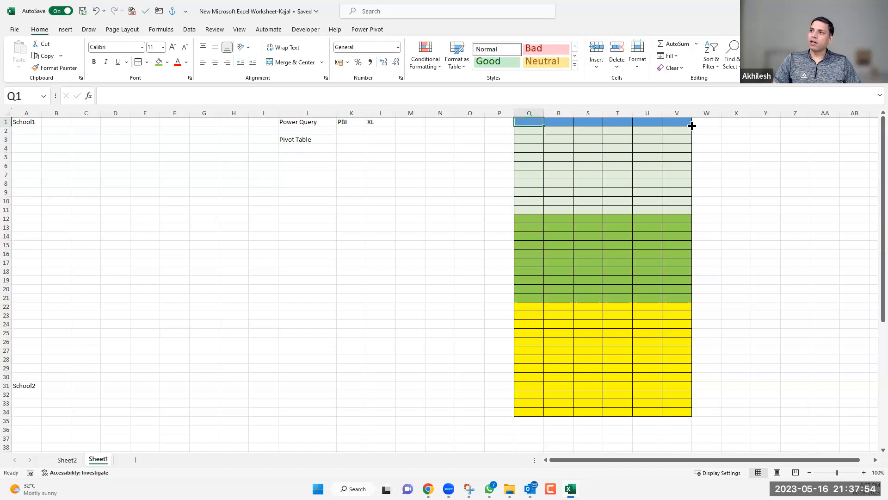
pyautogui.moveTo(559, 122); pyautogui.dragTo(683, 122)
pyautogui.click(683, 122)
pyautogui.click(716, 122)
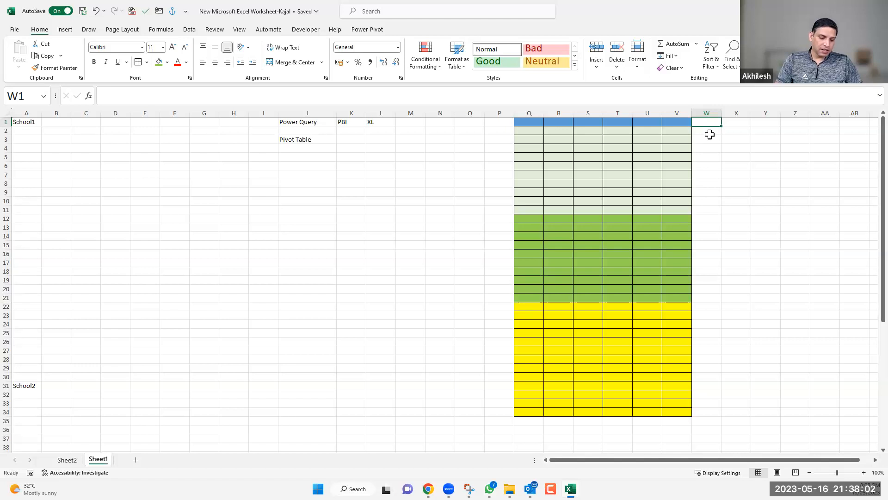
pyautogui.write('Categ')
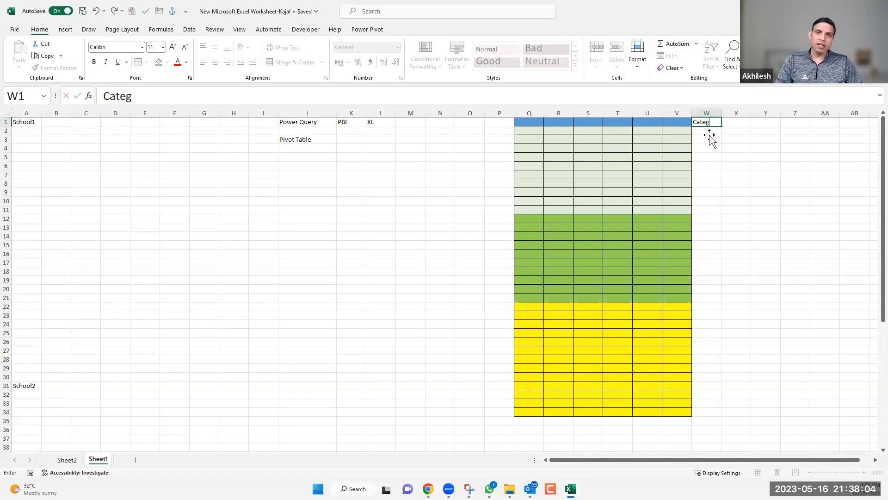
pyautogui.write('ory')
pyautogui.press('Return')
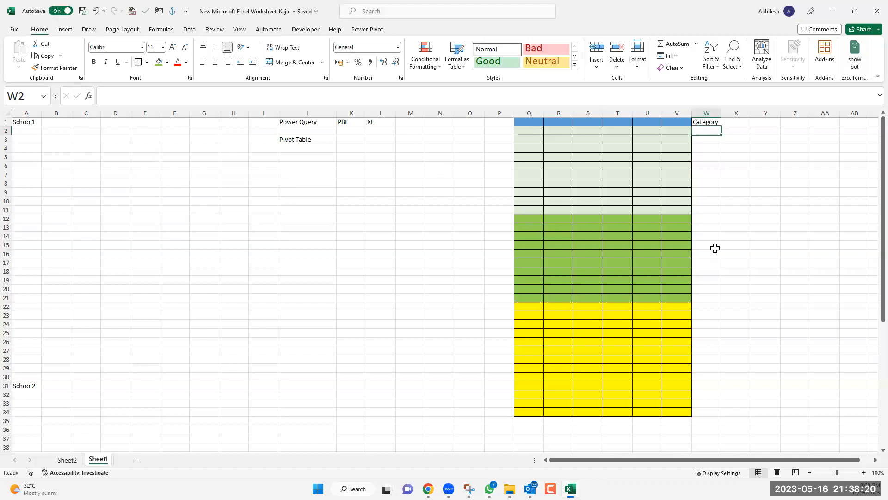
pyautogui.moveTo(692, 415)
pyautogui.mouseDown()
pyautogui.moveTo(686, 403)
pyautogui.moveTo(716, 402)
pyautogui.moveTo(717, 414)
pyautogui.mouseUp()
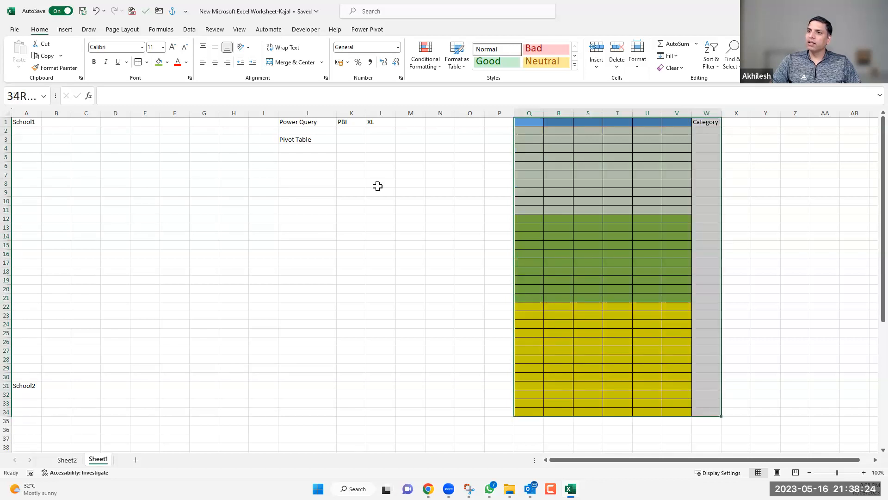
pyautogui.click(301, 146)
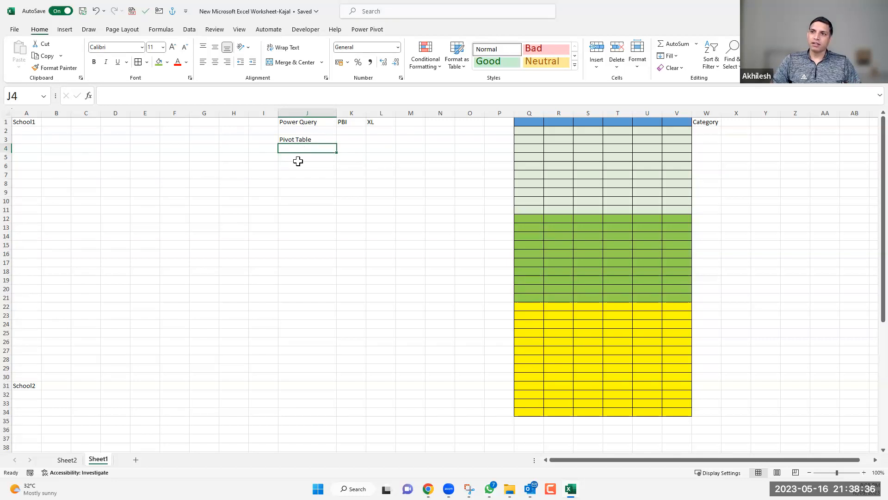
pyautogui.moveTo(336, 143); pyautogui.dragTo(321, 139)
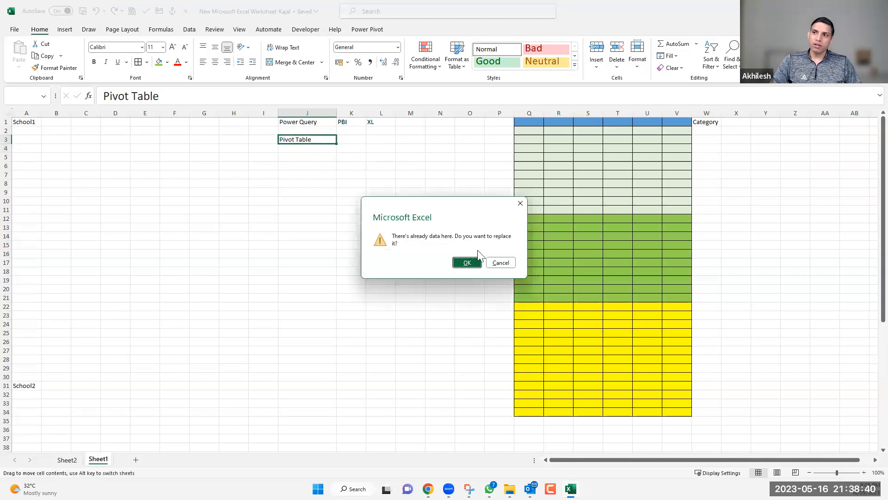
pyautogui.press('Escape')
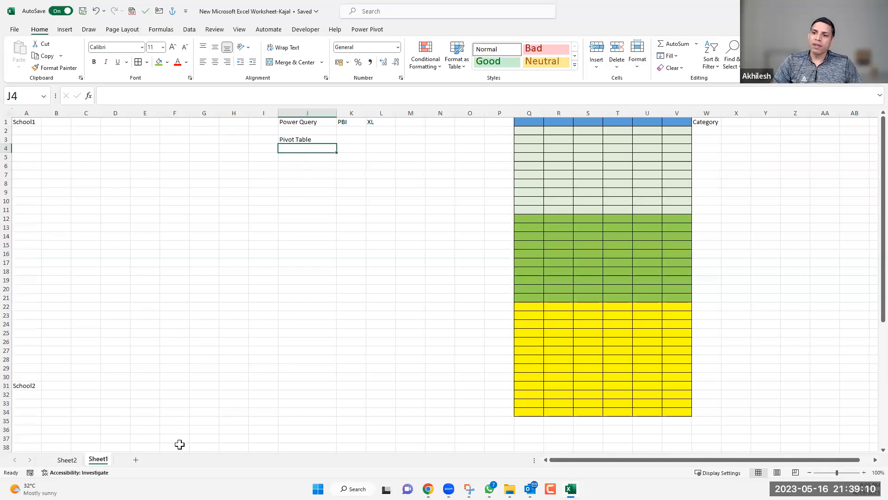
# - Add a new worksheet after Sheet1 and name it "NEw Delhi"
pyautogui.click(134, 461)
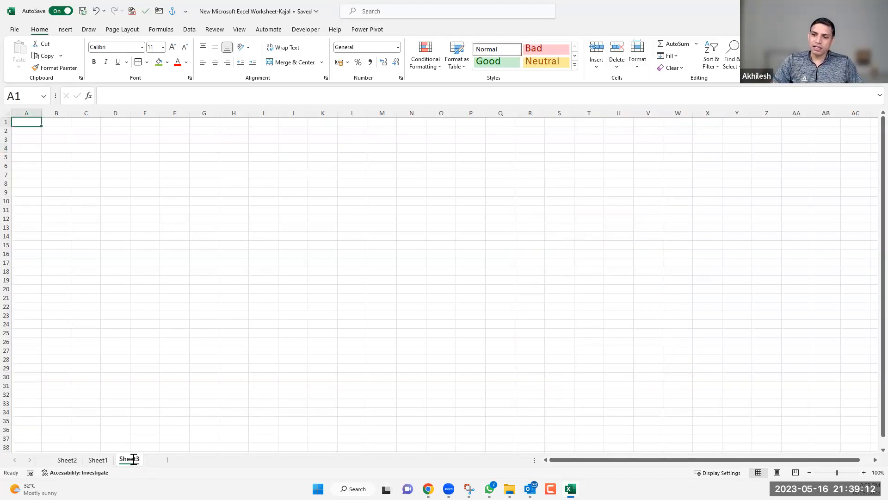
pyautogui.doubleClick(132, 459)
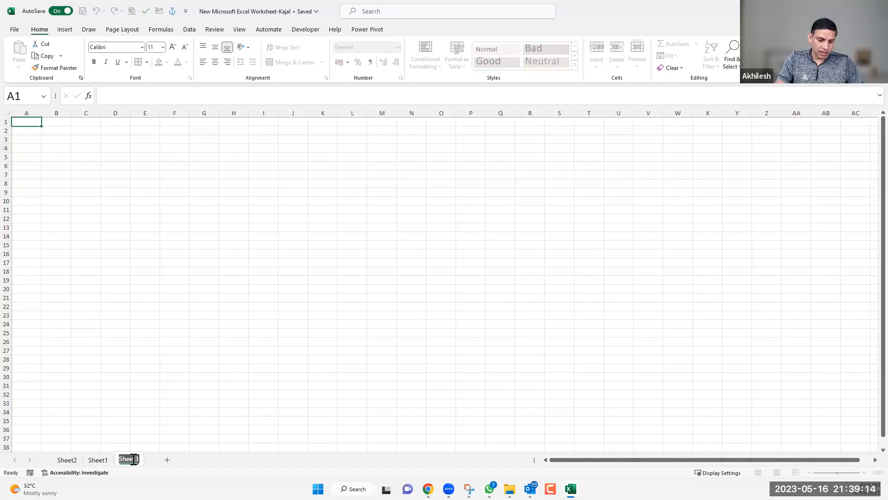
pyautogui.write('N')
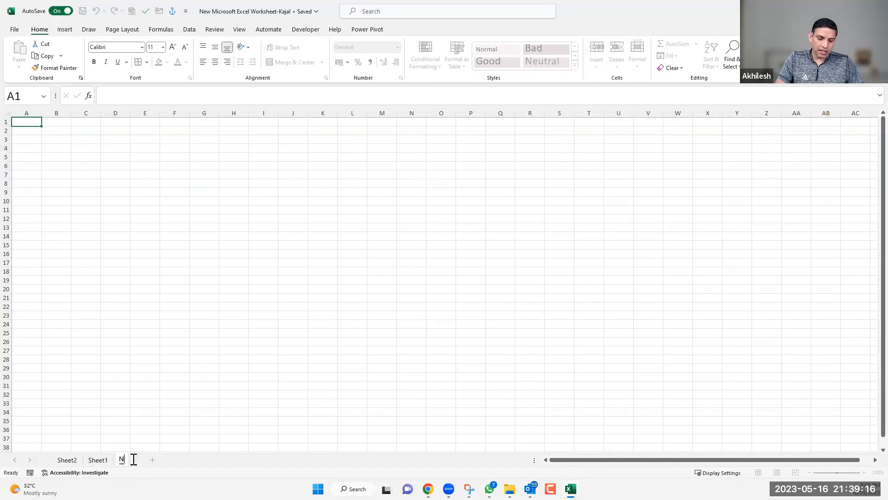
pyautogui.write('Ew Delhi')
pyautogui.press('Return')
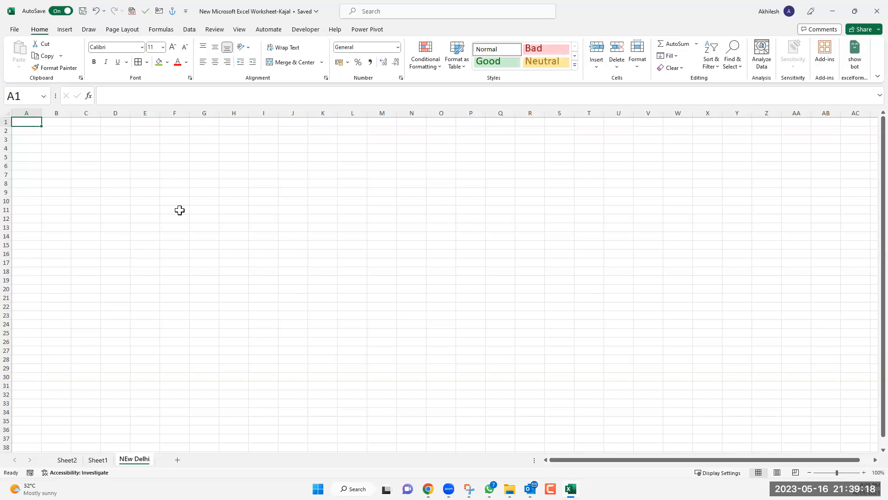
# - Enter a formula in cell G15 of Sheet1 that references cell F11 of the NEw Delhi sheet
pyautogui.click(180, 210)
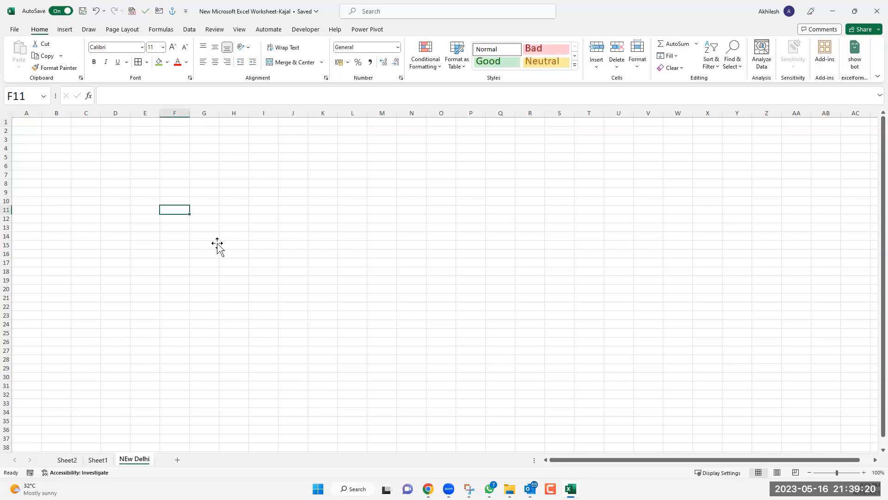
pyautogui.hotkey('ctrl', 'pageup')
pyautogui.write('=')
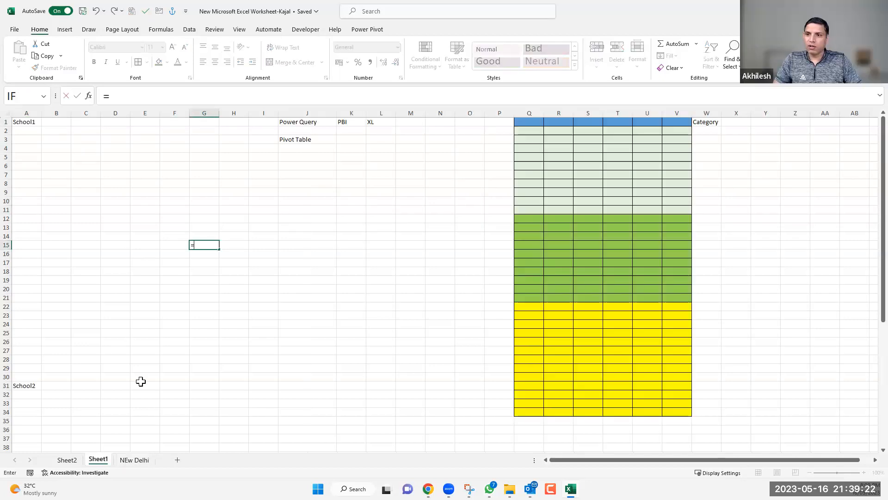
pyautogui.hotkey('ctrl', 'pagedown')
pyautogui.click(186, 209)
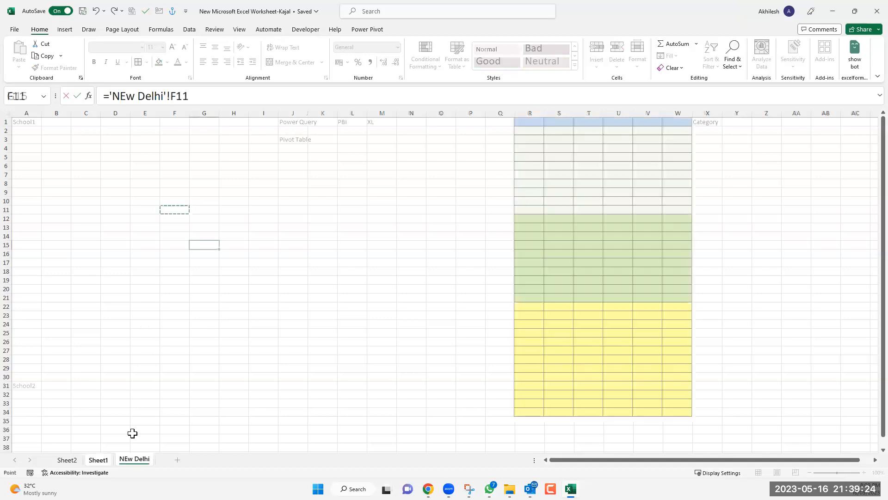
pyautogui.press('Return')
pyautogui.press('Up')
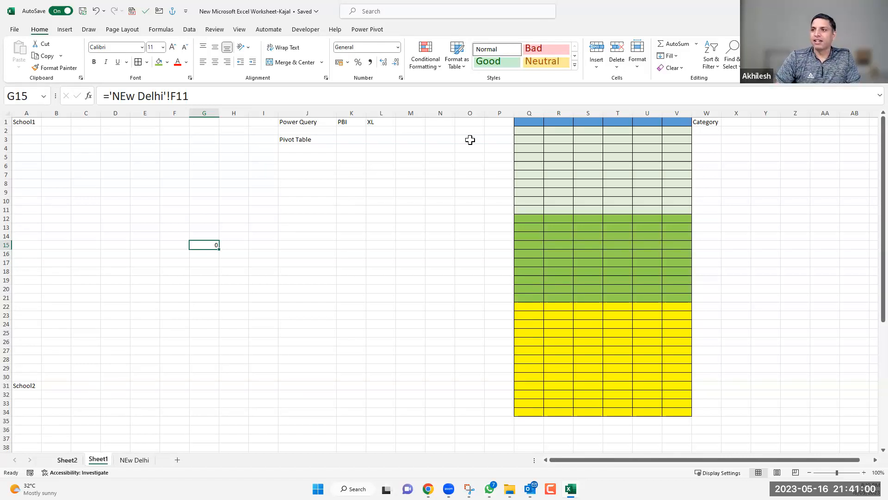
# - Examine the COUNTIFS formulas in the "No. of Students" column of the percentage summary on Sheet2
pyautogui.hotkey('ctrl', 'pageup')
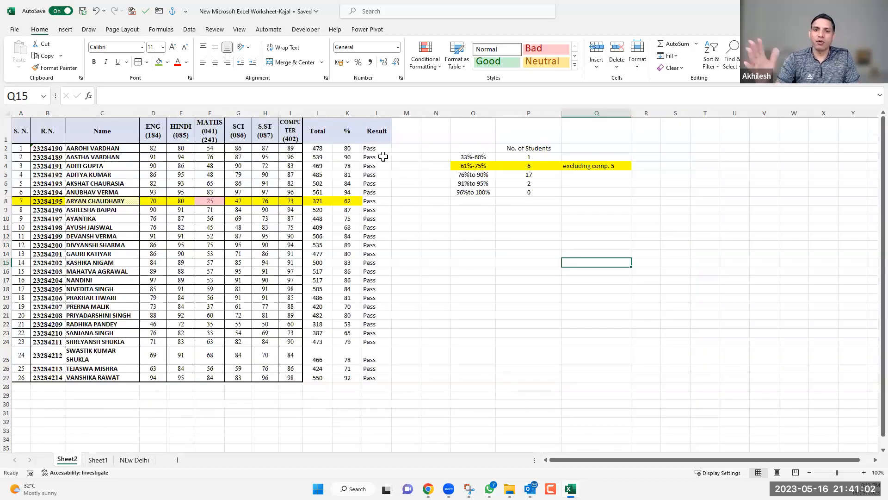
pyautogui.click(406, 219)
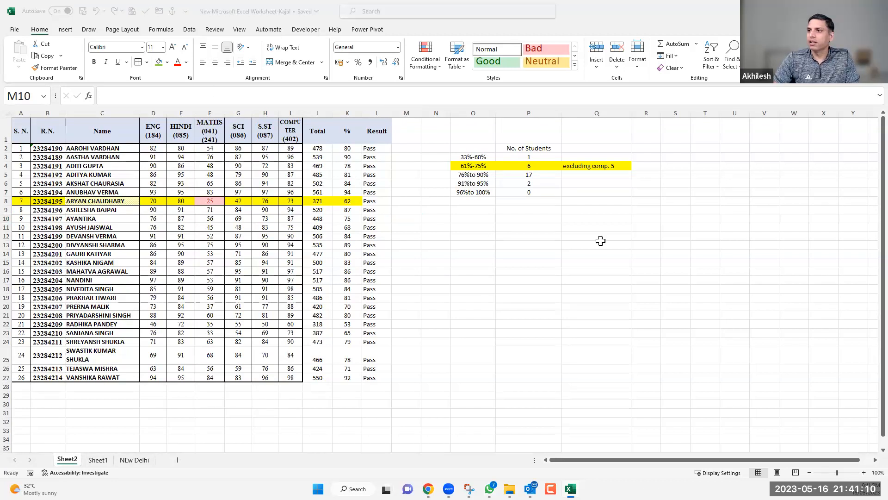
pyautogui.click(520, 158)
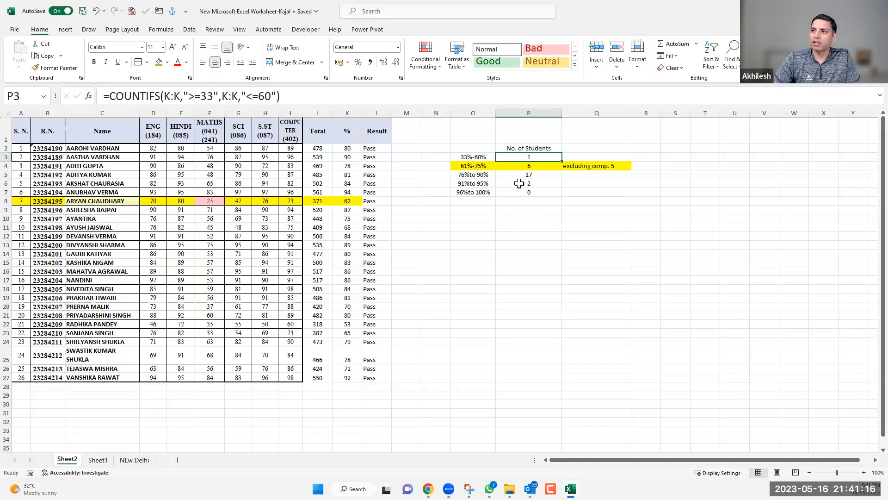
pyautogui.click(523, 164)
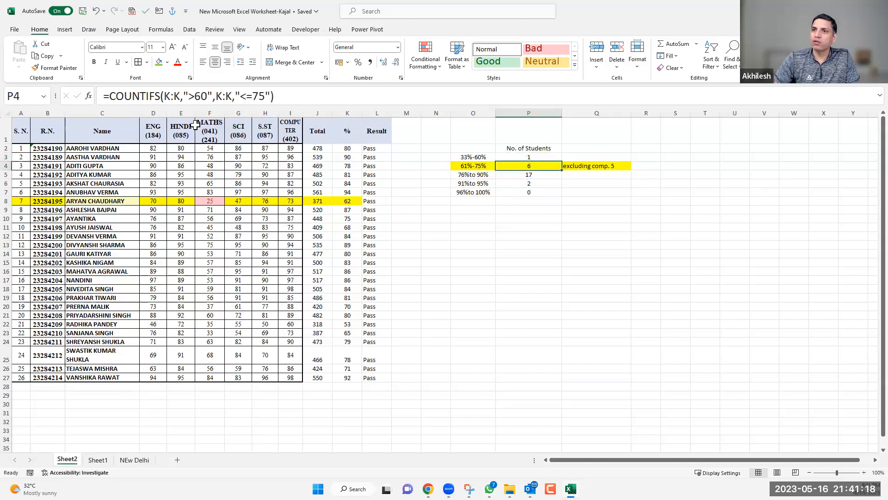
pyautogui.press('Up')
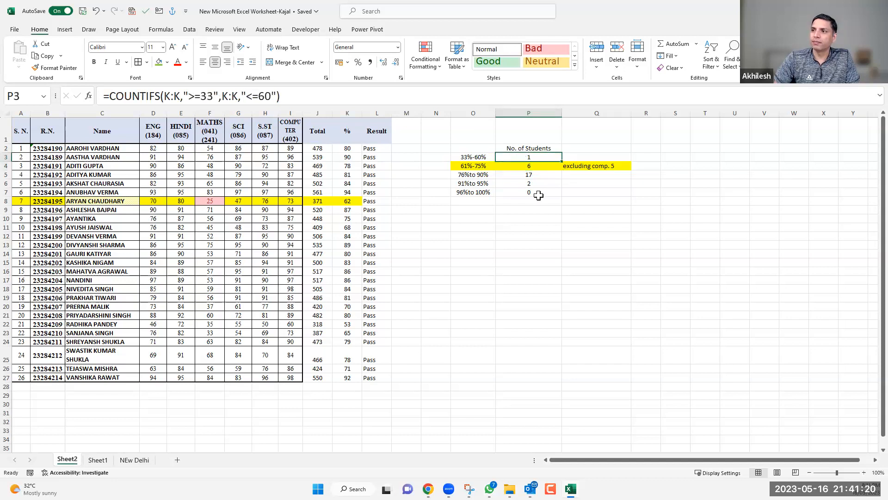
pyautogui.hotkey('ctrl', 'shift', 'Down')
pyautogui.hotkey('shift', 'Down')
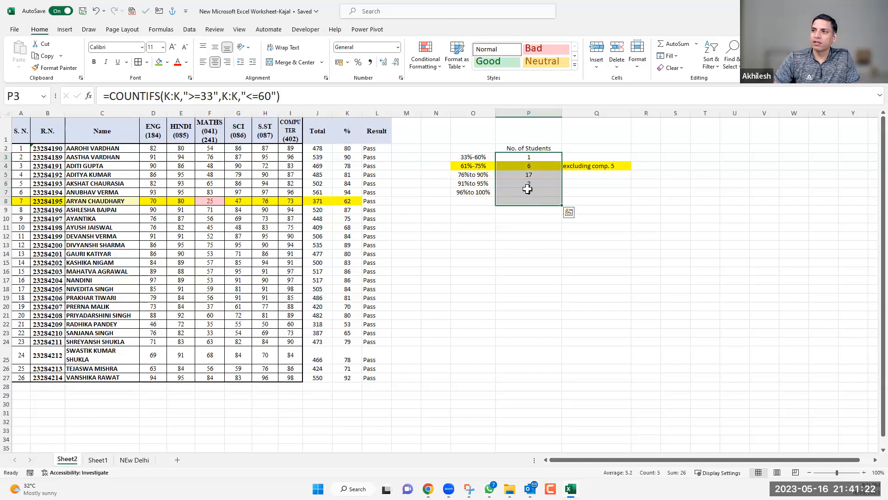
pyautogui.press('Down')
pyautogui.press('Down')
pyautogui.press('Up')
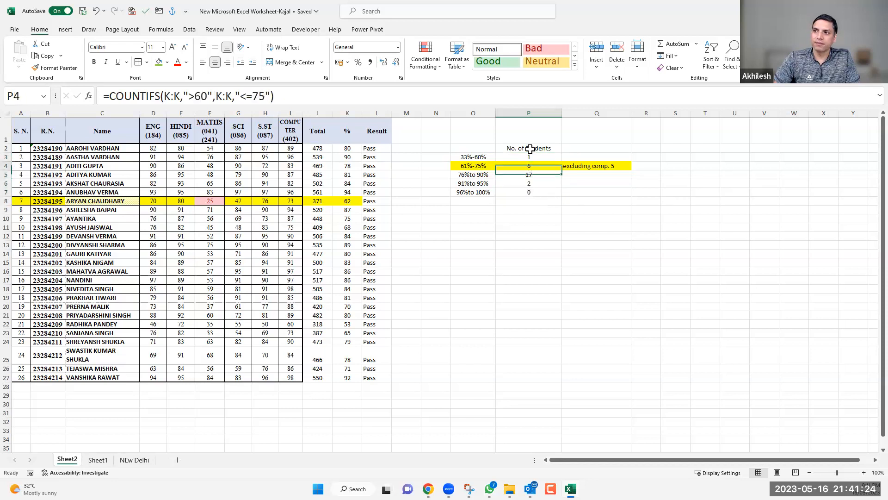
pyautogui.click(530, 149)
pyautogui.press('Down')
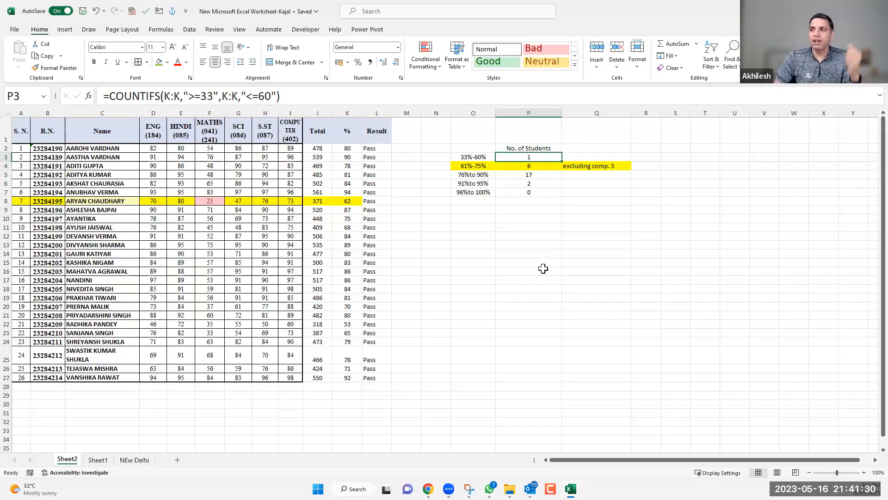
# - Enter the note "If" in cell P13 below the percentage summary
pyautogui.click(525, 244)
pyautogui.write('If')
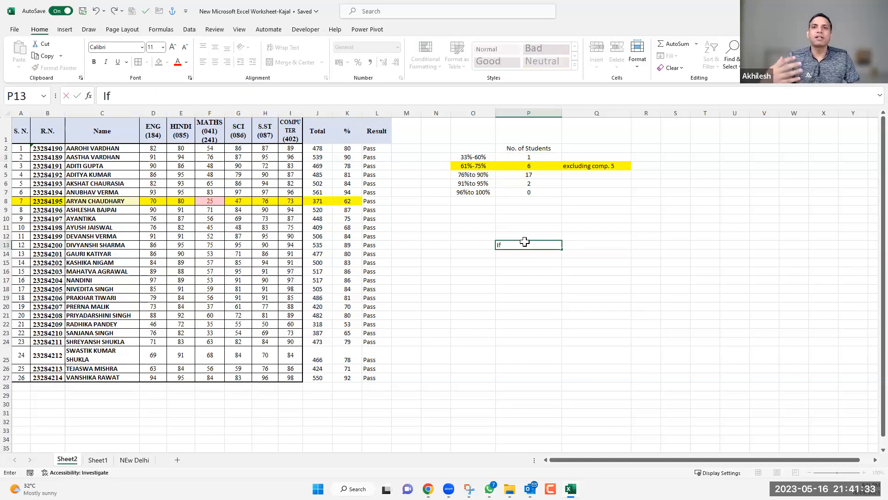
pyautogui.press('Return')
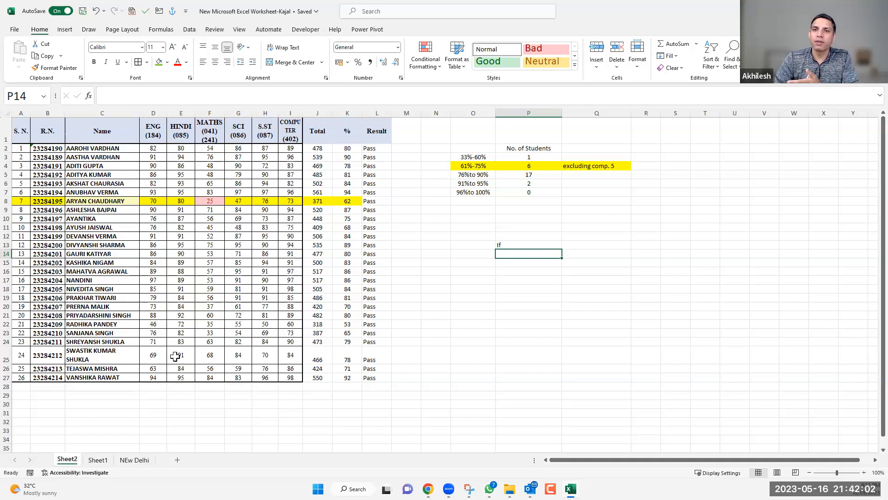
# - Inspect the lower-limit criterion in the COUNTIFS formula of cell P3 without changing it
pyautogui.moveTo(523, 157); pyautogui.dragTo(522, 196)
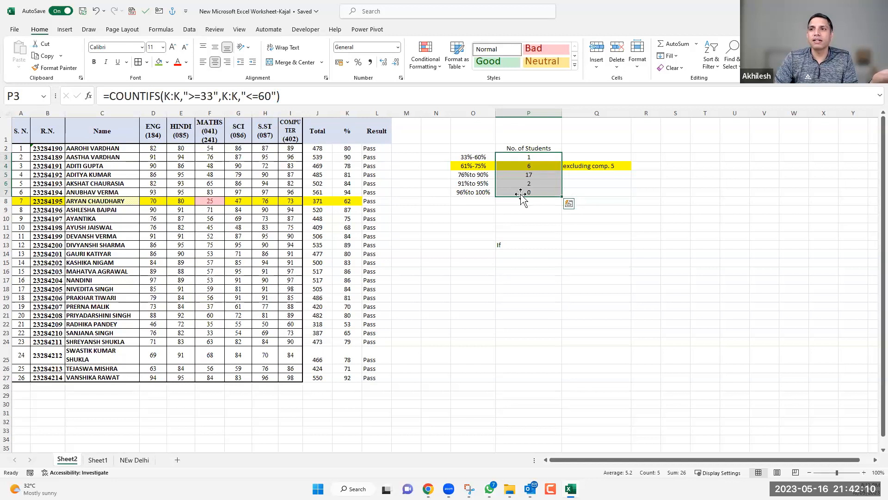
pyautogui.doubleClick(206, 95)
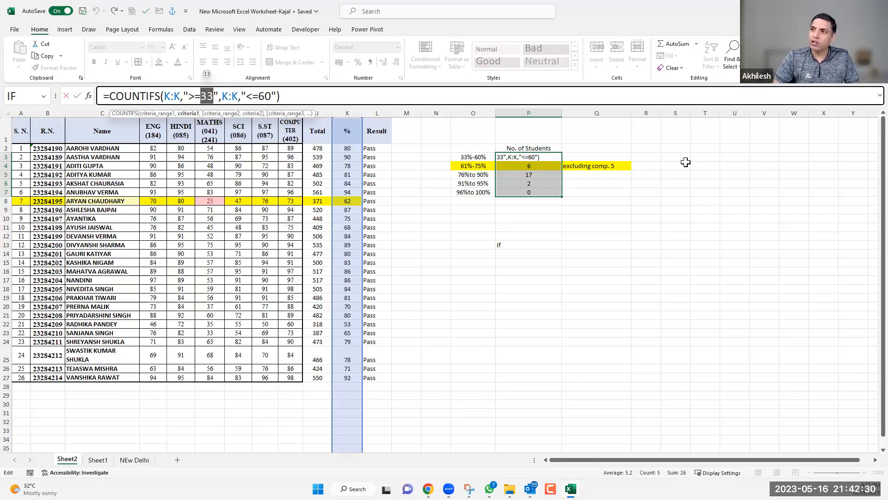
pyautogui.press('Escape')
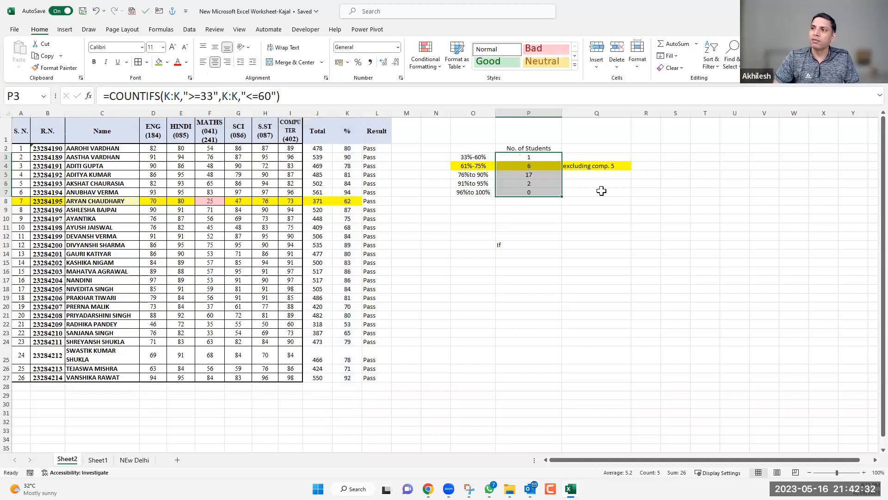
# - Widen column N to make more room between the marks table and the percentage summary
pyautogui.hotkey('ctrl', 'a')
pyautogui.keyDown('shift'); pyautogui.click(552, 193); pyautogui.keyUp('shift')
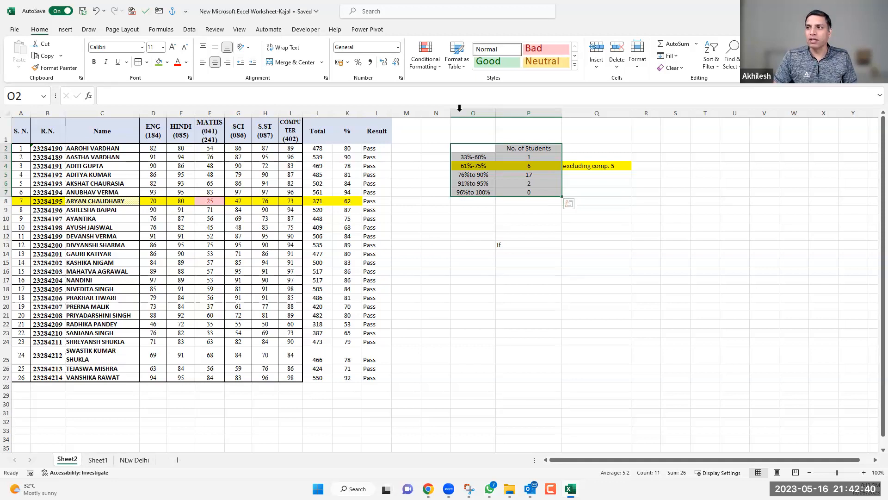
pyautogui.moveTo(451, 112); pyautogui.dragTo(505, 113)
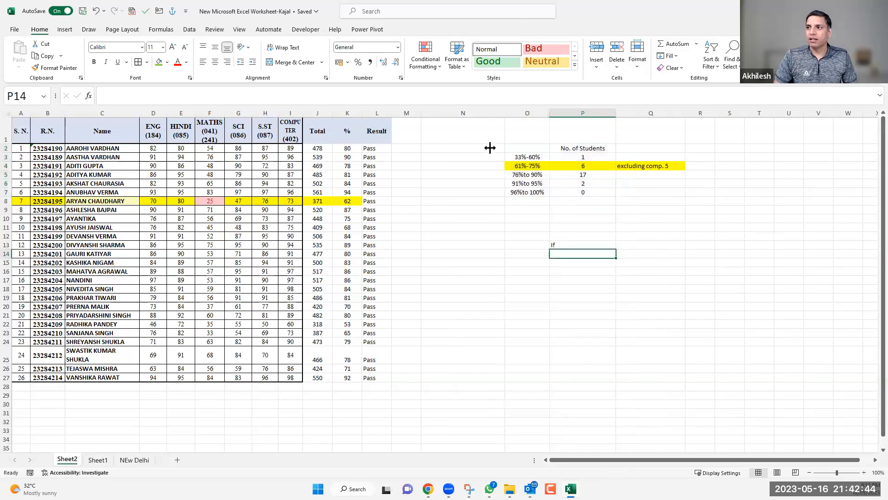
pyautogui.click(489, 145)
# - Compare the percentage ranges in O3:O7 with the students' percentages in K2:K27
pyautogui.moveTo(527, 157); pyautogui.dragTo(528, 192)
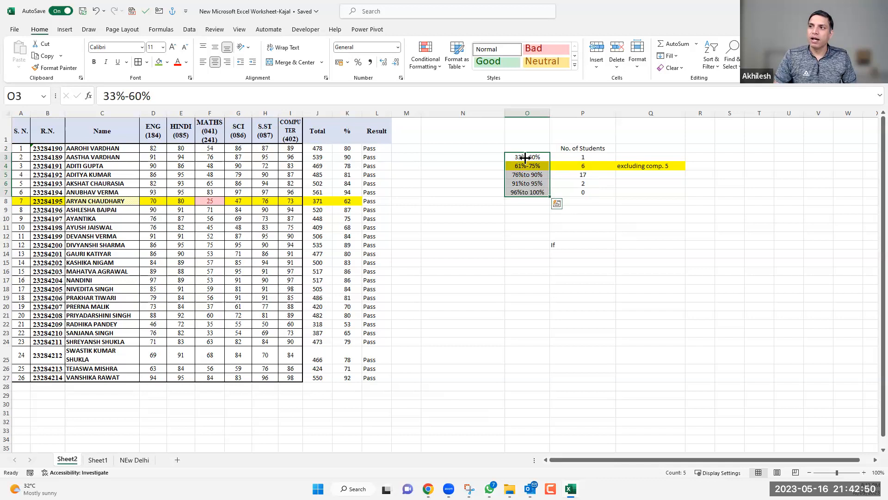
pyautogui.moveTo(528, 157); pyautogui.dragTo(530, 194)
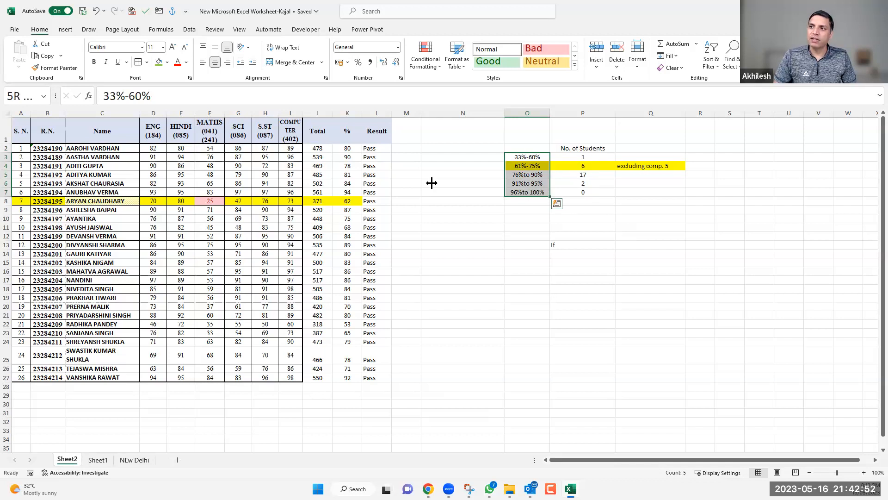
pyautogui.moveTo(413, 386); pyautogui.dragTo(411, 379)
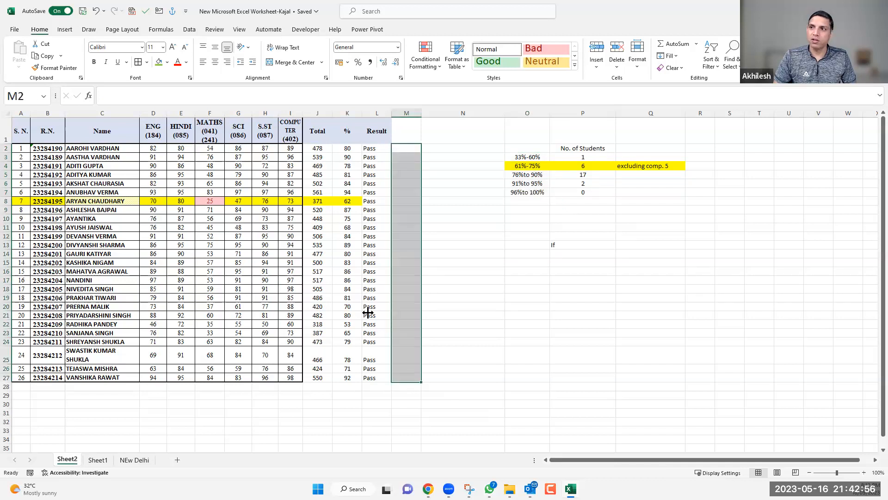
pyautogui.moveTo(347, 148); pyautogui.dragTo(347, 377)
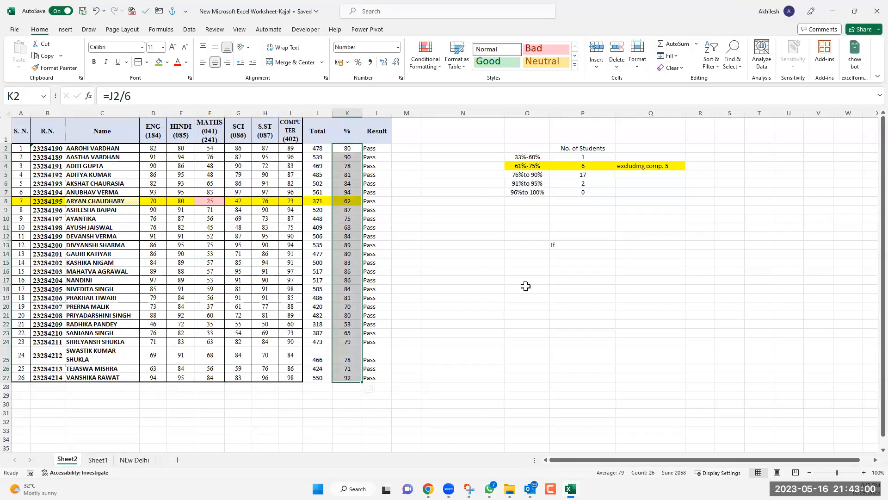
pyautogui.click(549, 226)
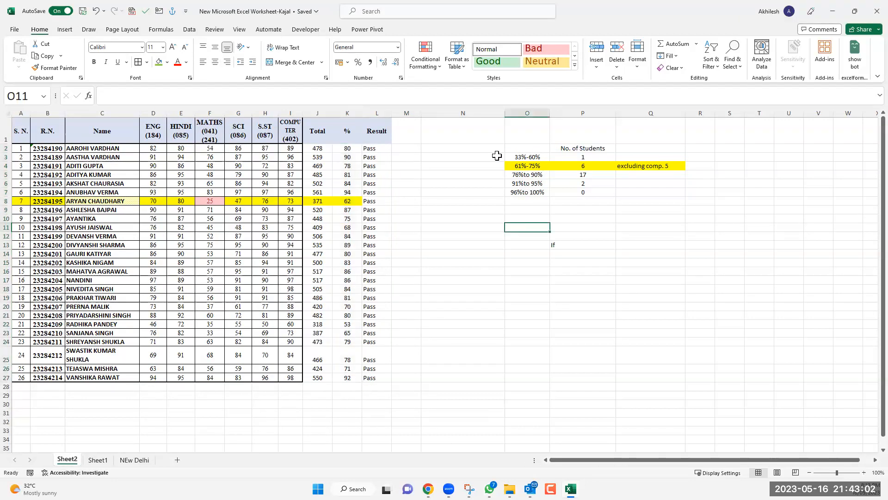
# - Insert a blank column directly before the percentage ranges and make it narrower
pyautogui.click(497, 156)
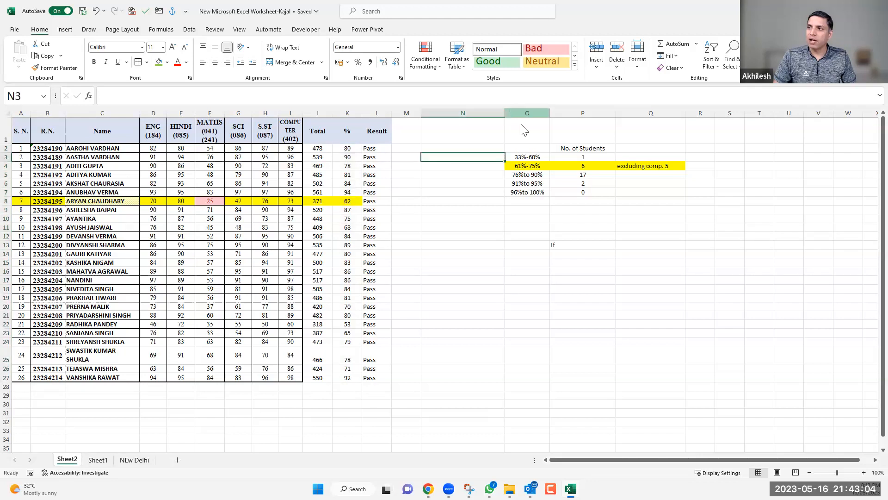
pyautogui.rightClick(517, 113)
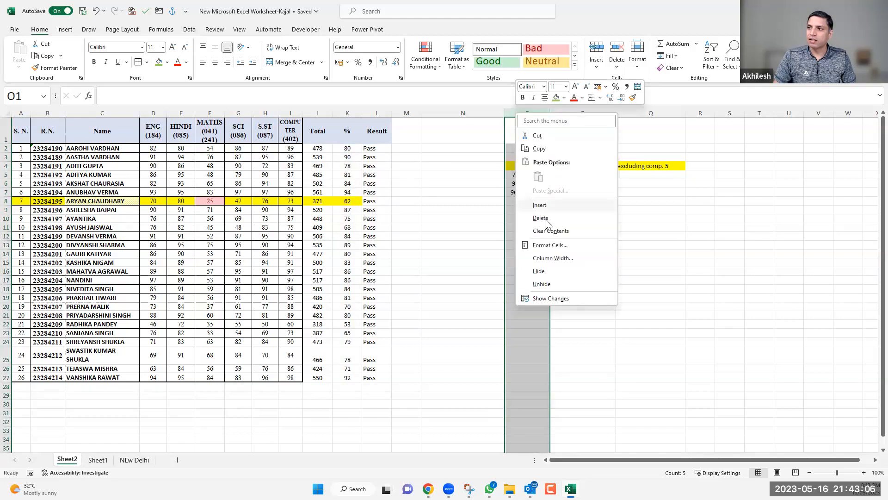
pyautogui.click(544, 205)
pyautogui.click(575, 145)
pyautogui.moveTo(589, 114); pyautogui.dragTo(536, 119)
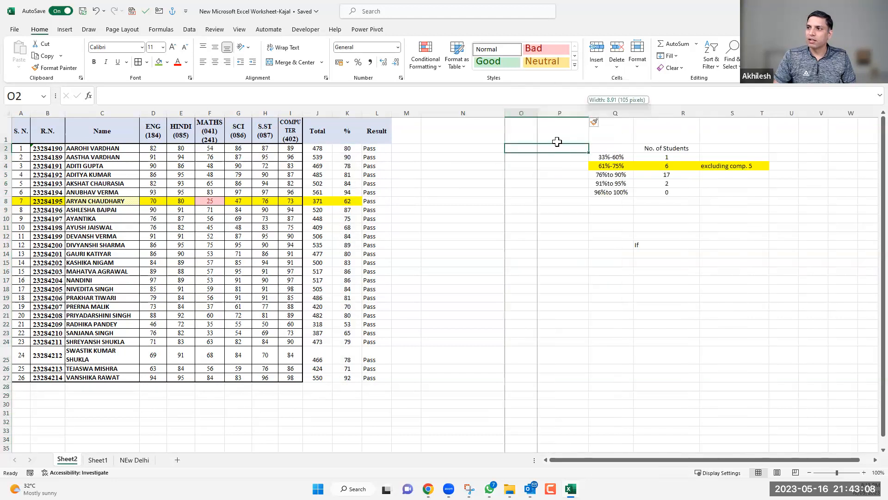
pyautogui.click(530, 158)
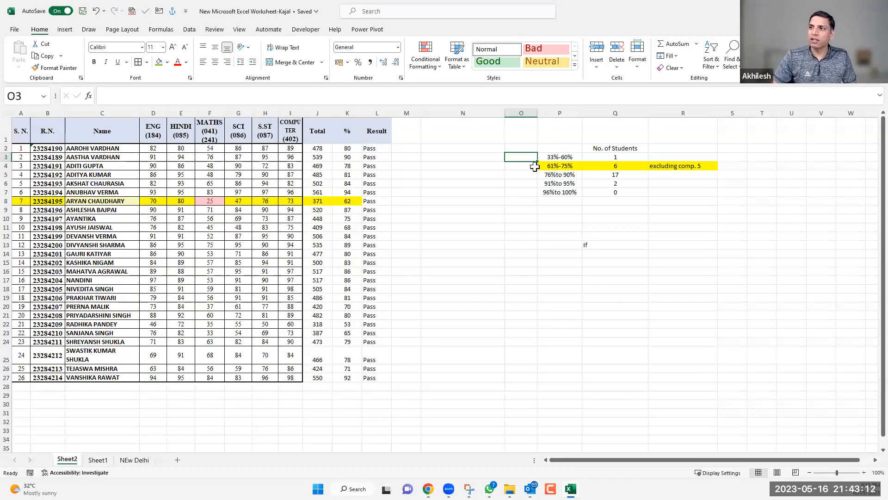
pyautogui.click(572, 159)
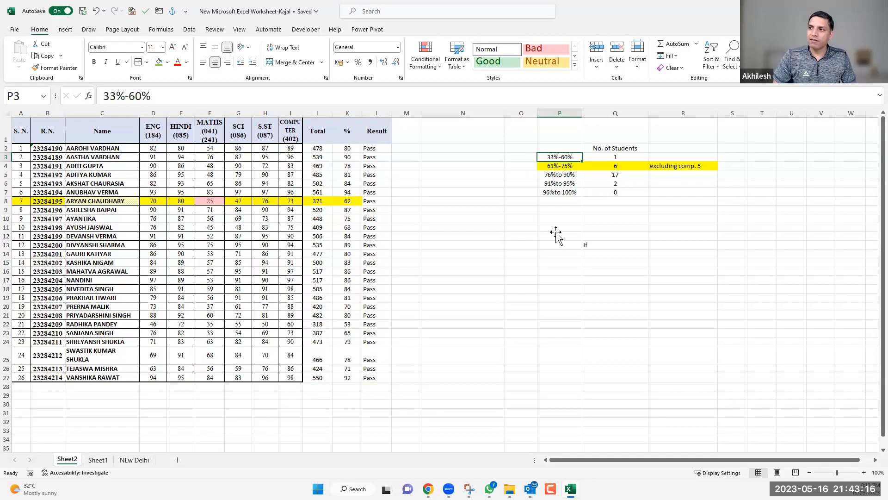
# - Enter the lower limits 33, 61, 76, 91 and 96 in O3:O7 beside the matching percentage ranges
pyautogui.press('Left')
pyautogui.write('33')
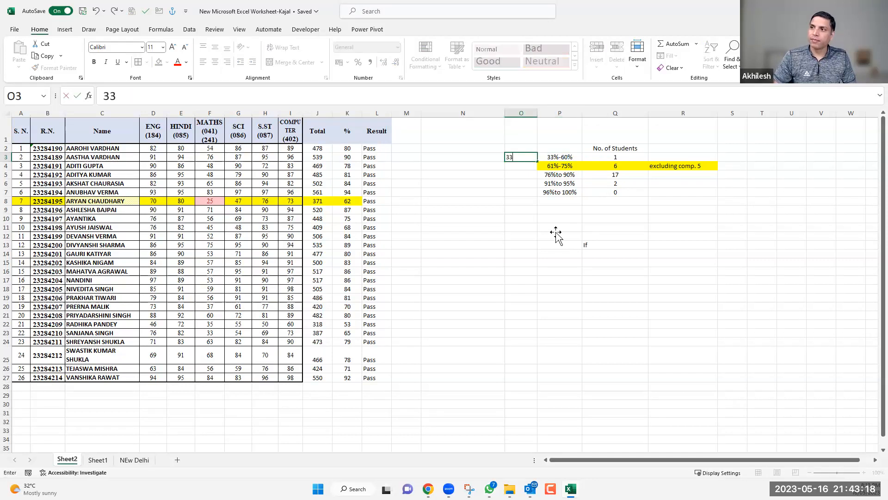
pyautogui.press('Return')
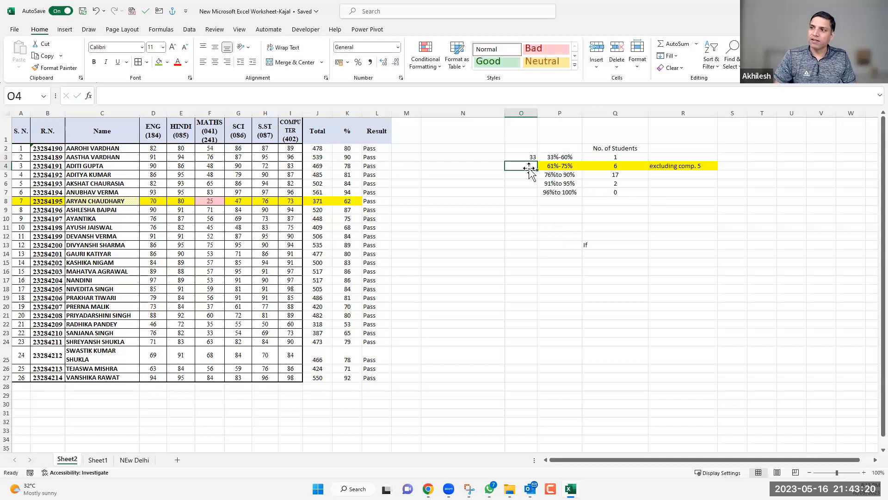
pyautogui.write('61')
pyautogui.press('Return')
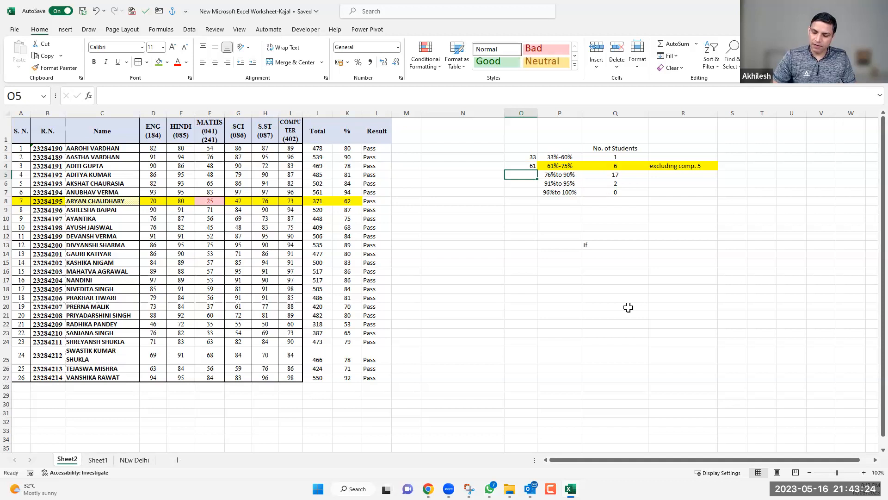
pyautogui.write('76')
pyautogui.press('Return')
pyautogui.write('91')
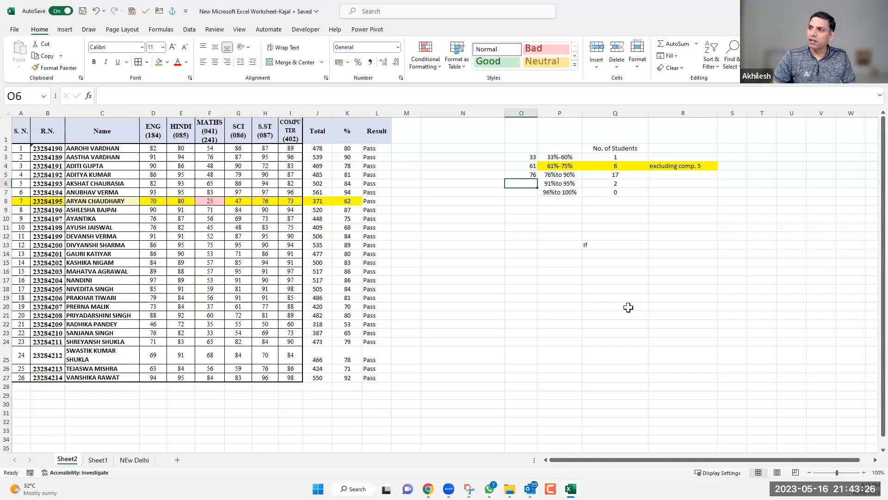
pyautogui.press('Return')
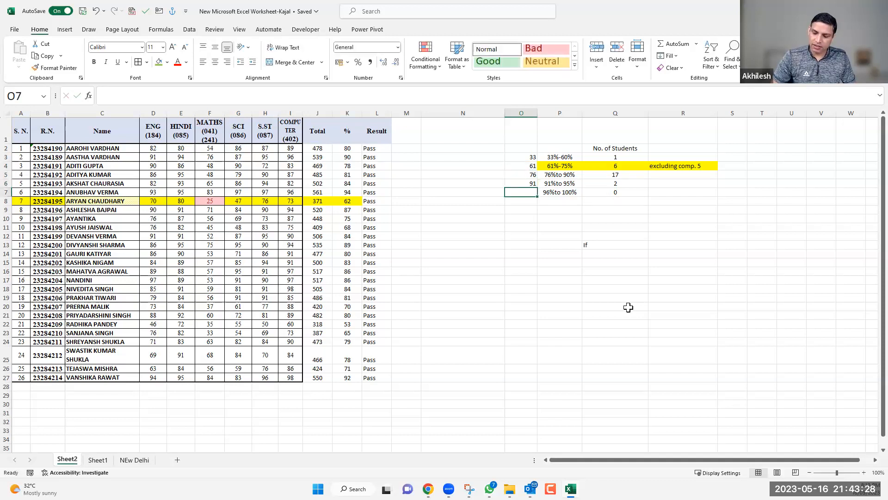
pyautogui.write('96')
pyautogui.press('Return')
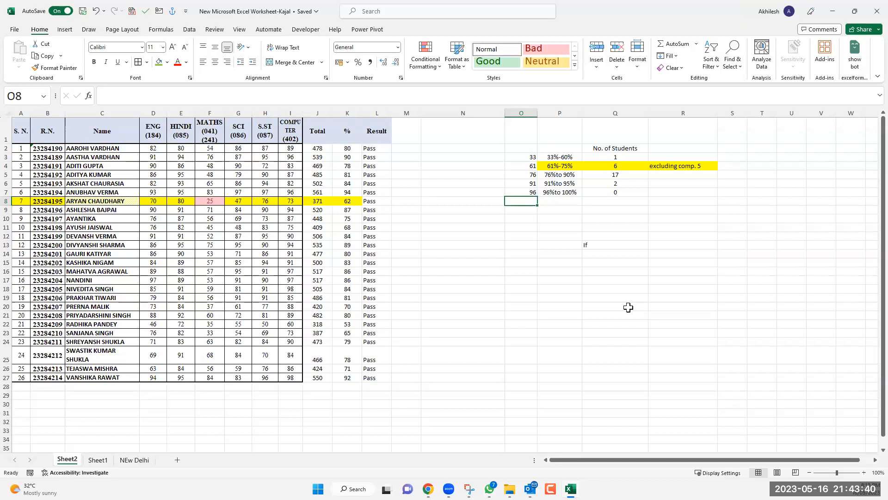
# - Widen column M and enter =VLOOKUP(K2,O:P,2,1) in M2 to look up the first student's percentage range
pyautogui.click(406, 148)
pyautogui.moveTo(421, 113); pyautogui.dragTo(442, 113)
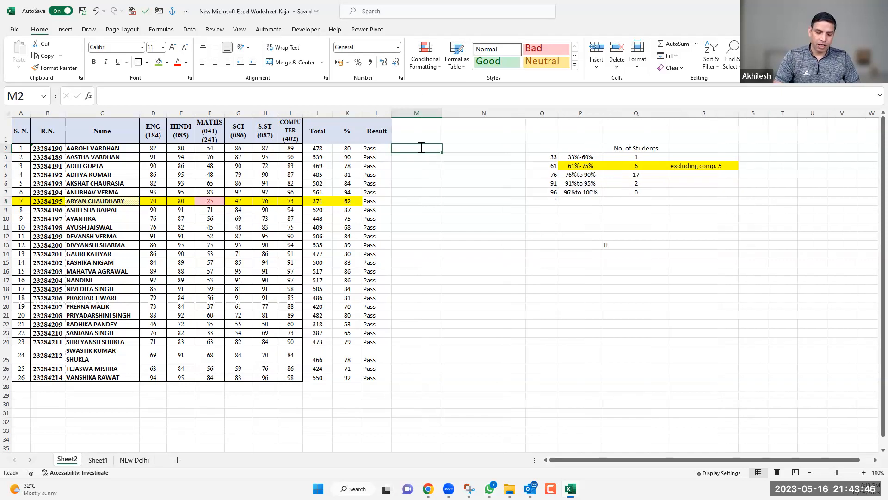
pyautogui.write('=VLOOKUP(')
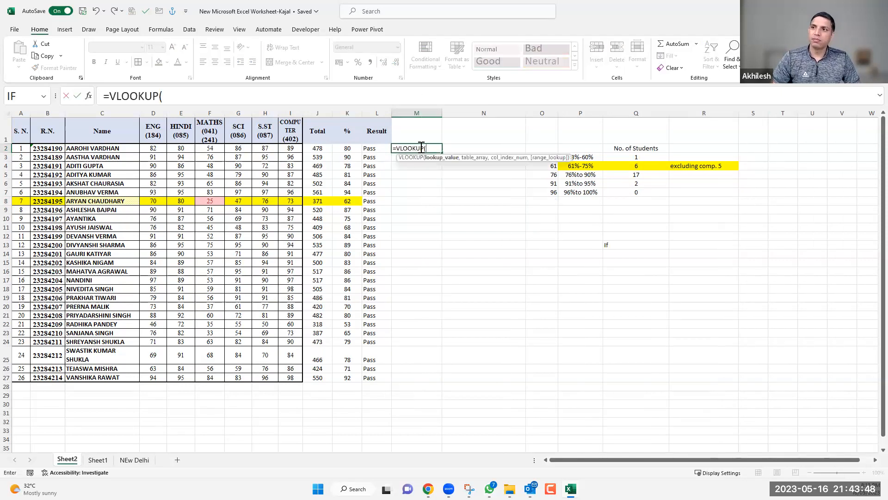
pyautogui.click(350, 148)
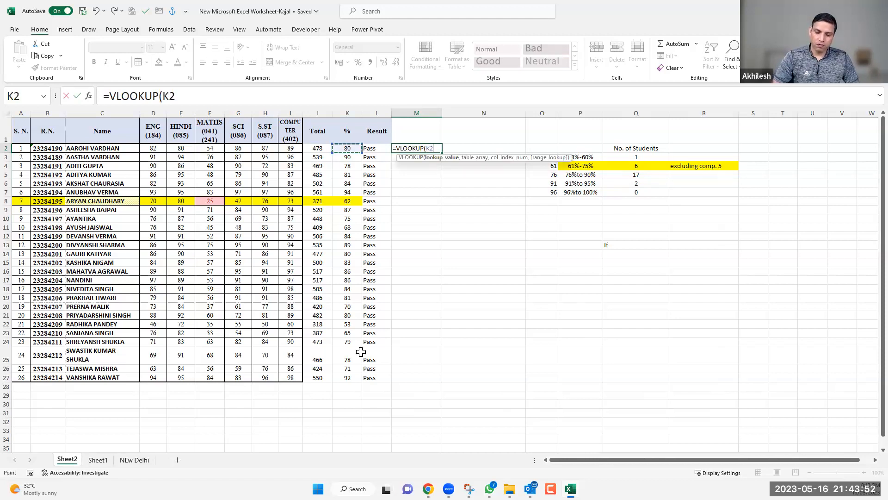
pyautogui.write(',')
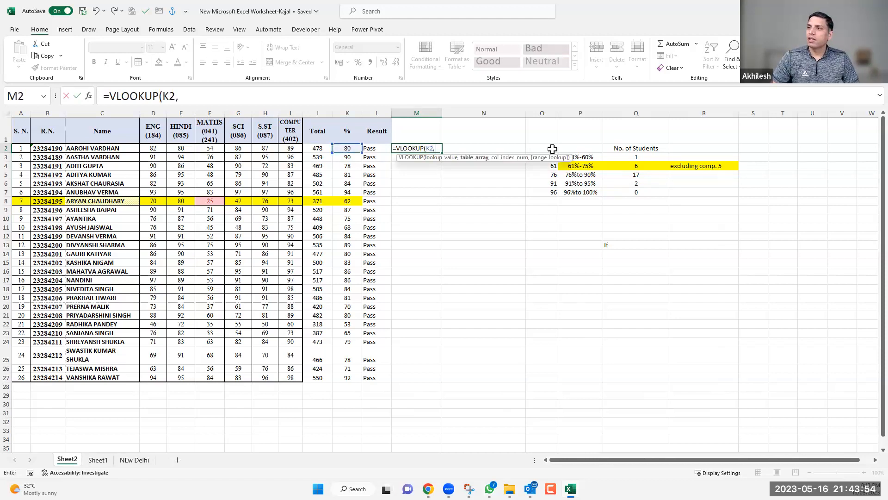
pyautogui.moveTo(553, 114); pyautogui.dragTo(596, 110)
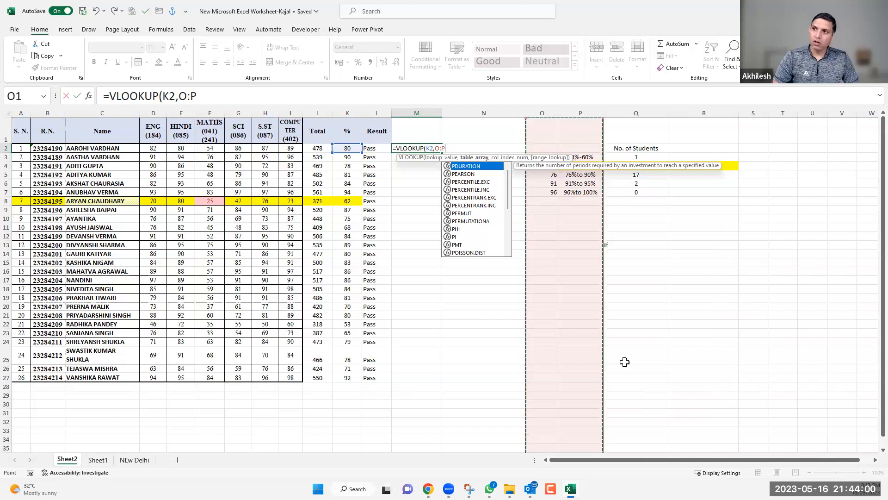
pyautogui.write(',')
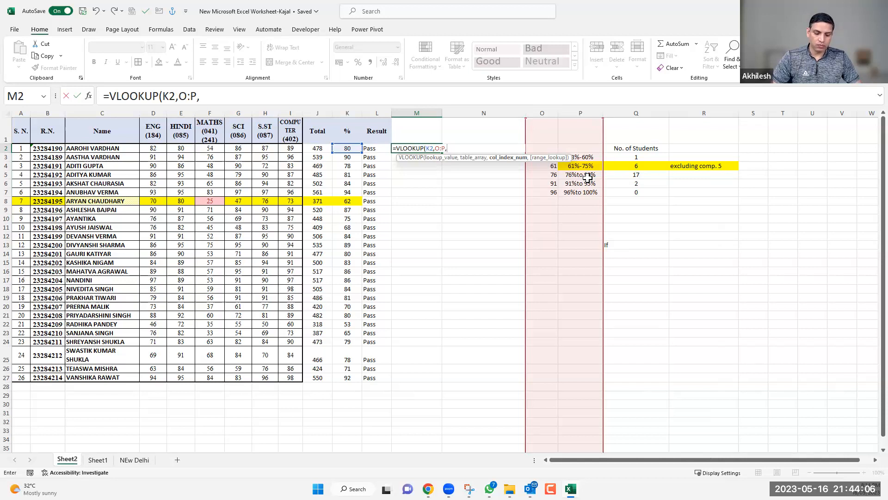
pyautogui.write('2,')
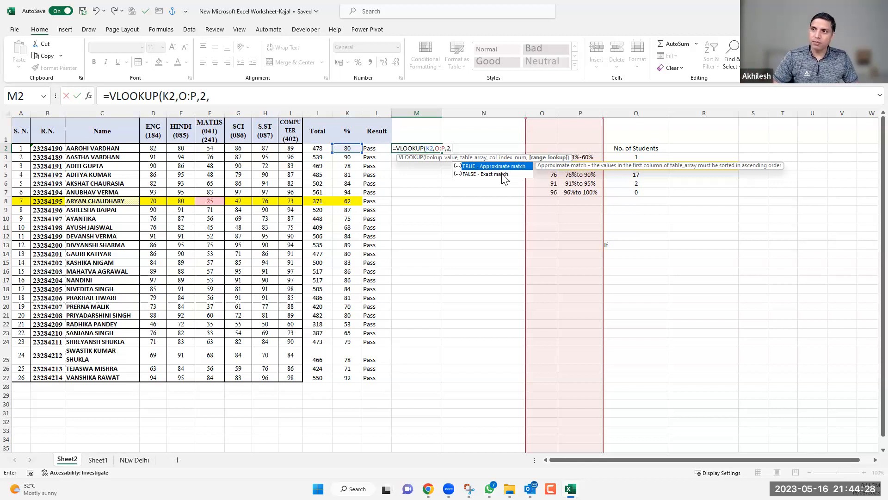
pyautogui.write('1')
pyautogui.press('Return')
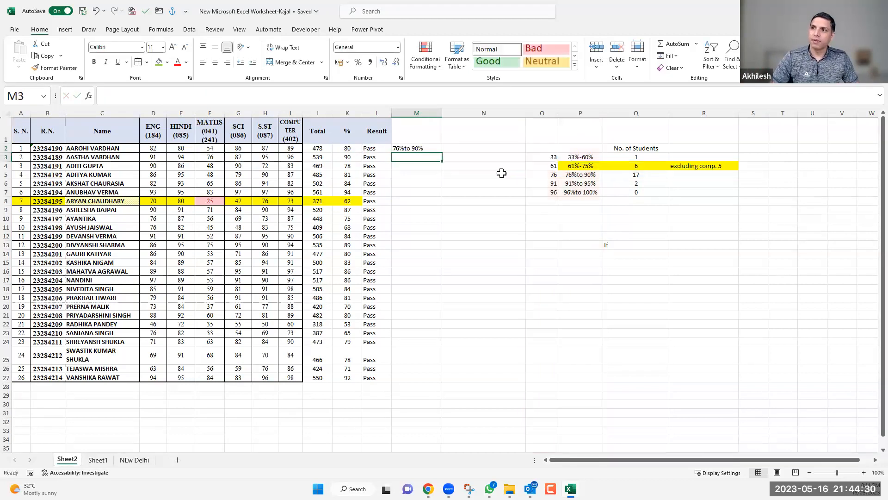
# - Fill the VLOOKUP formula from M2 down to M27 and check the copied formula in M8
pyautogui.click(423, 148)
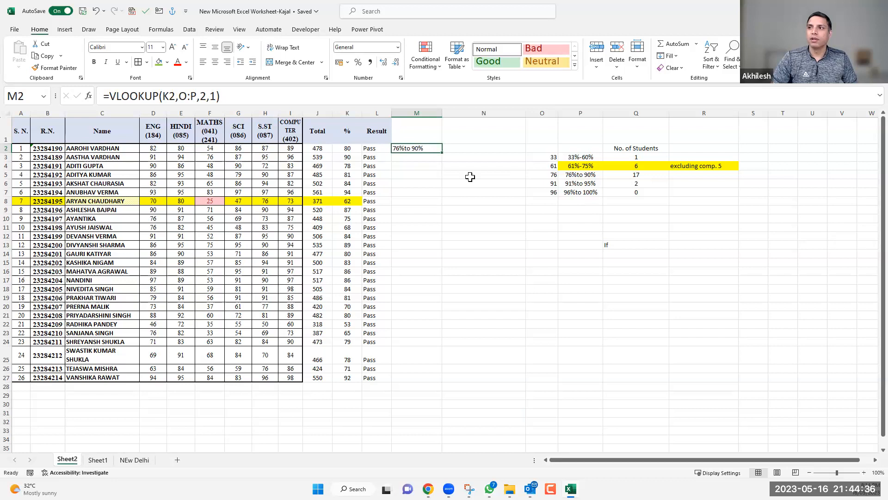
pyautogui.moveTo(442, 152); pyautogui.dragTo(412, 376)
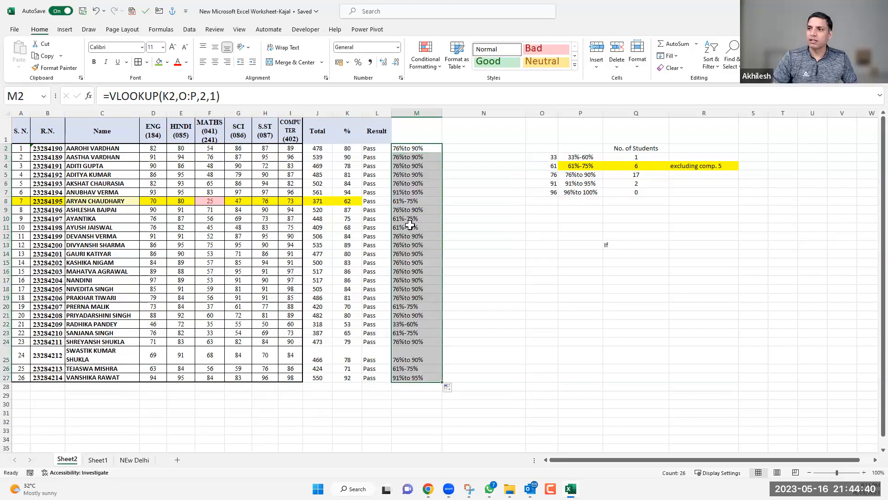
pyautogui.click(404, 201)
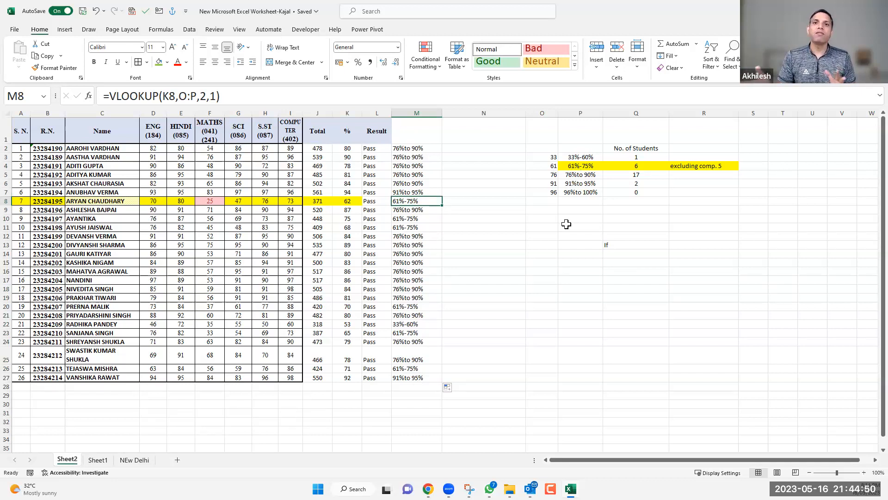
# - Add the header "% Category" in M1 above the looked-up ranges
pyautogui.click(430, 129)
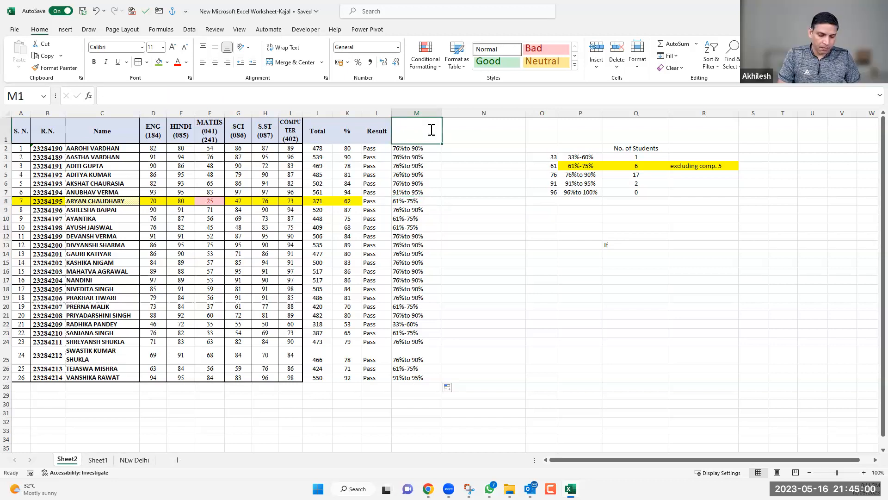
pyautogui.write('% Categor')
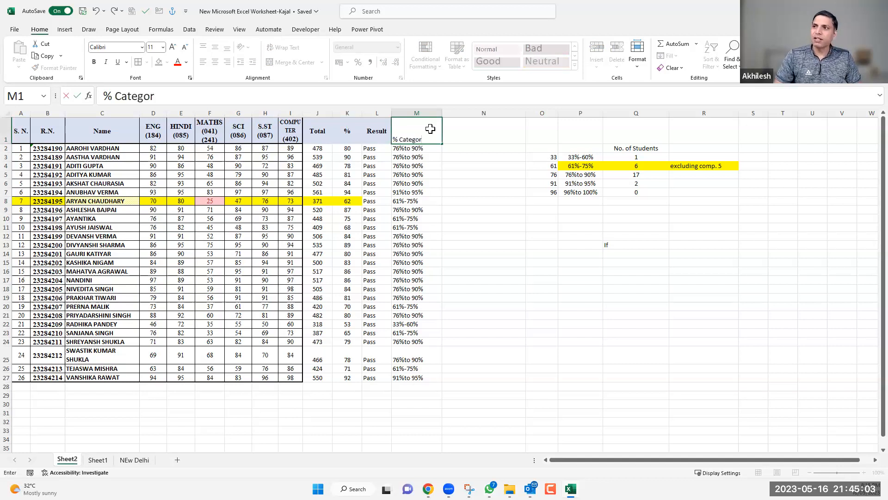
pyautogui.press('Return')
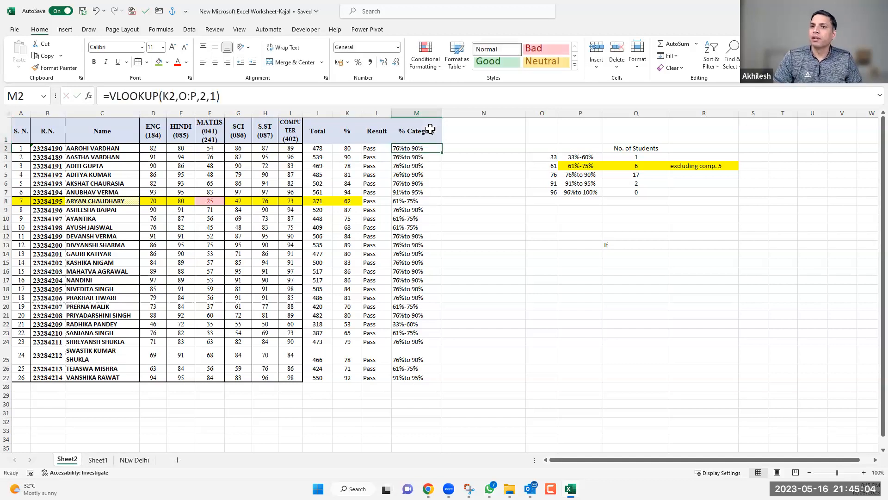
pyautogui.moveTo(415, 378); pyautogui.dragTo(68, 34)
pyautogui.click(64, 29)
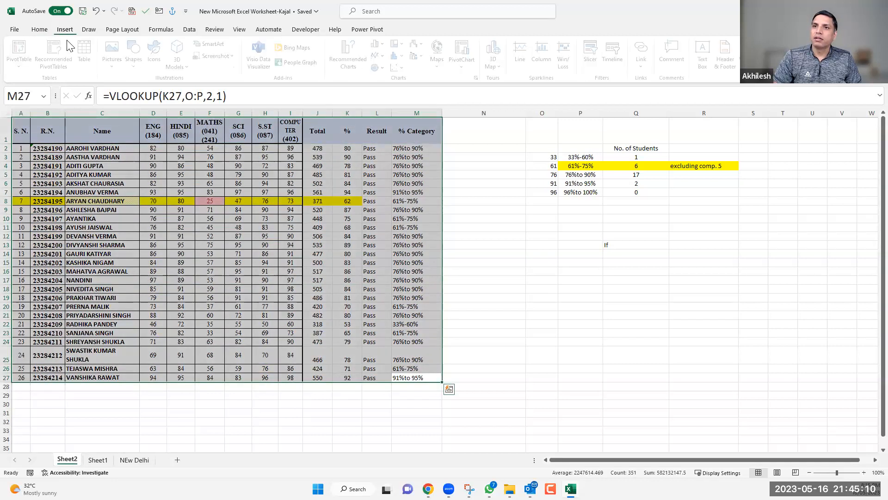
pyautogui.click(23, 50)
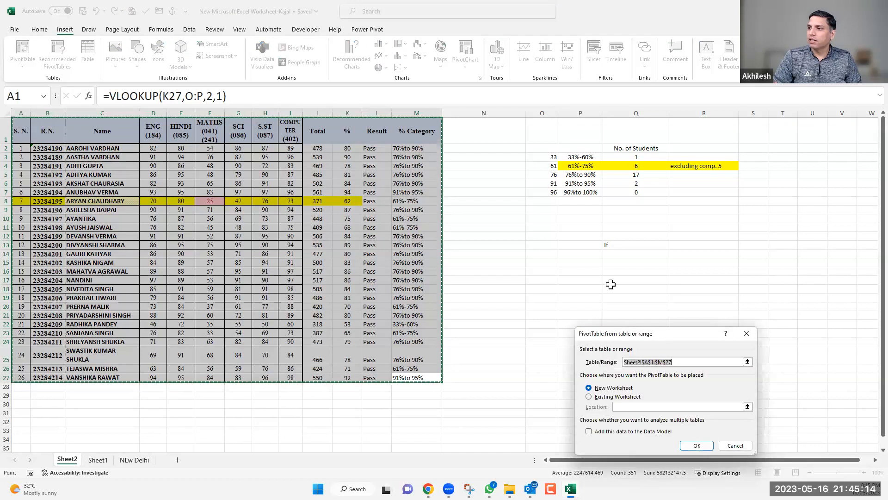
pyautogui.click(590, 254)
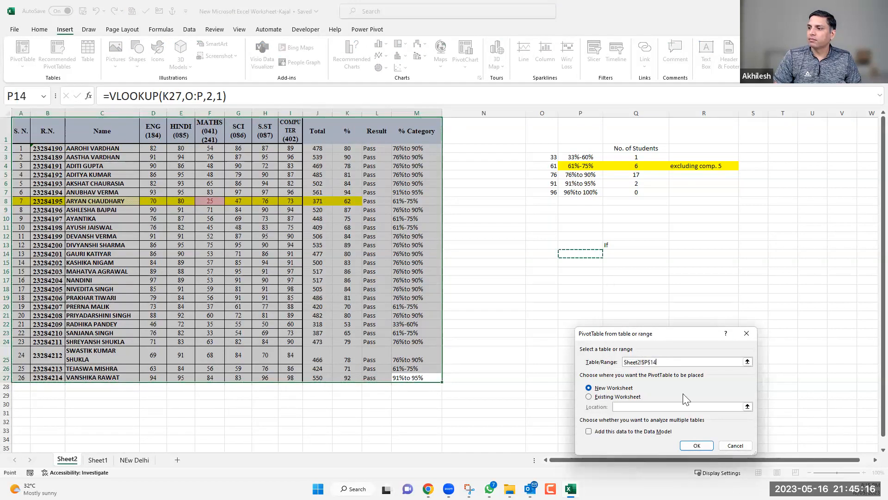
pyautogui.click(699, 445)
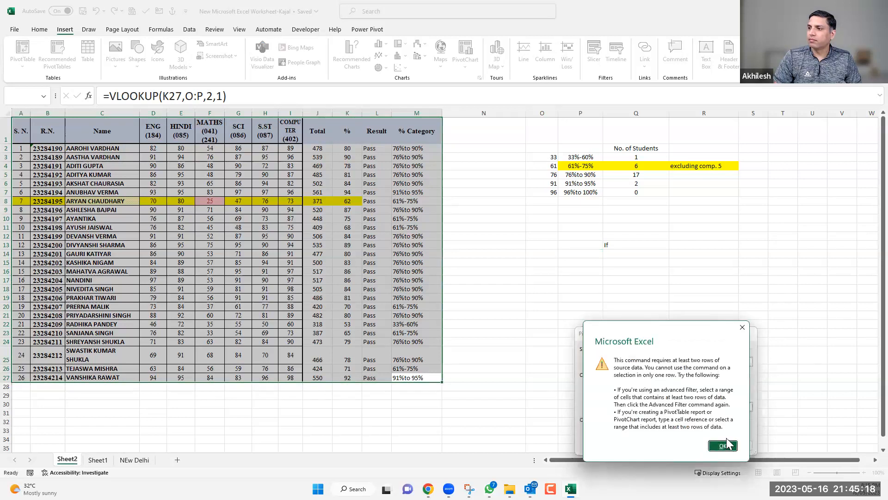
pyautogui.click(722, 446)
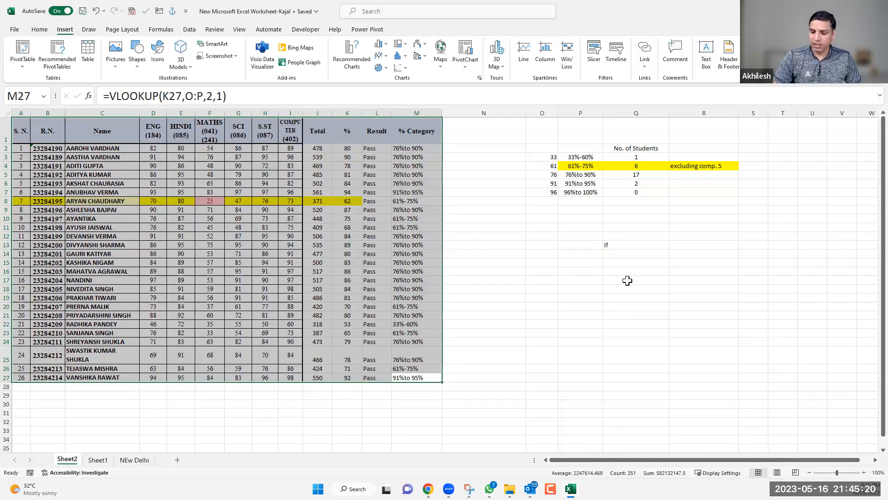
# - Clear the stray text from P13:Q17 and insert a PivotTable of A1:M27 on the existing worksheet at O13
pyautogui.moveTo(578, 244); pyautogui.dragTo(648, 281)
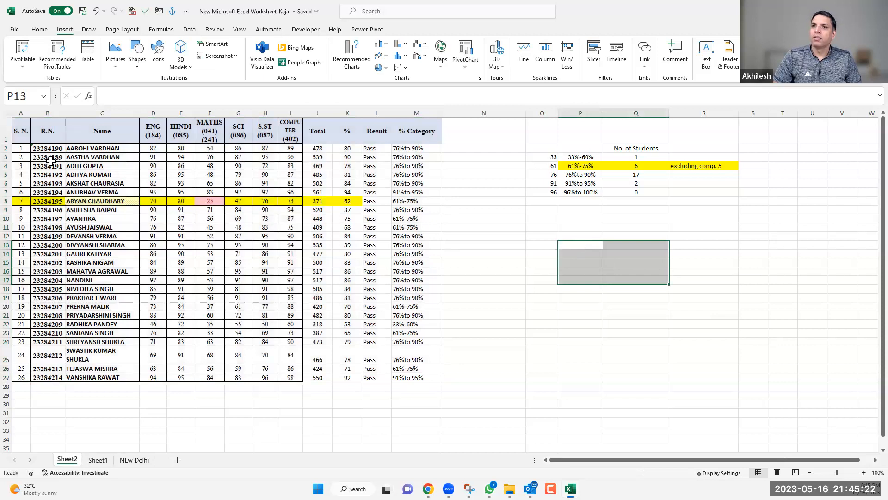
pyautogui.moveTo(21, 135); pyautogui.dragTo(410, 378)
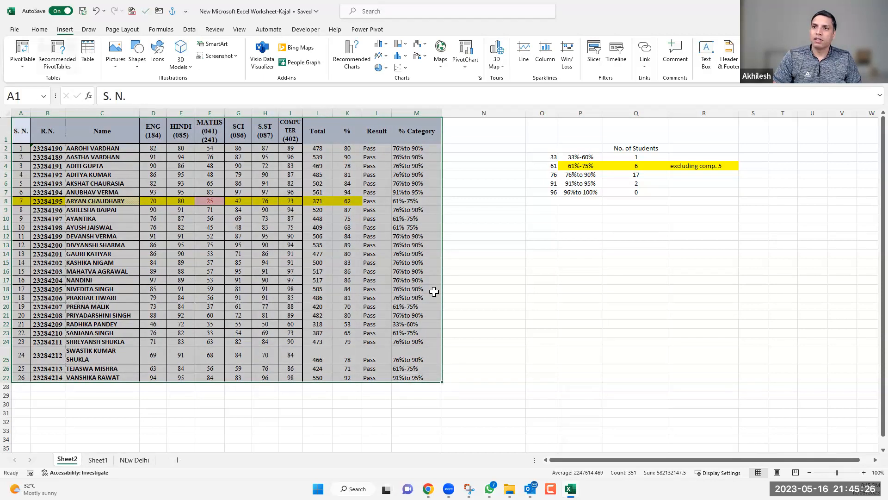
pyautogui.hotkey('ctrl', 't')
pyautogui.click(695, 412)
pyautogui.click(23, 51)
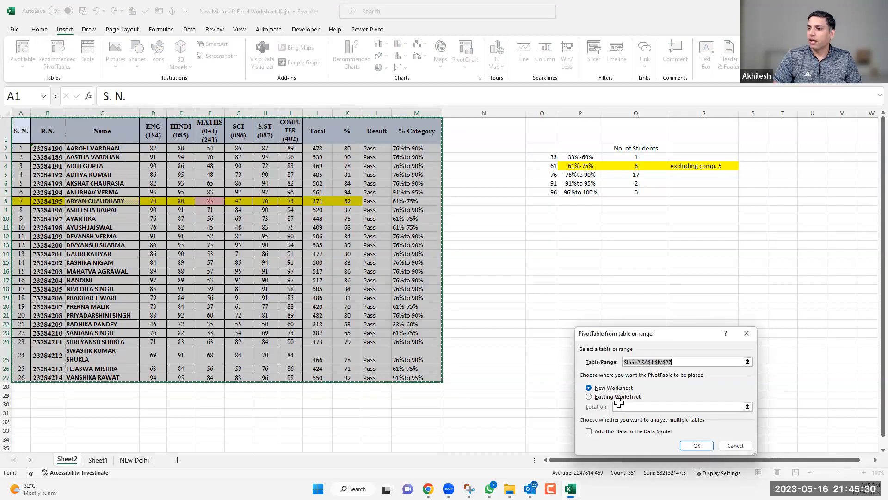
pyautogui.click(555, 242)
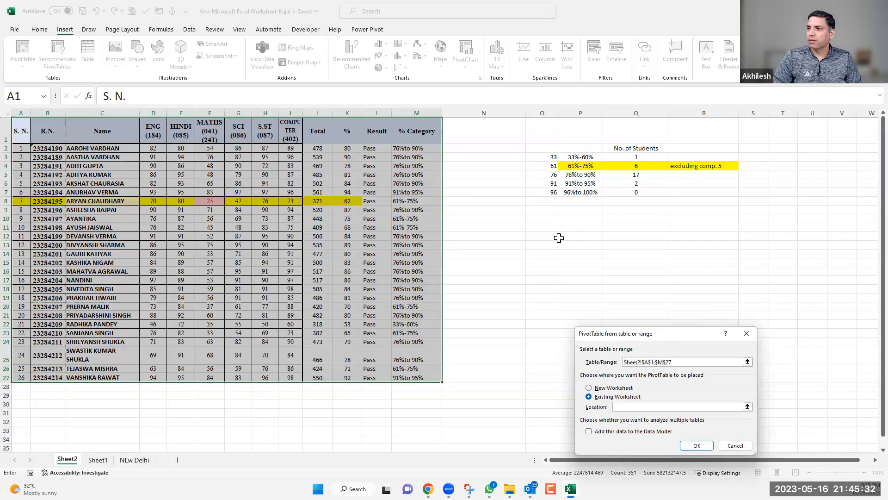
pyautogui.click(693, 445)
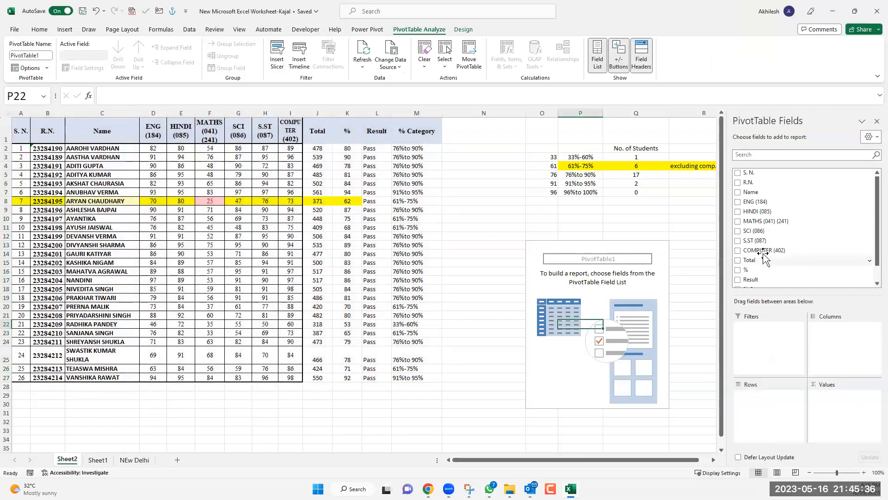
# - Build the PivotTable with % Category as rows and the count of Name as values, leaving S. N. out
pyautogui.scroll(-1, 764, 255)
pyautogui.moveTo(761, 271); pyautogui.dragTo(768, 411)
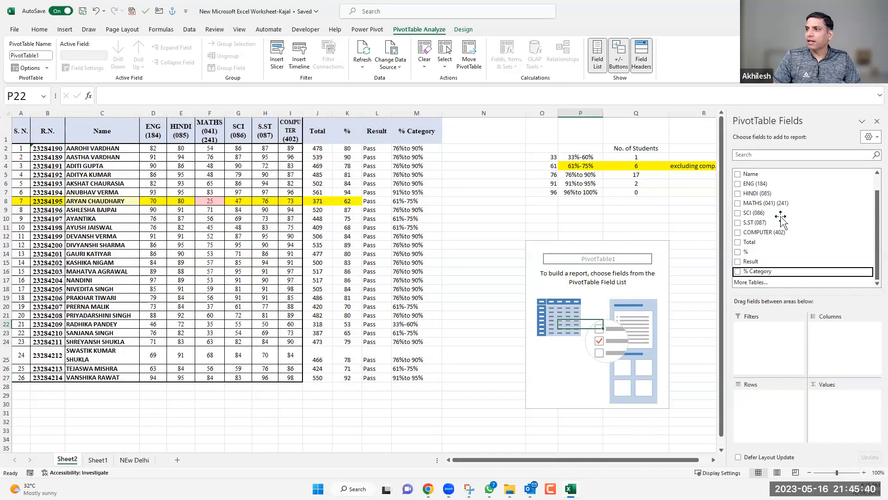
pyautogui.scroll(1, 766, 185)
pyautogui.moveTo(817, 306); pyautogui.dragTo(848, 414)
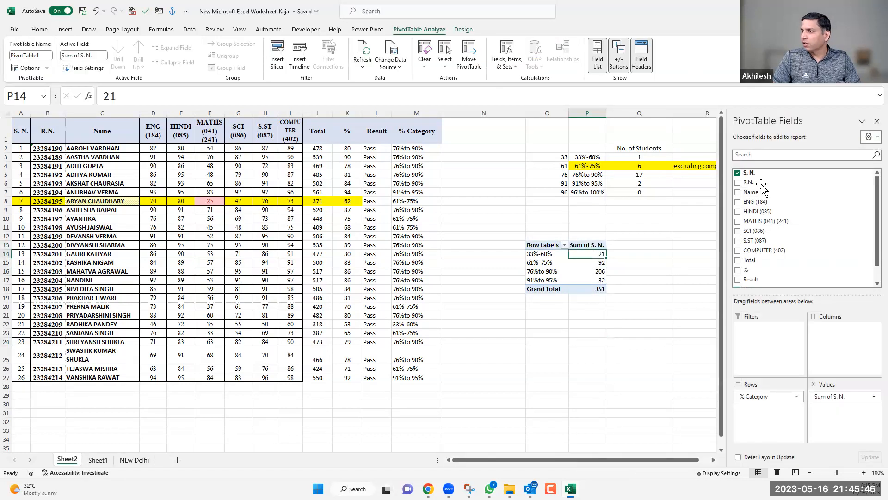
pyautogui.moveTo(752, 191); pyautogui.dragTo(582, 331)
pyautogui.click(592, 355)
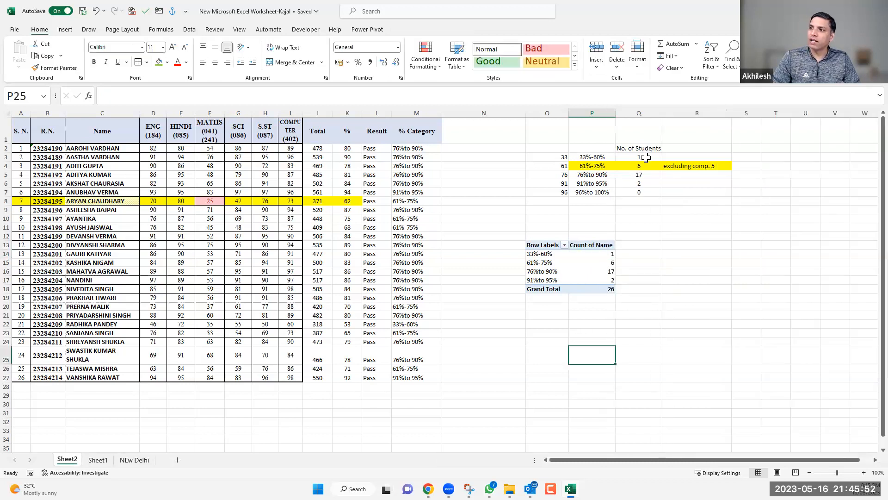
# - Compare the student counts in Q3:Q7 with the PivotTable counts in P14:P17
pyautogui.moveTo(639, 157); pyautogui.dragTo(639, 192)
pyautogui.moveTo(608, 254); pyautogui.dragTo(606, 280)
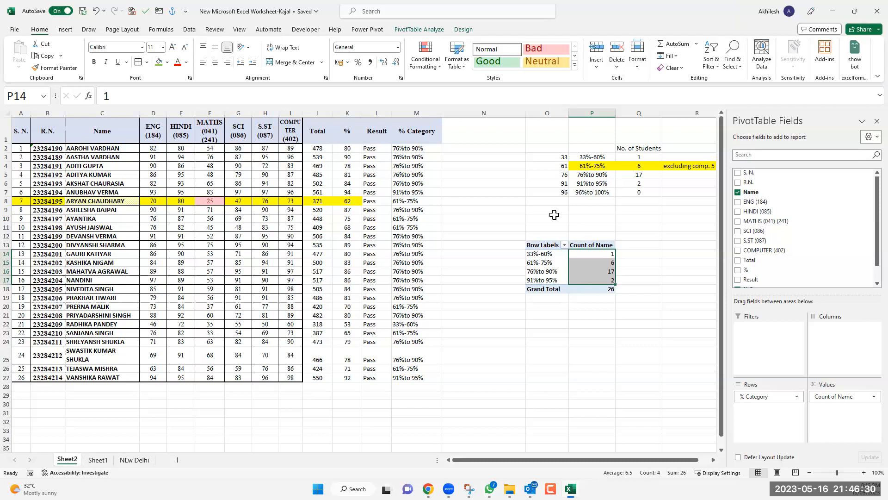
pyautogui.click(576, 201)
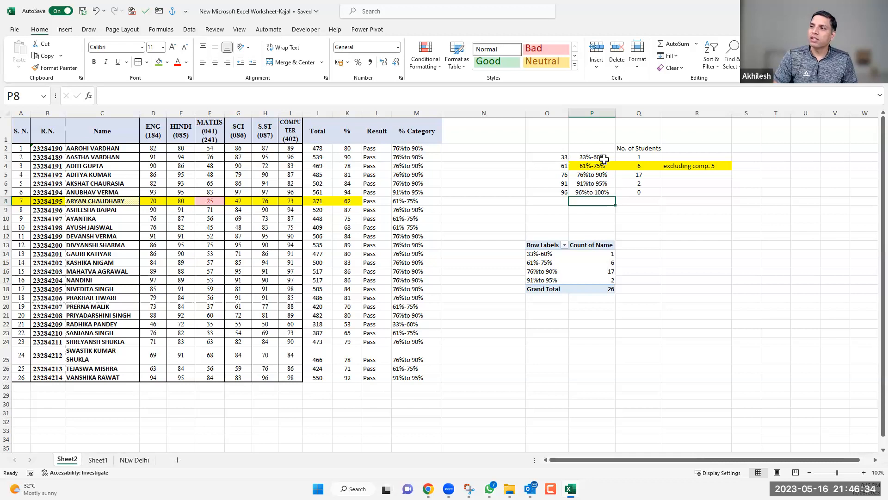
# - Clear all six subject marks in D14:I14 for the student with serial number 13
pyautogui.click(563, 157)
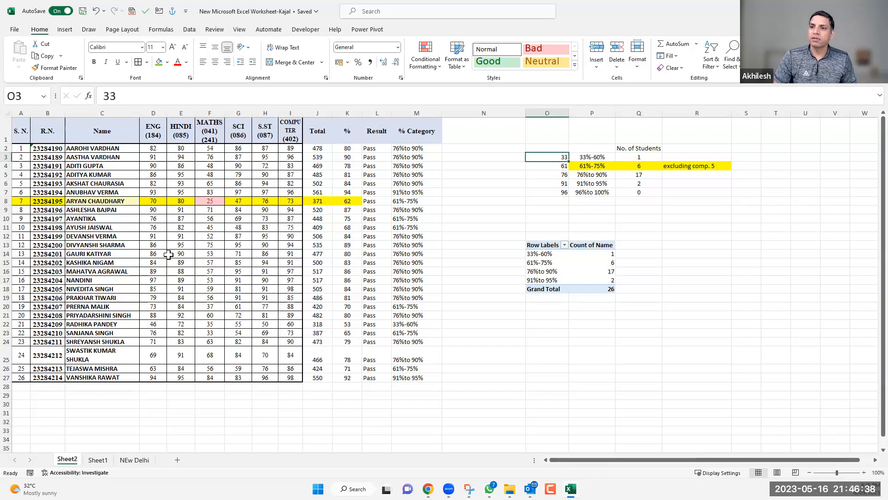
pyautogui.moveTo(153, 254); pyautogui.dragTo(287, 258)
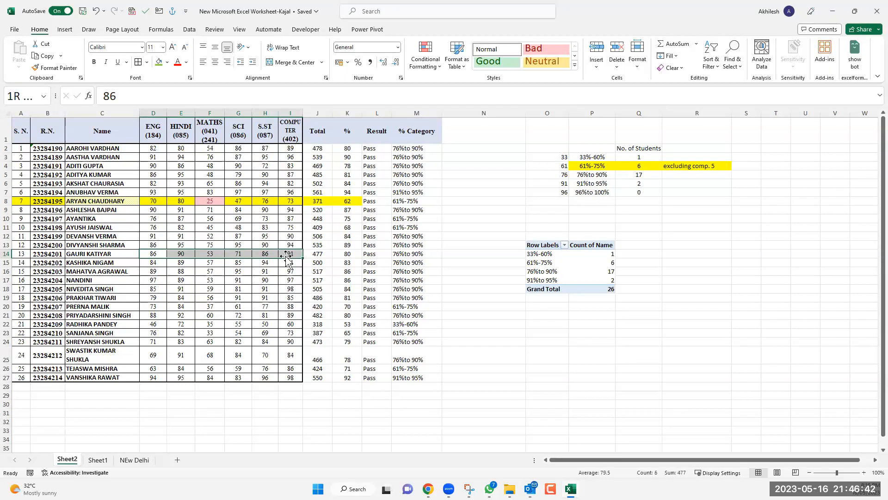
pyautogui.press('Delete')
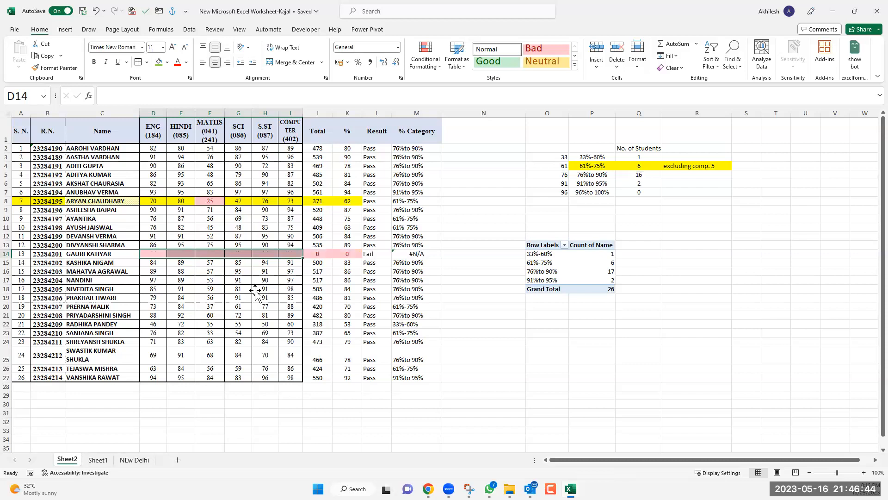
pyautogui.click(210, 271)
pyautogui.click(160, 252)
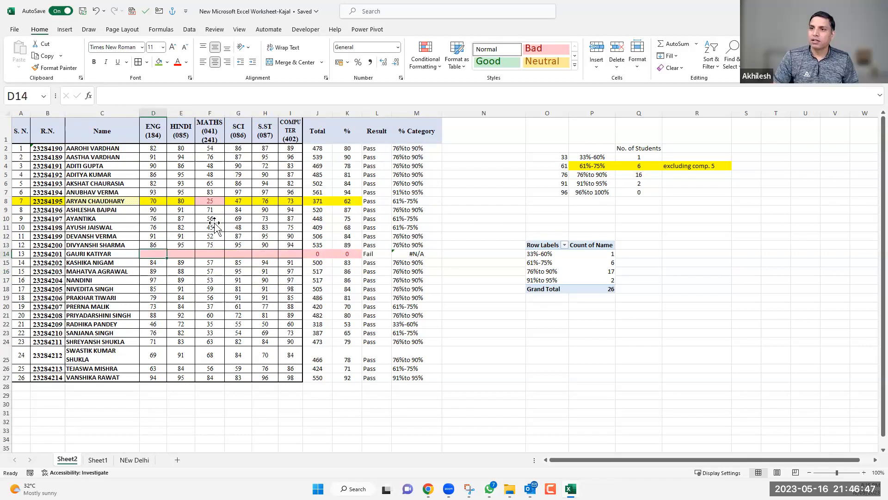
# - Examine the Maths mark in F8 and the percentage formulas in K8 and K2
pyautogui.click(210, 201)
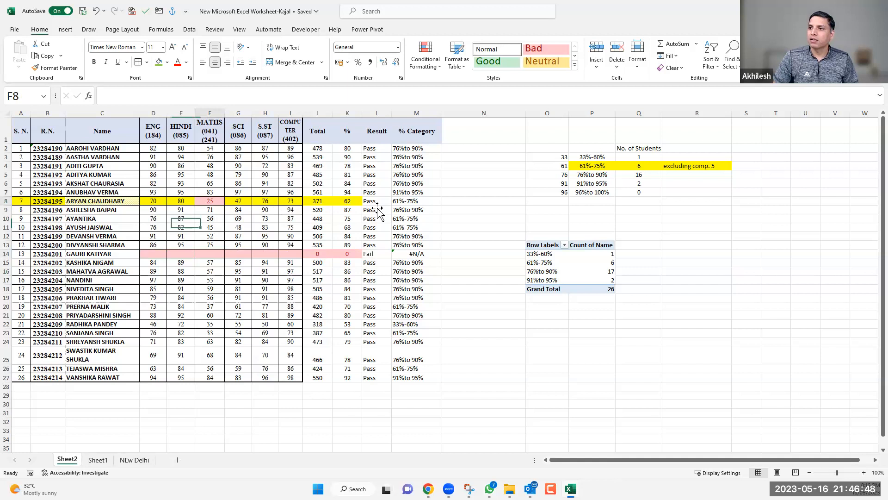
pyautogui.click(9, 201)
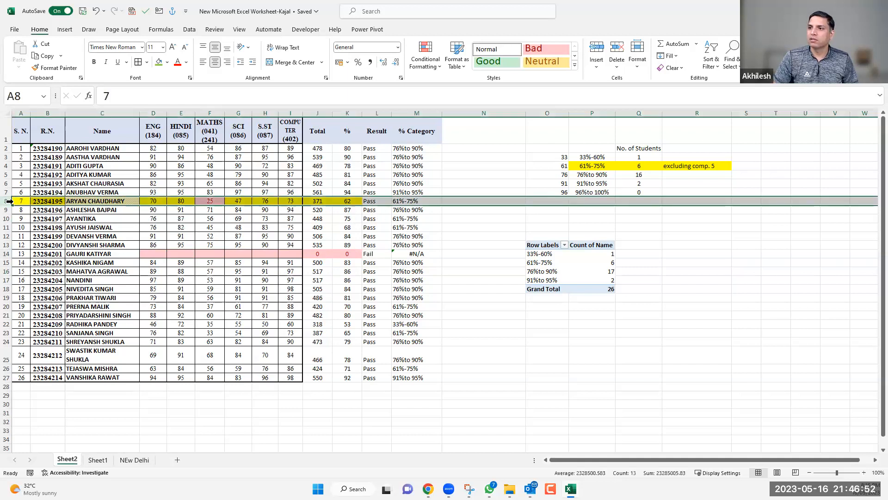
pyautogui.click(346, 202)
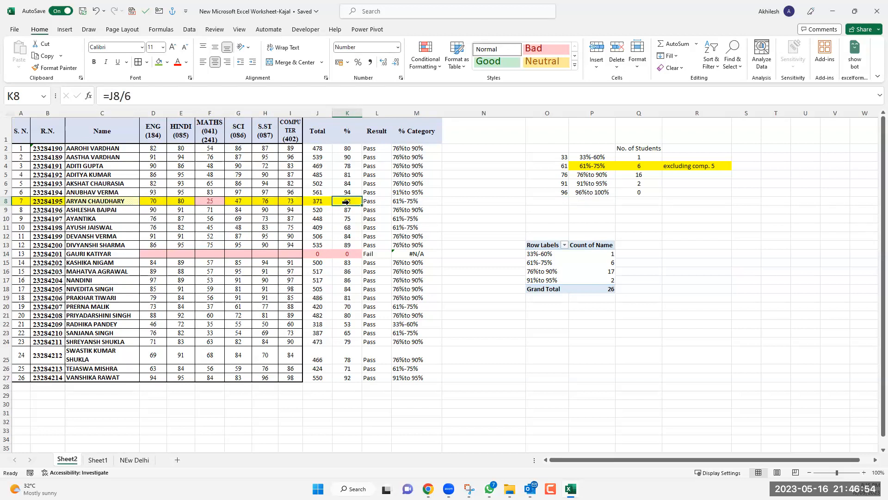
pyautogui.click(216, 200)
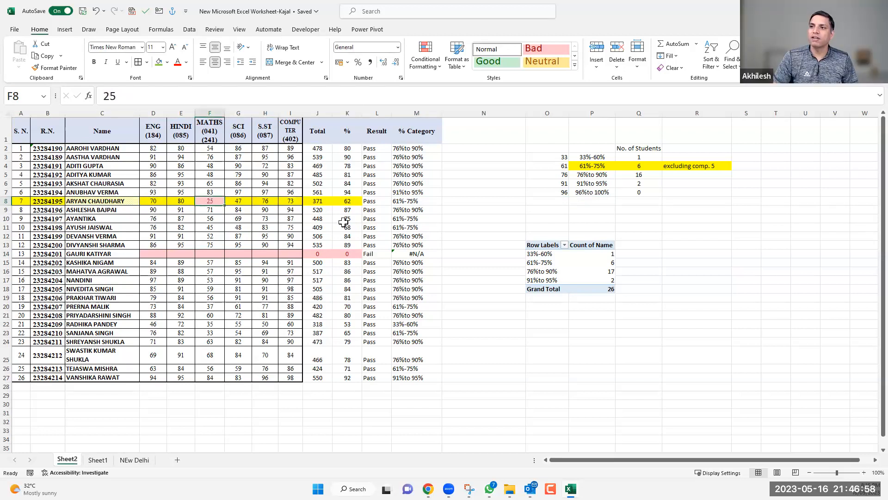
pyautogui.click(346, 203)
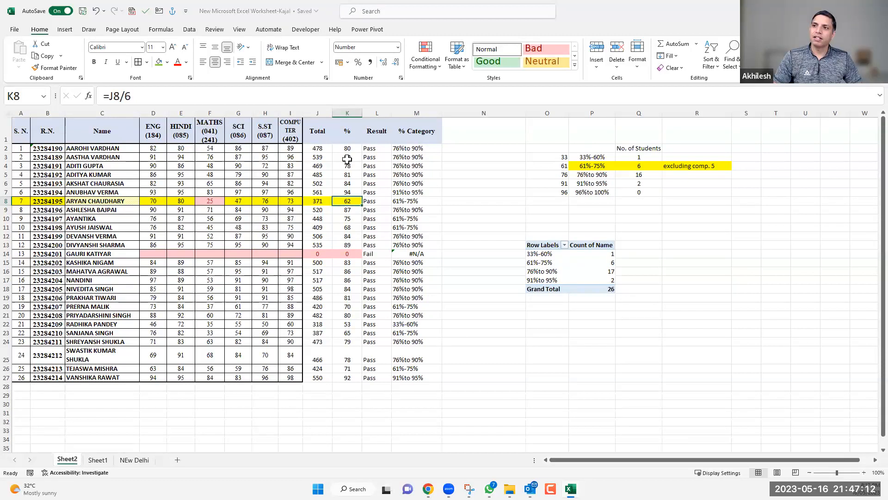
pyautogui.click(358, 145)
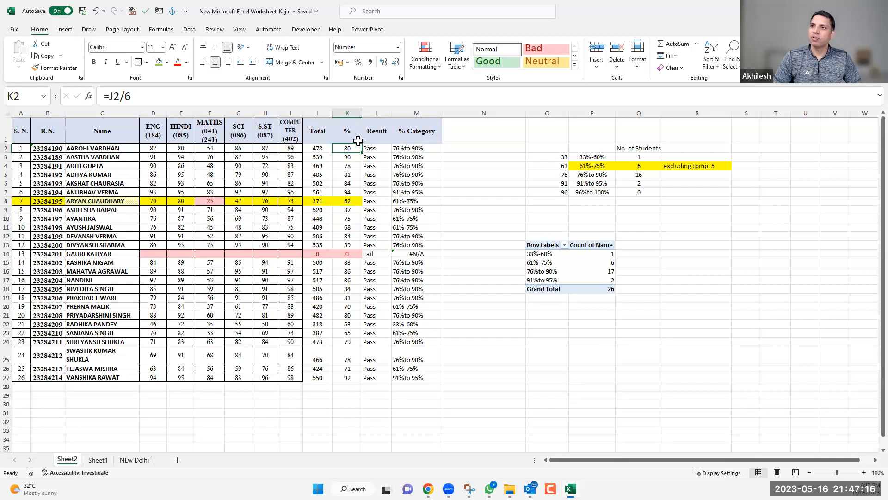
# - Insert a new column before Result and give it the header "Compartment" in L1
pyautogui.rightClick(351, 113)
pyautogui.press('Escape')
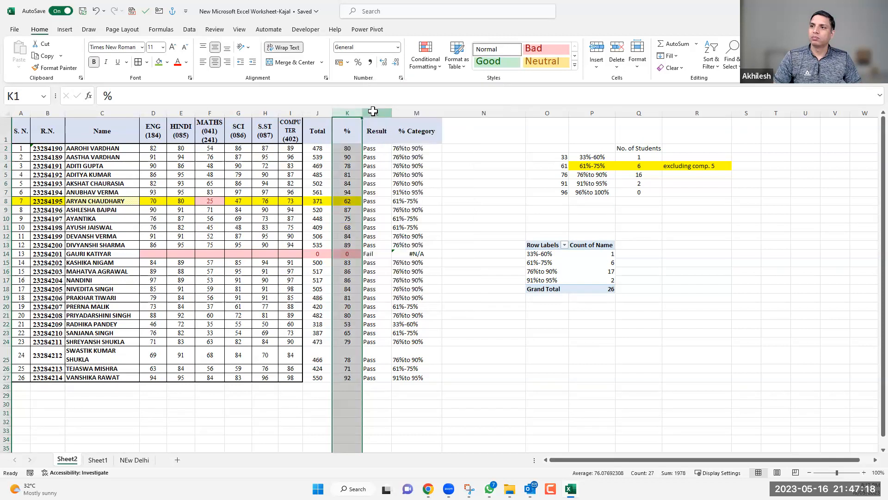
pyautogui.rightClick(377, 113)
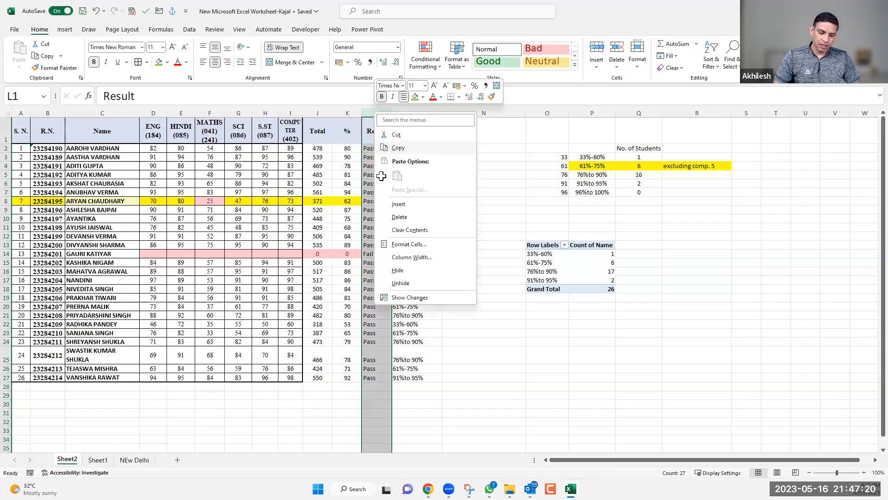
pyautogui.press('i')
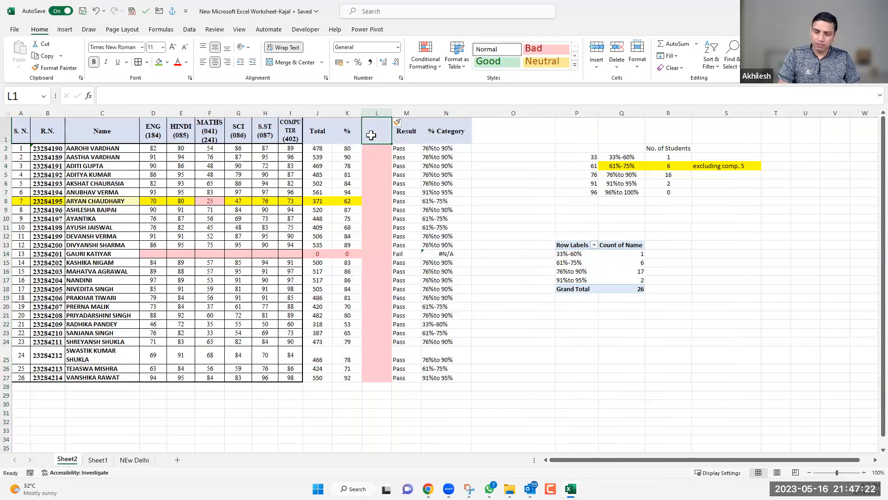
pyautogui.write('C')
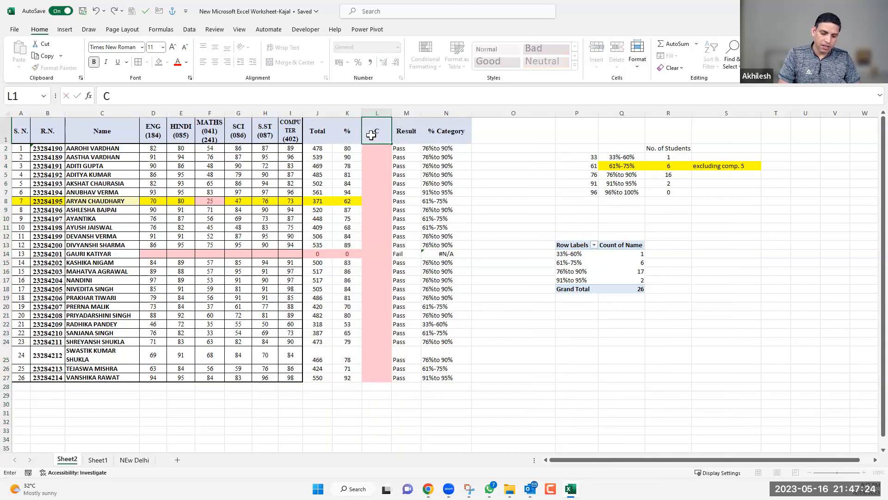
pyautogui.write('ompartment')
pyautogui.press('Return')
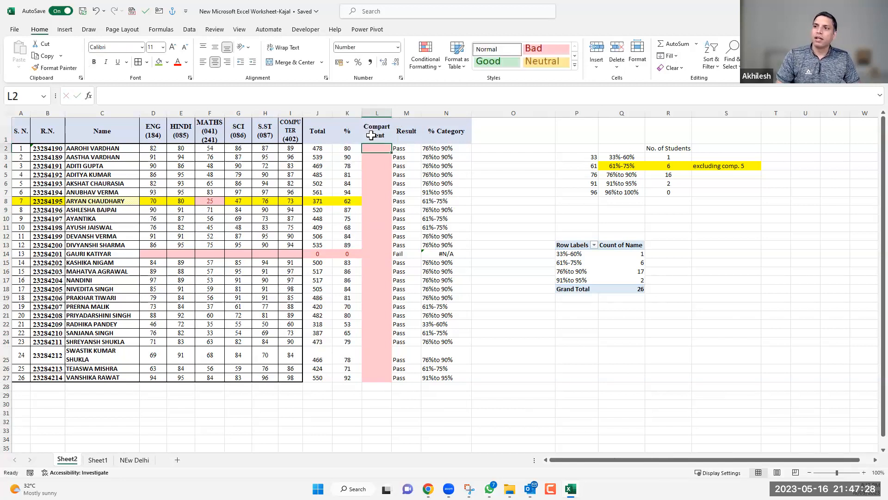
# - Enter =MIN(D2:I2) in L2 to get the lowest subject mark and fill the formula down to L27
pyautogui.write('=min')
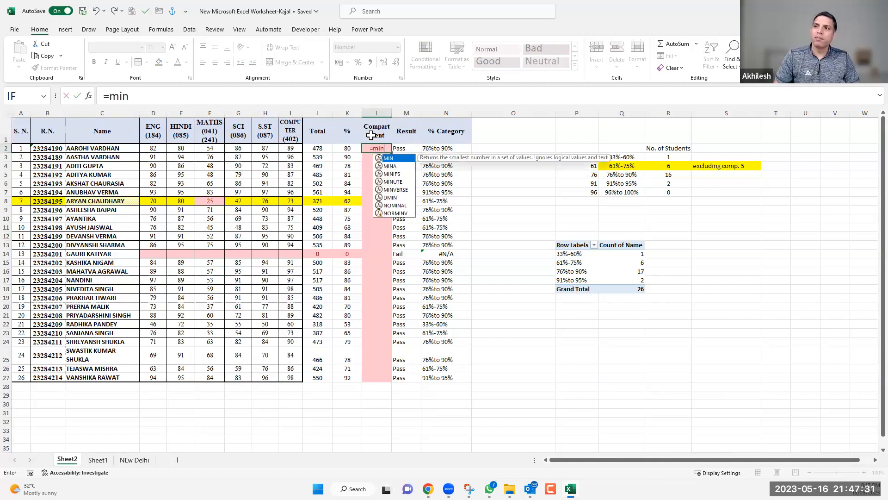
pyautogui.press('Tab')
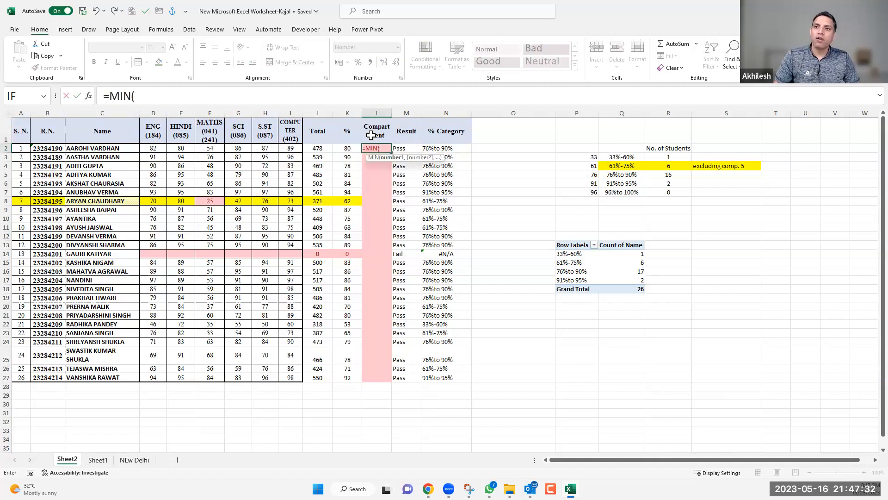
pyautogui.moveTo(153, 148); pyautogui.dragTo(290, 148)
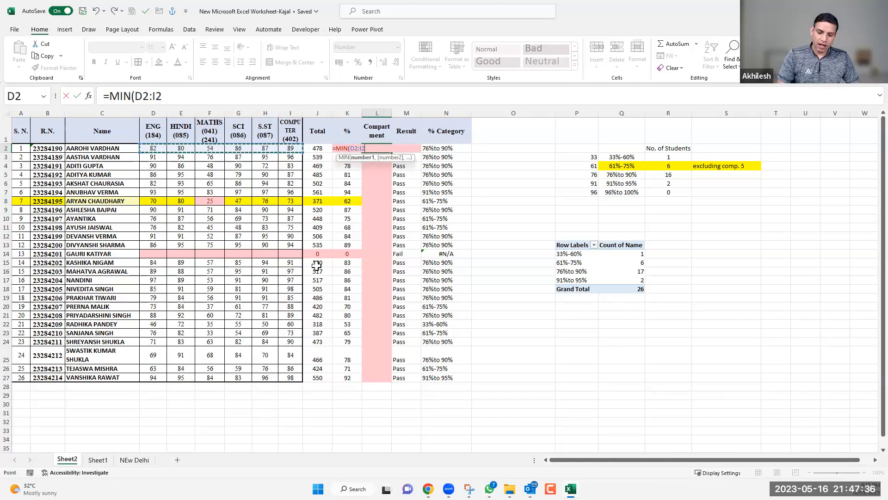
pyautogui.write(')')
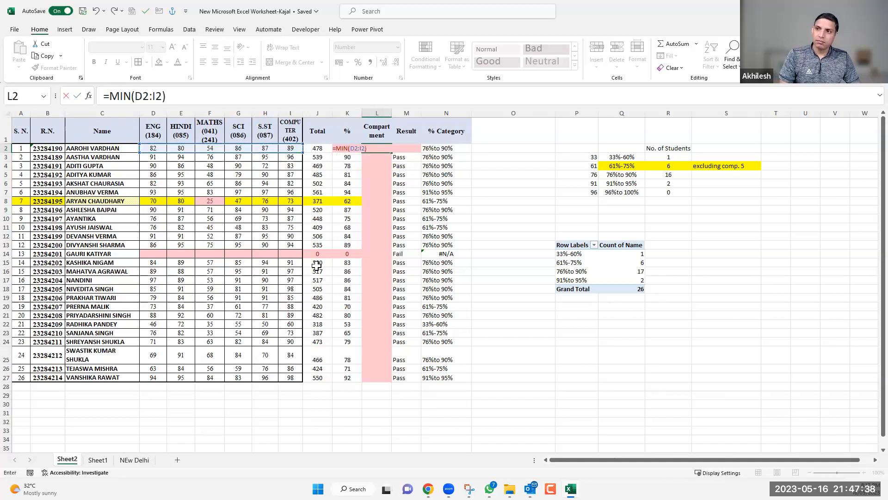
pyautogui.press('Return')
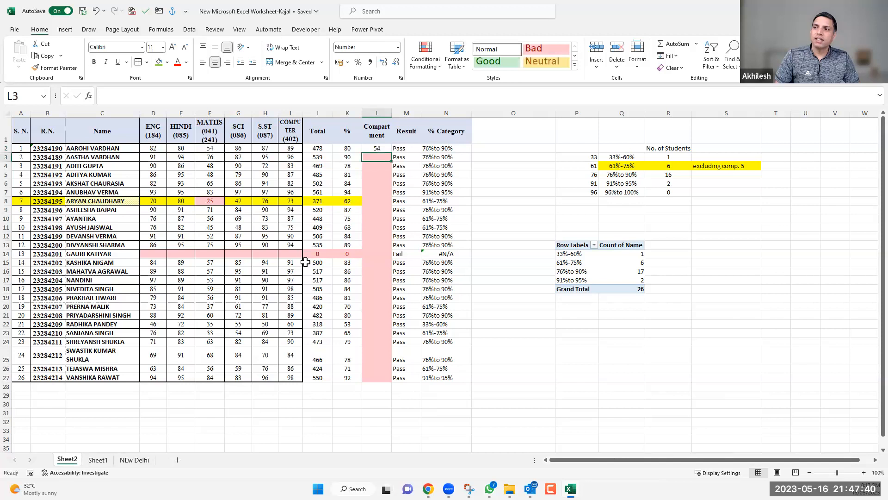
pyautogui.click(377, 148)
pyautogui.doubleClick(392, 152)
# - Compare the minimum mark in L8 with the subject marks in D2:I27
pyautogui.click(377, 201)
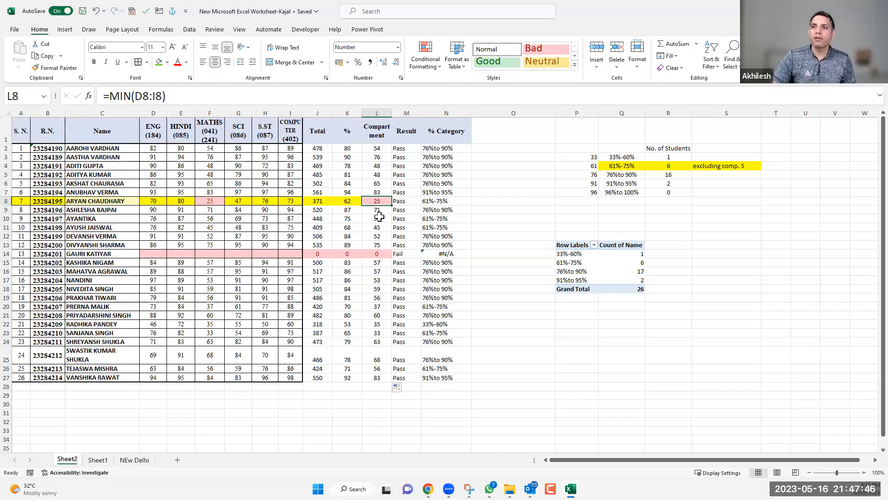
pyautogui.moveTo(153, 148); pyautogui.dragTo(296, 377)
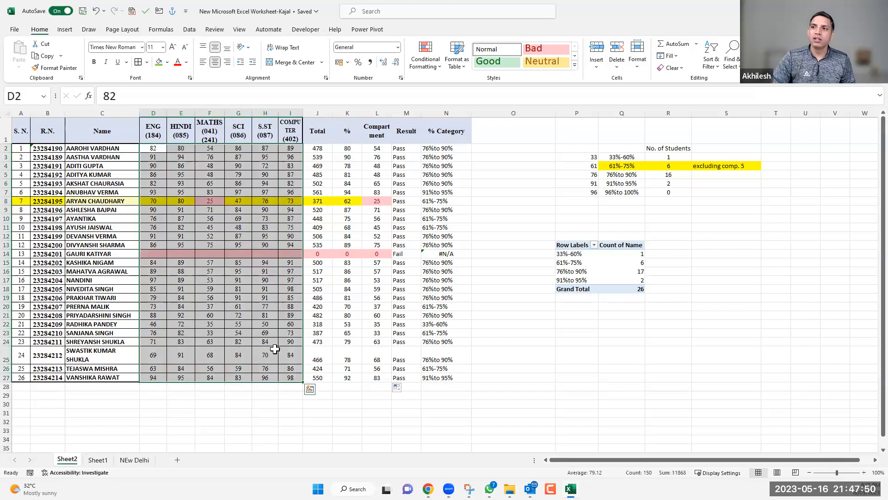
pyautogui.click(378, 203)
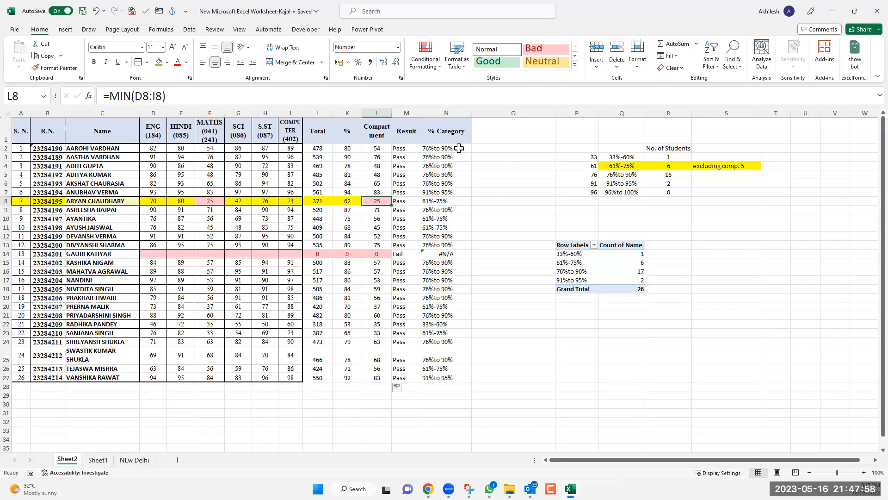
pyautogui.click(459, 148)
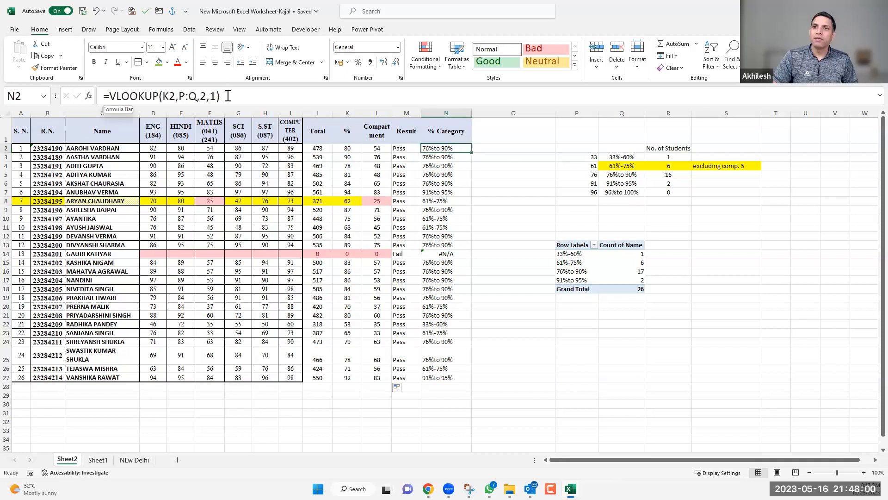
pyautogui.press('F2')
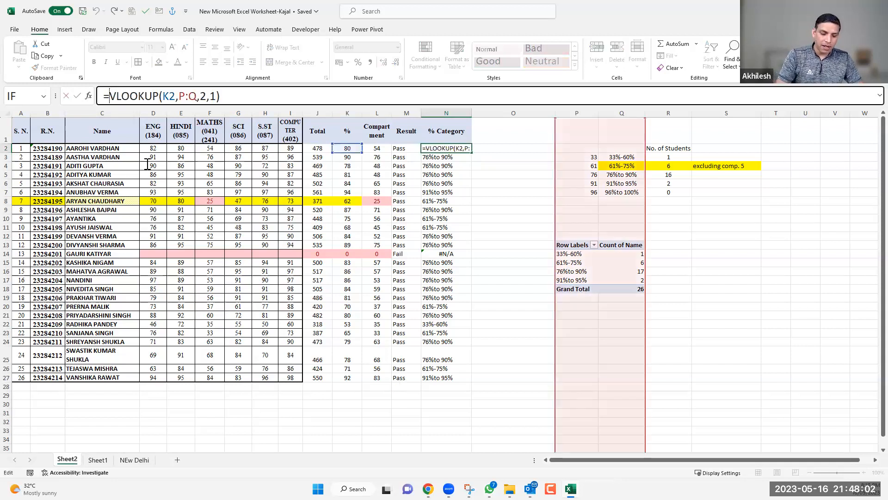
pyautogui.write('i')
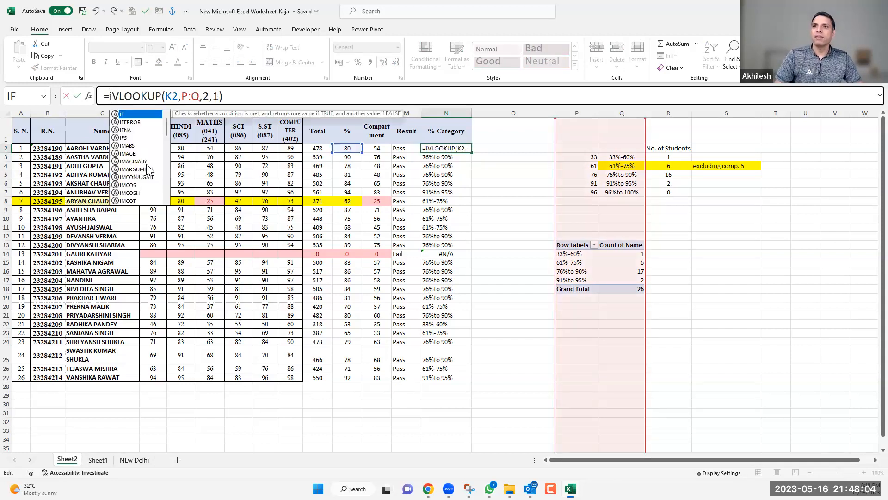
pyautogui.press('Tab')
pyautogui.press('Escape')
# - Try replacing the minimum formula in L2 with a pair of double quotes, and undo the entry
pyautogui.moveTo(384, 153); pyautogui.dragTo(383, 389)
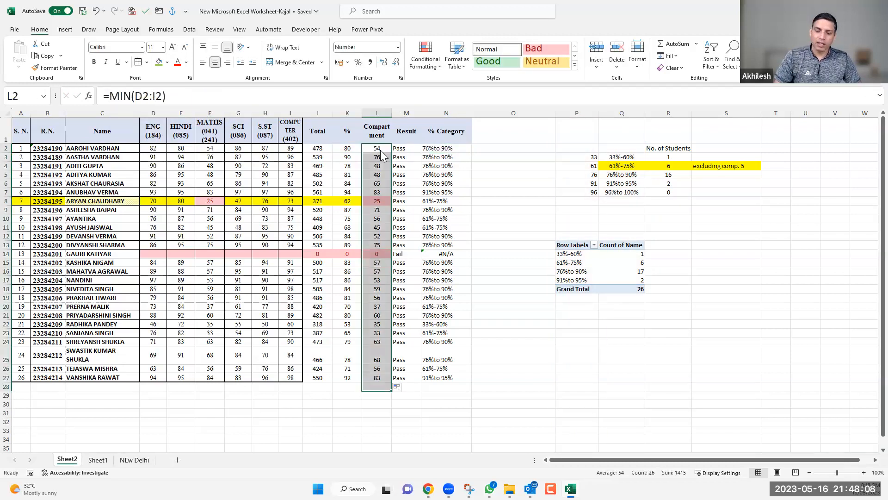
pyautogui.click(381, 150)
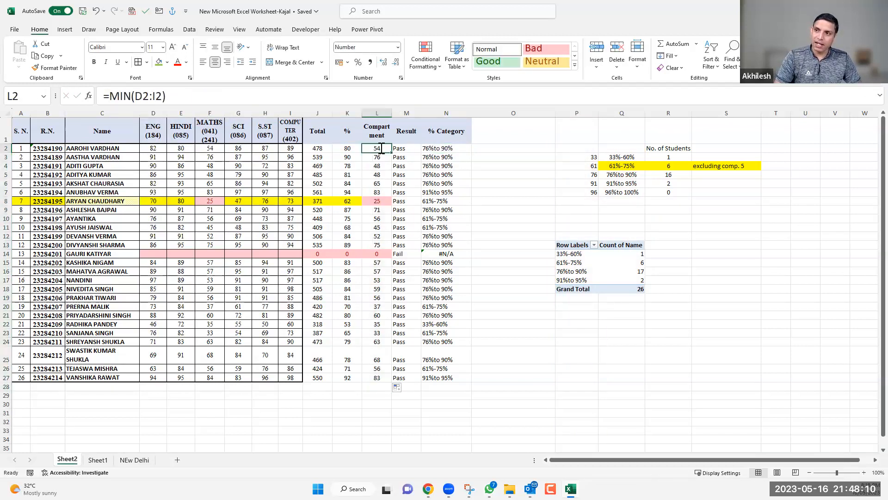
pyautogui.write('""')
pyautogui.press('Return')
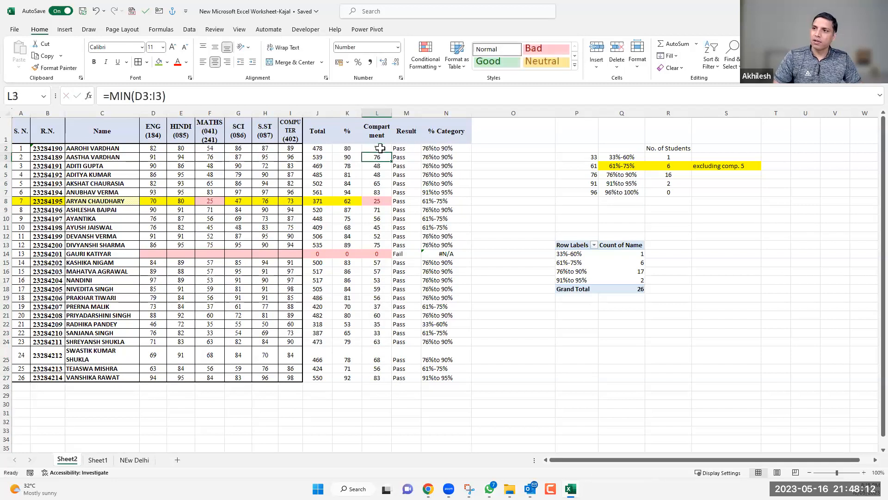
pyautogui.click(381, 148)
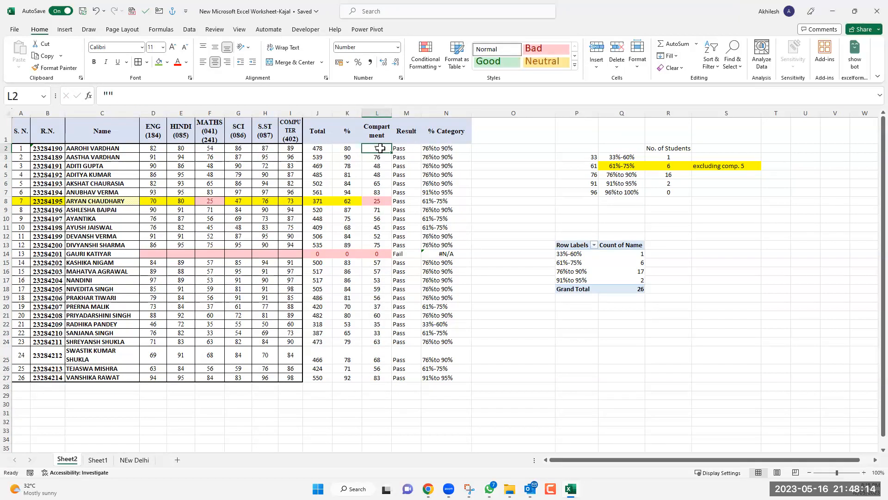
pyautogui.hotkey('shift', 'Down')
pyautogui.hotkey('shift', 'Down')
pyautogui.hotkey('shift', 'Down')
pyautogui.hotkey('shift', 'Down')
pyautogui.hotkey('shift', 'Down')
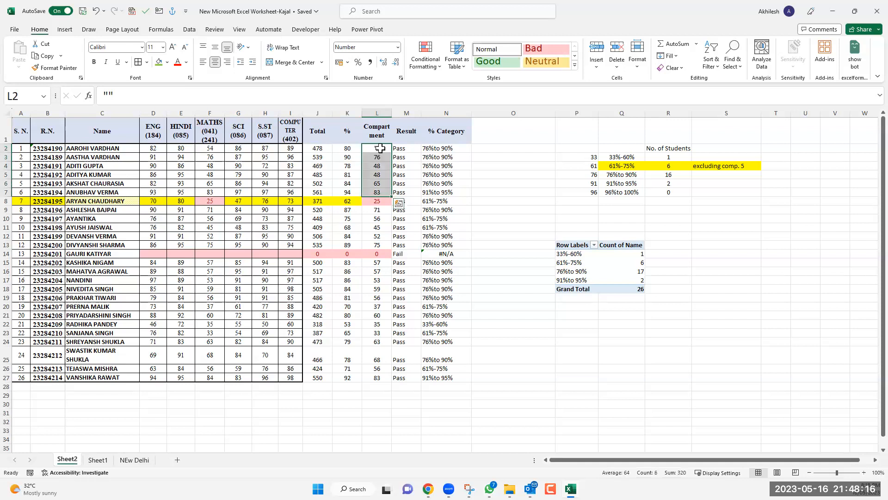
pyautogui.click(380, 148)
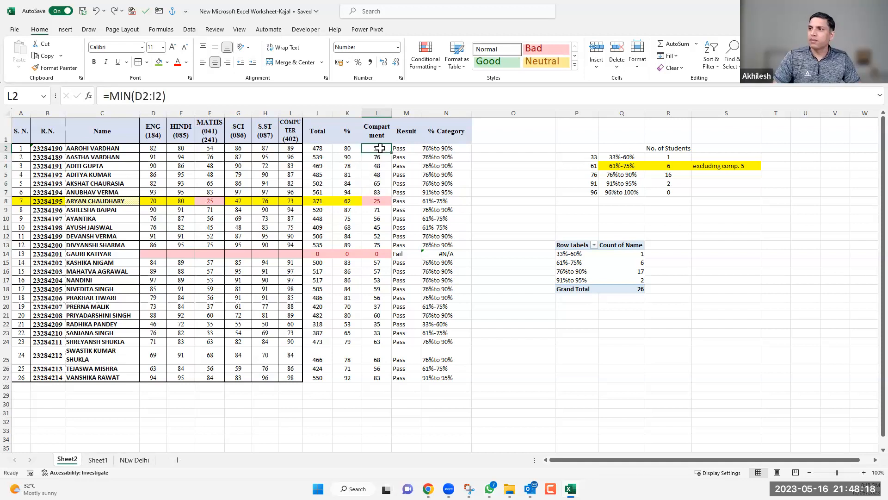
# - Wrap the VLOOKUP formula in N2 in an IF function with the condition L2<33
pyautogui.press('Right')
pyautogui.press('Right')
pyautogui.press('Right')
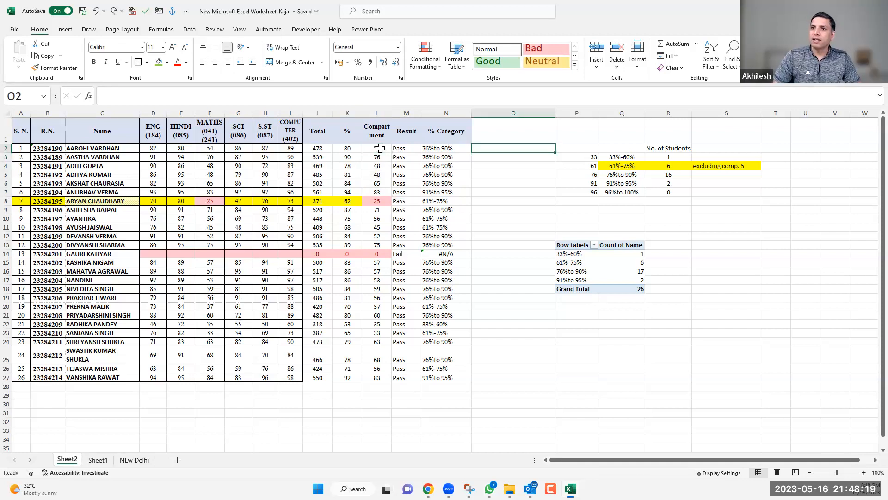
pyautogui.press('Left')
pyautogui.click(111, 95)
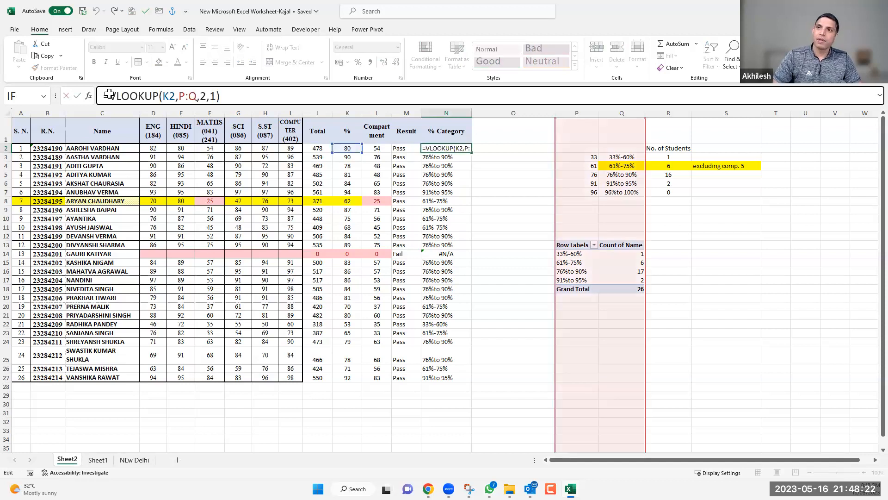
pyautogui.write('IF(')
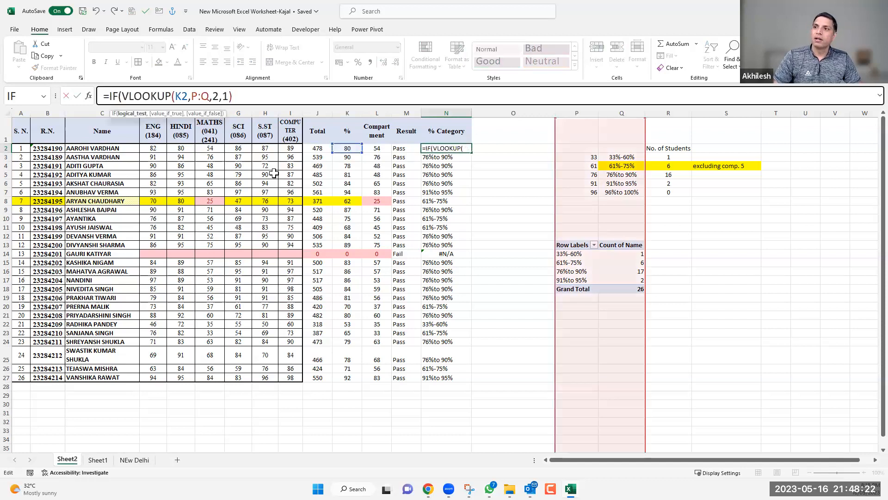
pyautogui.click(384, 149)
pyautogui.write('<')
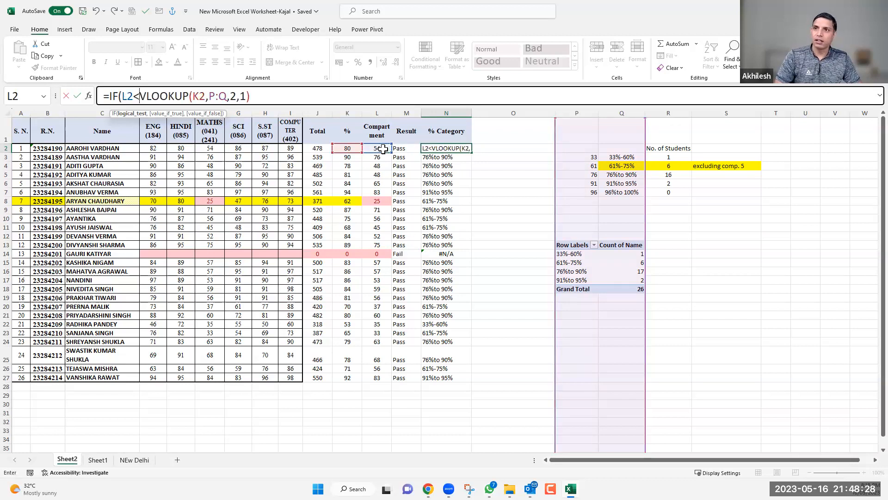
pyautogui.write('33')
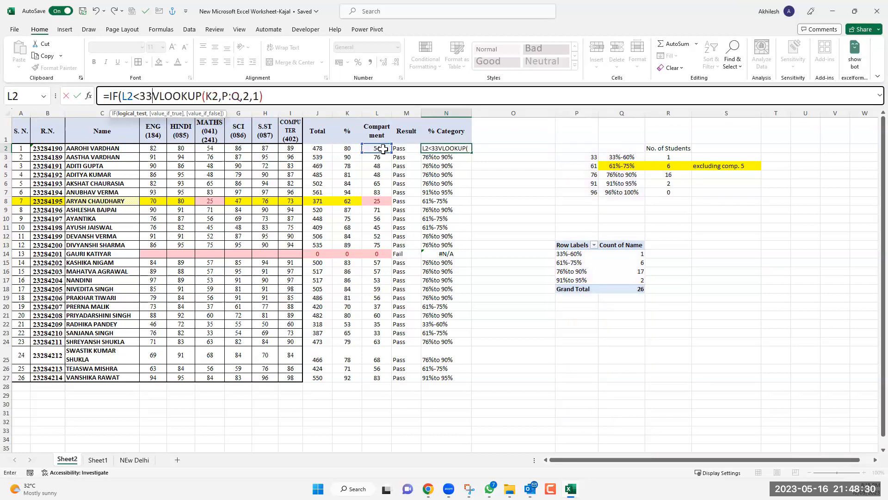
pyautogui.write(',')
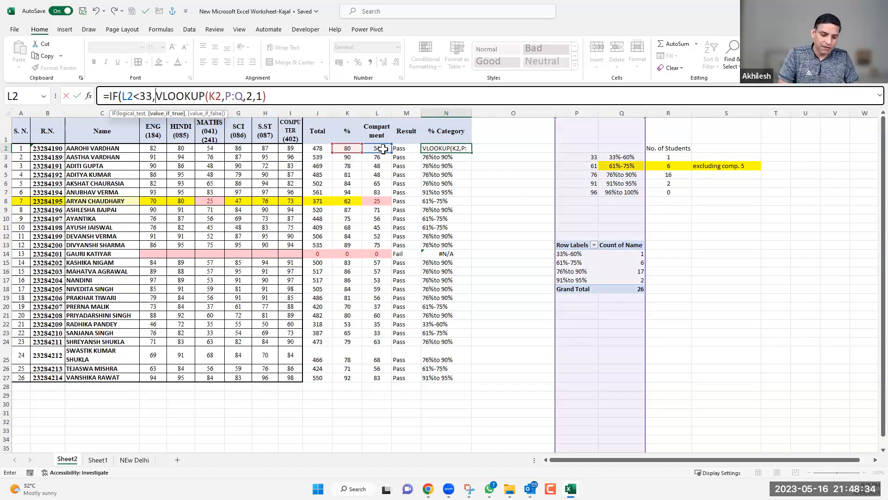
pyautogui.write('Fail')
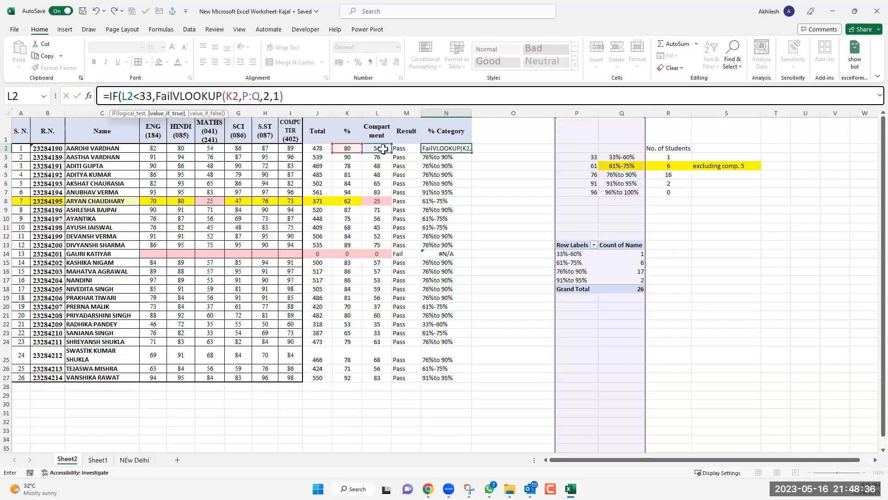
pyautogui.press('BackSpace')
pyautogui.press('BackSpace')
pyautogui.press('BackSpace')
pyautogui.press('BackSpace')
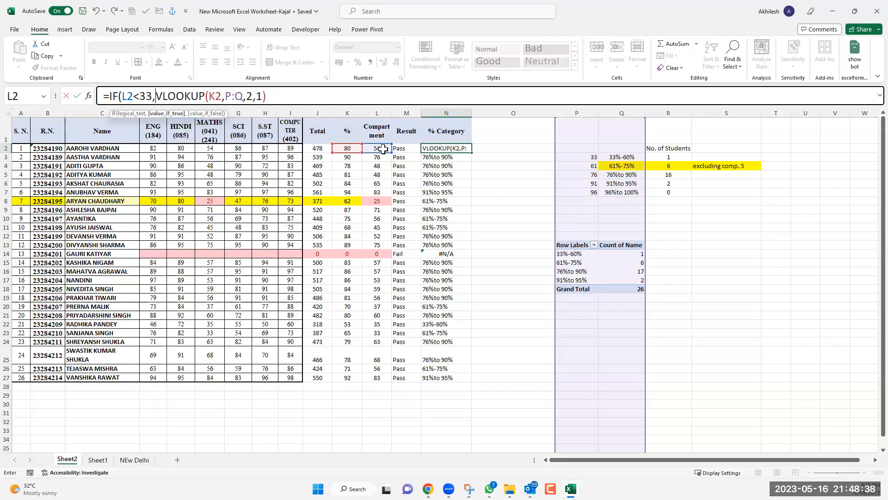
# - Complete N2 with "Fail or Compa" as the true result and the VLOOKUP as the false result, and fill the formula down to N27
pyautogui.write('"')
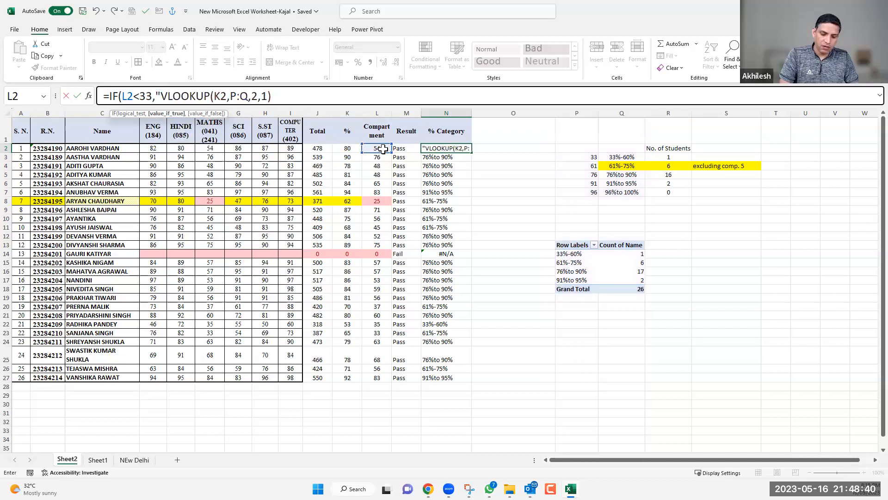
pyautogui.write('Fail')
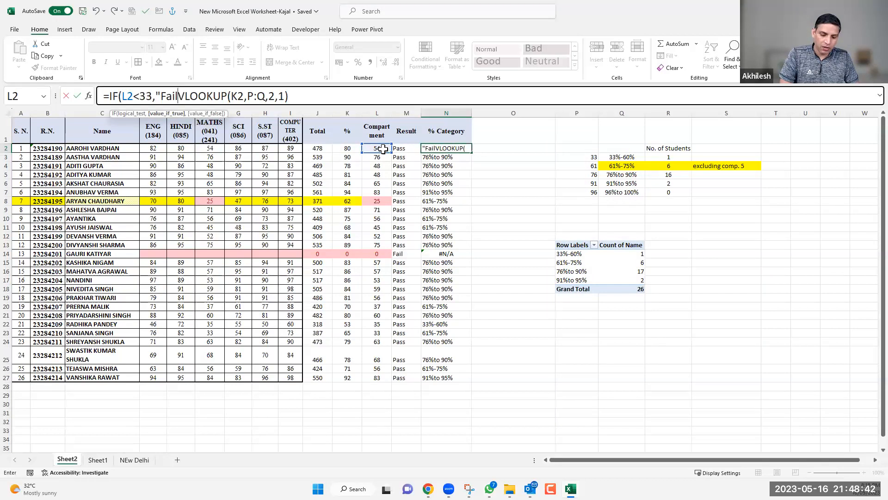
pyautogui.write(' or Compa')
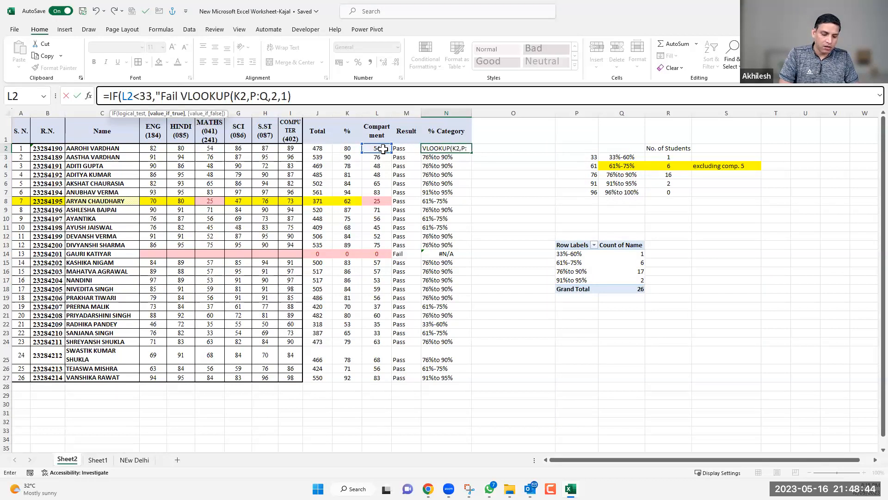
pyautogui.write('"')
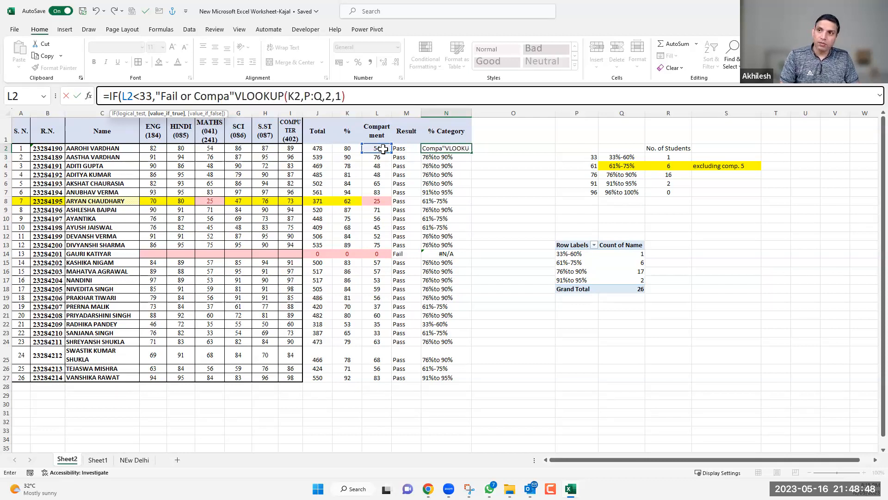
pyautogui.write(',')
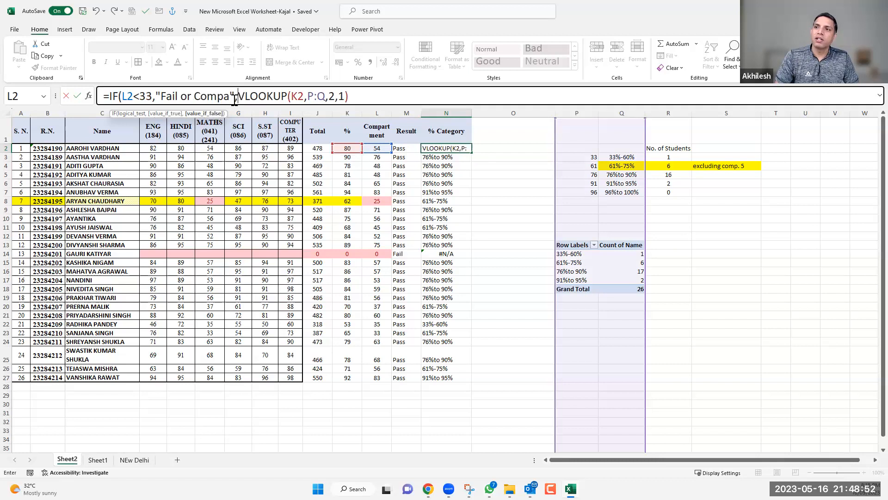
pyautogui.keyDown('shift'); pyautogui.click(360, 96); pyautogui.keyUp('shift')
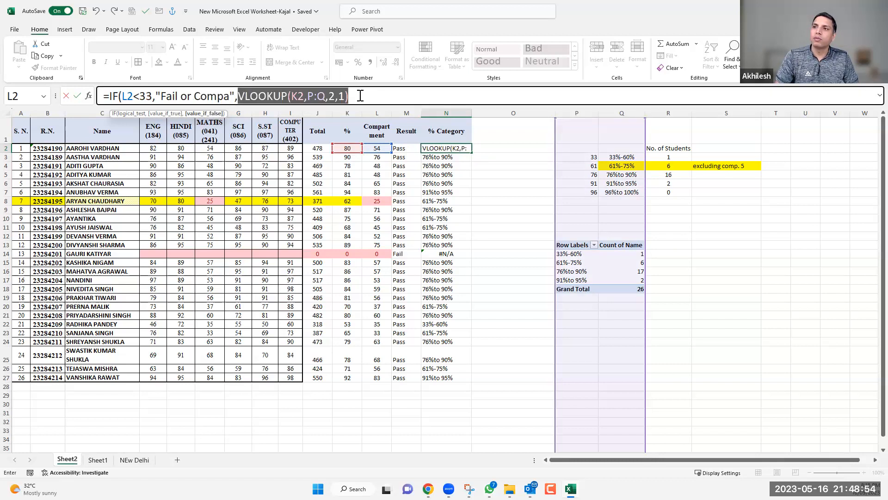
pyautogui.click(360, 96)
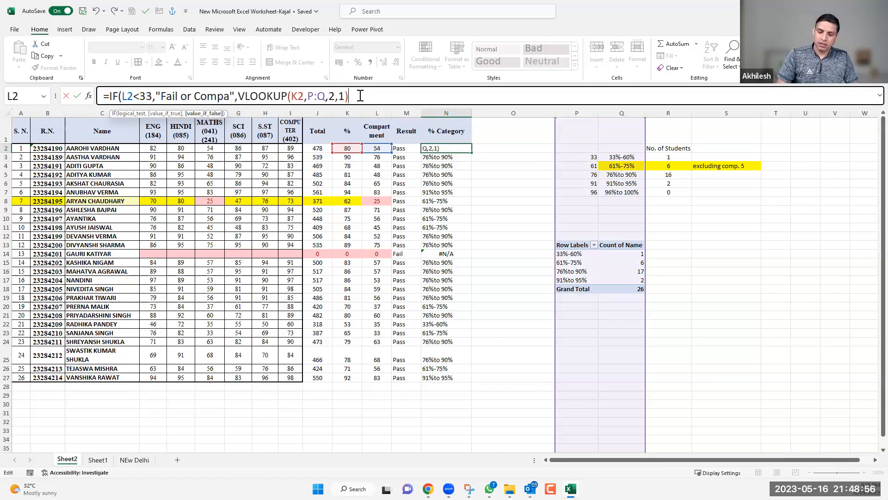
pyautogui.press('Return')
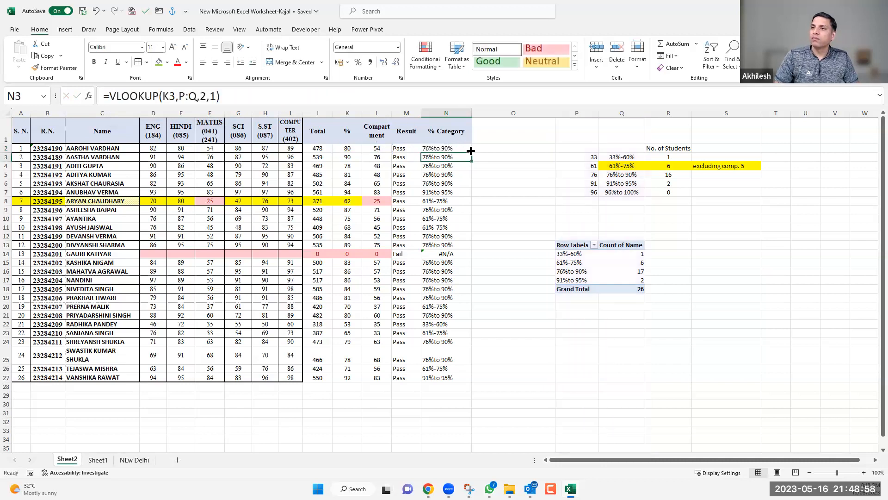
pyautogui.click(470, 150)
pyautogui.doubleClick(472, 152)
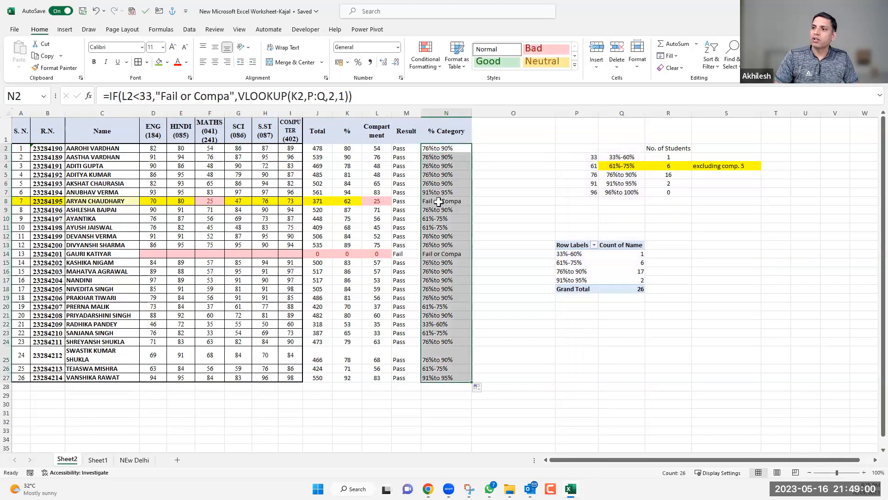
# - Check the % Category formulas in N8, N14 and N25 against the Result formula in M14
pyautogui.click(445, 201)
pyautogui.moveTo(186, 257); pyautogui.dragTo(428, 252)
pyautogui.click(431, 253)
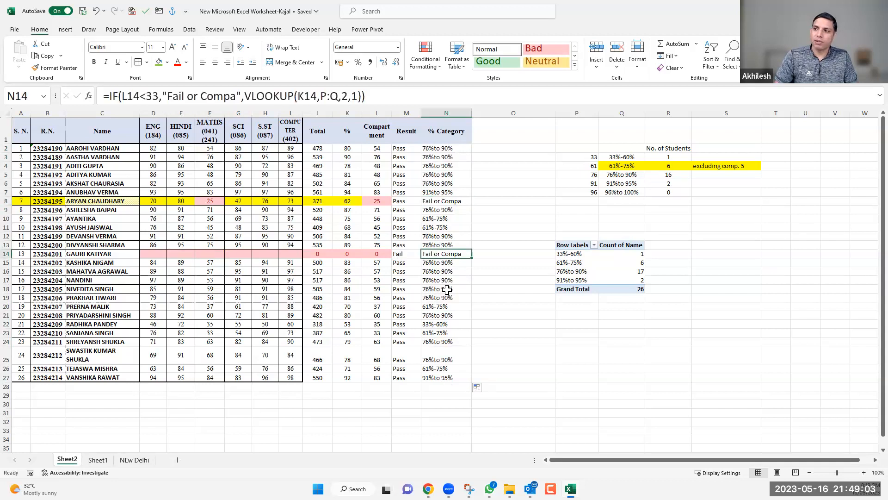
pyautogui.click(445, 351)
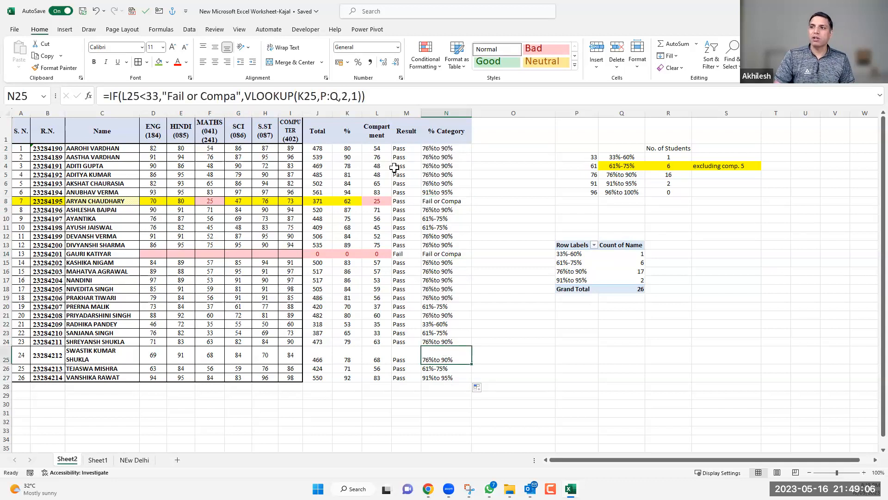
pyautogui.click(407, 254)
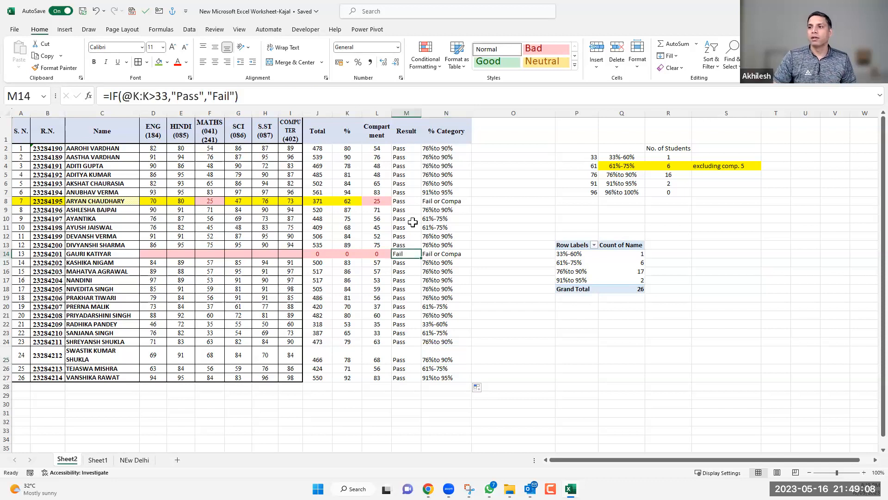
pyautogui.click(448, 254)
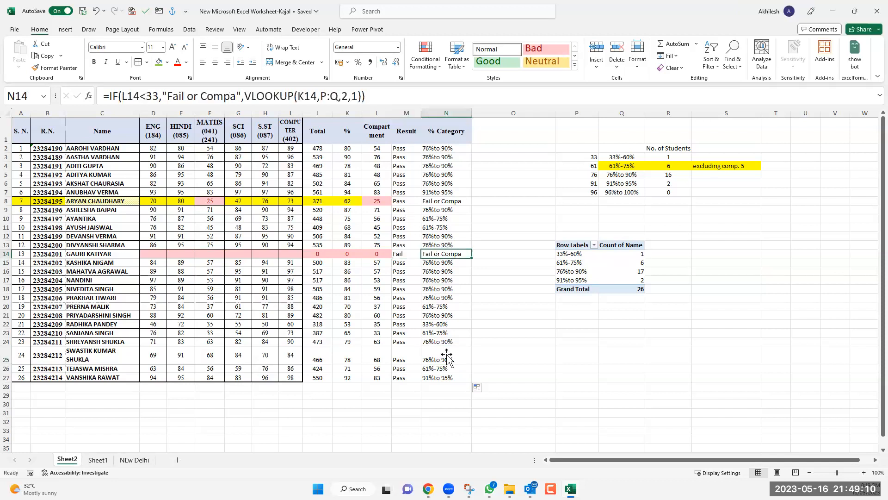
pyautogui.moveTo(447, 201); pyautogui.dragTo(446, 355)
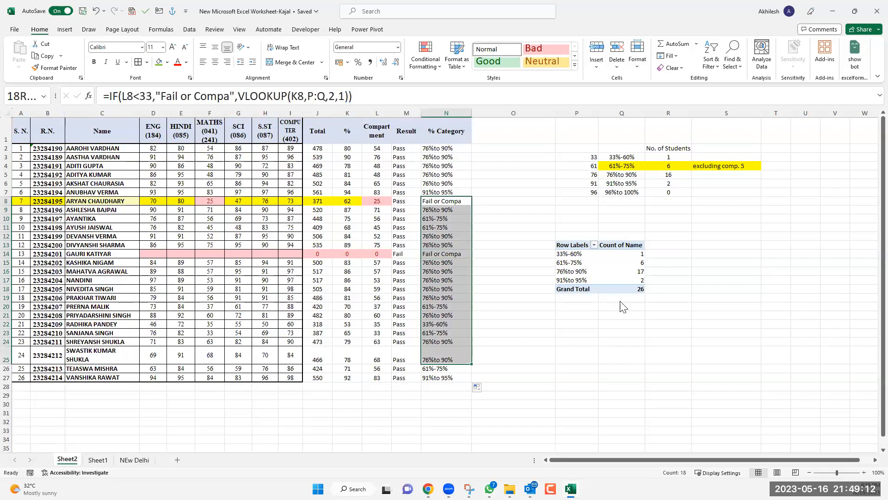
# - Refresh the PivotTable with the updated % Category values and compare its counts with the categories in N2:N27
pyautogui.rightClick(589, 264)
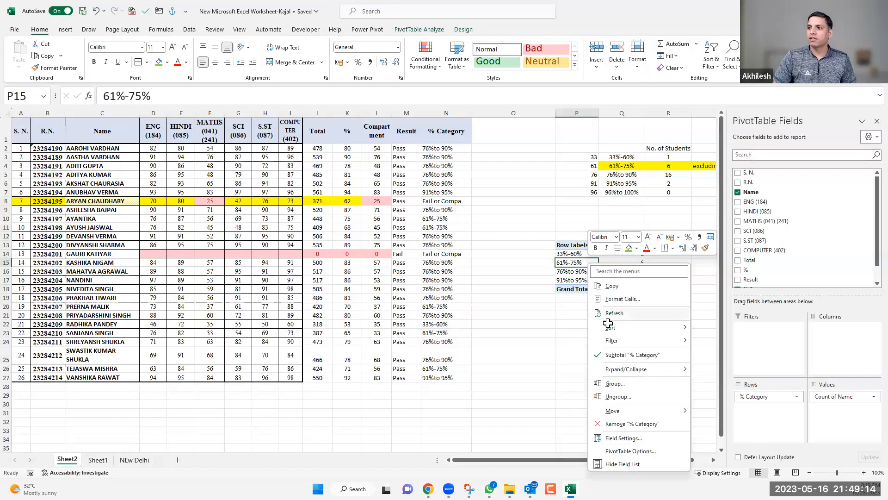
pyautogui.click(610, 314)
pyautogui.click(618, 287)
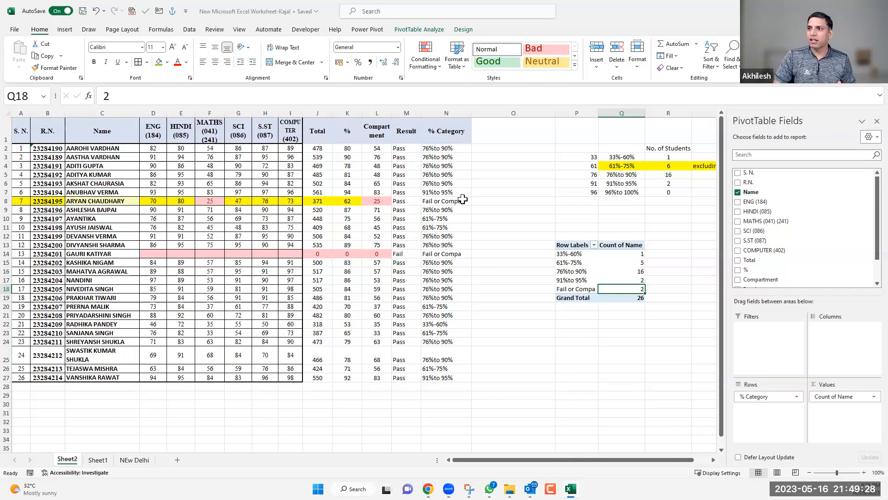
pyautogui.moveTo(444, 147); pyautogui.dragTo(431, 347)
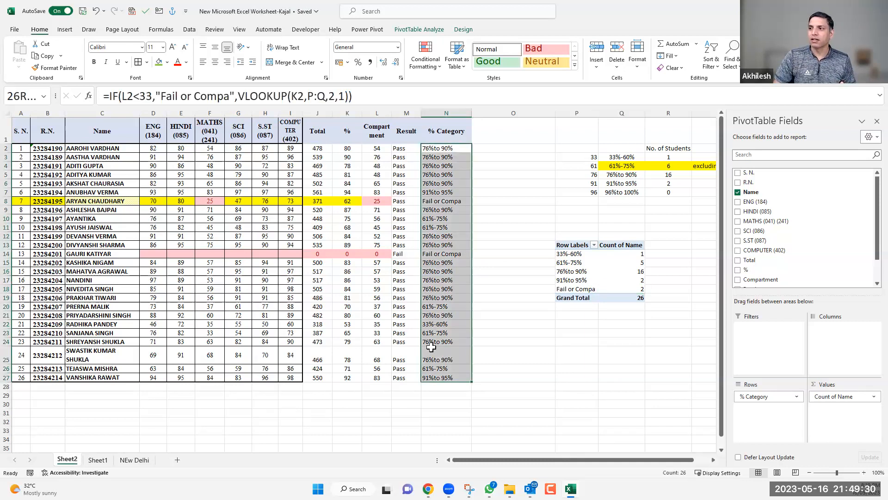
pyautogui.click(591, 273)
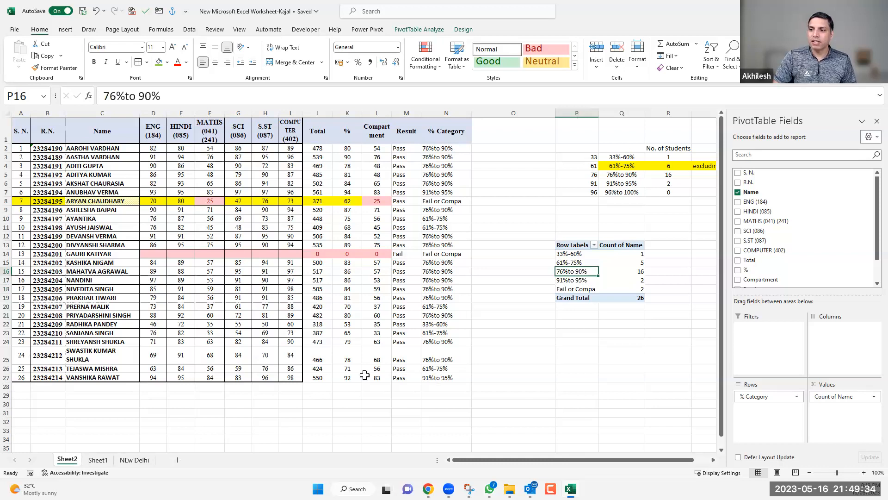
pyautogui.moveTo(446, 377); pyautogui.dragTo(25, 121)
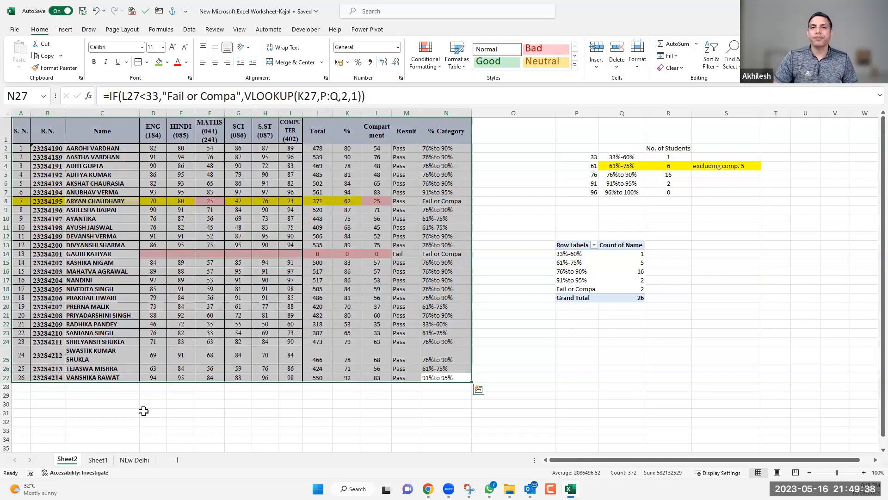
pyautogui.click(207, 395)
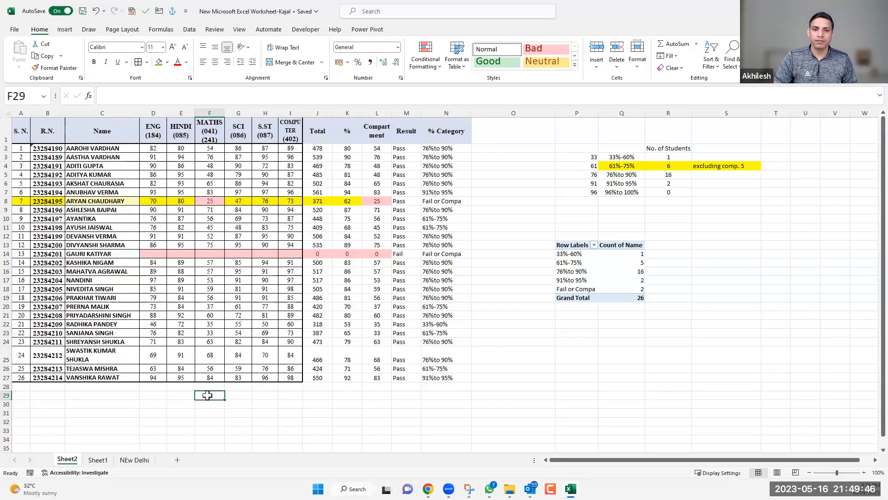
pyautogui.click(261, 407)
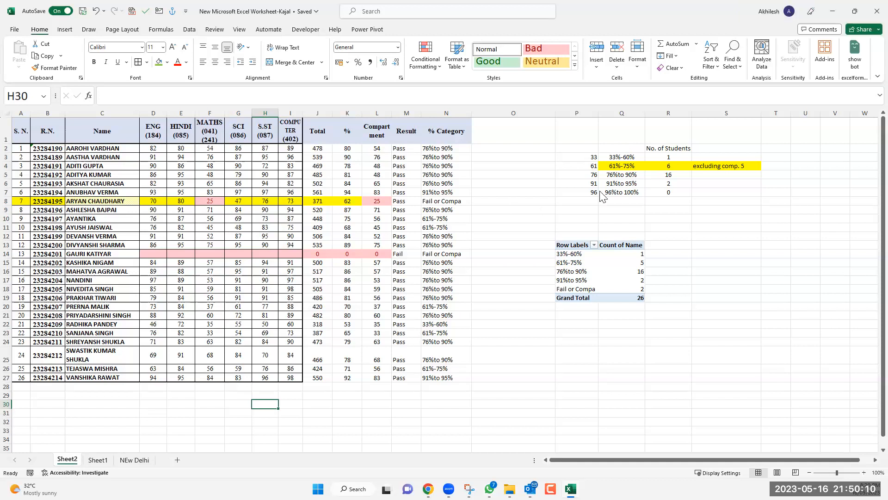
pyautogui.click(514, 201)
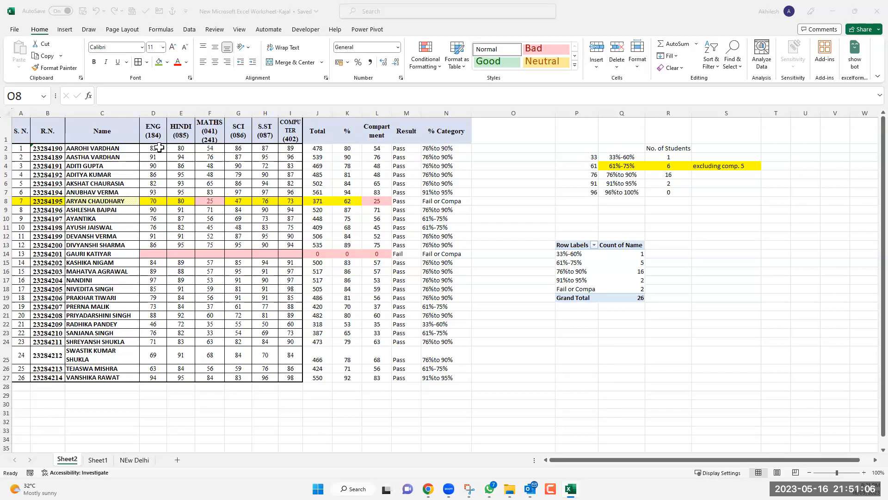
# - Check the highlighted blank marks in E14 and F14, and clear the conditional formatting rules from D2:I27
pyautogui.moveTo(159, 148); pyautogui.dragTo(284, 361)
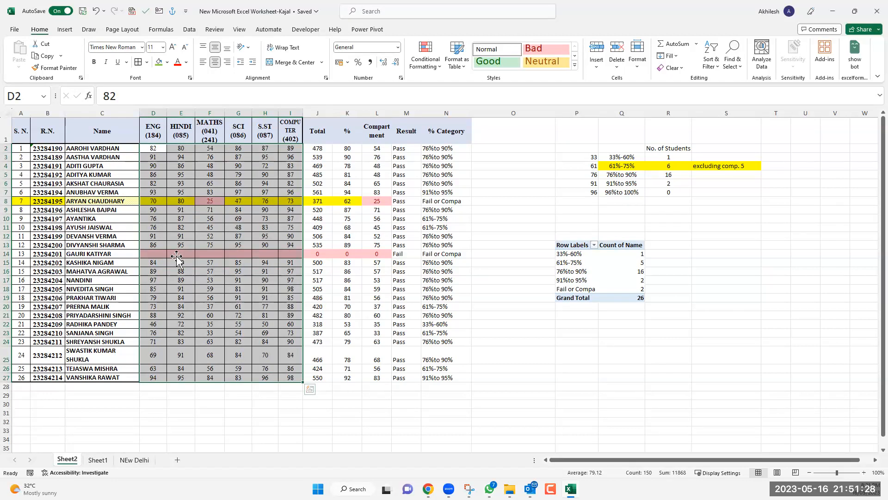
pyautogui.click(177, 256)
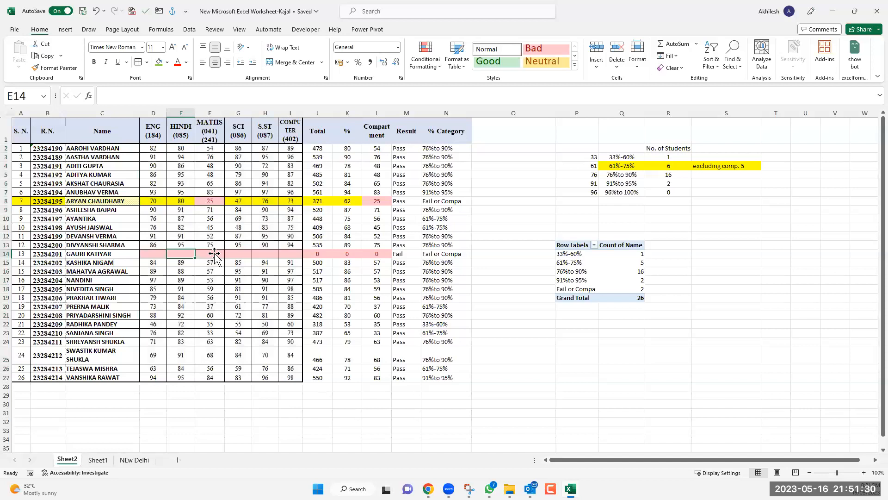
pyautogui.click(214, 254)
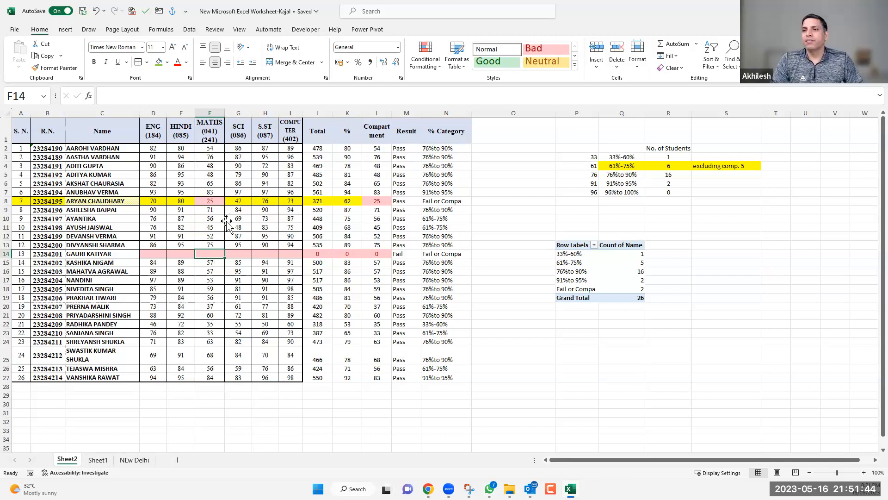
pyautogui.moveTo(157, 148); pyautogui.dragTo(291, 378)
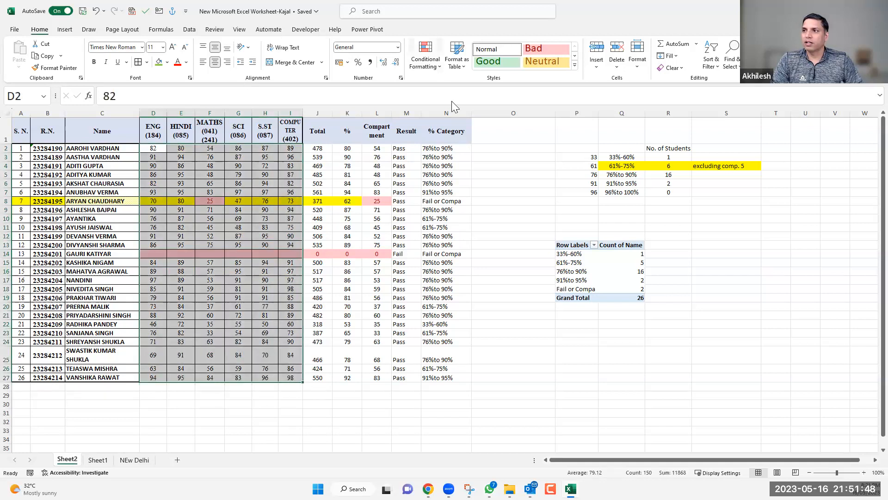
pyautogui.click(426, 62)
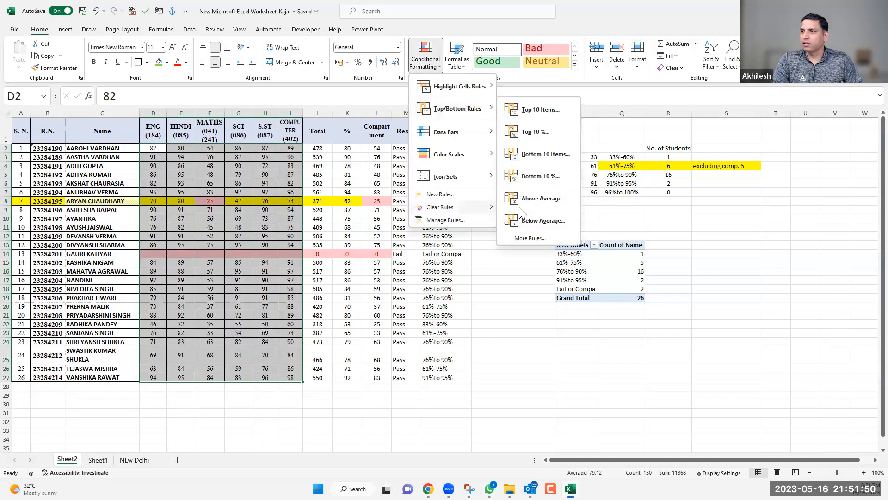
pyautogui.moveTo(483, 207)
pyautogui.click(552, 208)
# - Remove the yellow fill from the marks in D8:I8
pyautogui.moveTo(160, 200); pyautogui.dragTo(297, 202)
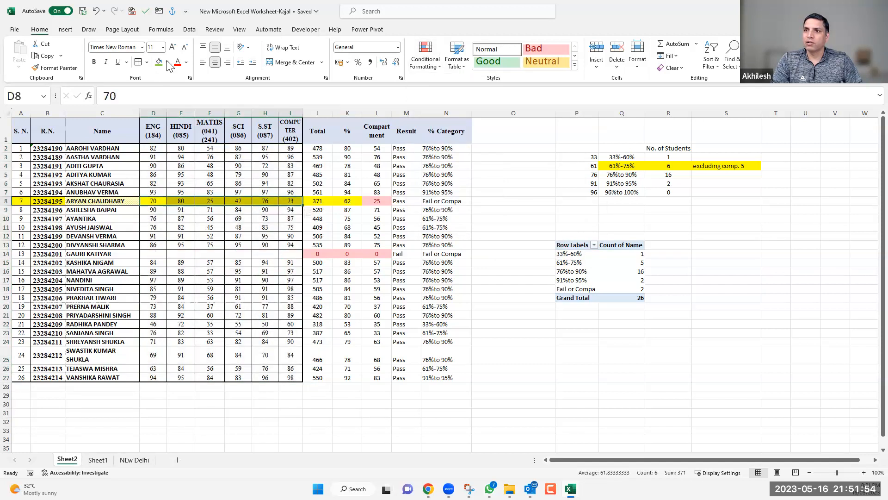
pyautogui.click(167, 62)
pyautogui.click(183, 165)
pyautogui.click(209, 253)
# - Try an Equal To highlighting rule on the marks in D2:I27
pyautogui.moveTo(154, 148); pyautogui.dragTo(287, 380)
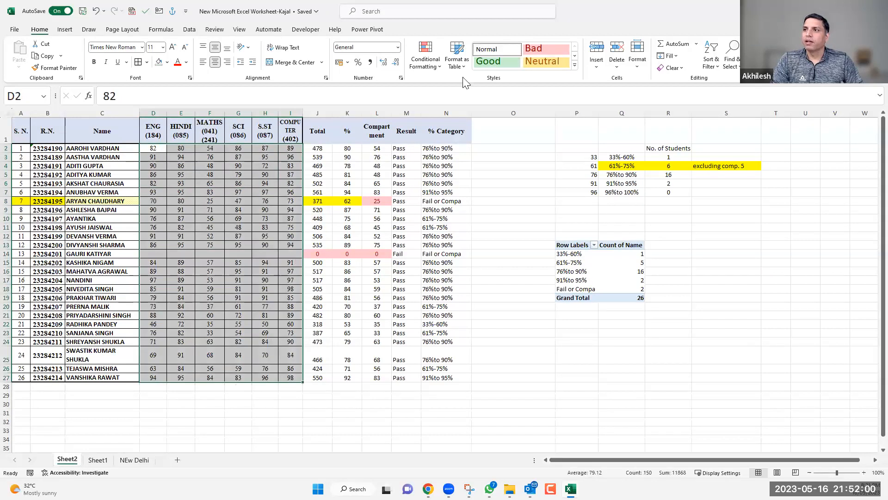
pyautogui.click(439, 72)
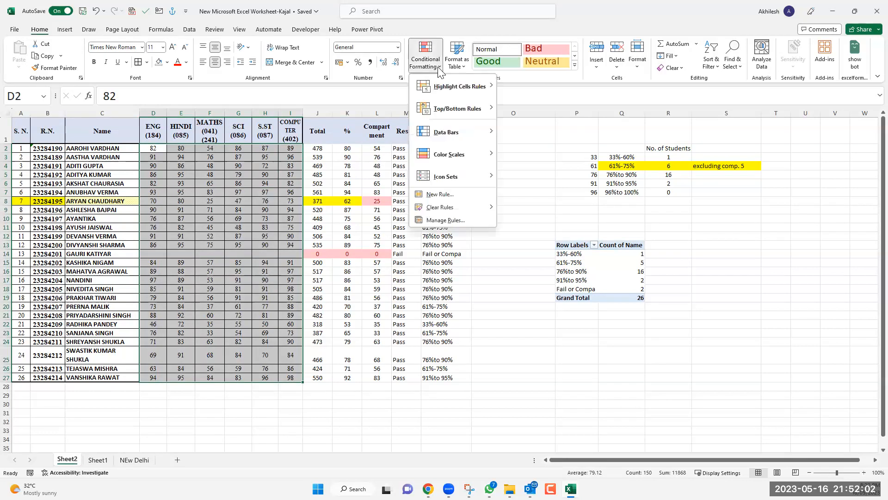
pyautogui.moveTo(444, 87)
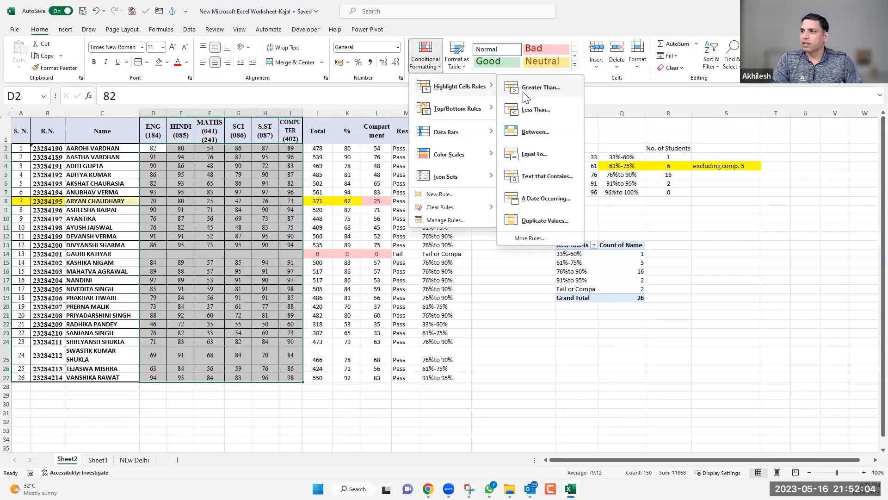
pyautogui.click(536, 155)
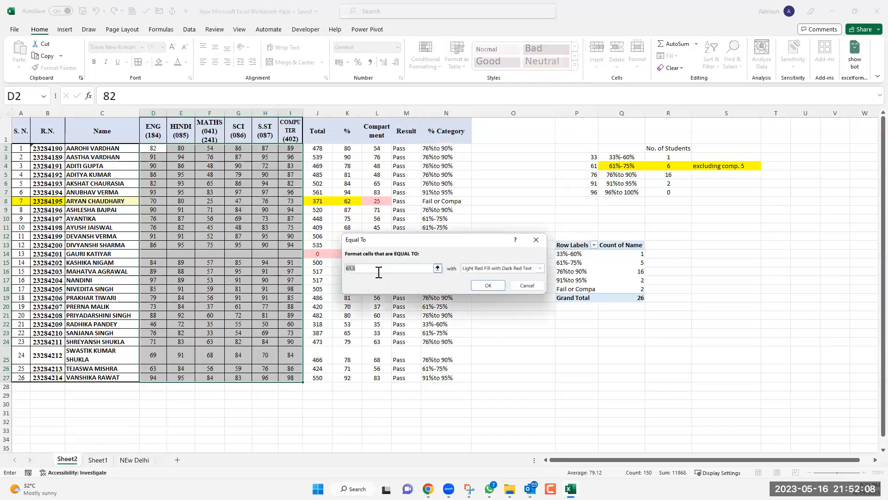
pyautogui.press('BackSpace')
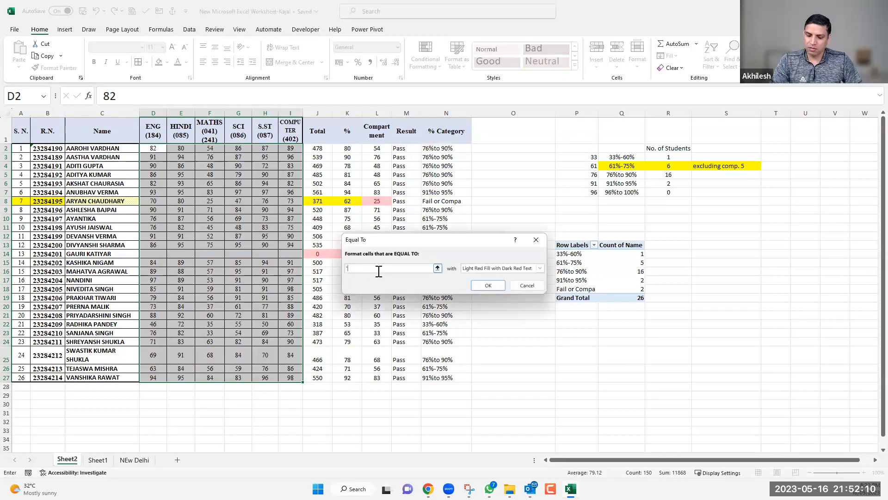
pyautogui.press('Return')
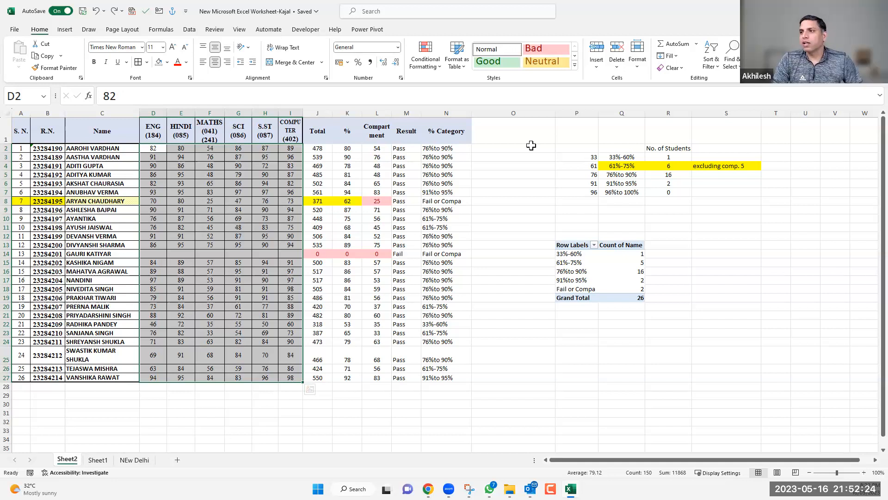
# - Write the formula =AND(D2<>"",D2<33) in O1 to test for a non-blank mark below 33
pyautogui.click(531, 144)
pyautogui.write('=')
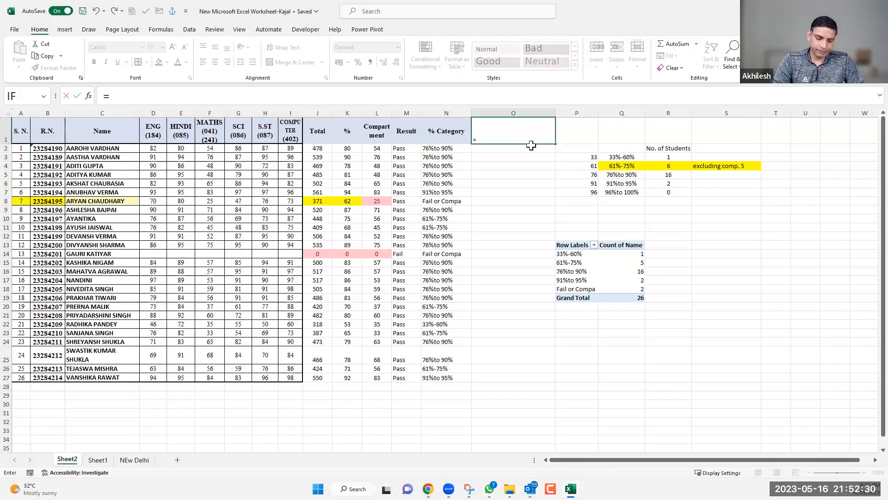
pyautogui.write('and')
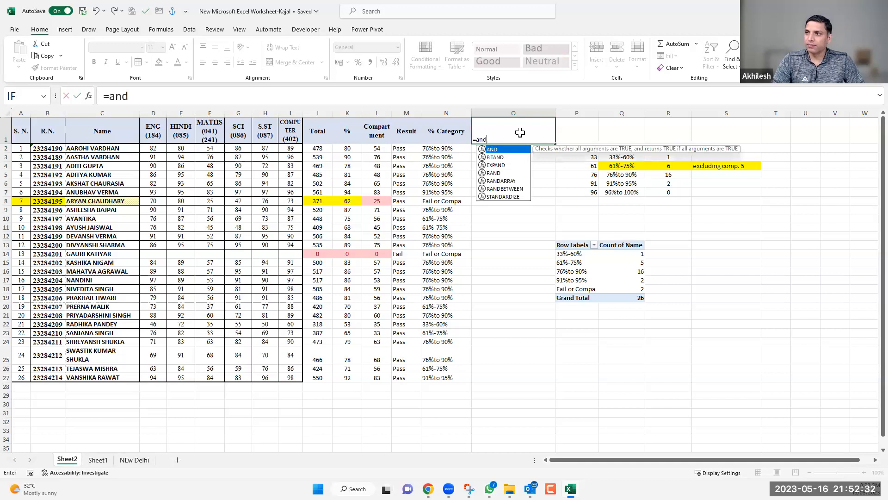
pyautogui.press('Tab')
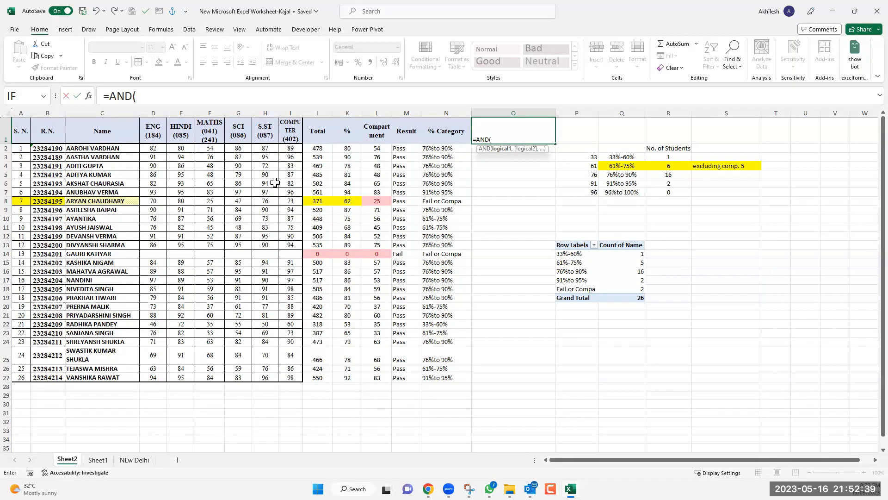
pyautogui.click(153, 149)
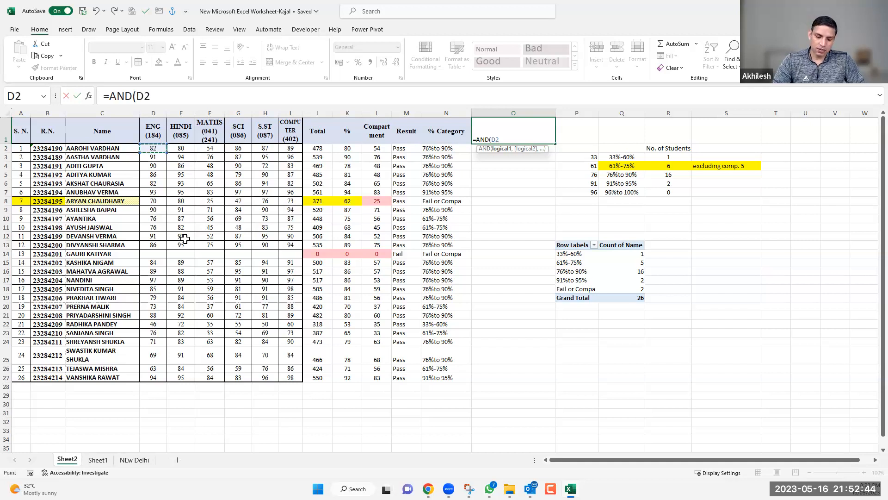
pyautogui.write('<>""')
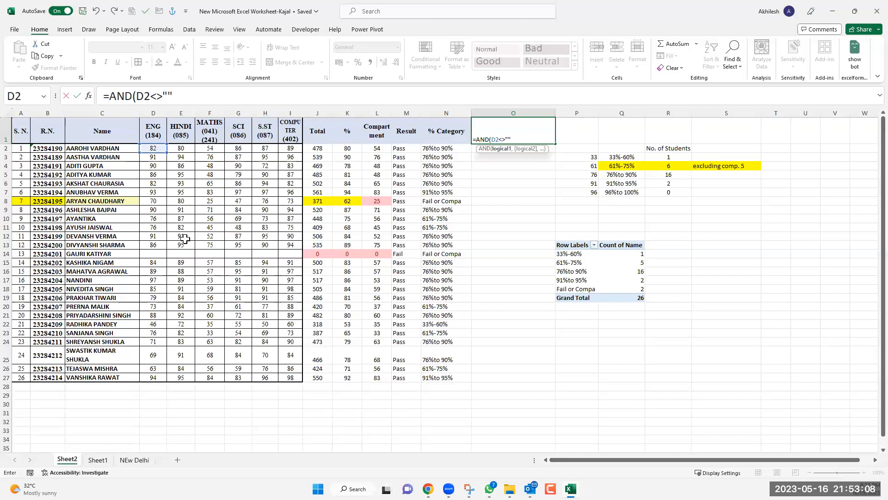
pyautogui.write(',')
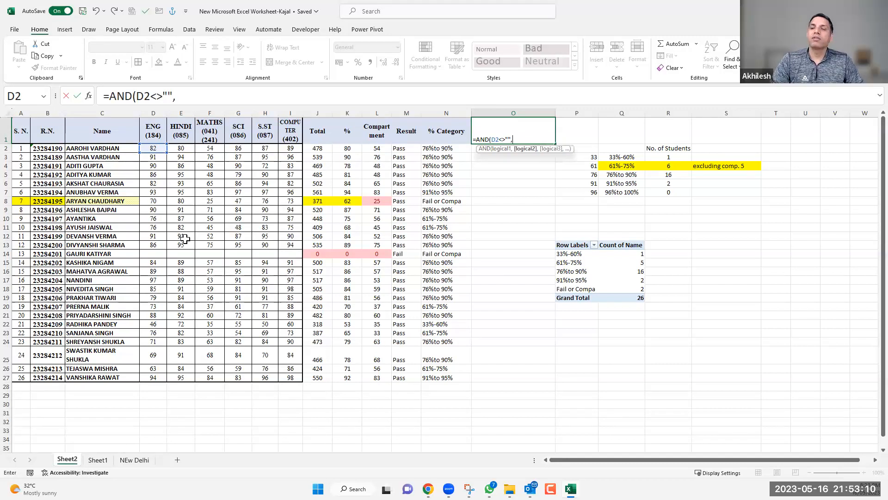
pyautogui.click(152, 150)
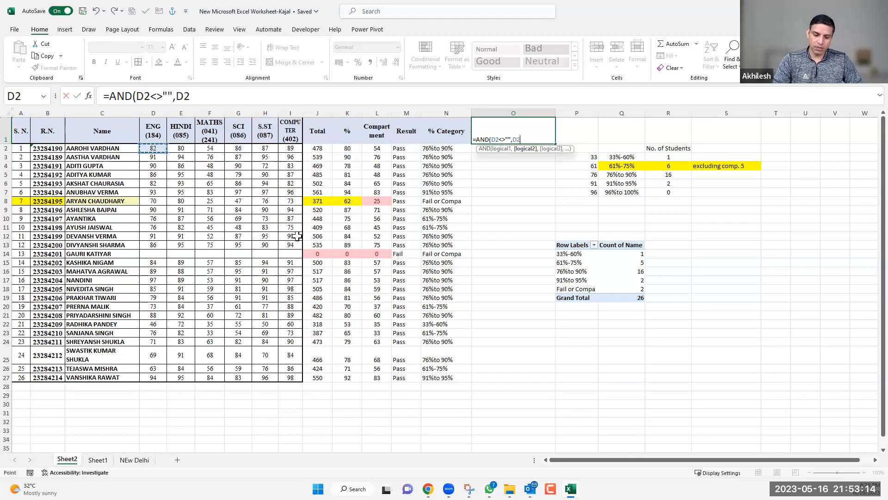
pyautogui.write('<33')
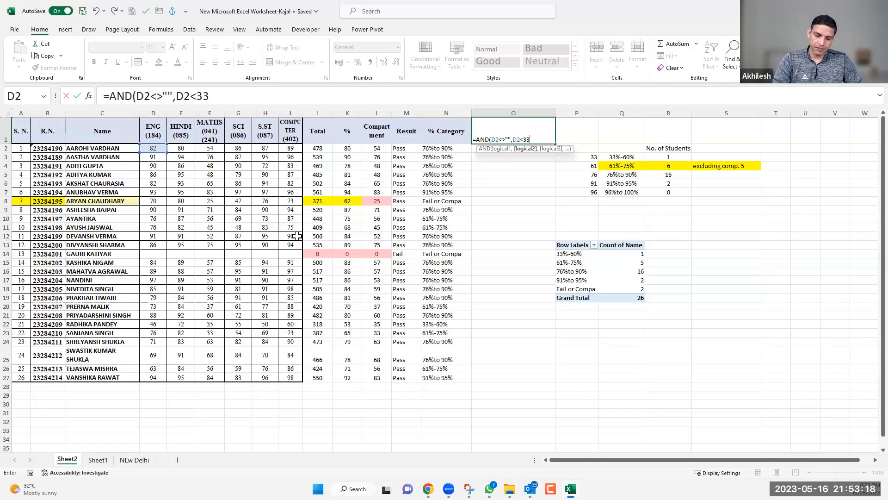
pyautogui.write(')')
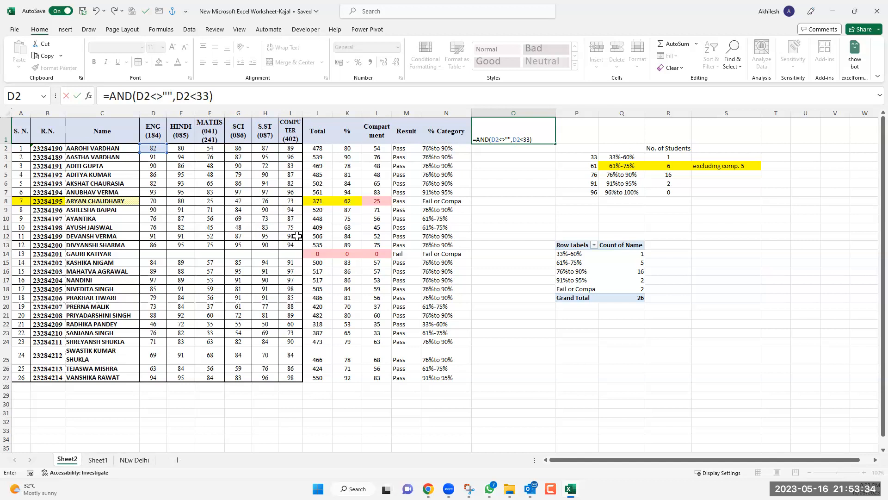
# - Copy the full text of the AND formula in O1 and enter the formula in the cell
pyautogui.click(226, 94)
pyautogui.hotkey('shift', 'Left')
pyautogui.hotkey('shift', 'Left')
pyautogui.hotkey('shift', 'Left')
pyautogui.hotkey('shift', 'Left')
pyautogui.keyDown('shift'); pyautogui.click(105, 94); pyautogui.keyUp('shift')
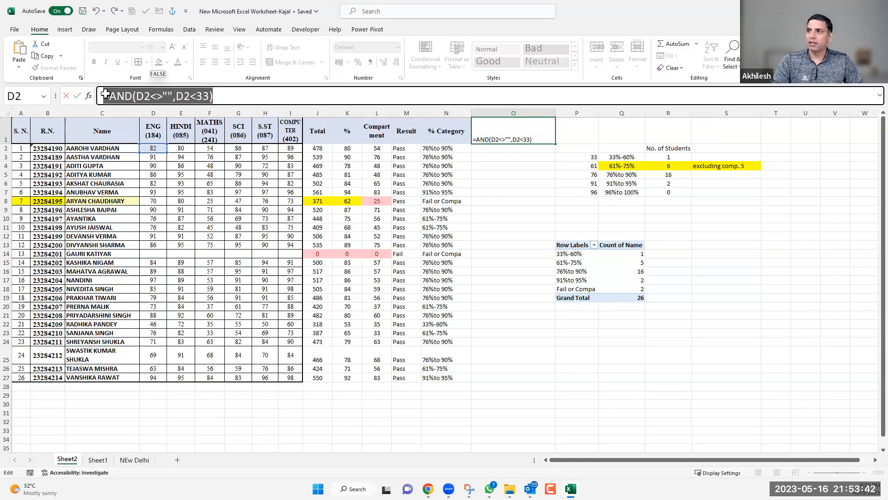
pyautogui.press('Return')
# - Create a formula-based conditional formatting rule for D2:I27 using the copied formula =AND(D2<>"",D2<33)
pyautogui.moveTo(153, 149); pyautogui.dragTo(181, 157)
pyautogui.moveTo(300, 304); pyautogui.dragTo(291, 378)
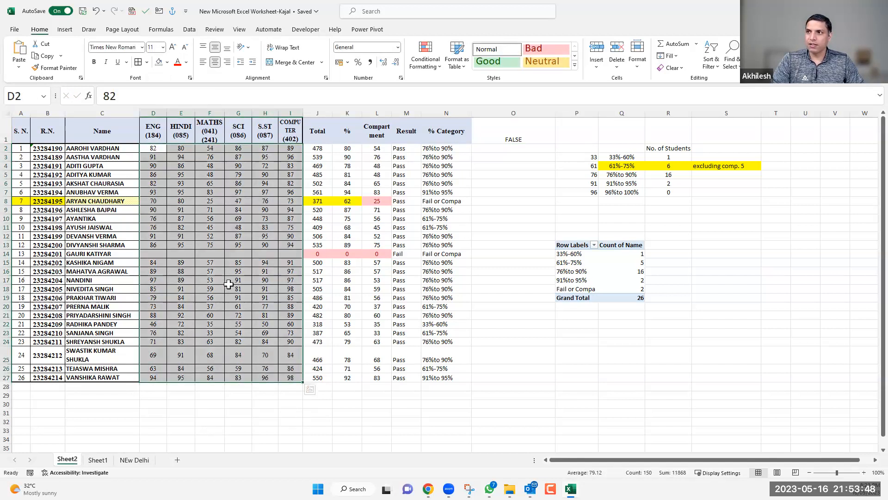
pyautogui.click(438, 69)
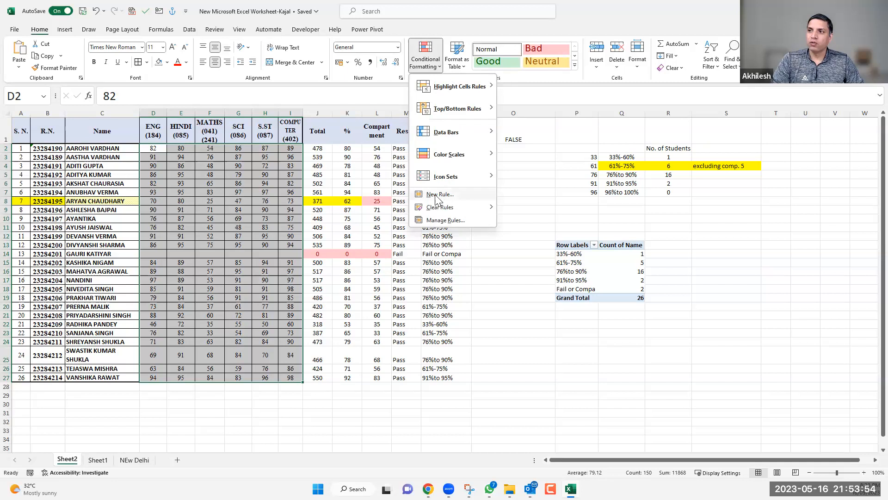
pyautogui.click(440, 194)
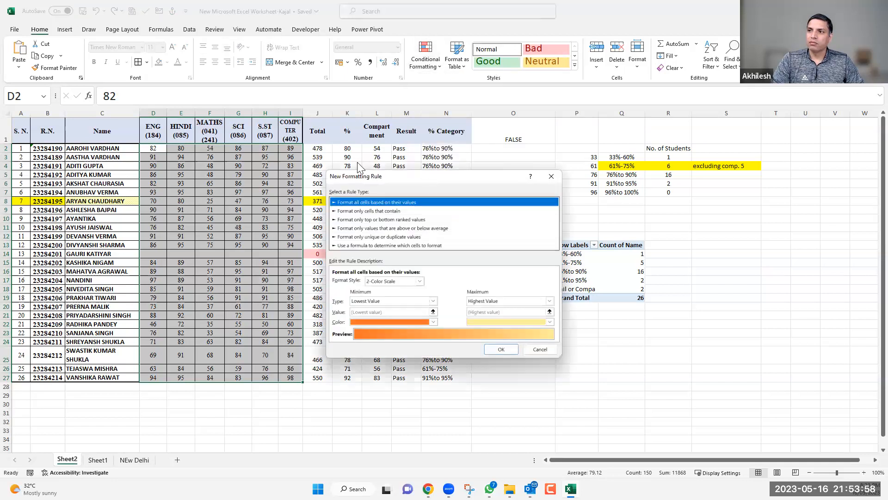
pyautogui.moveTo(350, 178); pyautogui.dragTo(350, 113)
pyautogui.click(343, 181)
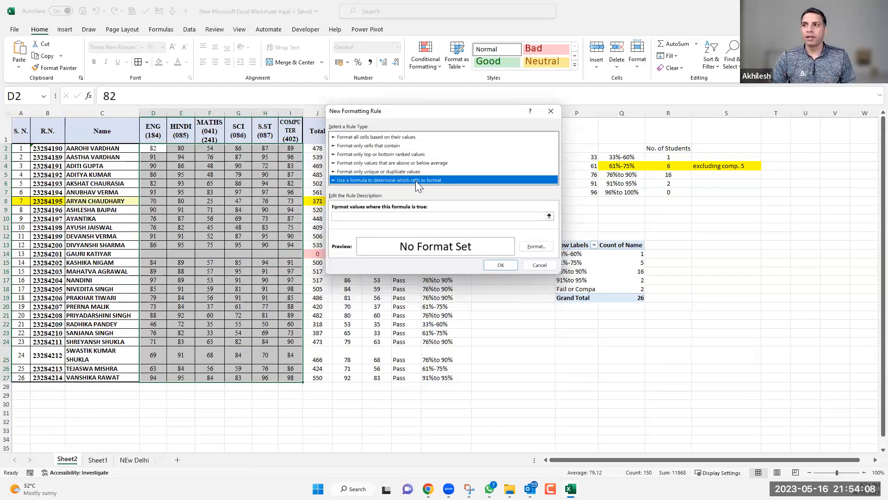
pyautogui.press('Tab')
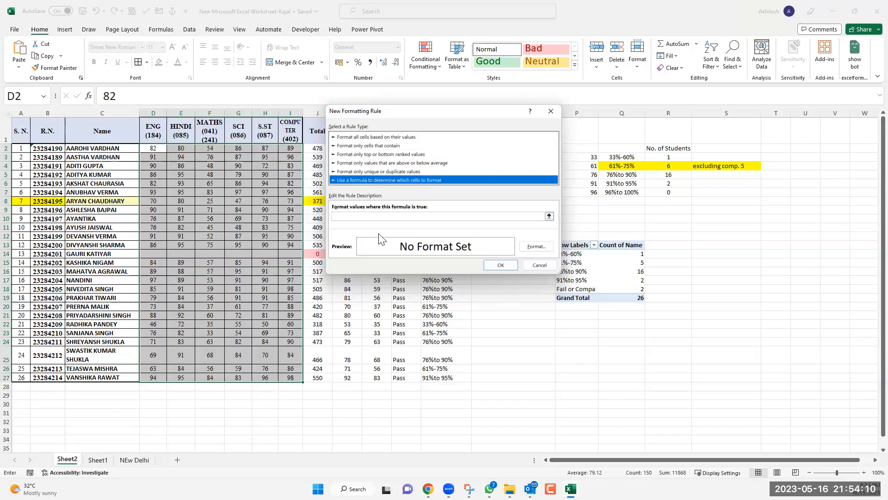
pyautogui.hotkey('ctrl', 'v')
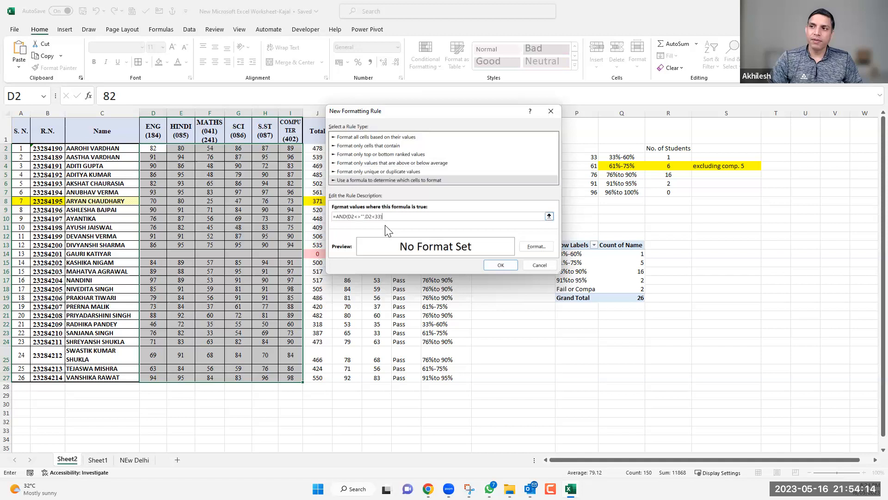
# - Append a picked reference to D2 at the end of the rule formula and delete it again
pyautogui.moveTo(407, 109); pyautogui.dragTo(435, 228)
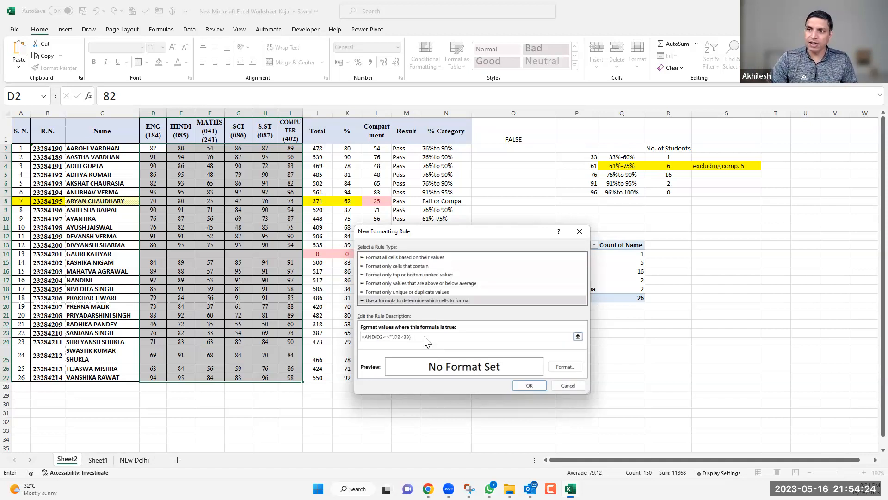
pyautogui.click(157, 149)
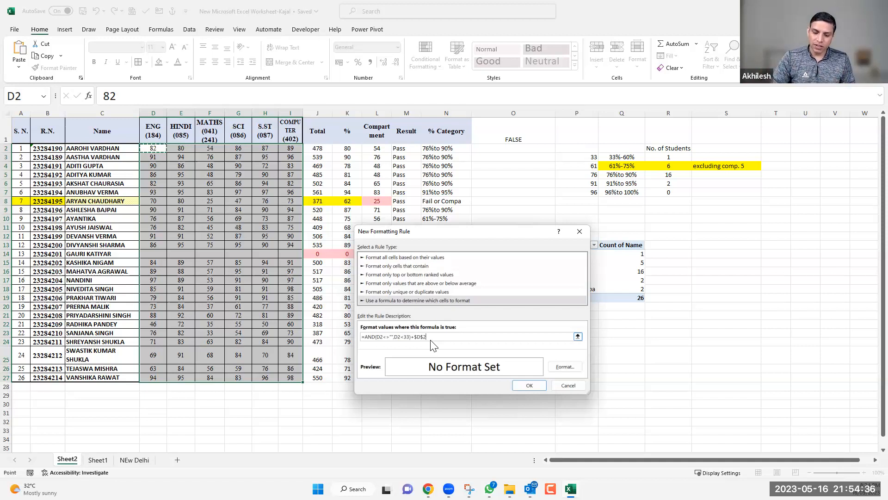
pyautogui.press('BackSpace')
pyautogui.press('BackSpace')
pyautogui.press('BackSpace')
pyautogui.press('BackSpace')
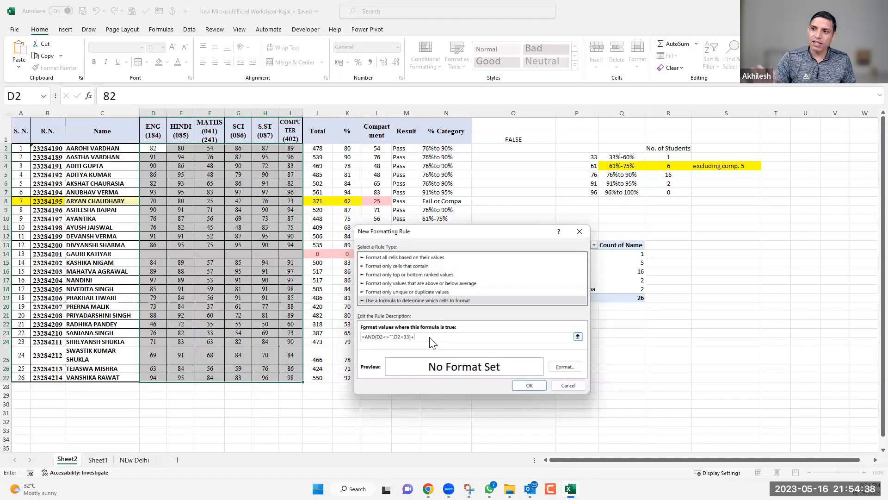
pyautogui.press('BackSpace')
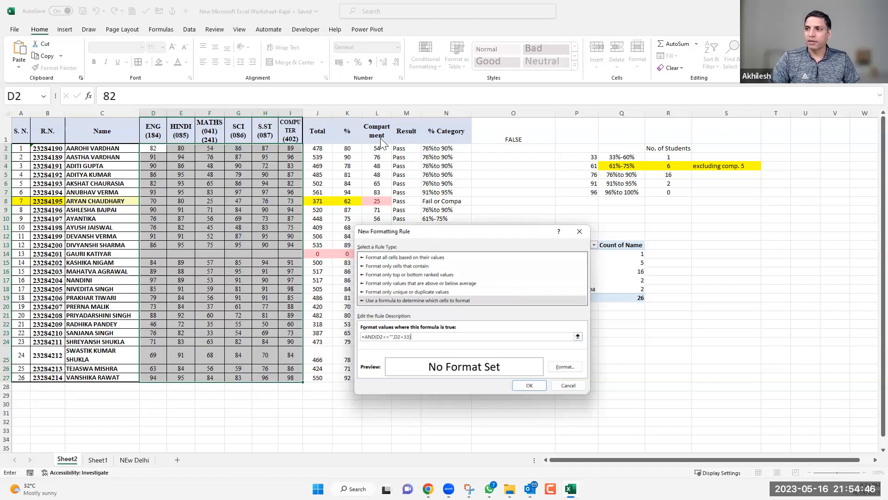
# - Give the D2:I27 formula rule a light orange background fill
pyautogui.moveTo(466, 232)
pyautogui.mouseDown()
pyautogui.moveTo(416, 137)
pyautogui.moveTo(459, 222)
pyautogui.mouseUp()
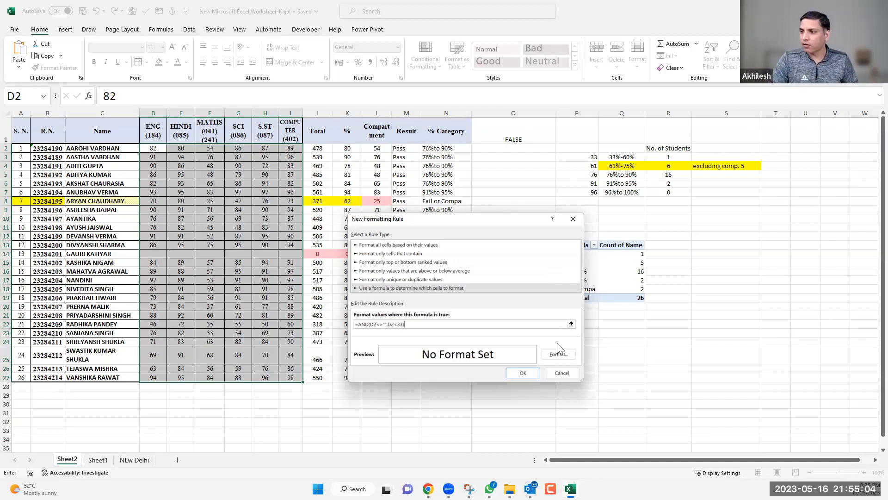
pyautogui.click(560, 355)
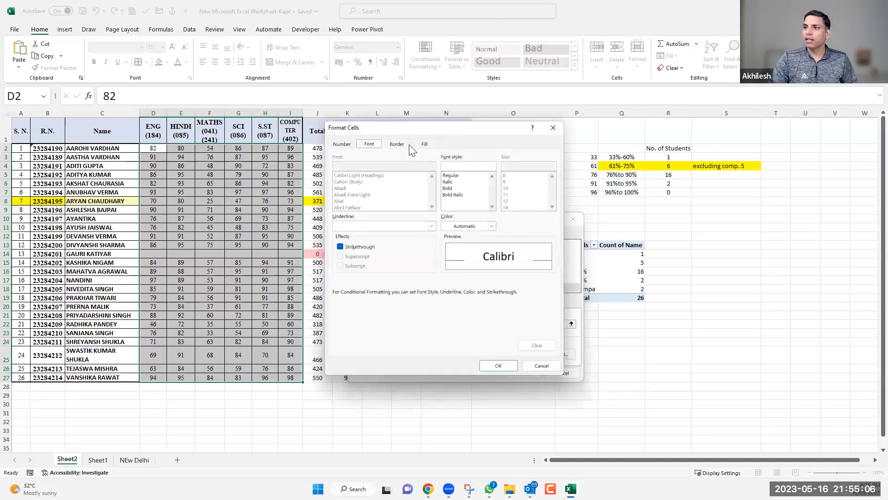
pyautogui.click(424, 144)
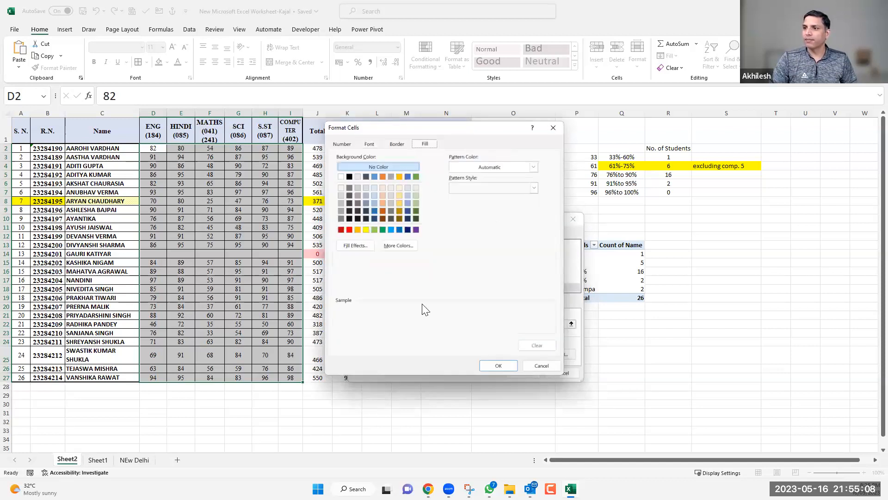
pyautogui.click(382, 188)
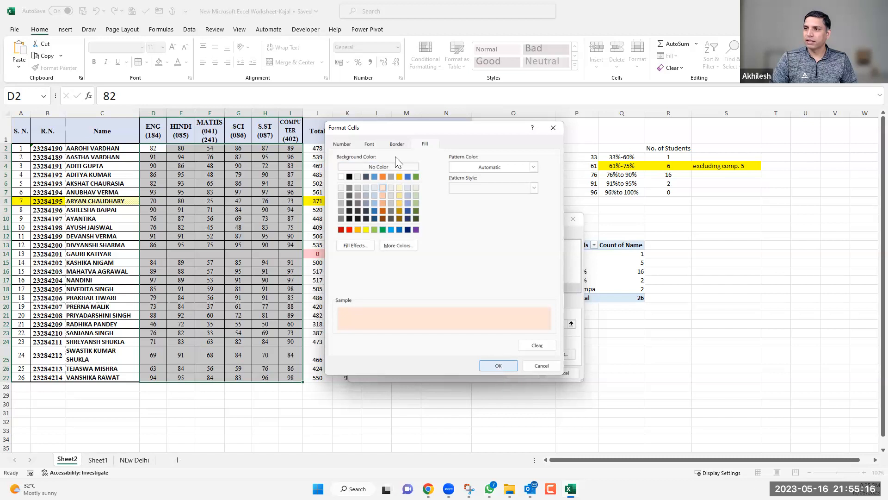
# - Set the rule's font color to orange and apply the conditional formatting rule to D2:I27
pyautogui.click(370, 144)
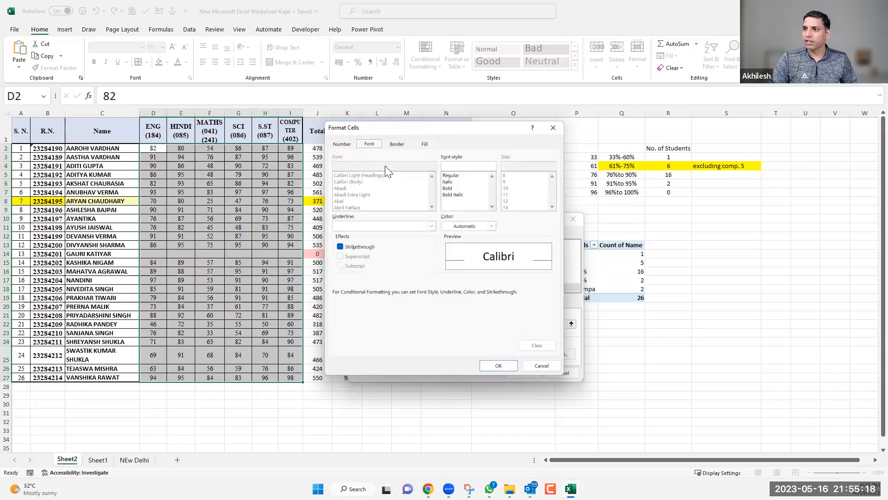
pyautogui.click(473, 226)
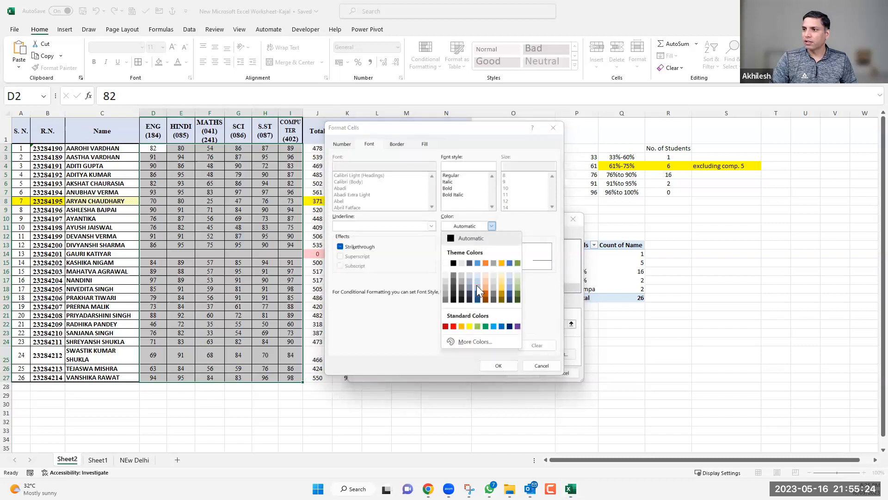
pyautogui.click(485, 263)
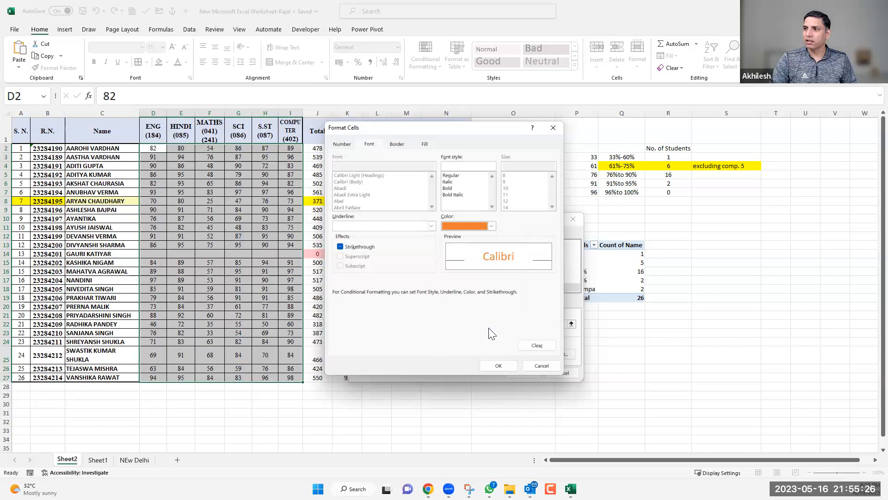
pyautogui.click(424, 144)
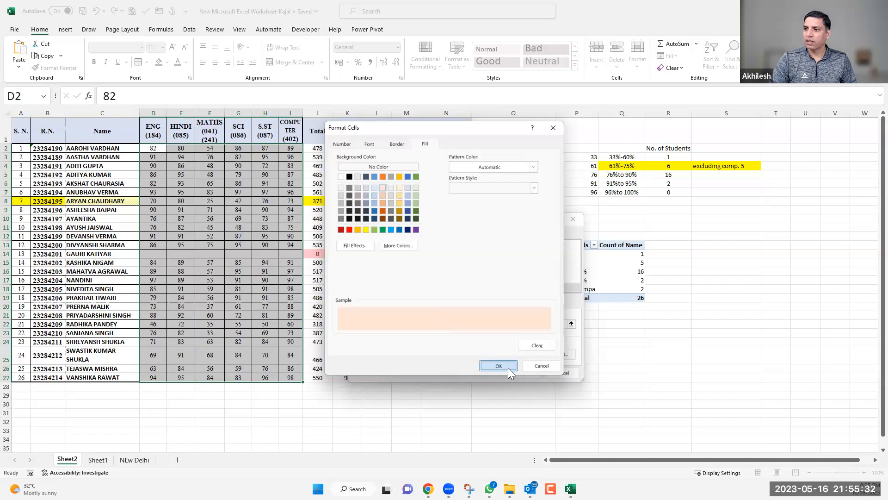
pyautogui.click(492, 365)
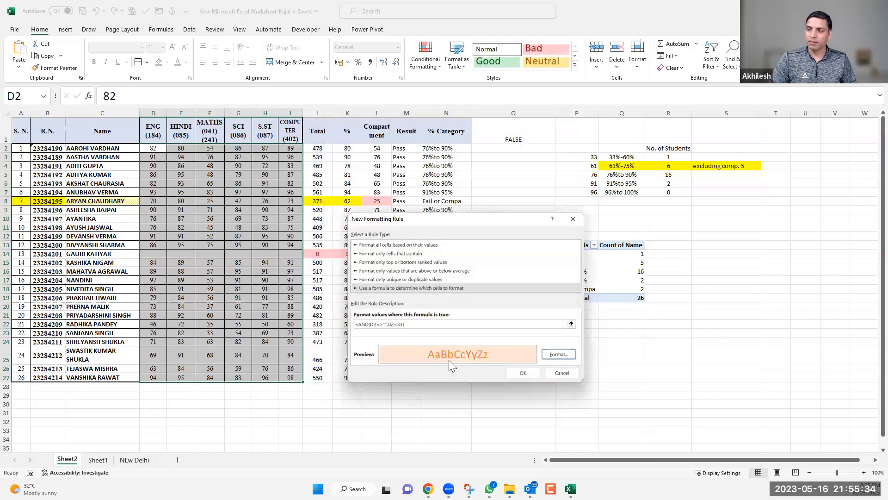
pyautogui.click(523, 373)
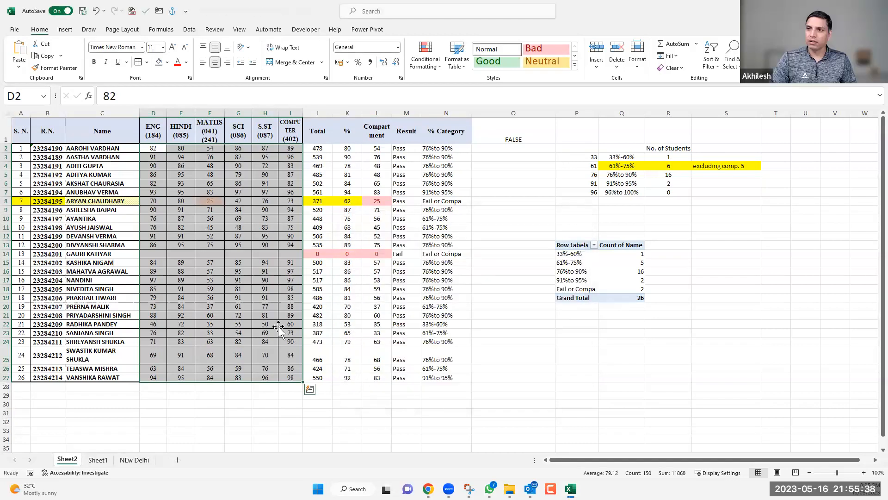
# - Check the new rule on blank cells D14:I14 and mark F8, and review the D2 reference in the O1 formula
pyautogui.moveTo(153, 256); pyautogui.dragTo(287, 254)
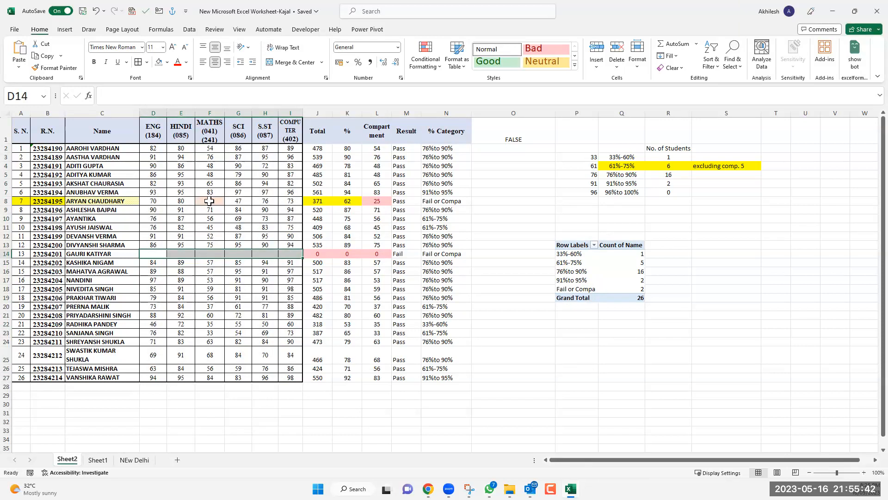
pyautogui.click(209, 201)
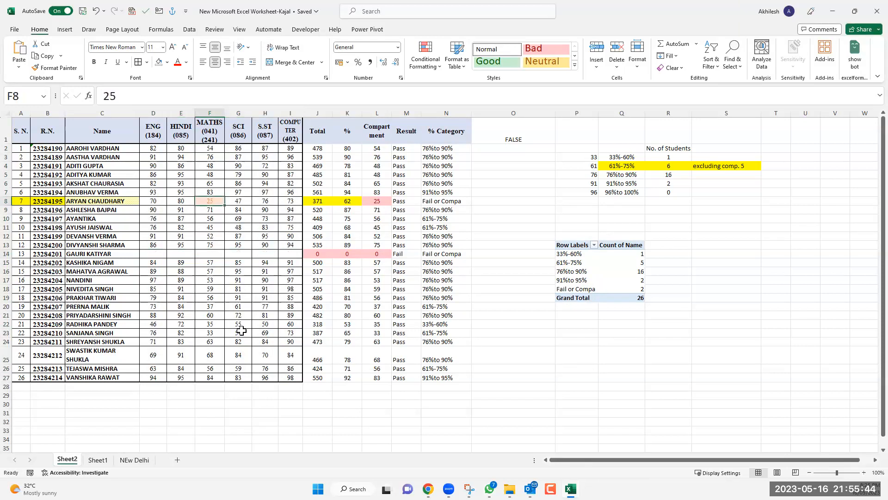
pyautogui.click(520, 138)
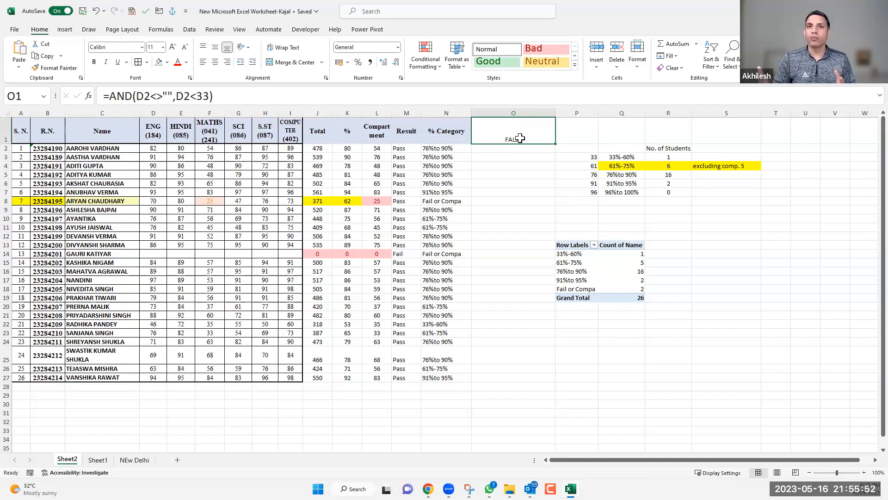
pyautogui.moveTo(135, 96); pyautogui.dragTo(158, 96)
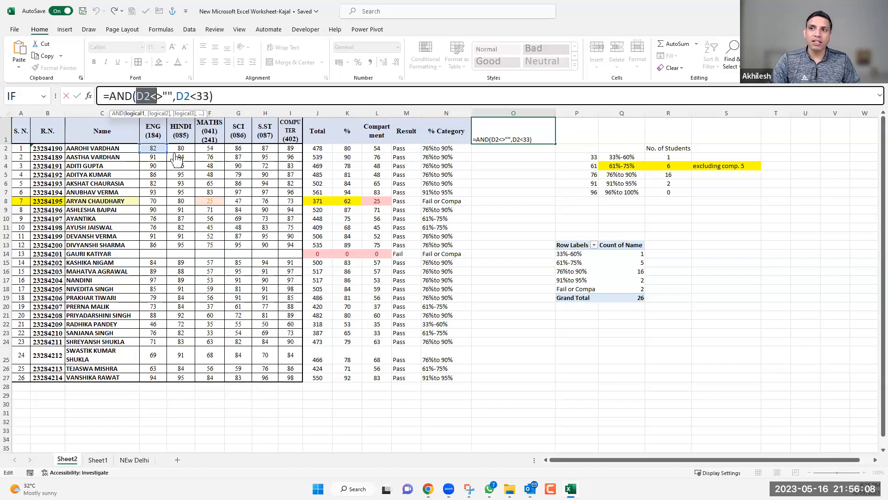
pyautogui.hotkey('ctrl', 'Return')
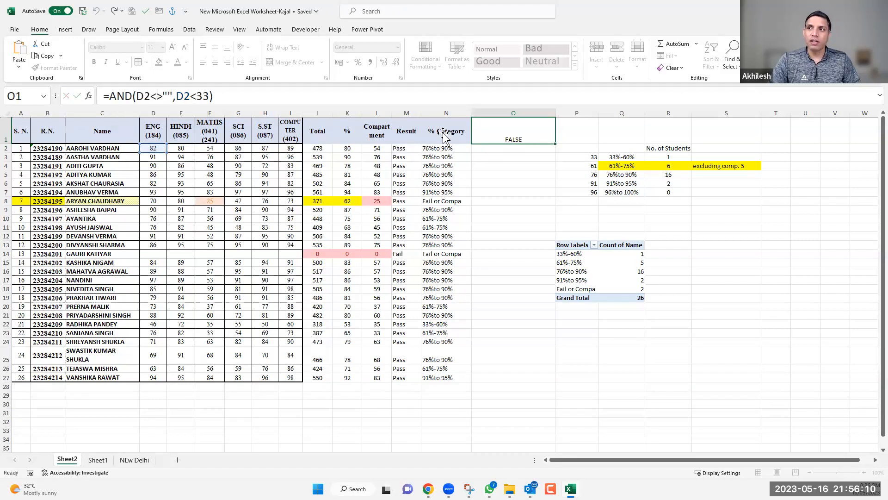
pyautogui.click(179, 149)
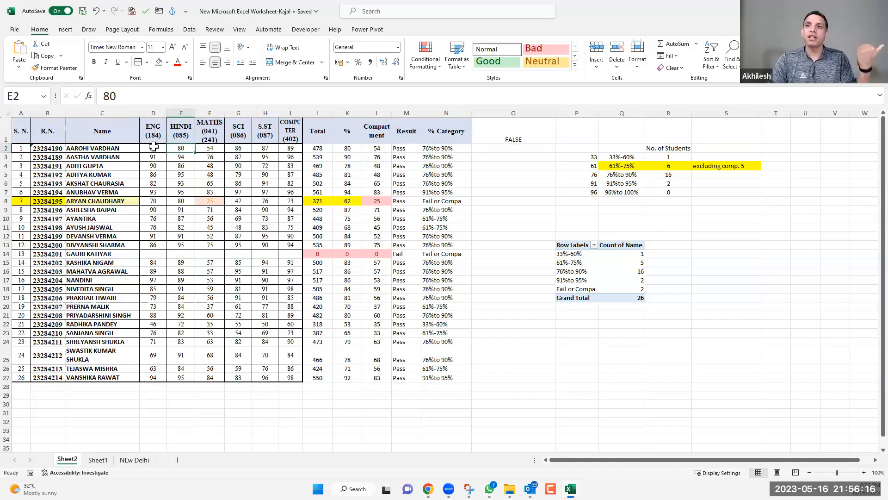
pyautogui.click(154, 147)
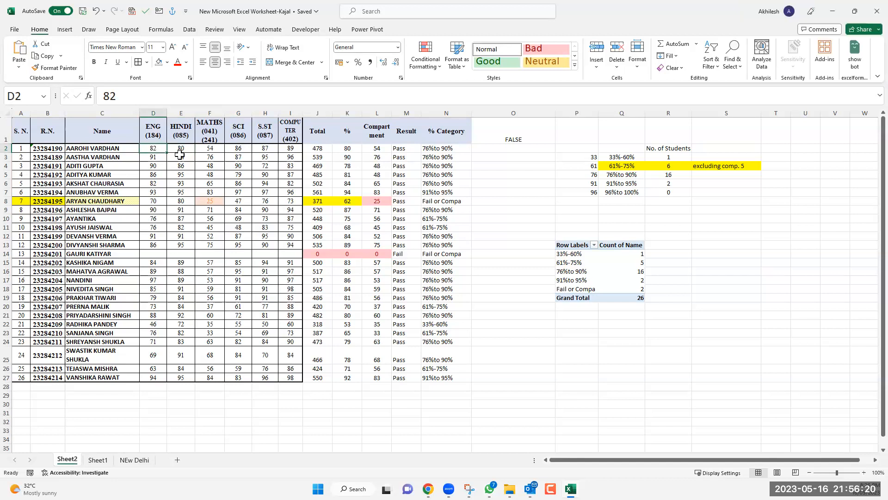
pyautogui.click(522, 245)
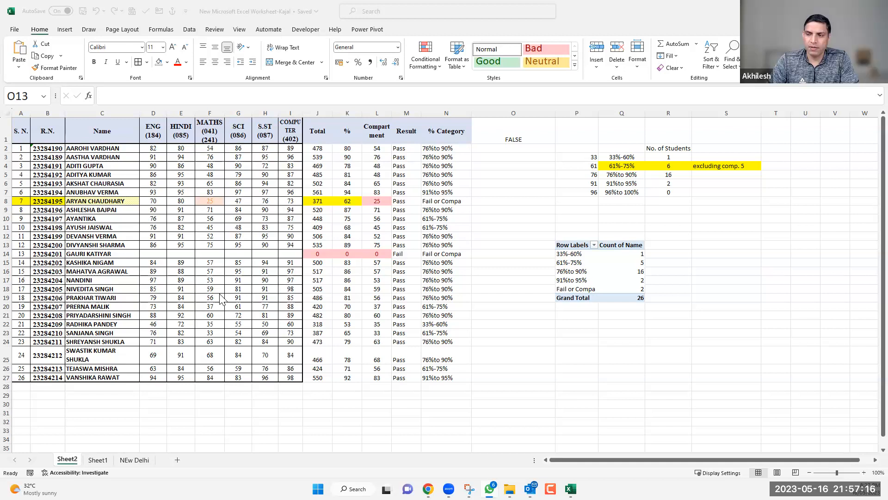
pyautogui.scroll(-1, 220, 301)
pyautogui.scroll(1, 222, 303)
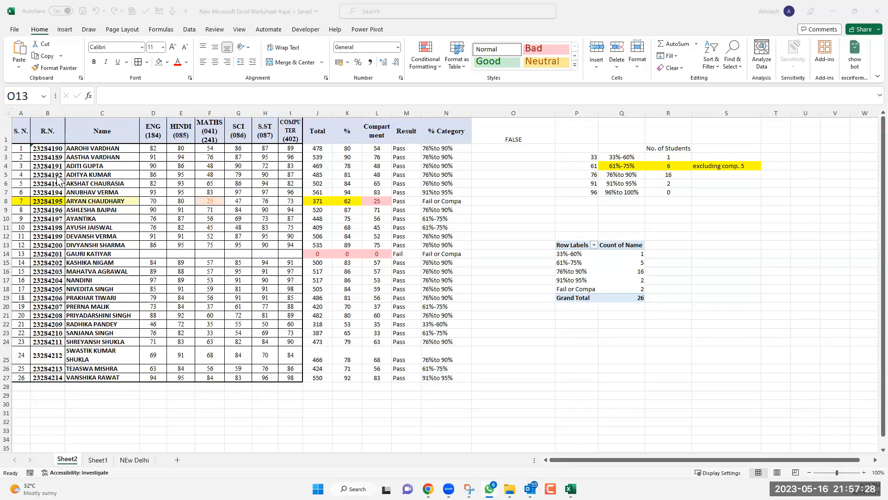
# - Highlight below-average ENG marks in D2:D27 using Light Red Fill with Dark Red Text
pyautogui.moveTo(157, 148); pyautogui.dragTo(152, 377)
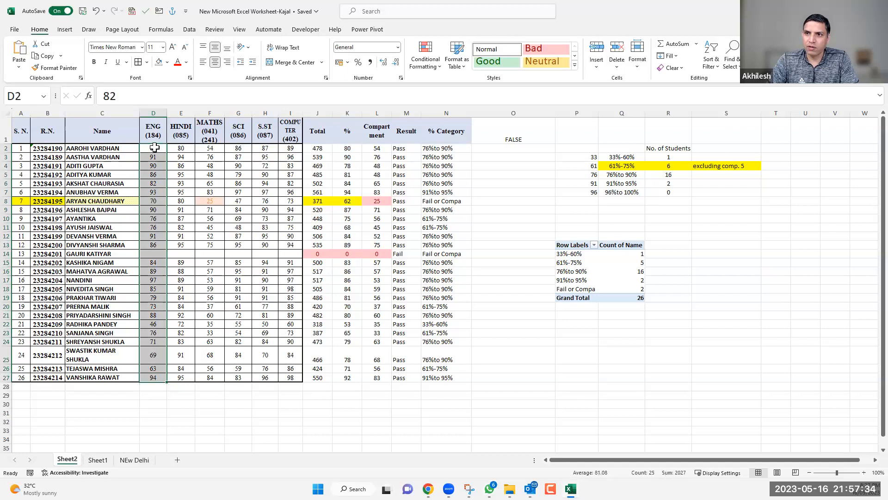
pyautogui.keyDown('shift'); pyautogui.click(156, 373); pyautogui.keyUp('shift')
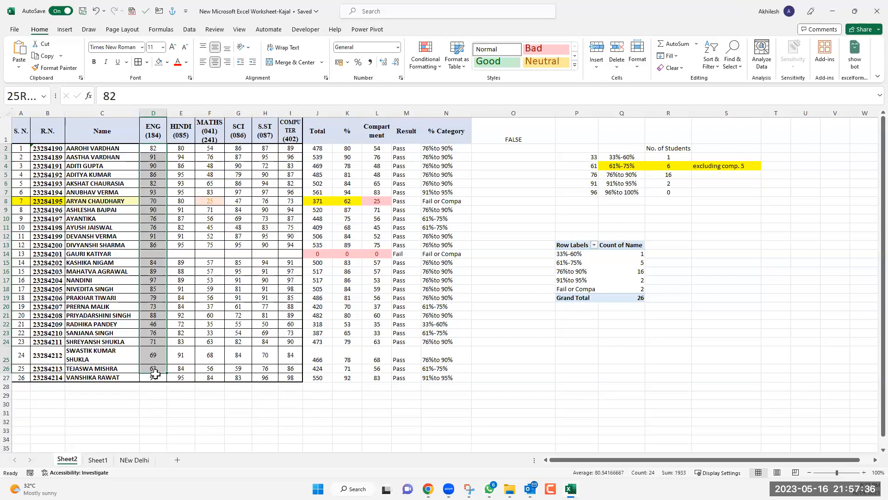
pyautogui.moveTo(155, 374); pyautogui.dragTo(155, 374)
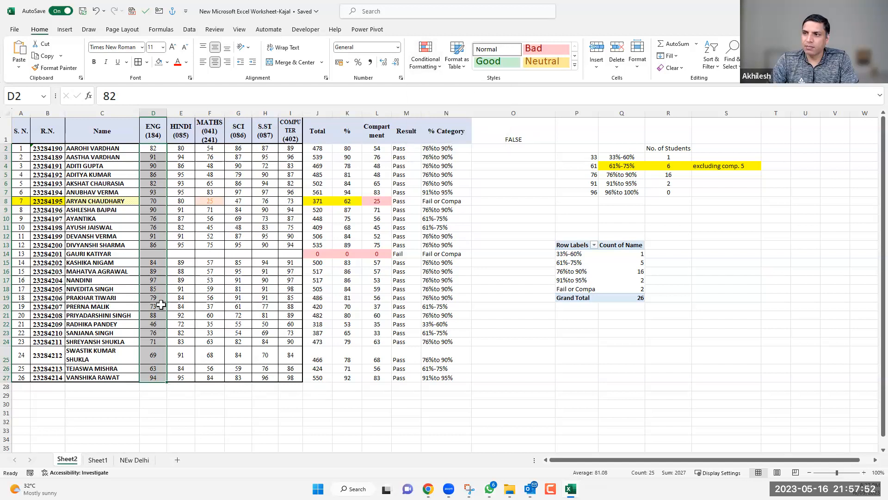
pyautogui.click(431, 66)
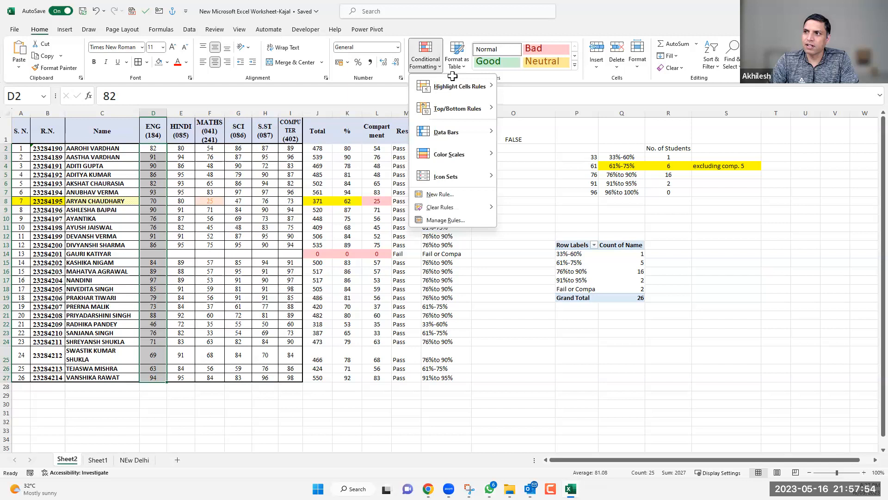
pyautogui.moveTo(458, 86)
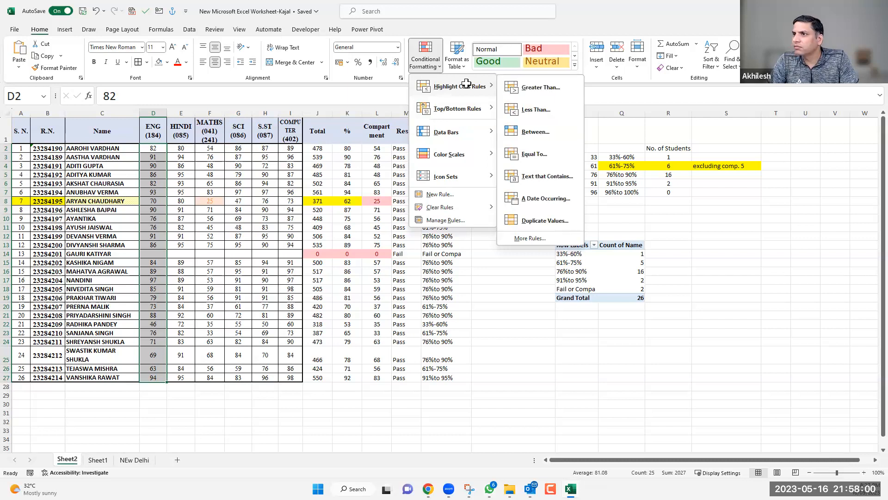
pyautogui.moveTo(467, 110)
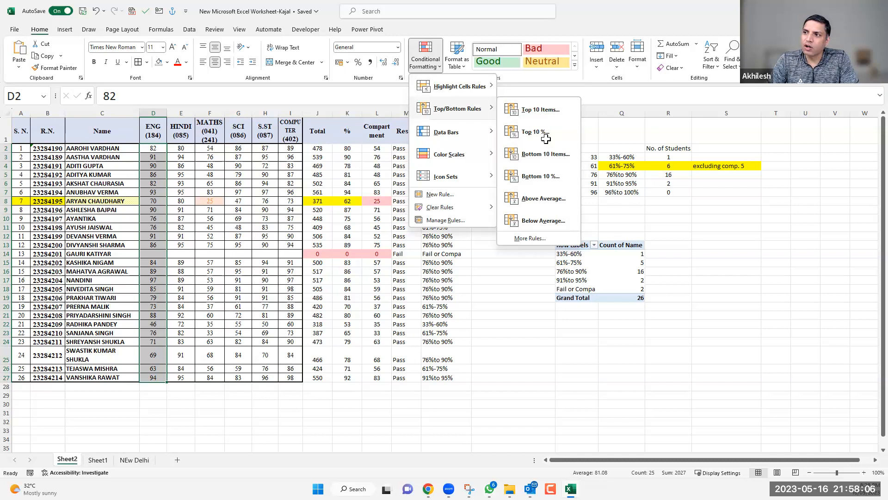
pyautogui.click(534, 221)
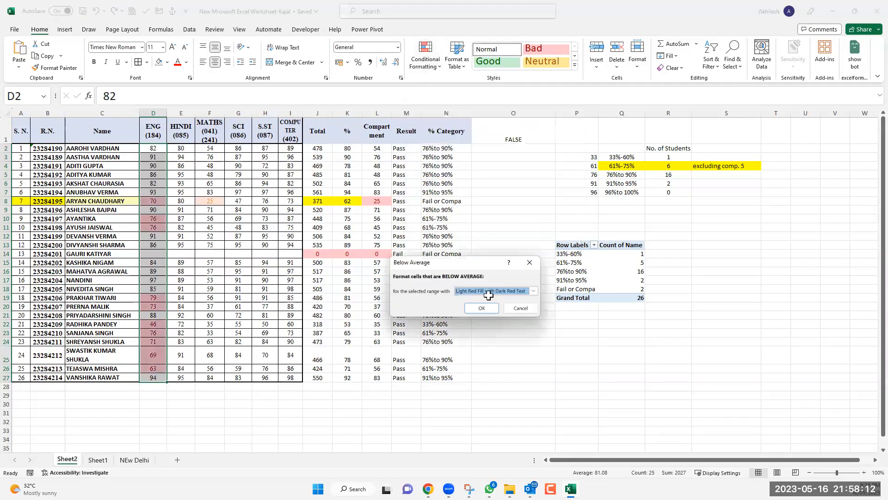
pyautogui.click(482, 307)
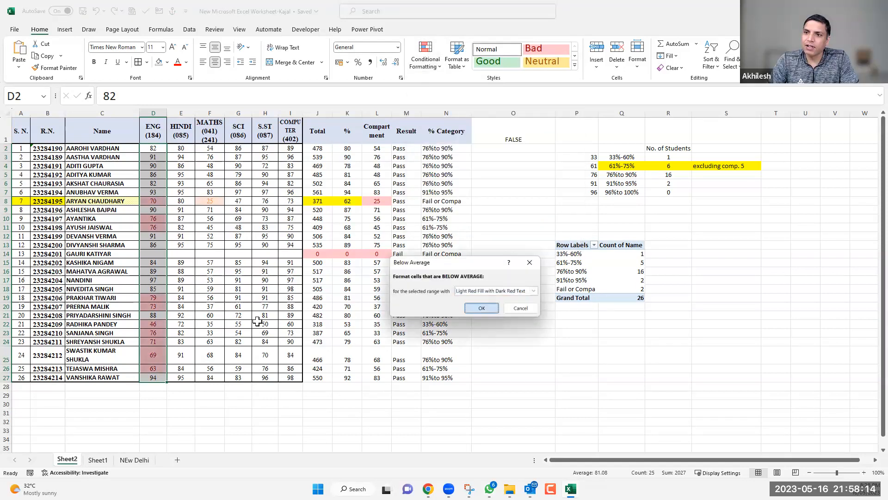
pyautogui.click(208, 413)
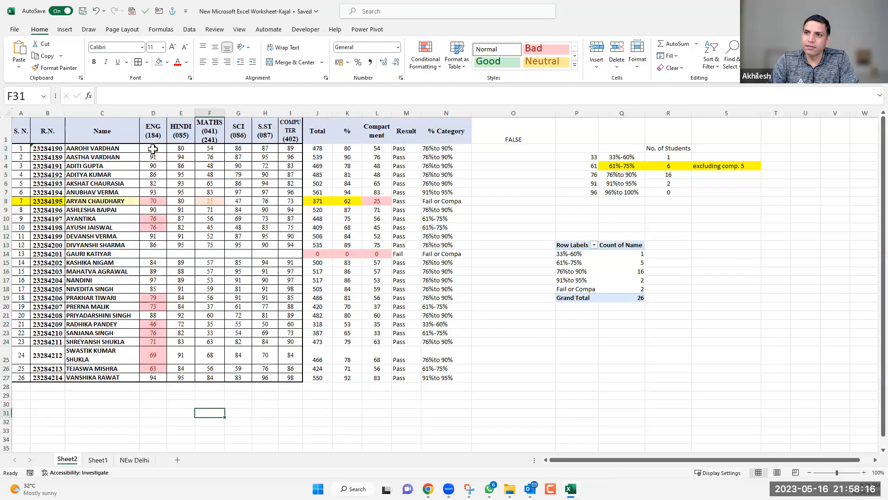
# - Examine the average of the ENG marks in D2:D27 and check the blank cell D14
pyautogui.click(153, 148)
pyautogui.moveTo(147, 241); pyautogui.dragTo(154, 378)
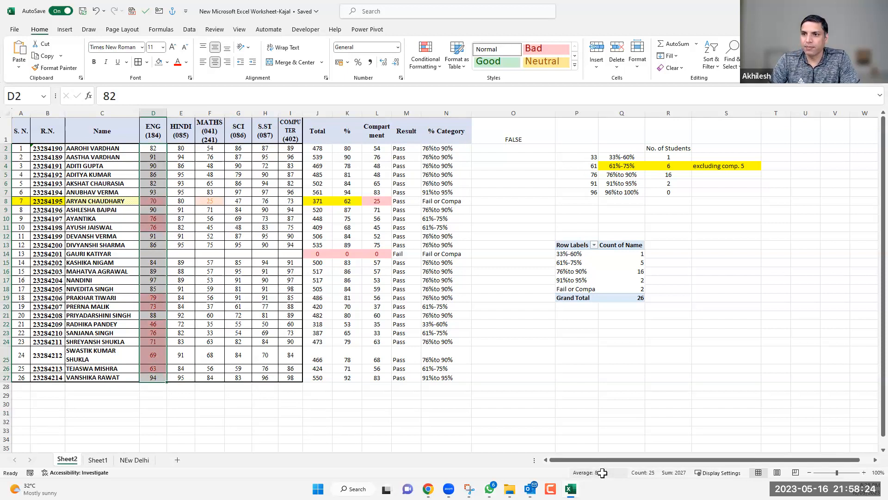
pyautogui.click(168, 266)
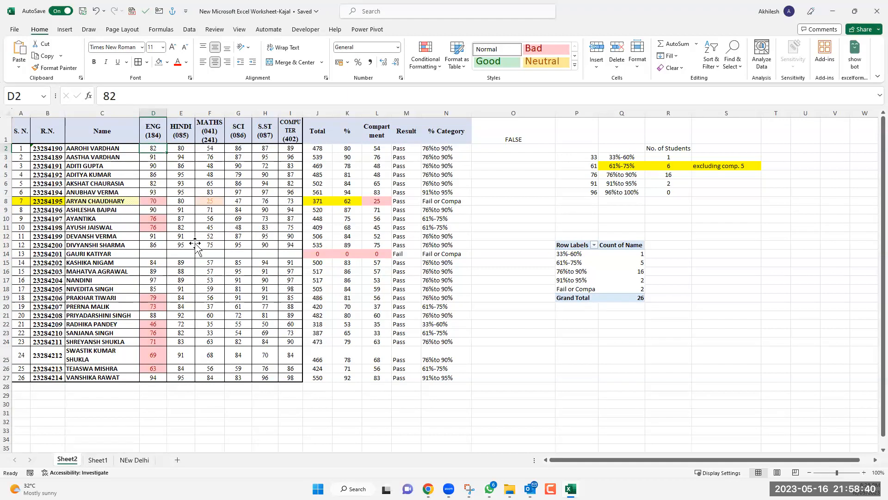
pyautogui.click(154, 254)
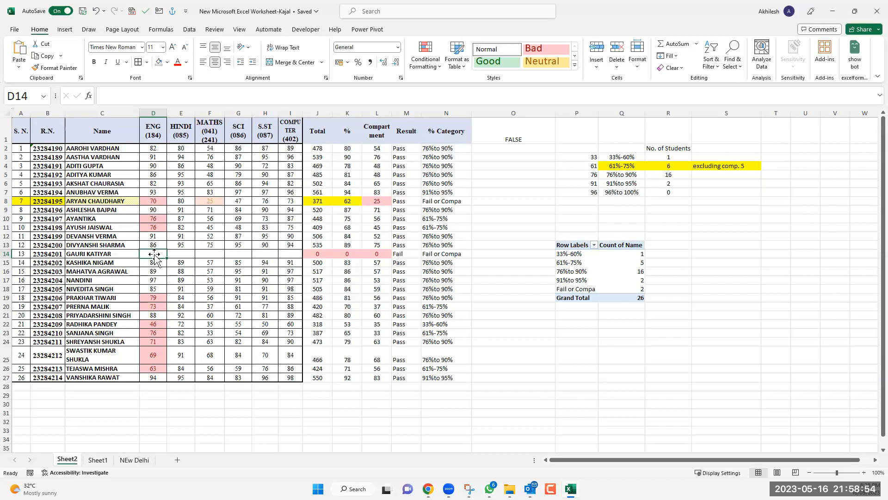
# - Enter the threshold 85 in cell D30 below the ENG marks
pyautogui.click(154, 397)
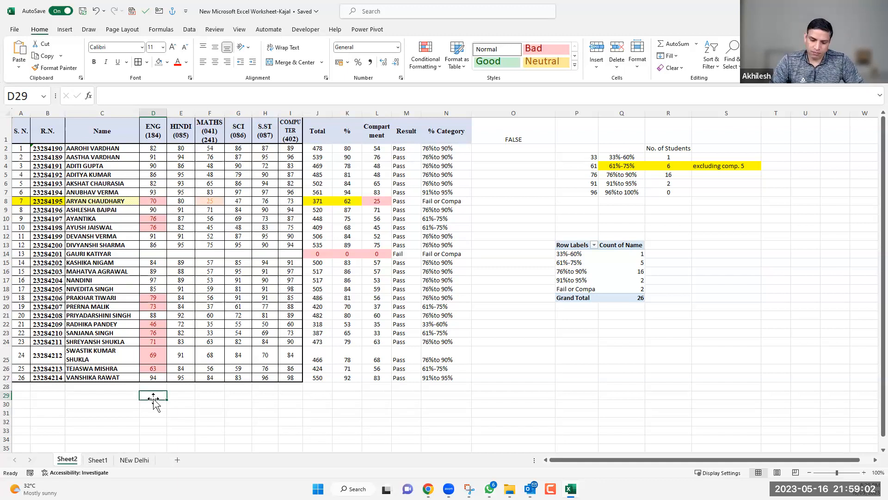
pyautogui.press('Down')
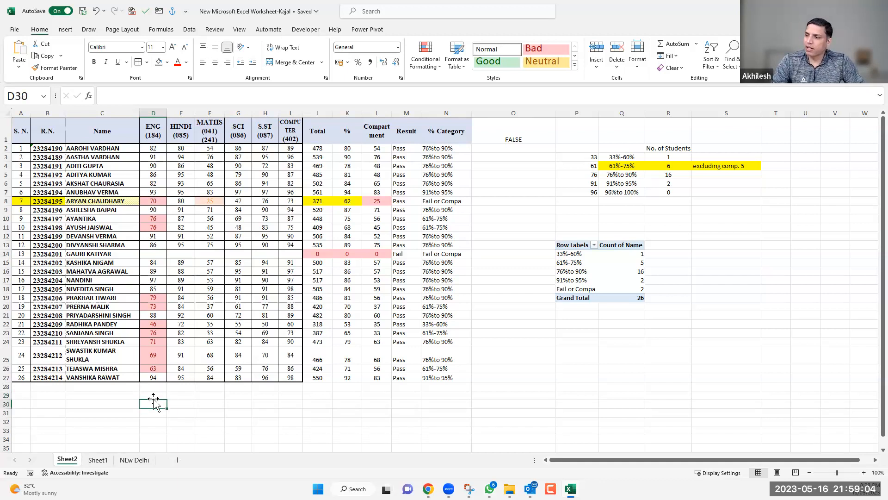
pyautogui.moveTo(153, 148); pyautogui.dragTo(160, 386)
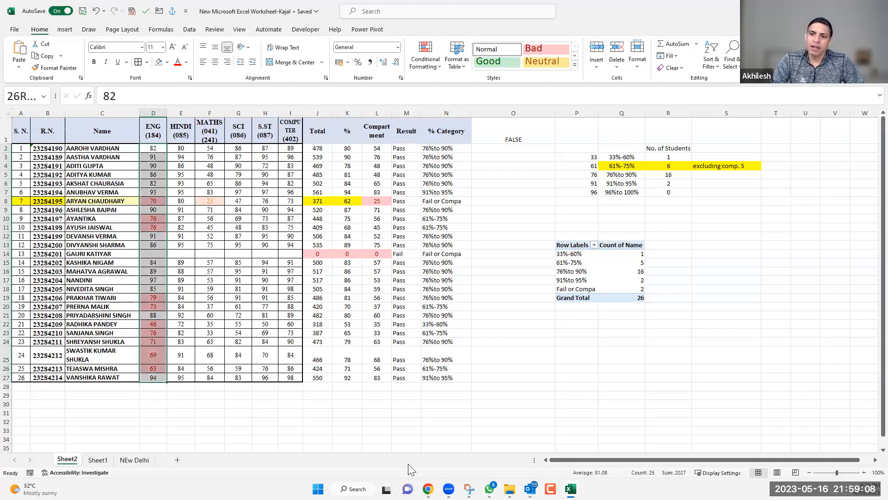
pyautogui.hotkey('ctrl', 'Down')
pyautogui.hotkey('ctrl', 'Down')
pyautogui.hotkey('ctrl', 'Down')
pyautogui.press('Down')
pyautogui.press('Down')
pyautogui.press('Down')
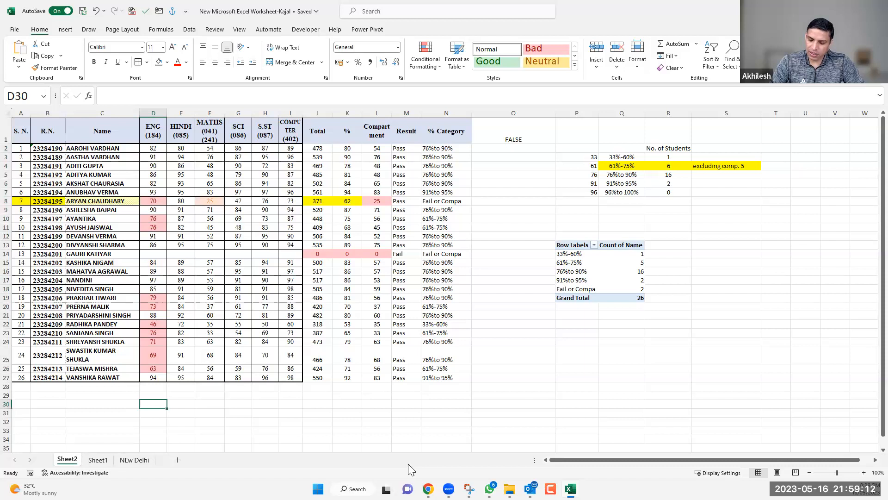
pyautogui.write('85')
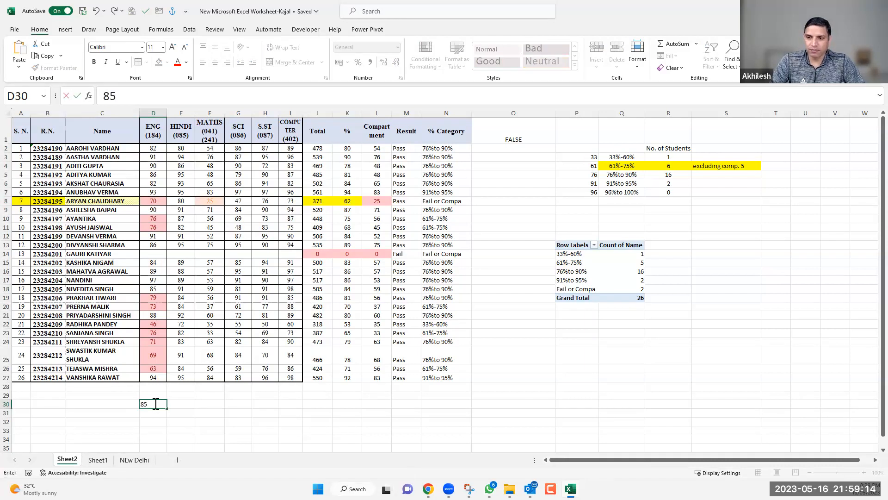
# - Clear the conditional formatting rules from the ENG marks in D2:D27
pyautogui.moveTo(153, 378); pyautogui.dragTo(147, 147)
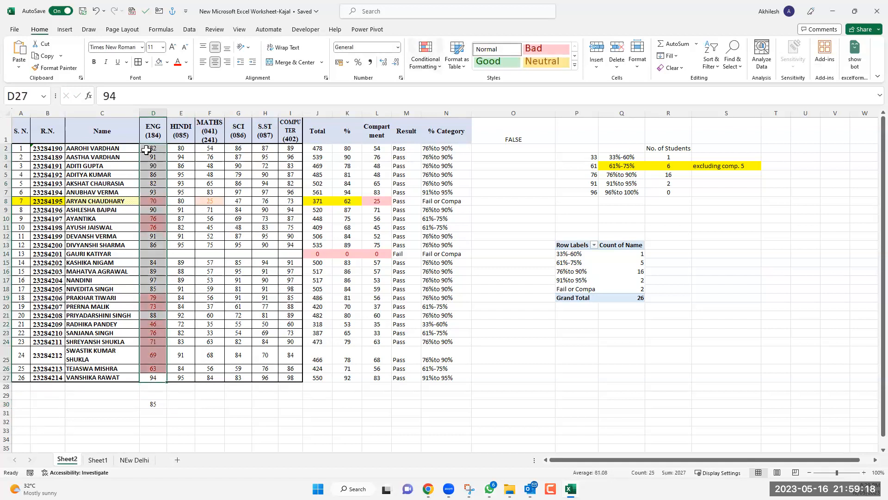
pyautogui.click(426, 58)
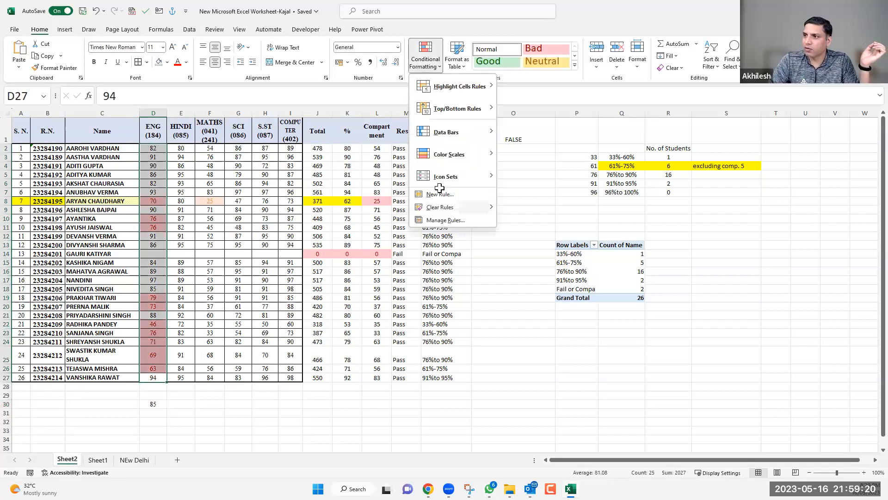
pyautogui.moveTo(440, 206)
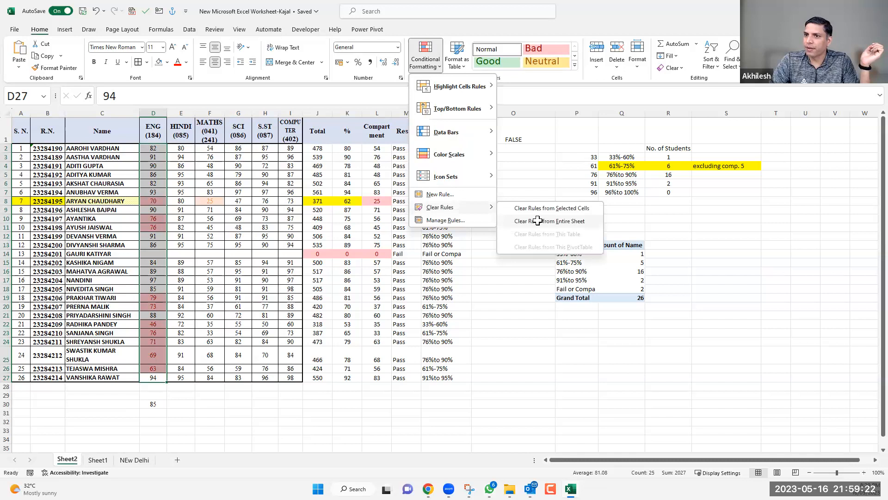
pyautogui.click(538, 221)
pyautogui.click(317, 341)
pyautogui.click(154, 404)
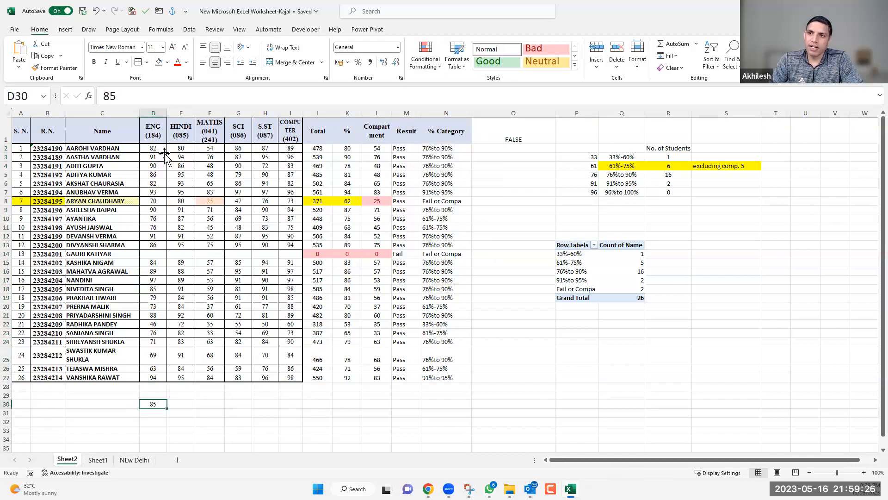
# - Highlight ENG marks in D2:D27 greater than =$D$30 using Light Red Fill with Dark Red Text
pyautogui.moveTo(153, 148); pyautogui.dragTo(150, 373)
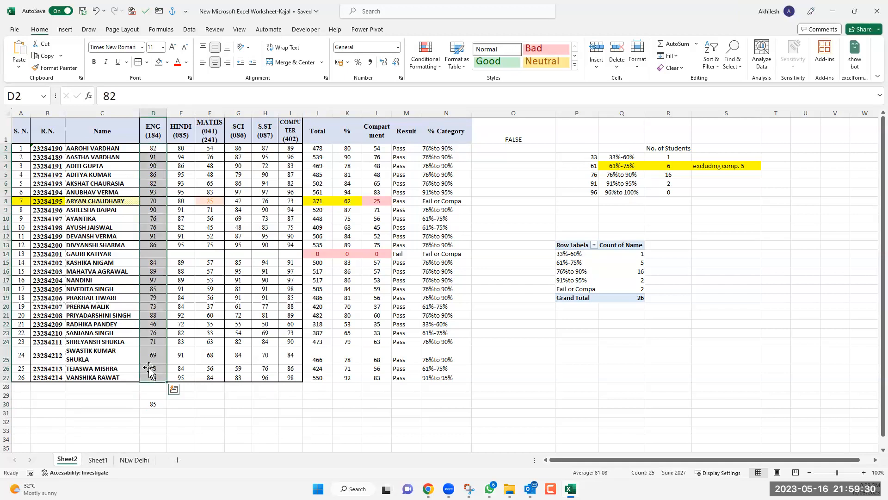
pyautogui.hotkey('alt', 'h')
pyautogui.press('l')
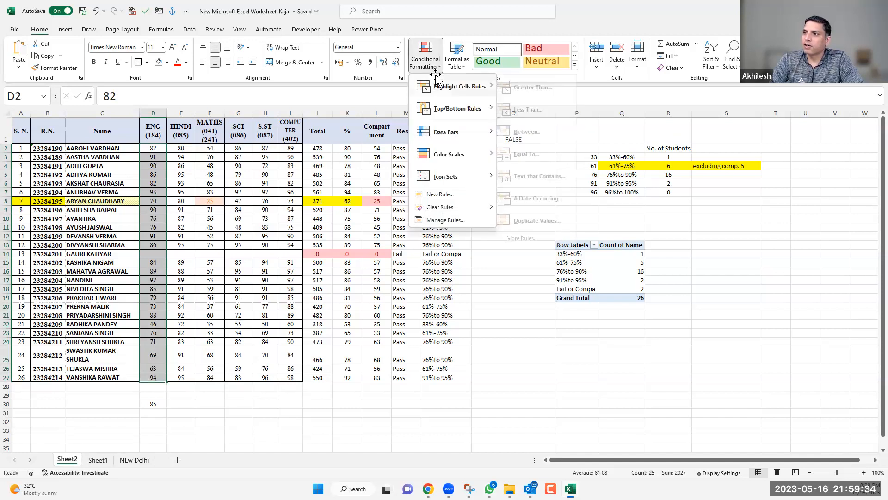
pyautogui.moveTo(481, 87)
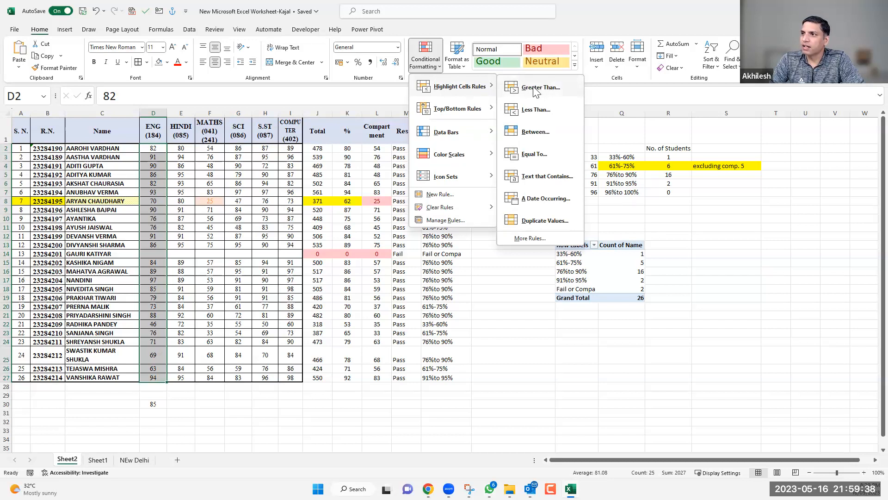
pyautogui.click(547, 89)
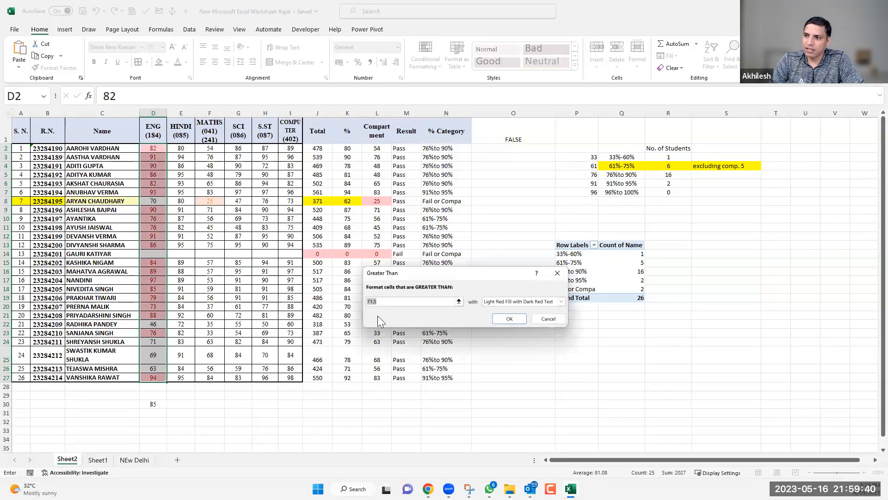
pyautogui.click(154, 404)
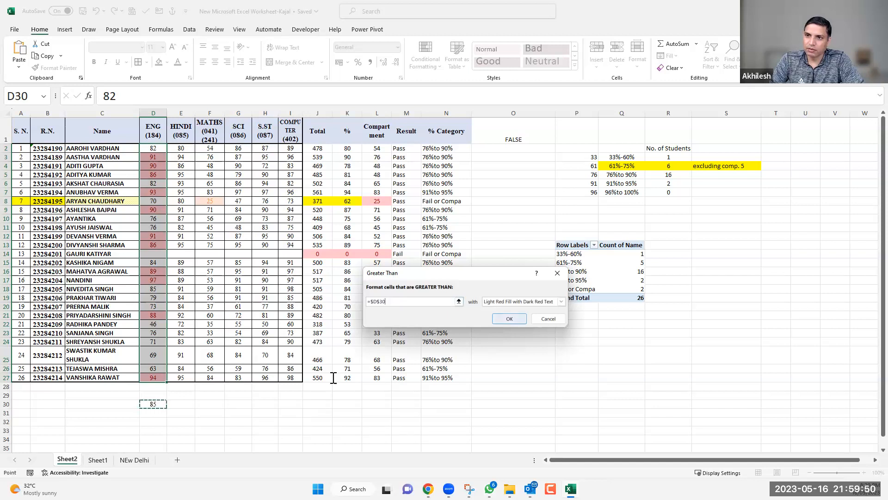
pyautogui.press('Return')
pyautogui.click(239, 333)
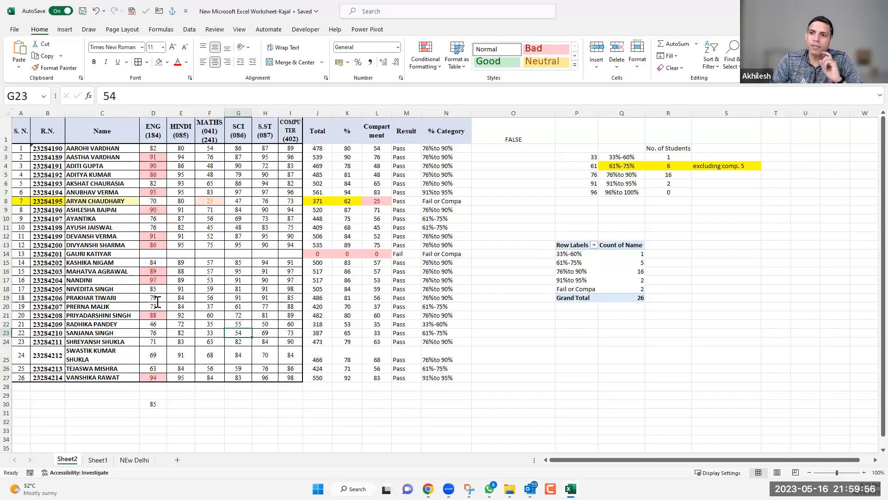
# - Move the threshold value from cell D30 to cell Q9
pyautogui.moveTo(157, 375); pyautogui.dragTo(154, 158)
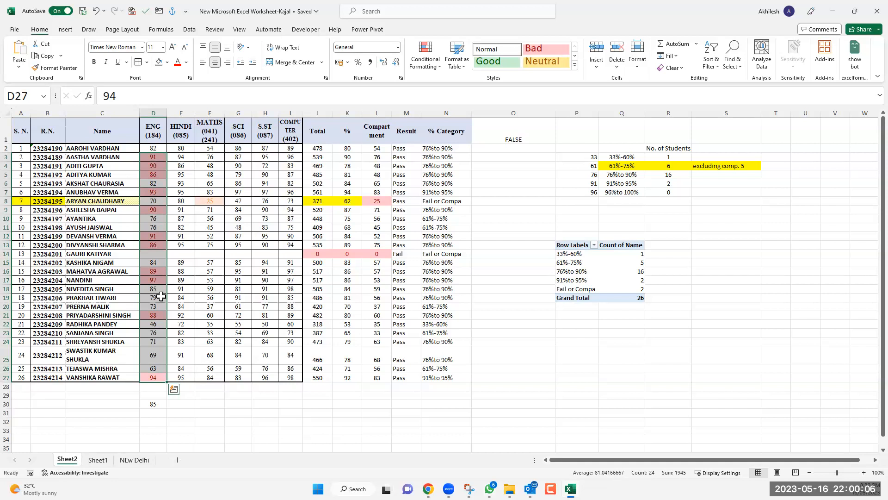
pyautogui.click(162, 406)
pyautogui.moveTo(655, 216)
pyautogui.mouseDown()
pyautogui.moveTo(565, 312)
pyautogui.moveTo(680, 216)
pyautogui.moveTo(639, 213)
pyautogui.mouseUp()
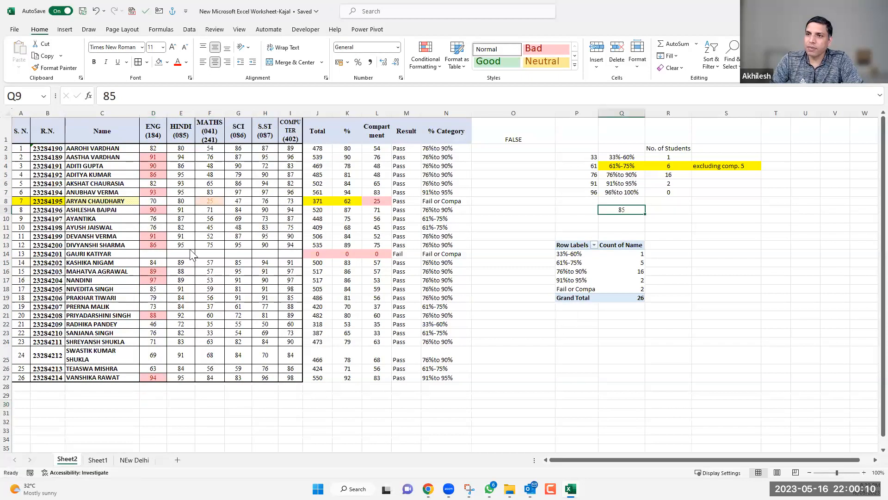
# - Clear the conditional formatting rules from the HINDI marks in E2:E27
pyautogui.moveTo(155, 149); pyautogui.dragTo(157, 377)
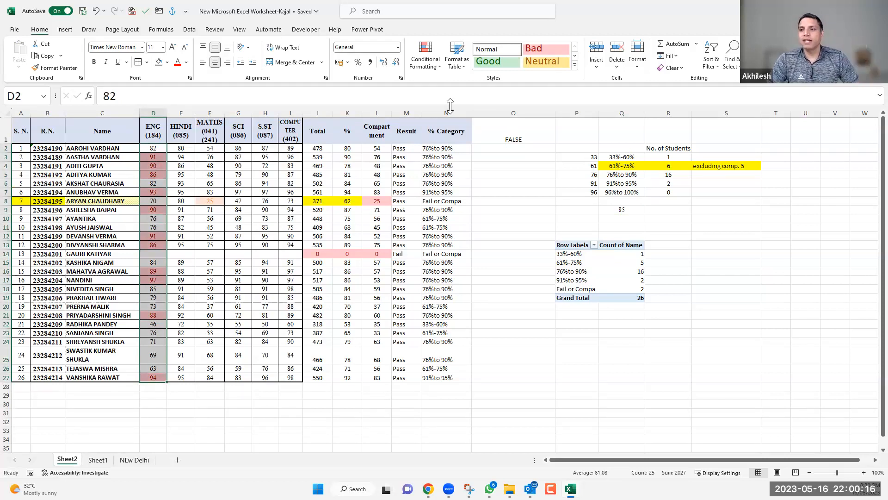
pyautogui.moveTo(186, 149); pyautogui.dragTo(181, 377)
pyautogui.click(426, 59)
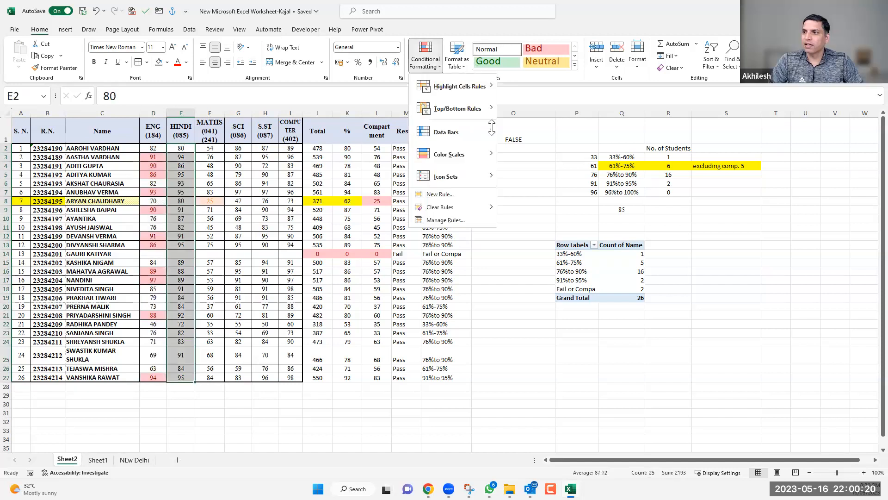
pyautogui.moveTo(473, 207)
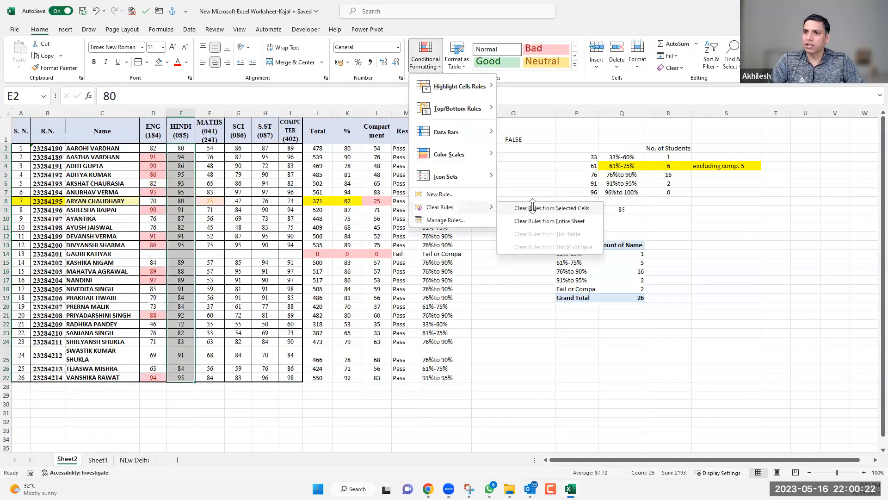
pyautogui.click(532, 208)
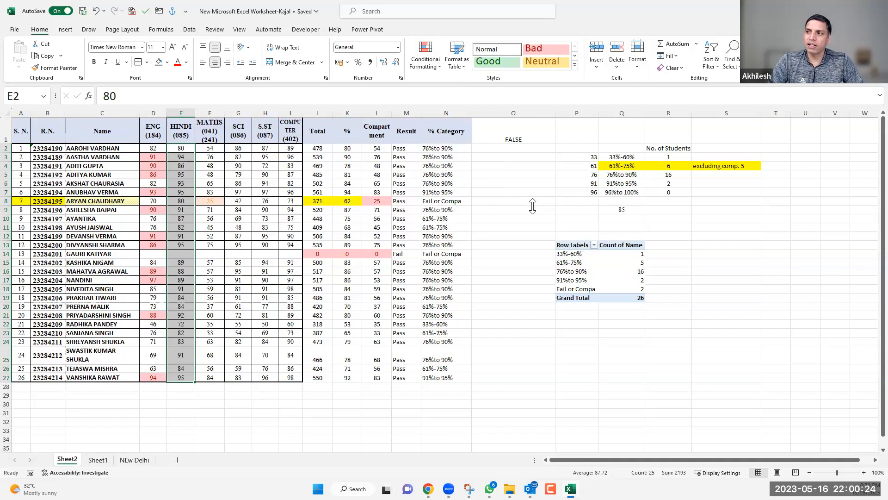
# - Start a formula-based conditional formatting rule for E2:E27 with a formula referring to cell E2
pyautogui.click(440, 67)
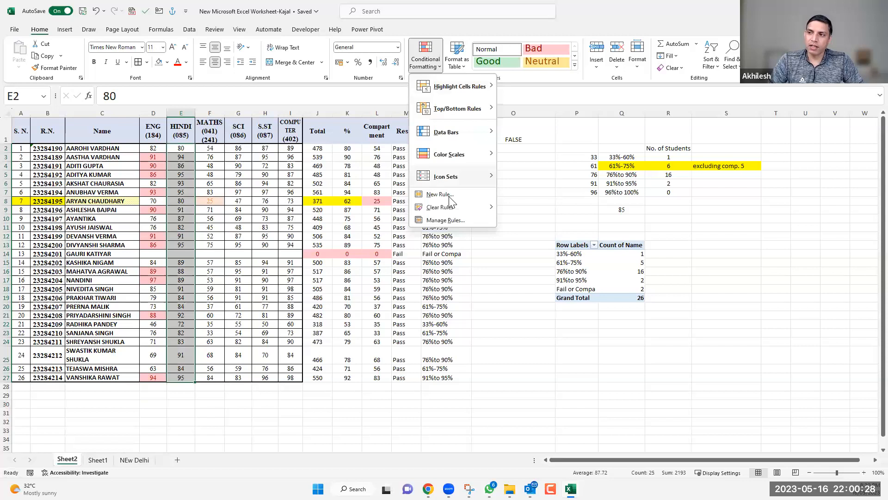
pyautogui.click(445, 195)
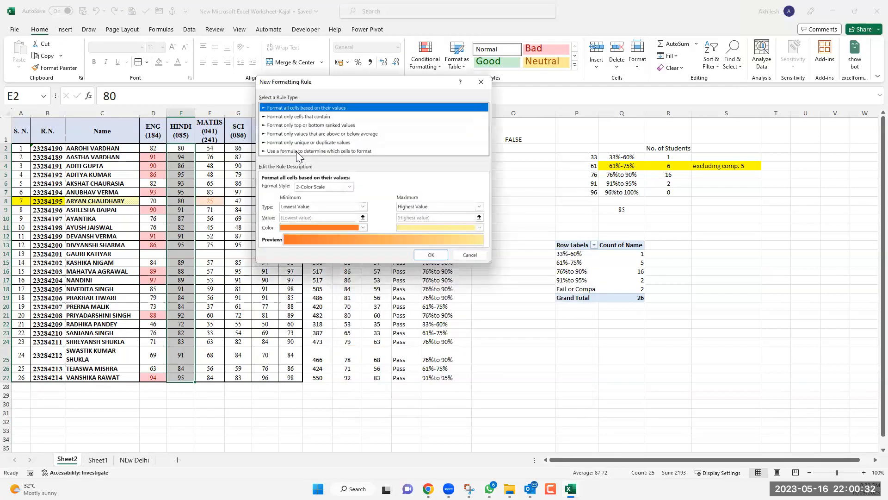
pyautogui.click(296, 151)
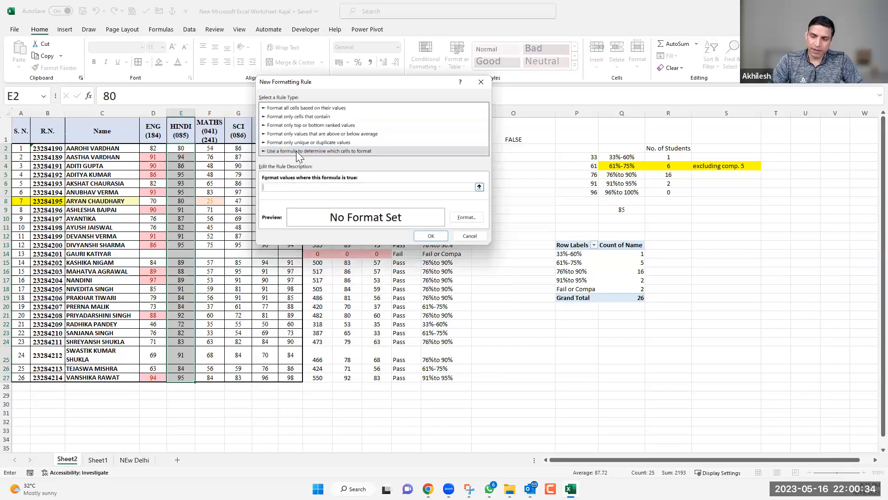
pyautogui.write('=')
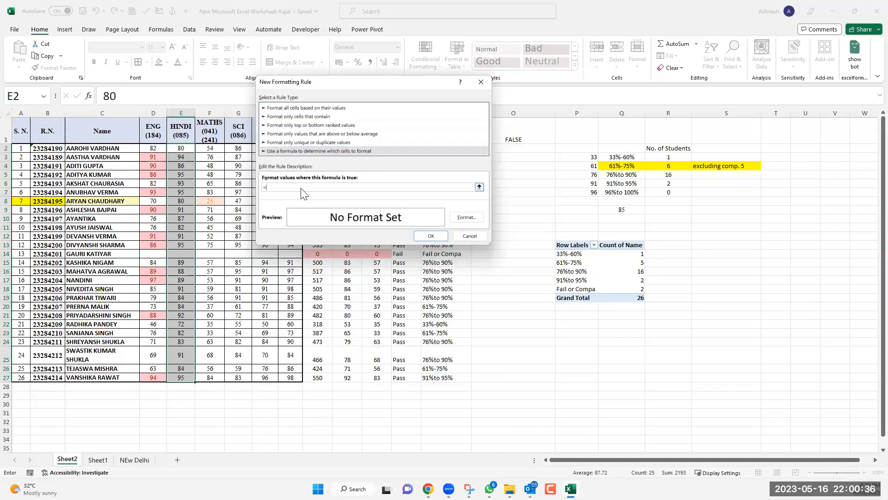
pyautogui.press('Left')
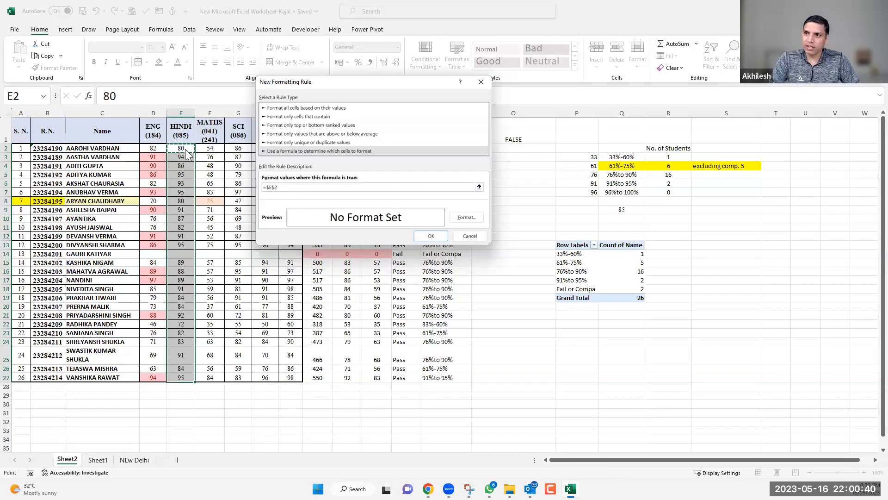
# - Make the rule's E2 reference relative and complete the formula as =E2>$Q$9
pyautogui.click(280, 187)
pyautogui.click(281, 187)
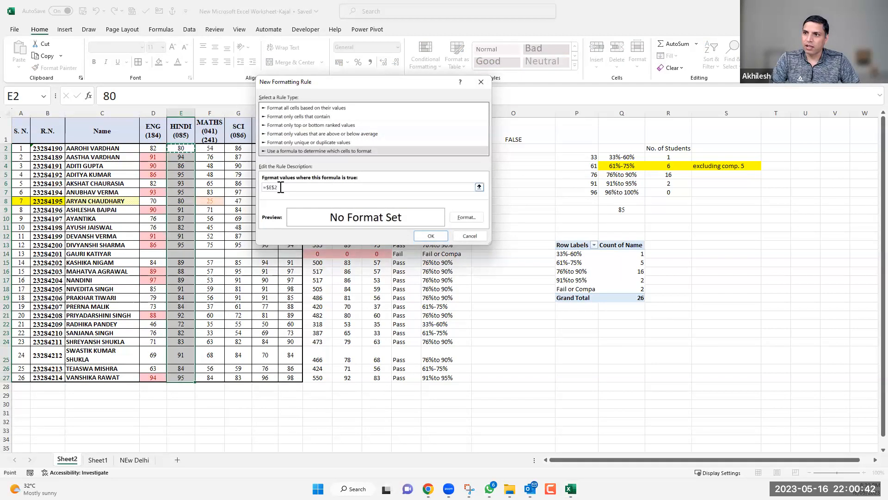
pyautogui.doubleClick(281, 187)
pyautogui.click(15, 201)
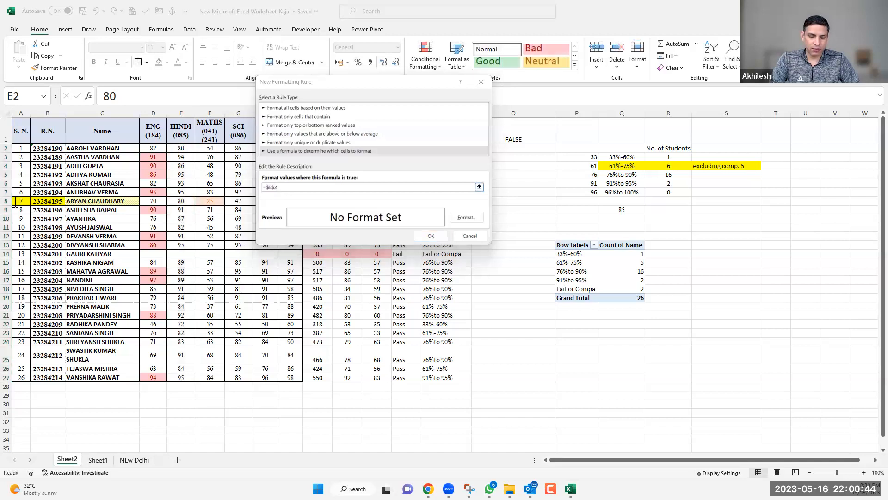
pyautogui.click(284, 187)
pyautogui.doubleClick(285, 187)
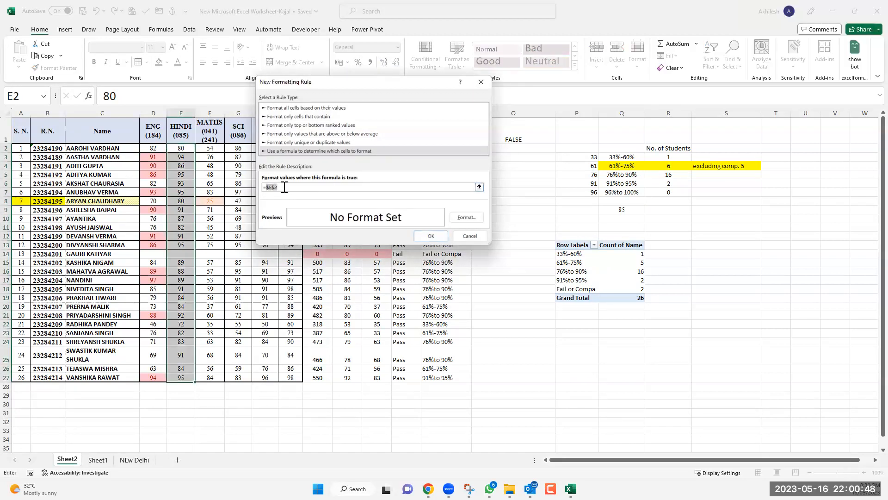
pyautogui.press('F4')
pyautogui.press('F4')
pyautogui.press('F4')
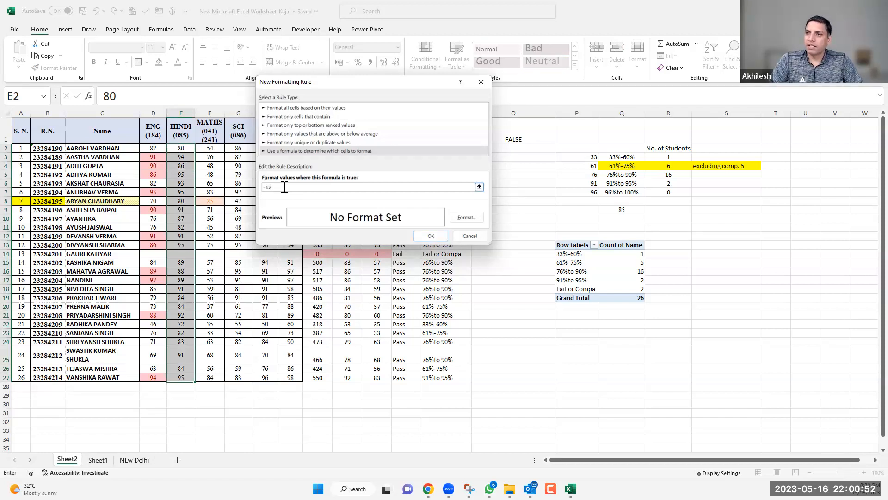
pyautogui.write('>')
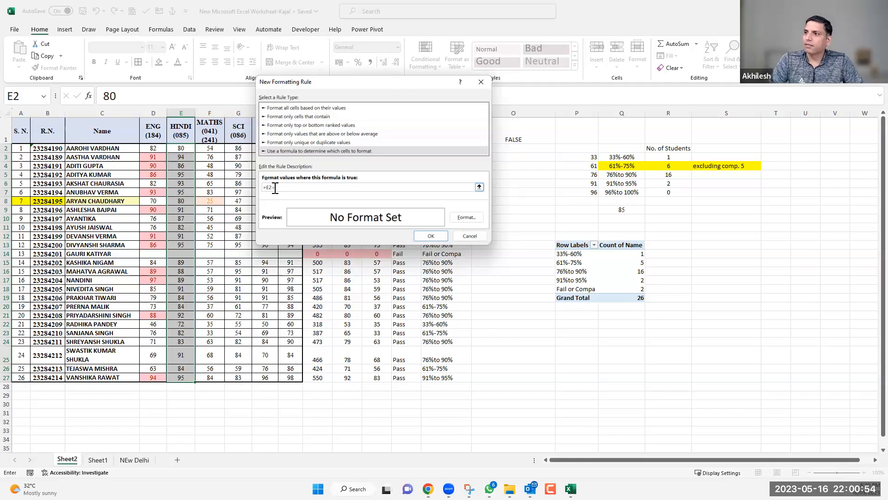
pyautogui.click(622, 210)
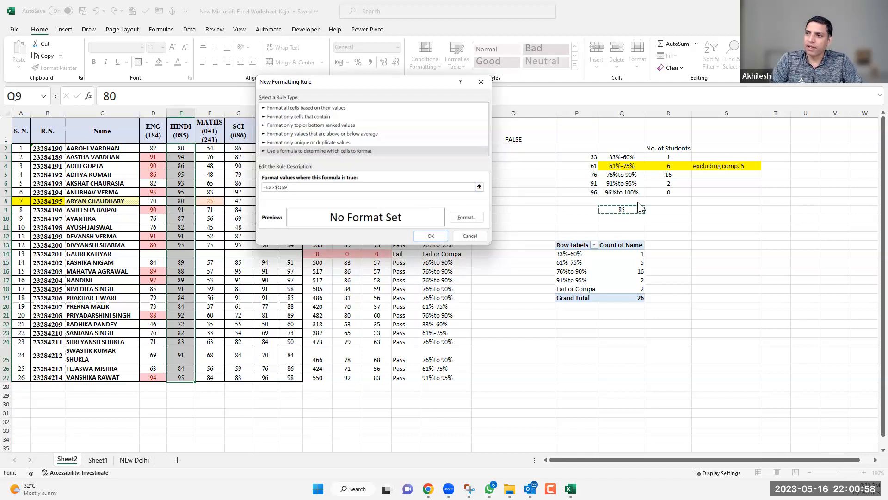
# - Set the new rule's fill color to green
pyautogui.click(466, 217)
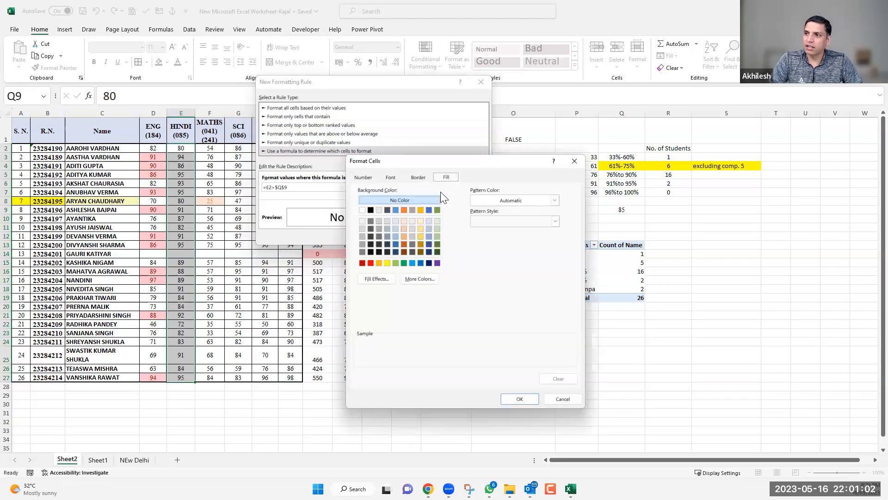
pyautogui.click(437, 210)
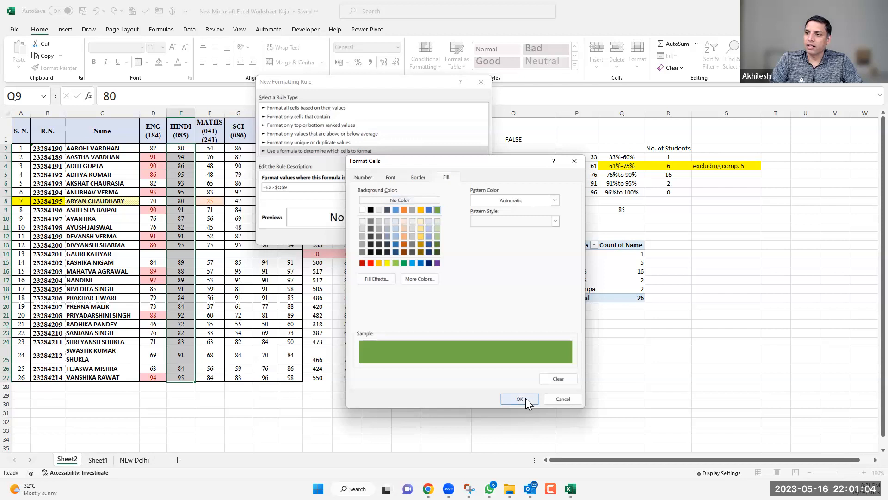
pyautogui.press('Return')
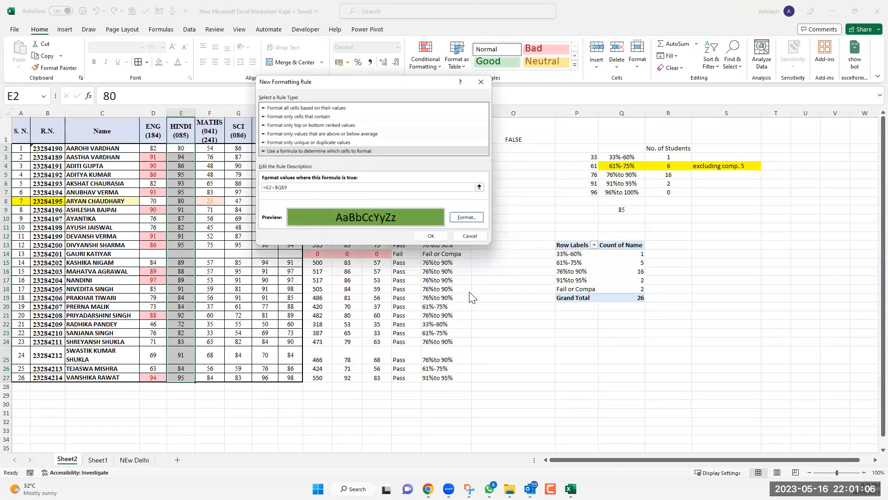
# - Apply the green-fill formula rule to the HINDI marks in E2:E27 and select cell H14
pyautogui.press('Return')
pyautogui.click(266, 254)
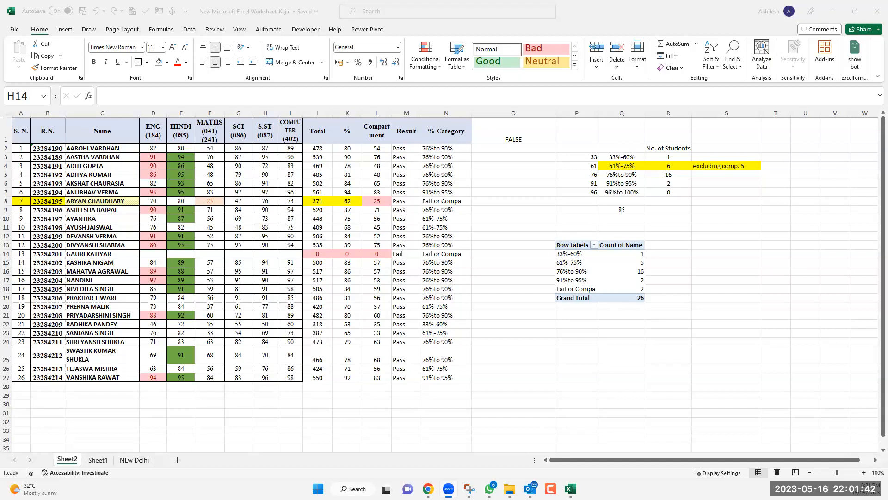
pyautogui.click(191, 33)
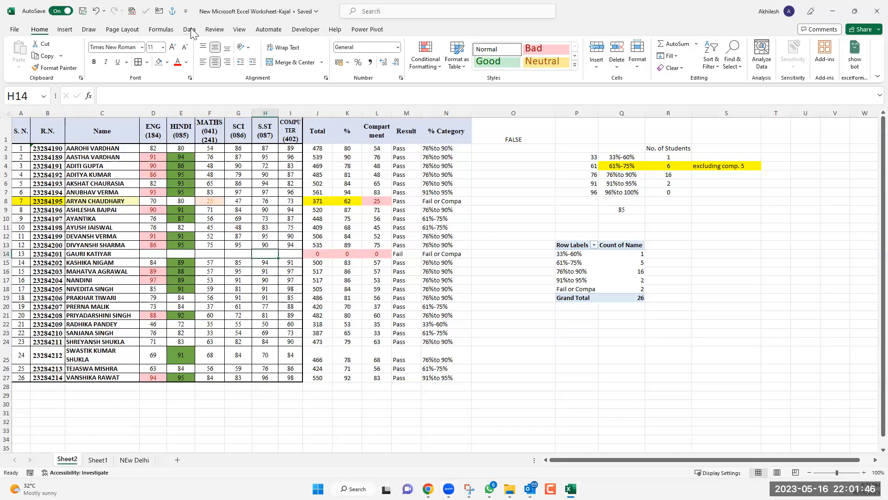
pyautogui.click(190, 30)
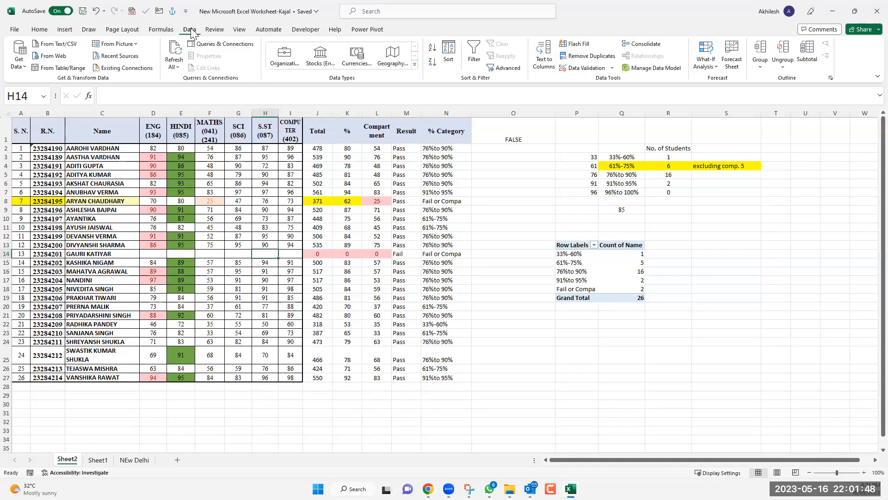
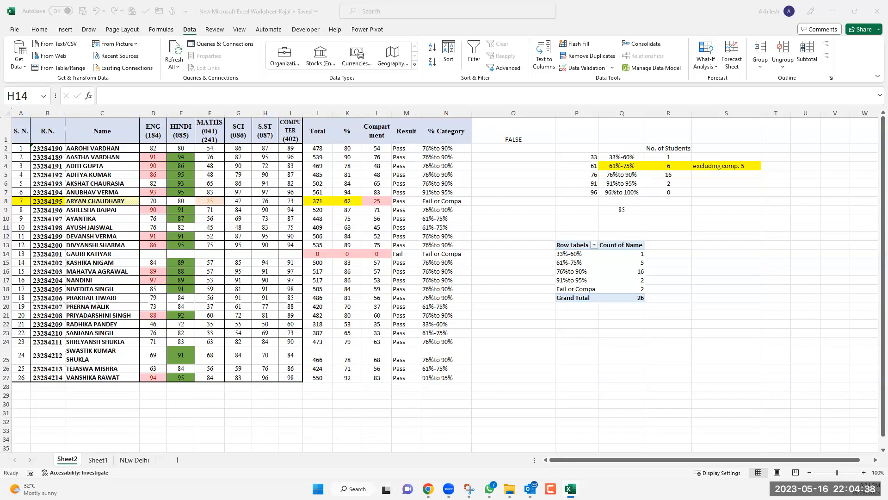
pyautogui.click(339, 276)
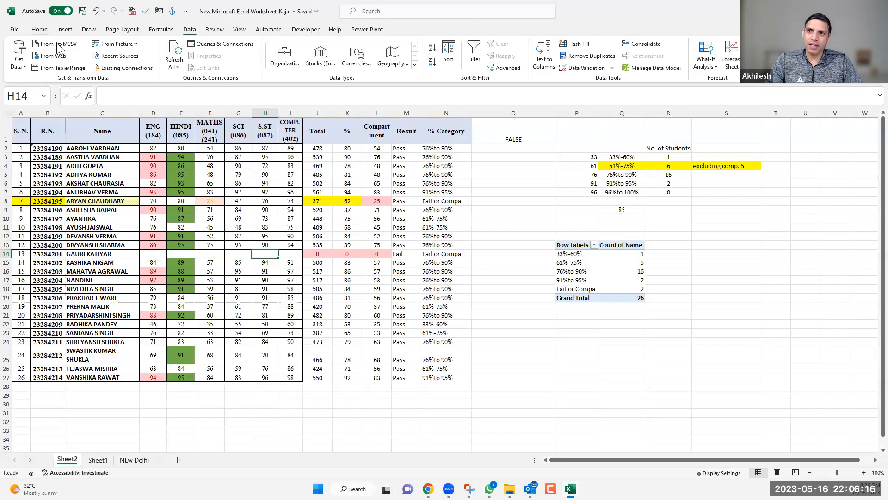
pyautogui.click(39, 30)
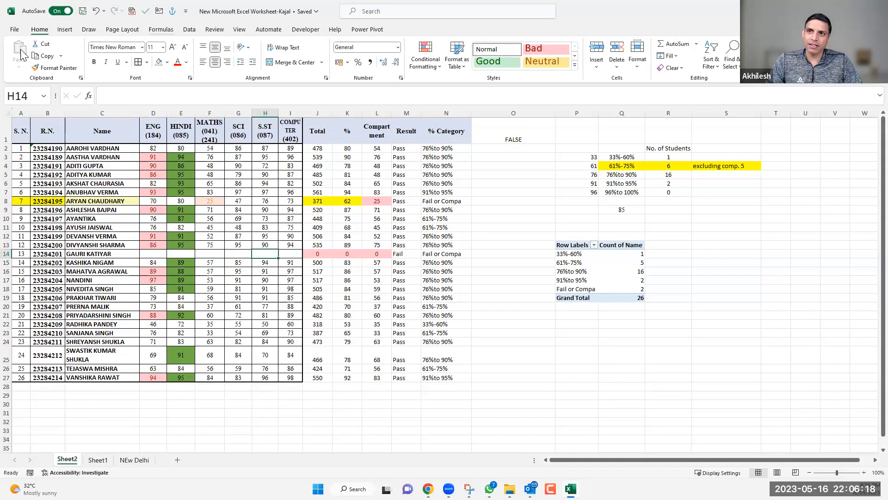
pyautogui.click(189, 30)
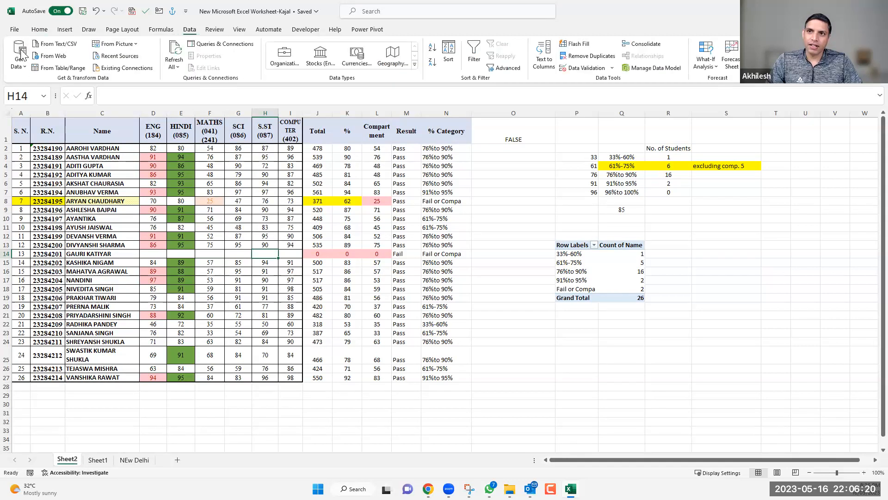
pyautogui.click(20, 55)
pyautogui.moveTo(76, 84)
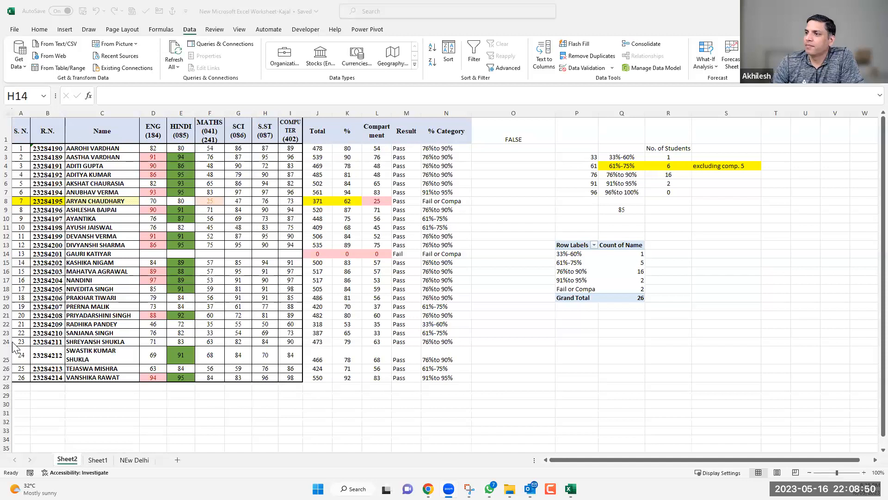
# - Clear cell O1 and insert three new columns at column O
pyautogui.click(510, 128)
pyautogui.press('Delete')
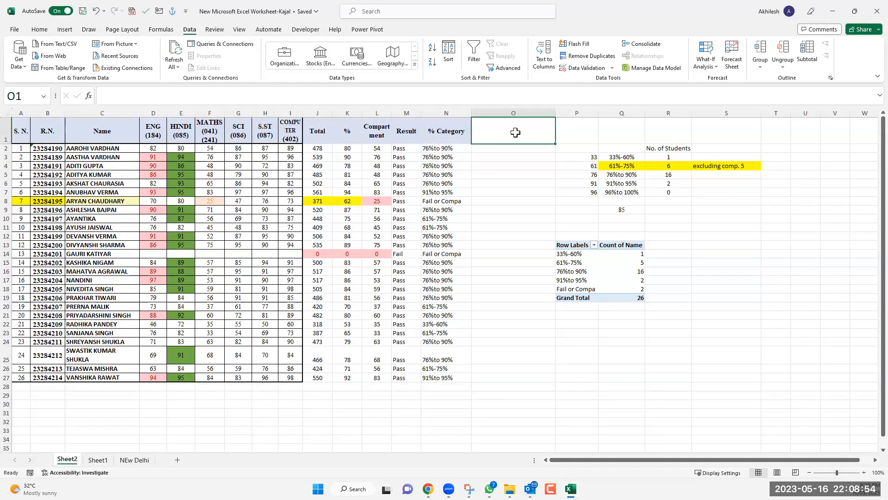
pyautogui.hotkey('ctrl', 'space')
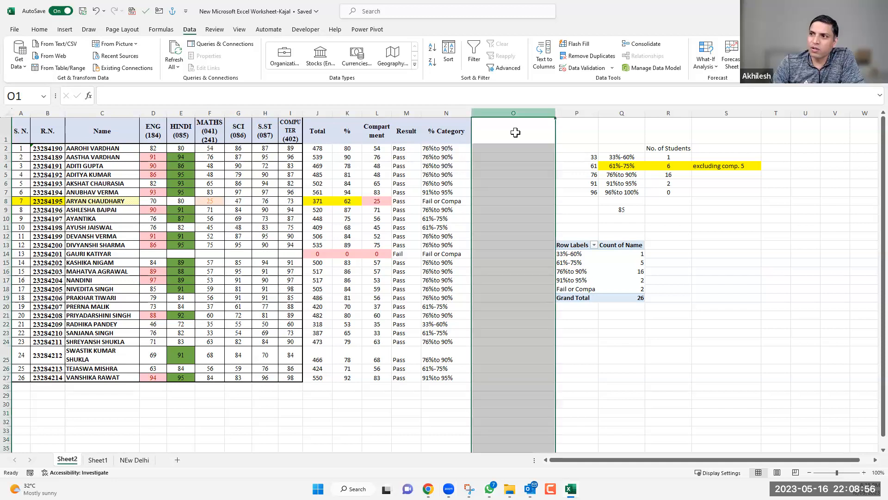
pyautogui.rightClick(516, 133)
pyautogui.click(552, 204)
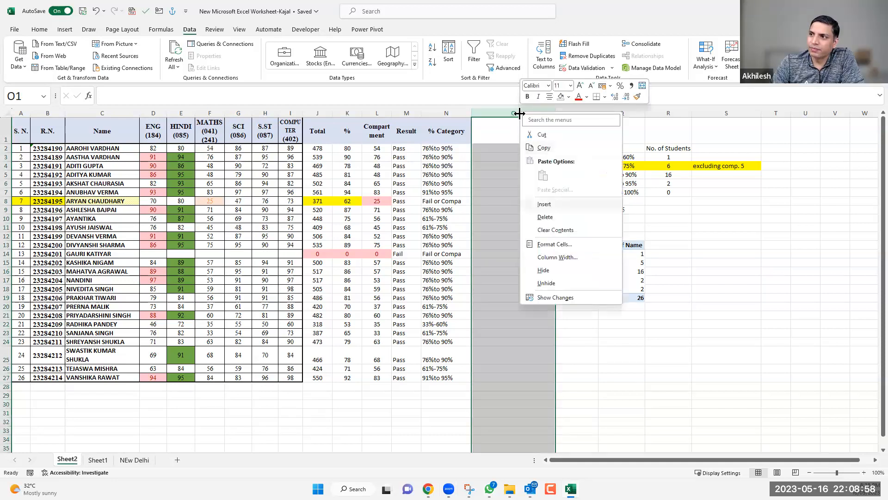
pyautogui.hotkey('shift', 'F10')
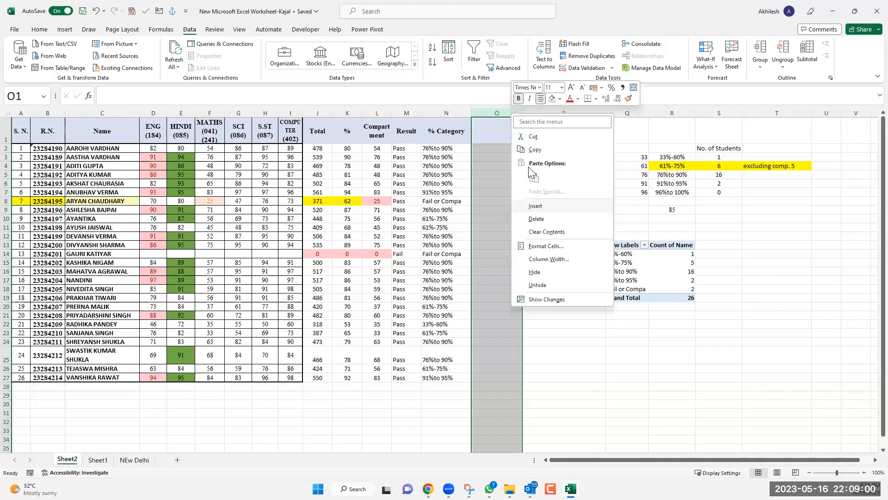
pyautogui.press('i')
pyautogui.rightClick(509, 115)
pyautogui.click(538, 200)
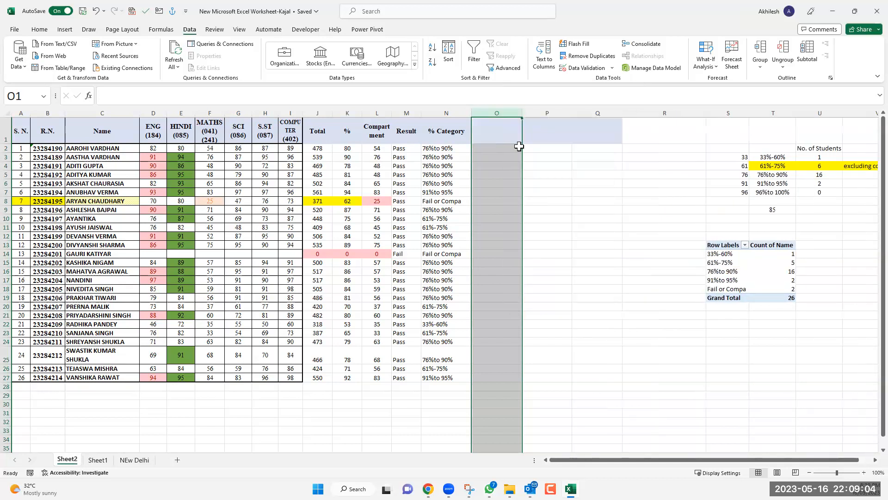
pyautogui.click(519, 146)
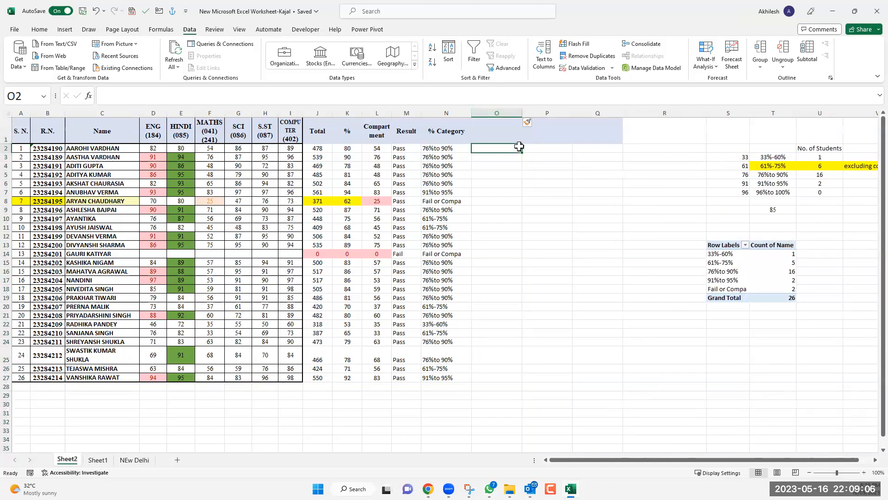
pyautogui.click(154, 114)
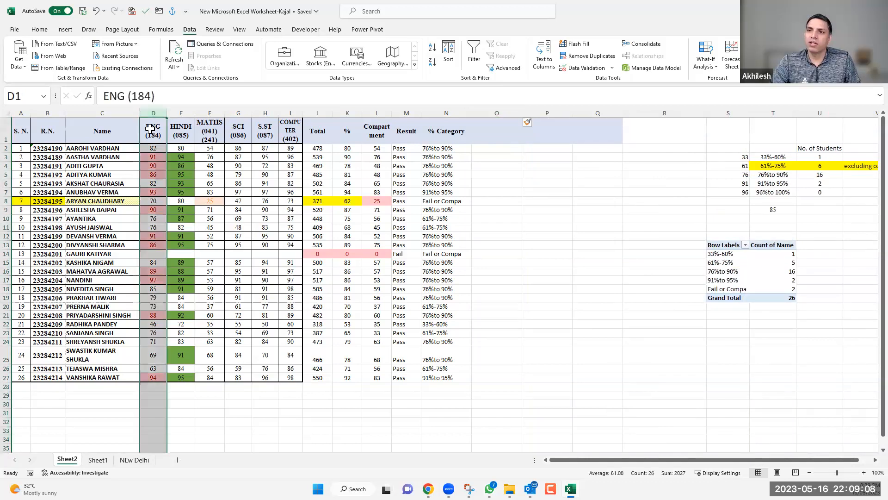
pyautogui.click(151, 129)
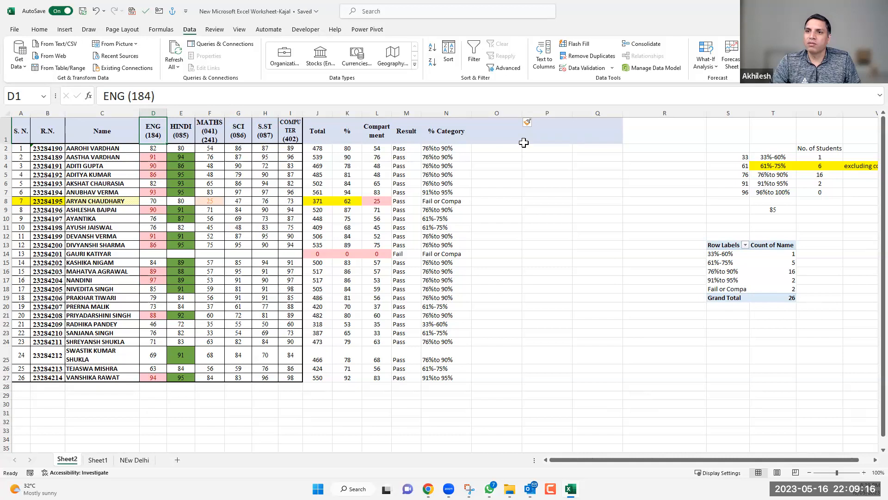
pyautogui.press('Down')
pyautogui.press('Left')
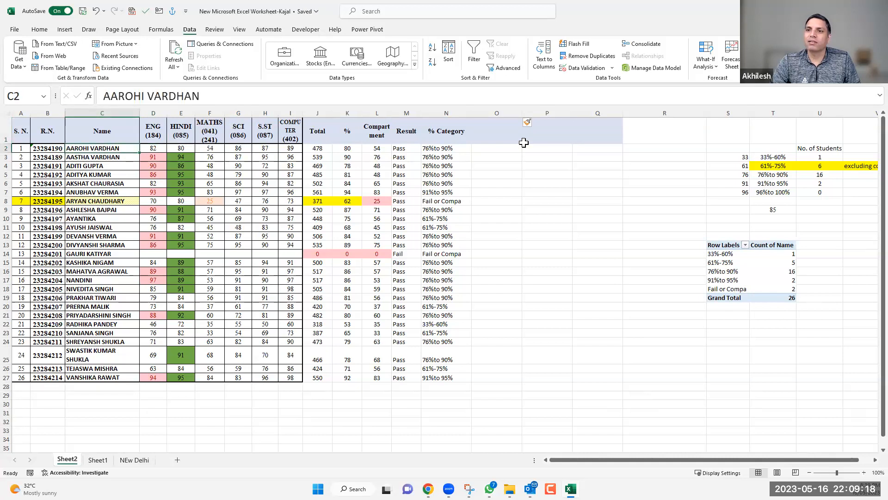
pyautogui.click(523, 144)
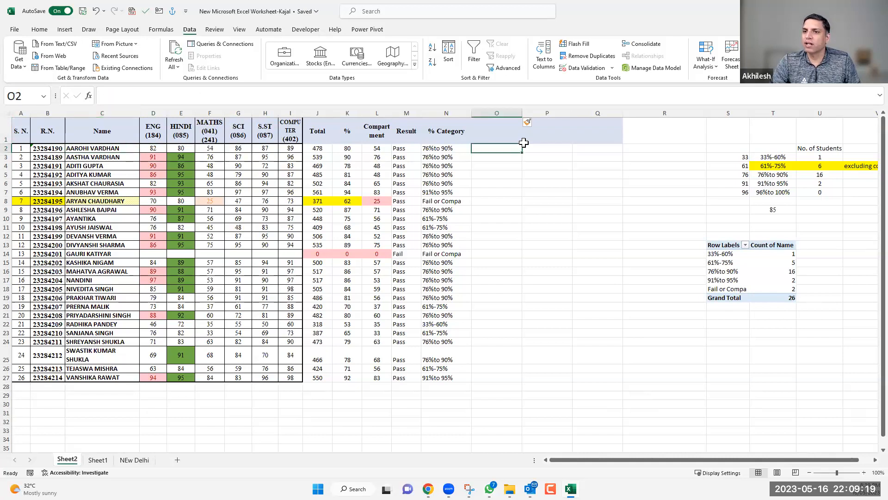
# - Copy the student name in C10 to cell P4 as the lookup value
pyautogui.click(88, 220)
pyautogui.hotkey('ctrl', 'c')
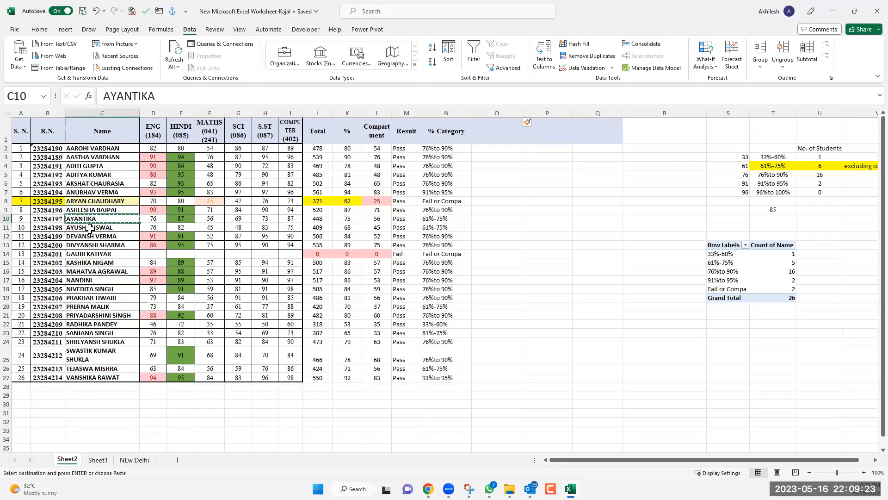
pyautogui.click(558, 165)
pyautogui.hotkey('ctrl', 'v')
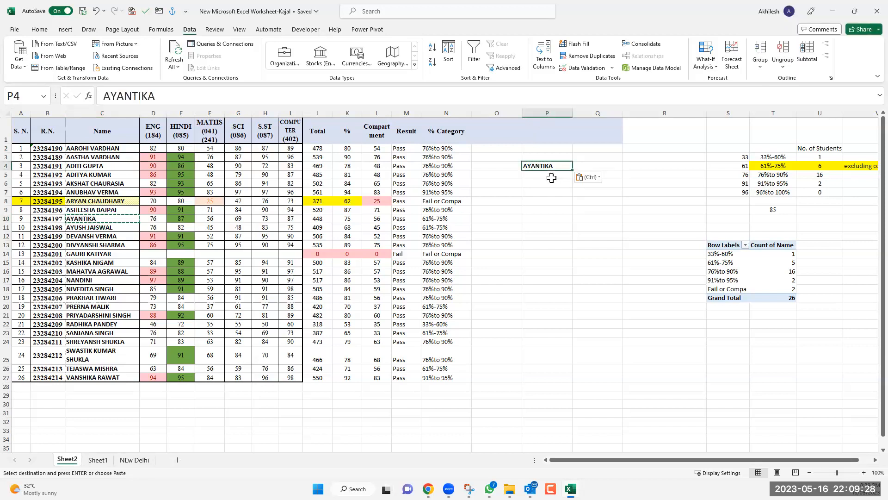
# - Enter the subject heading "Eng (184)" in cell Q3
pyautogui.click(594, 157)
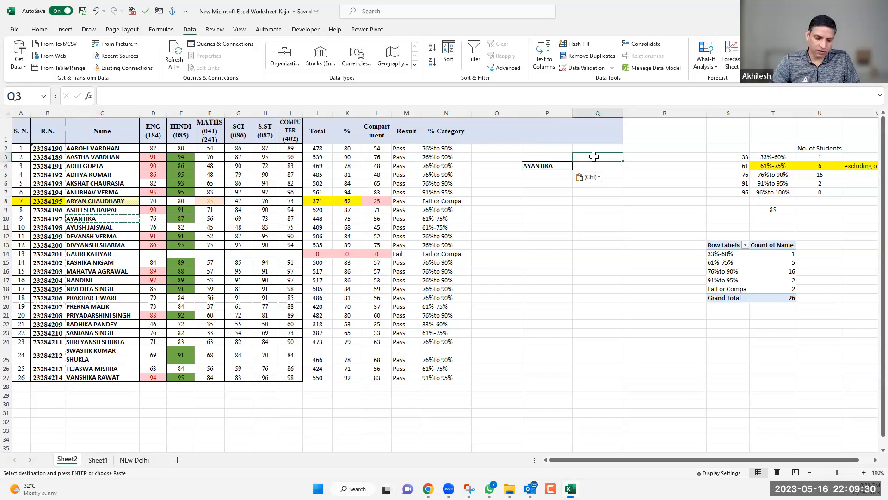
pyautogui.write('Englis')
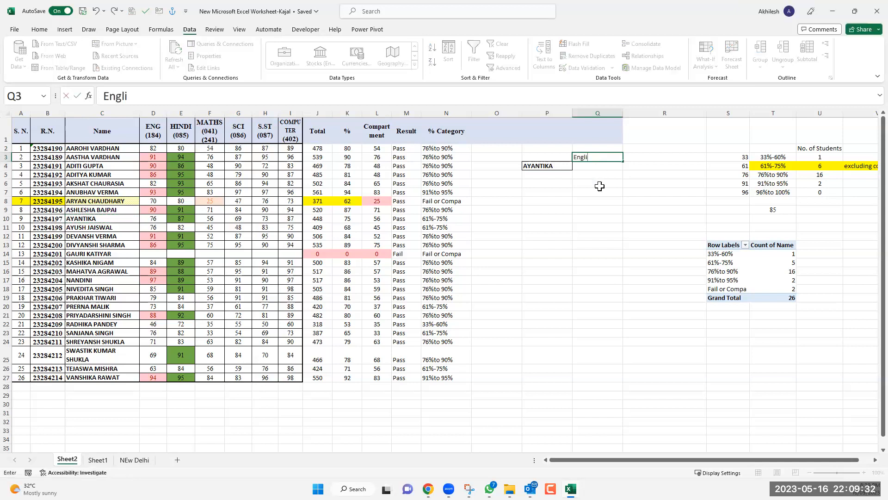
pyautogui.write('gh')
pyautogui.press('BackSpace')
pyautogui.press('BackSpace')
pyautogui.press('BackSpace')
pyautogui.press('BackSpace')
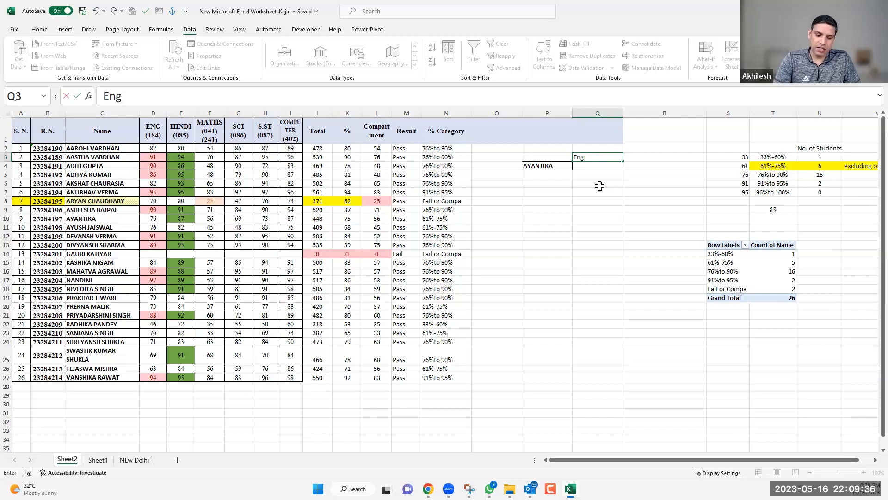
pyautogui.write('(184')
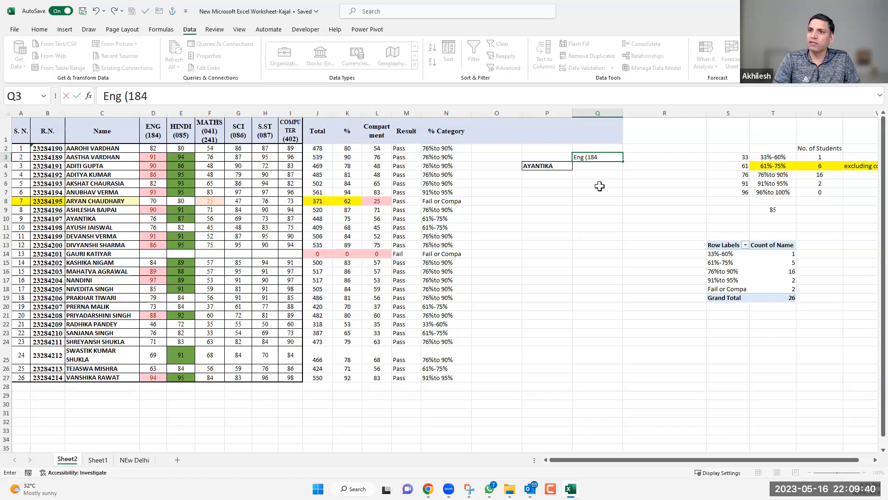
pyautogui.write(')')
pyautogui.press('Return')
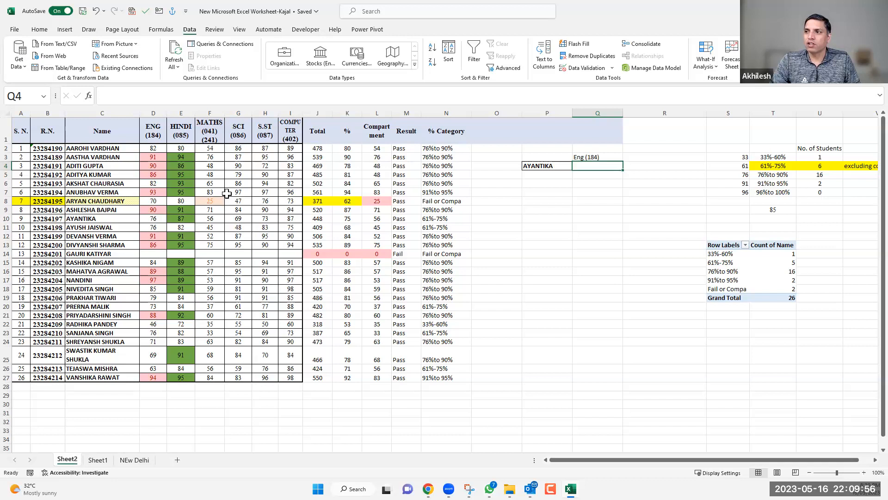
pyautogui.click(527, 175)
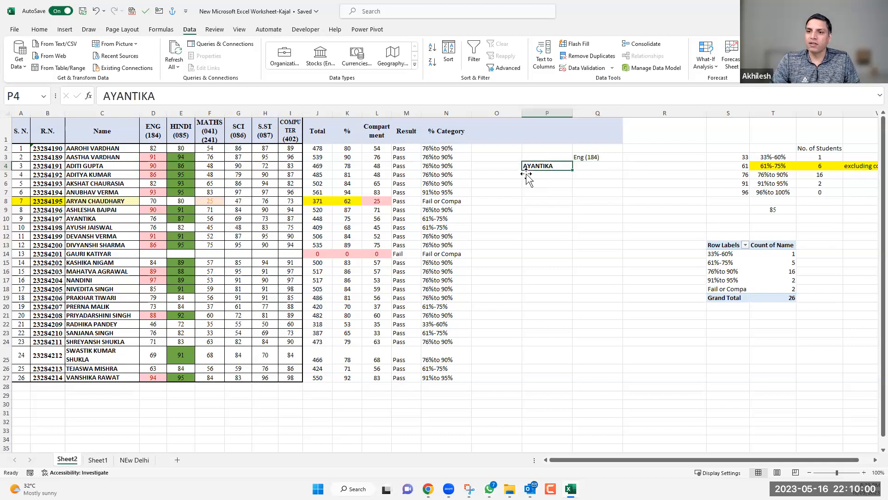
pyautogui.moveTo(102, 149); pyautogui.dragTo(103, 324)
pyautogui.hotkey('ctrl', 'shift', 'Down')
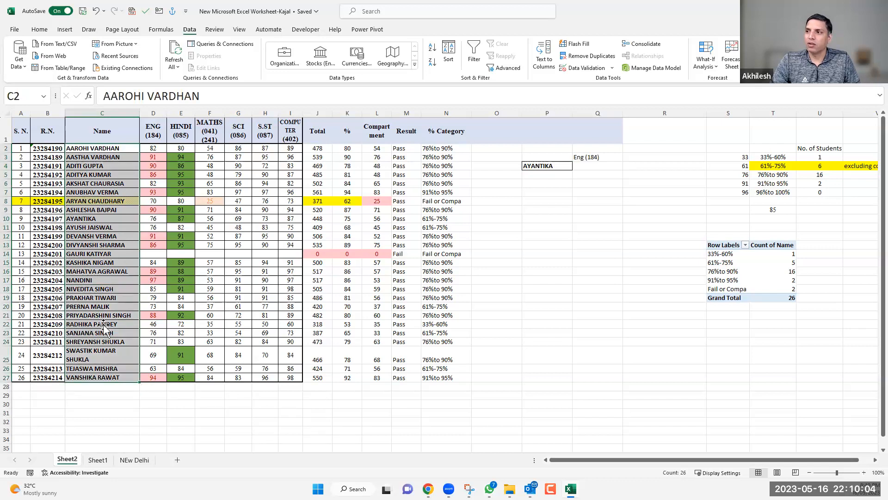
pyautogui.click(596, 168)
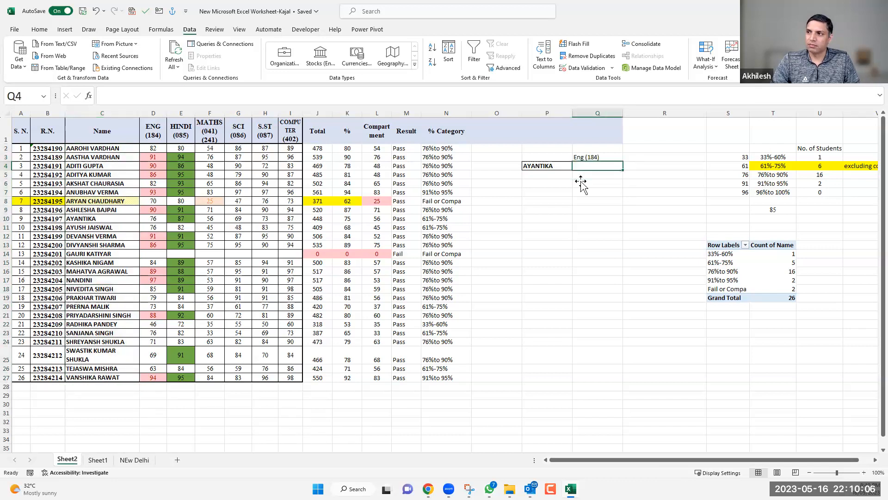
# - Enter the label "RN" in cell P6
pyautogui.press('Left')
pyautogui.press('Down')
pyautogui.press('Down')
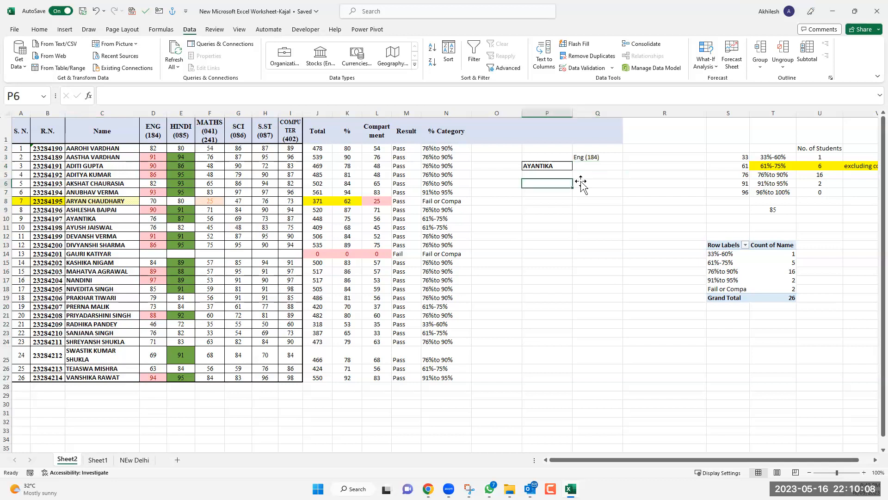
pyautogui.write('RN')
pyautogui.press('Tab')
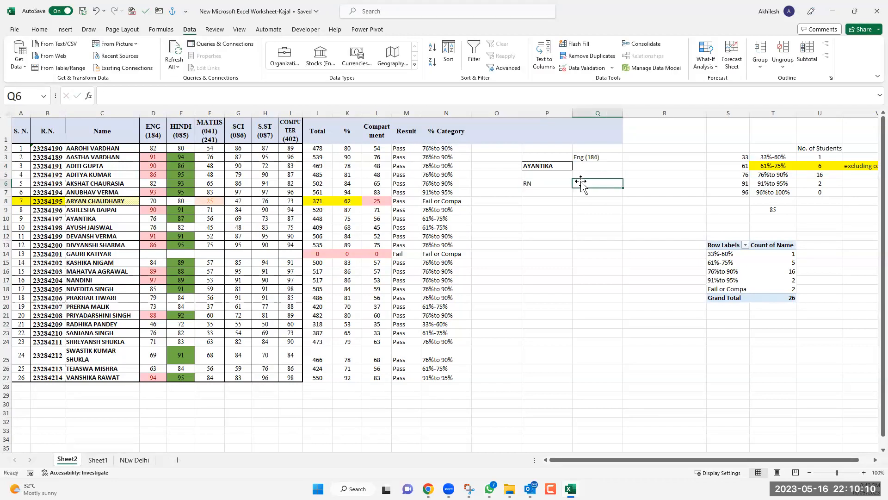
# - Enter =MATCH(P4,C2:C27,0) in Q6 to find the student's row position in the Name column
pyautogui.write('=')
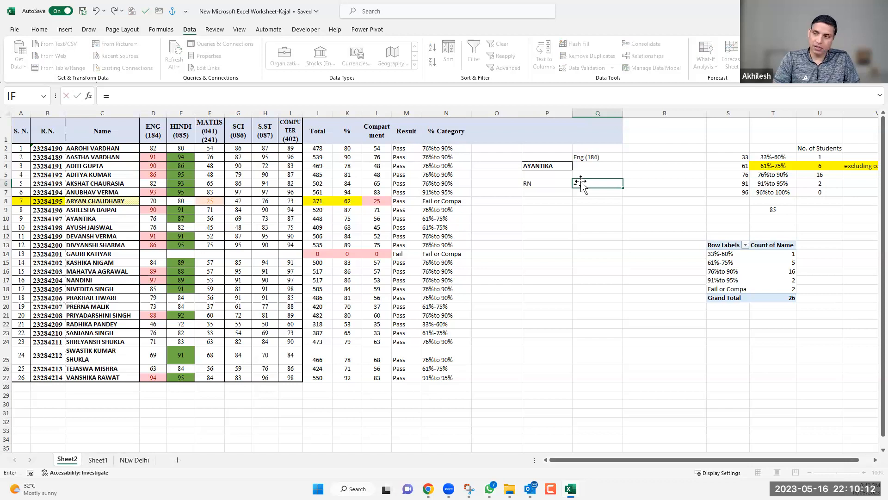
pyautogui.write('MATCH(')
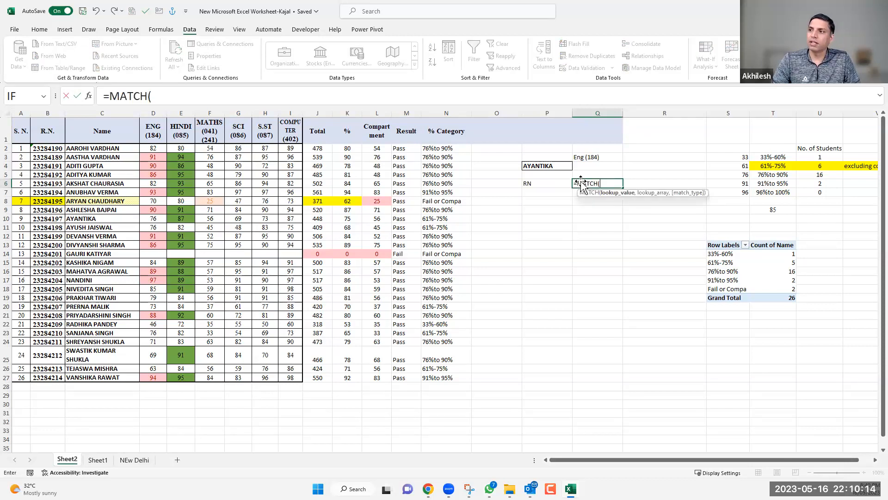
pyautogui.press('Left')
pyautogui.press('Up')
pyautogui.press('Up')
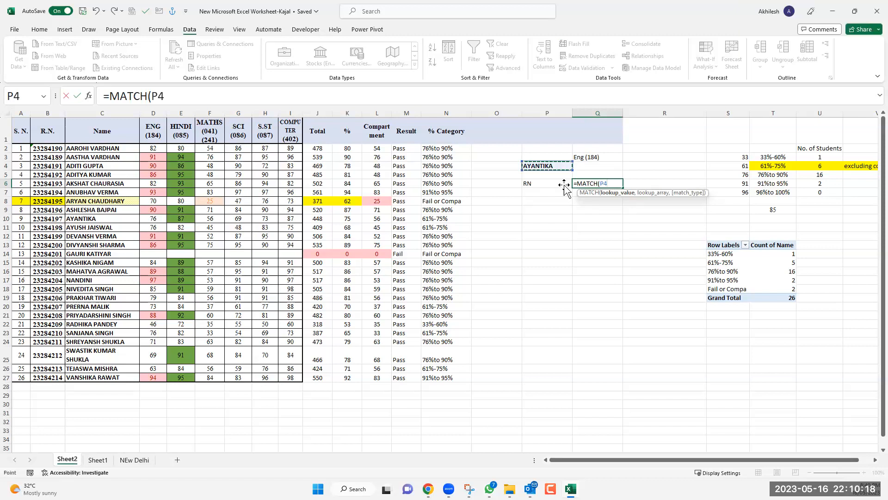
pyautogui.write(',')
pyautogui.moveTo(123, 149); pyautogui.dragTo(118, 379)
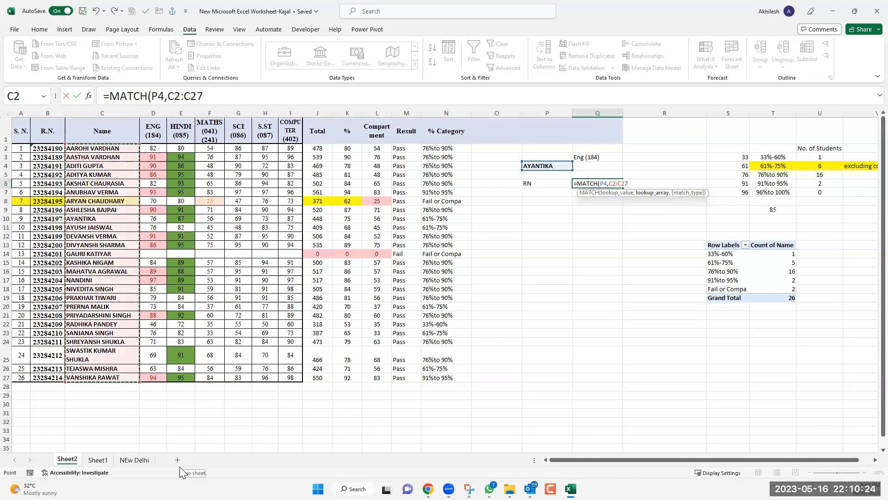
pyautogui.write(',0')
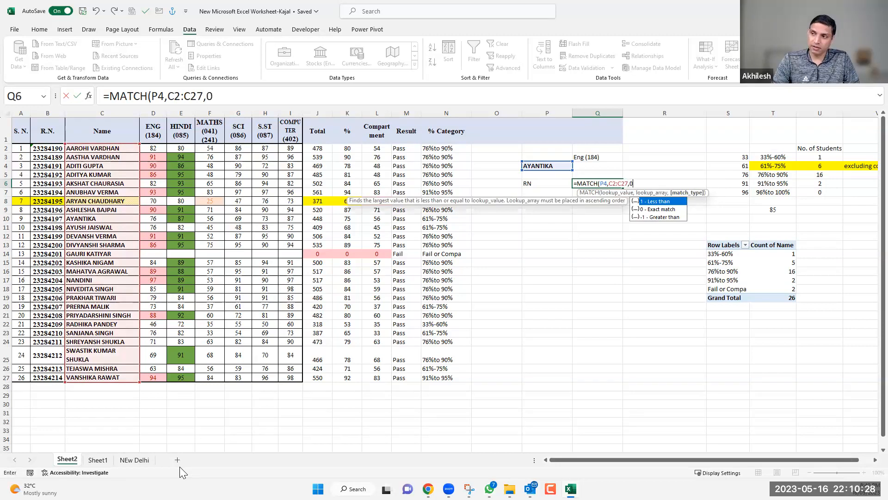
pyautogui.write(')')
pyautogui.press('Return')
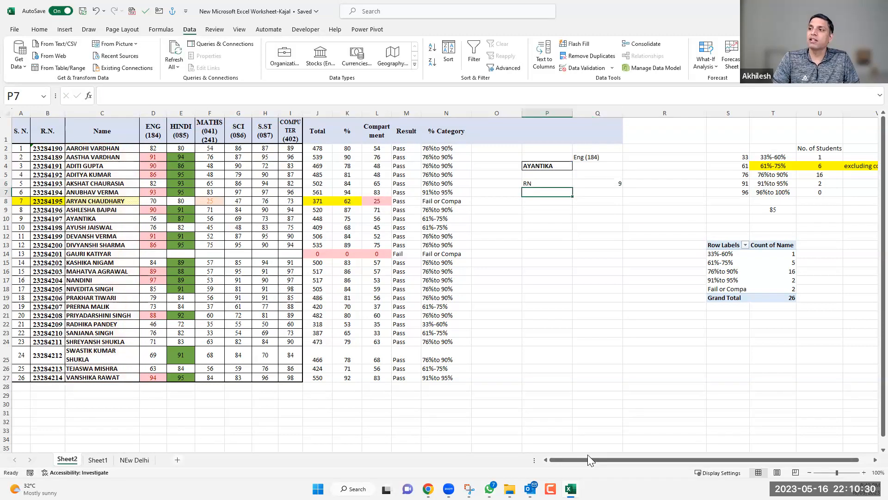
# - Check the MATCH result in Q6 against the names in C2:C10, and examine the marks table and its headers A1:D1
pyautogui.press('Up')
pyautogui.press('Right')
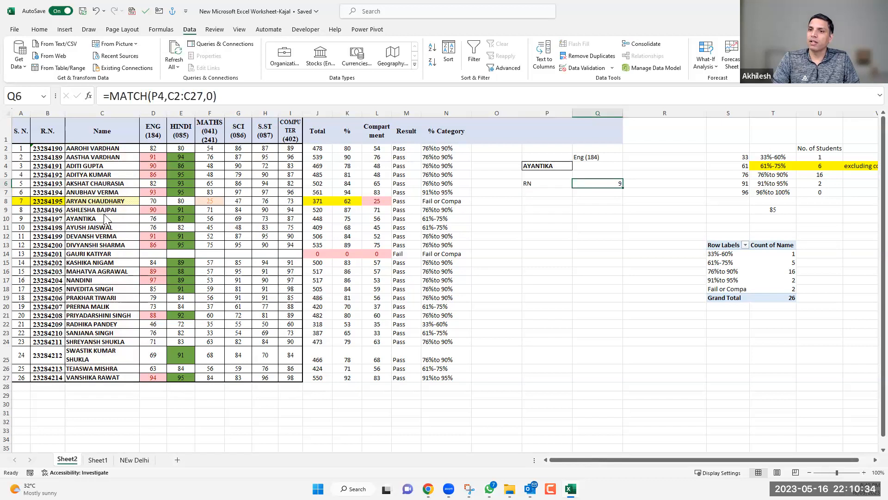
pyautogui.moveTo(102, 149); pyautogui.dragTo(105, 221)
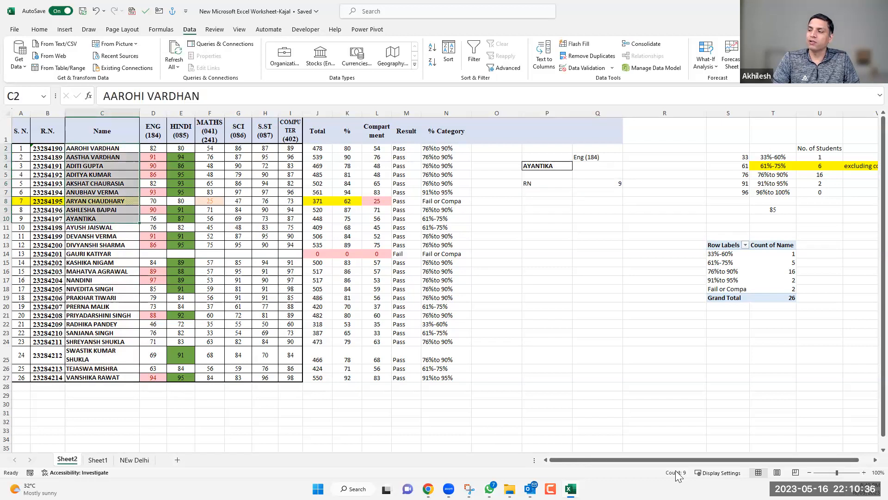
pyautogui.click(589, 237)
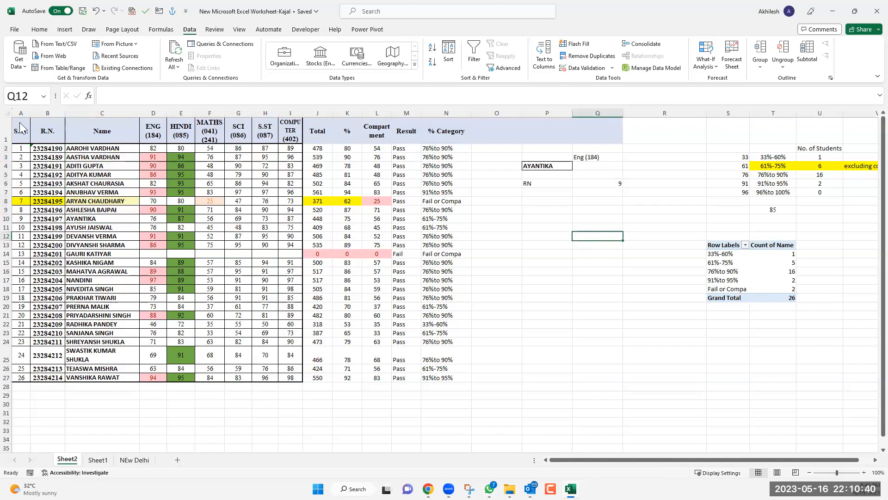
pyautogui.moveTo(21, 129); pyautogui.dragTo(102, 131)
pyautogui.moveTo(21, 129); pyautogui.dragTo(297, 370)
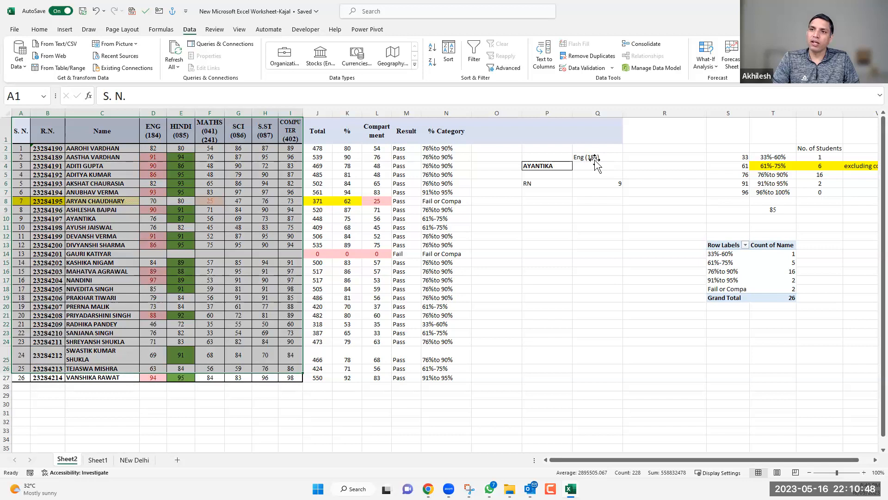
pyautogui.click(597, 164)
pyautogui.moveTo(154, 131); pyautogui.dragTo(29, 132)
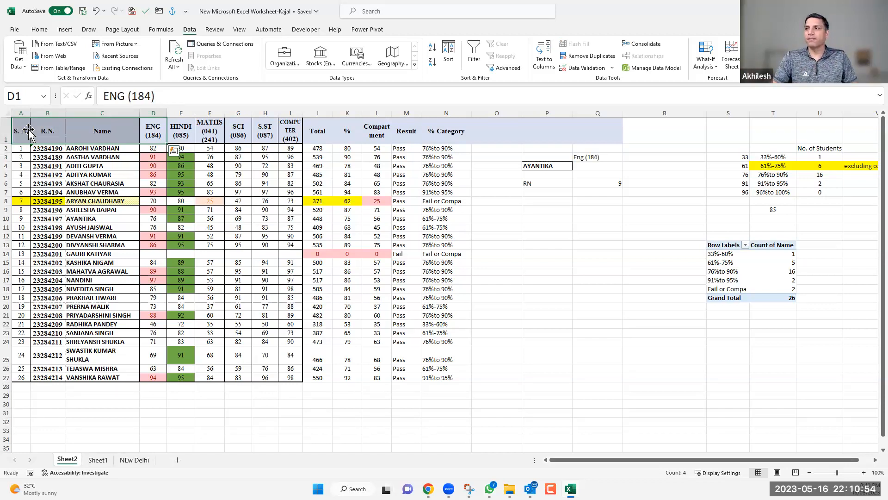
# - Enter the label "CN" in cell P7
pyautogui.click(538, 192)
pyautogui.write('CN')
pyautogui.press('Tab')
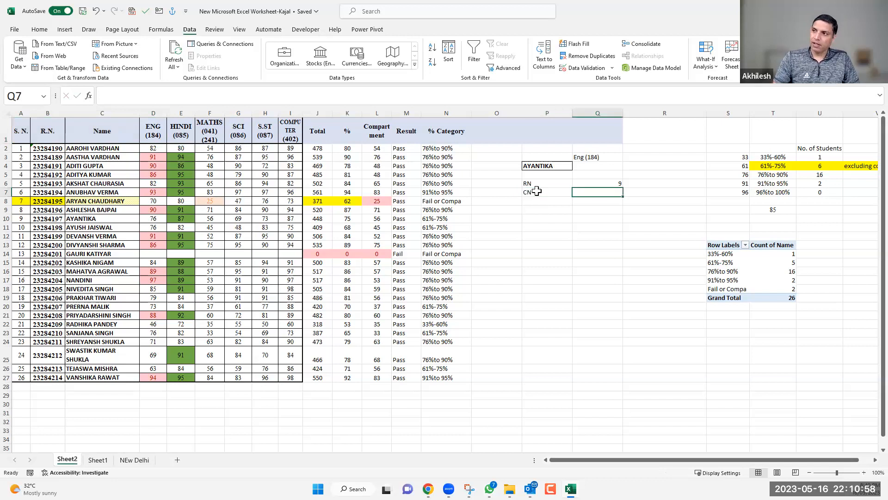
# - Enter =MATCH(Q3,A1:I1,0) in Q7 to find the subject's column position in the header row
pyautogui.write('=')
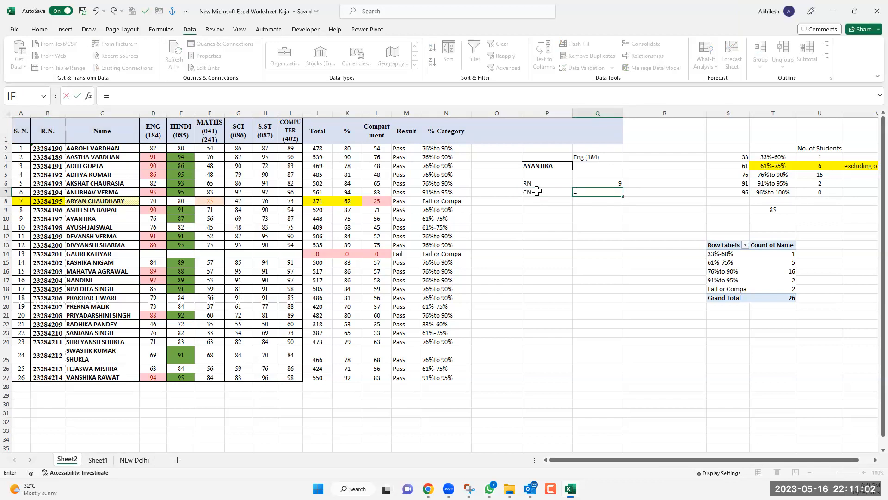
pyautogui.write('mat')
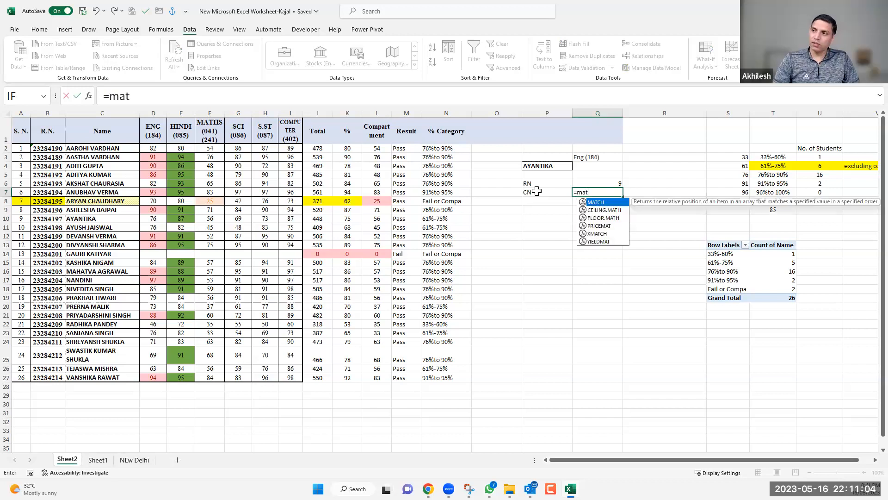
pyautogui.press('Tab')
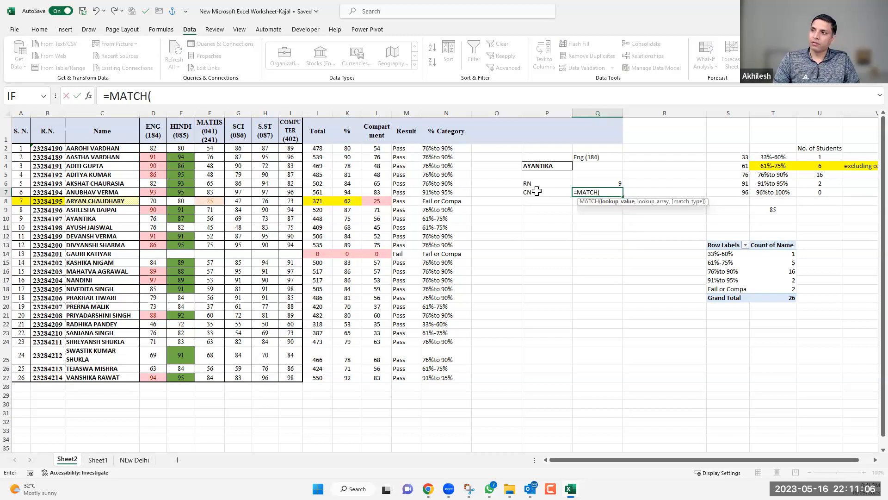
pyautogui.press('Up')
pyautogui.press('Up')
pyautogui.press('Up')
pyautogui.press('Up')
pyautogui.write(',')
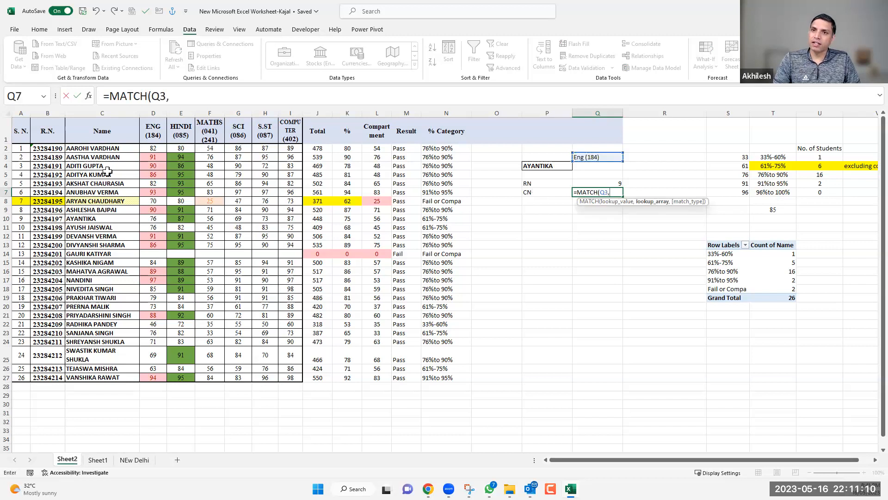
pyautogui.moveTo(21, 131); pyautogui.dragTo(291, 131)
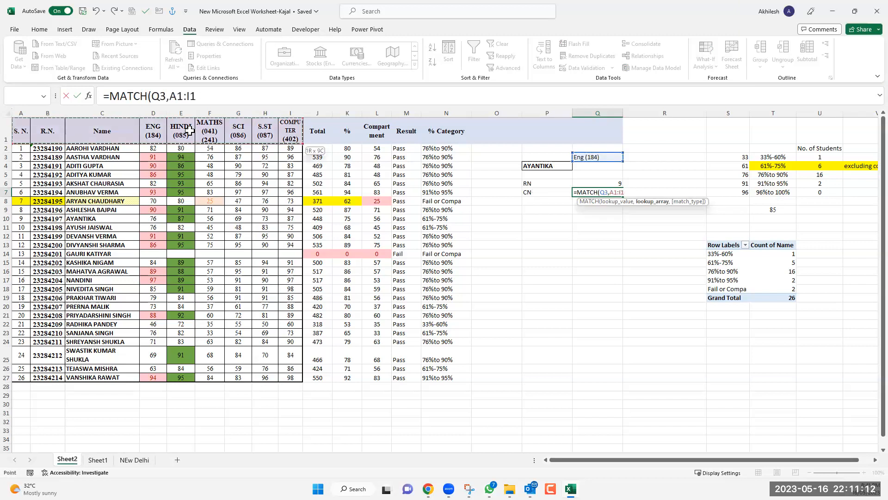
pyautogui.moveTo(449, 488)
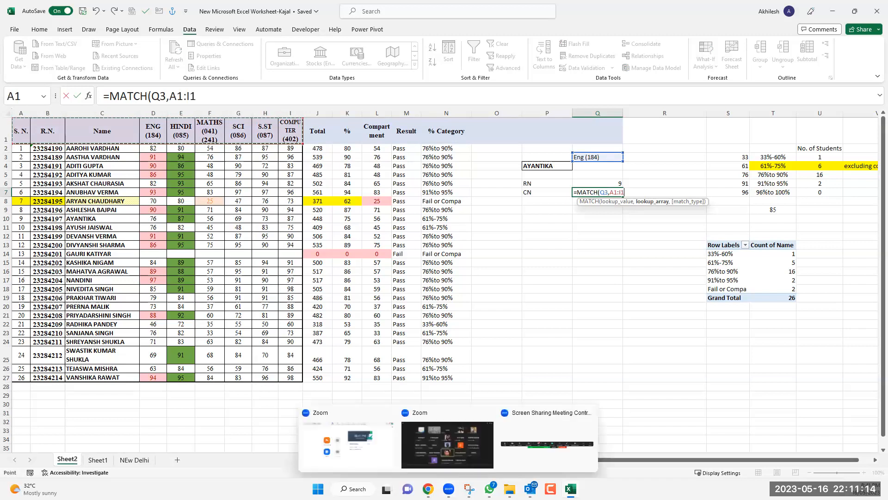
pyautogui.write(',0')
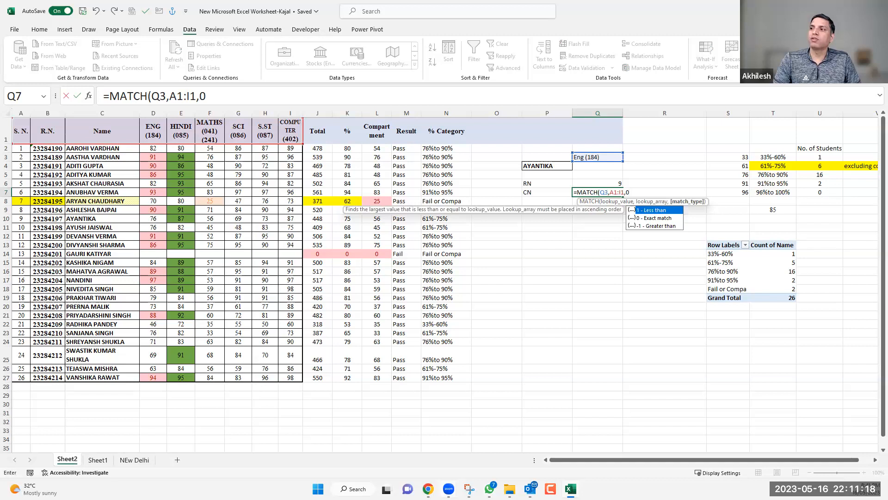
pyautogui.press('Return')
pyautogui.click(598, 193)
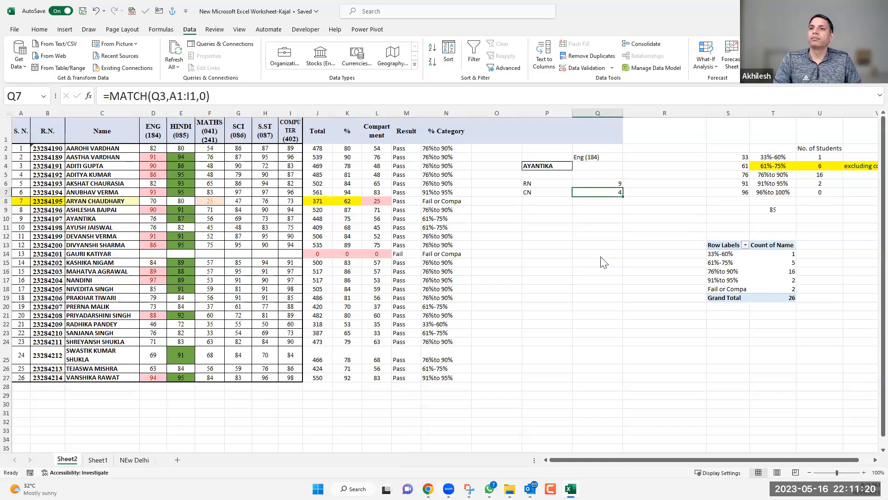
# - Convert the marks data A1:N27 into a table with headers
pyautogui.click(592, 168)
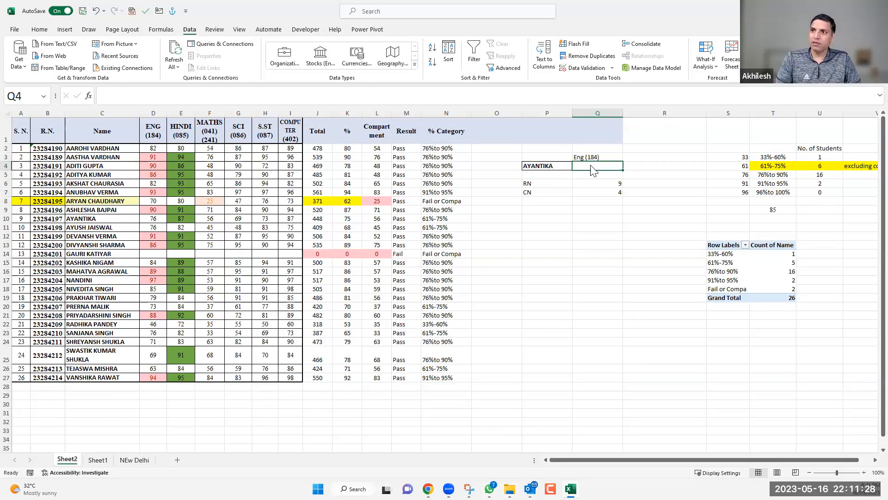
pyautogui.hotkey('ctrl', 'Home')
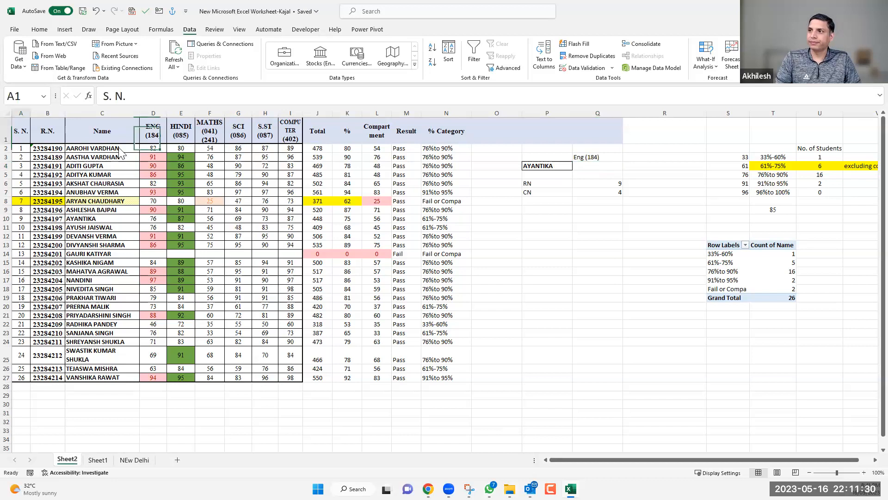
pyautogui.hotkey('shift', 'Right')
pyautogui.hotkey('ctrl', 'a')
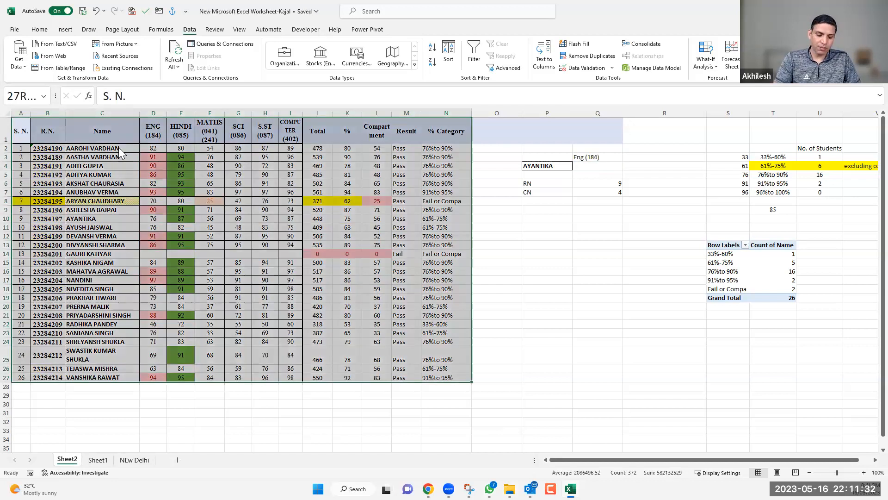
pyautogui.hotkey('ctrl', 't')
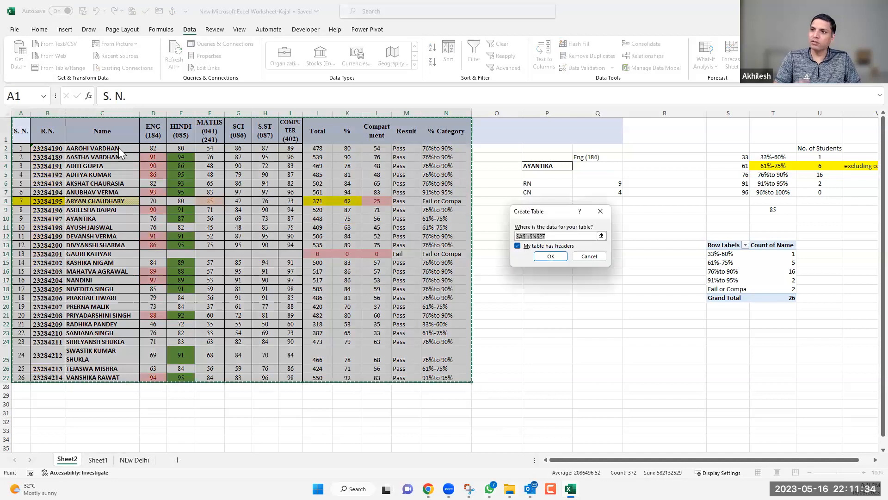
pyautogui.press('Return')
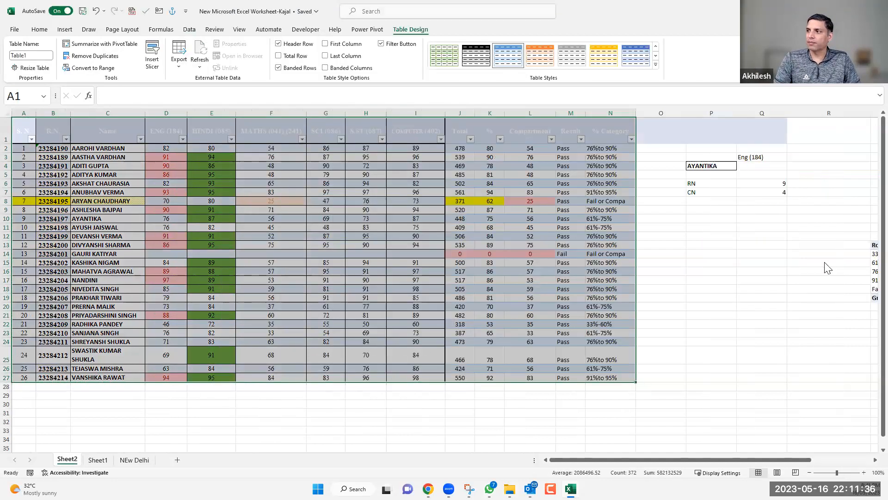
pyautogui.hotkey('ctrl', 'q')
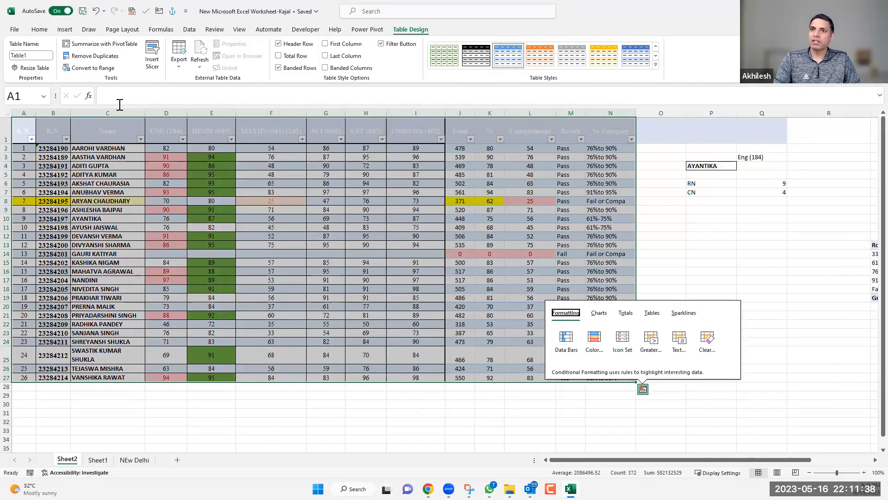
pyautogui.click(762, 166)
pyautogui.click(366, 254)
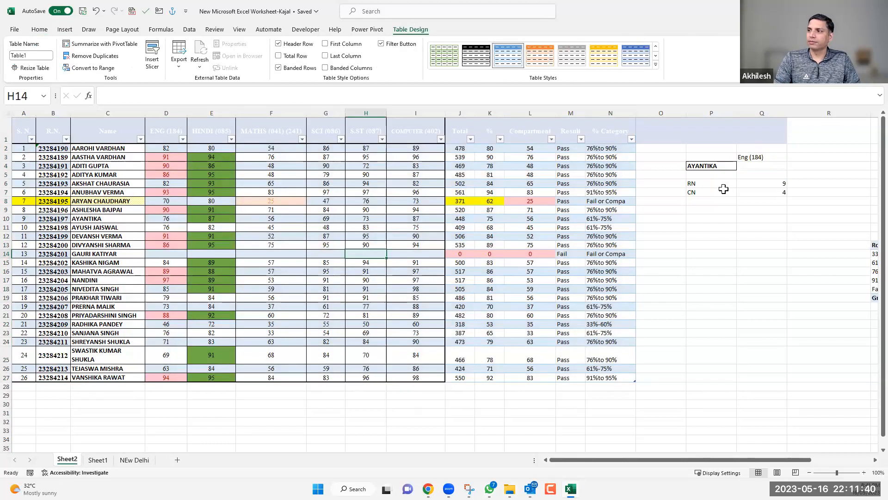
# - Enter =INDEX(Table1,Q6,Q7) in Q4 to return the student's mark for the chosen subject
pyautogui.click(750, 167)
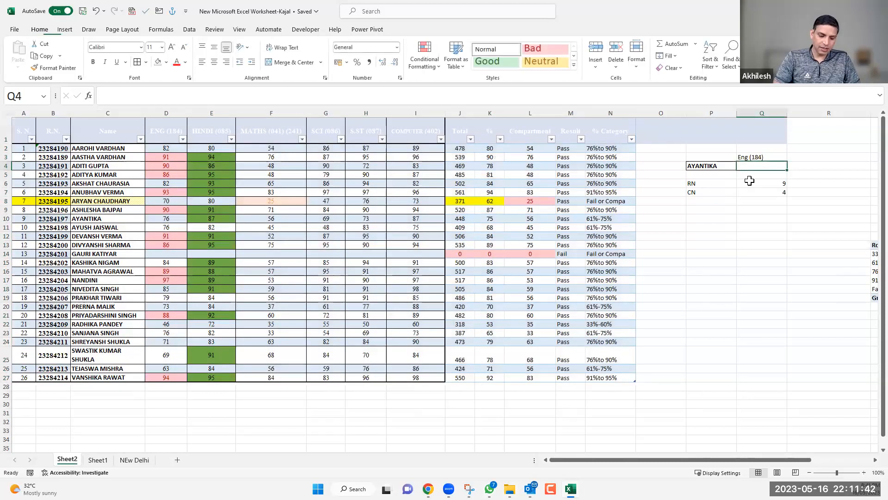
pyautogui.write('=ind')
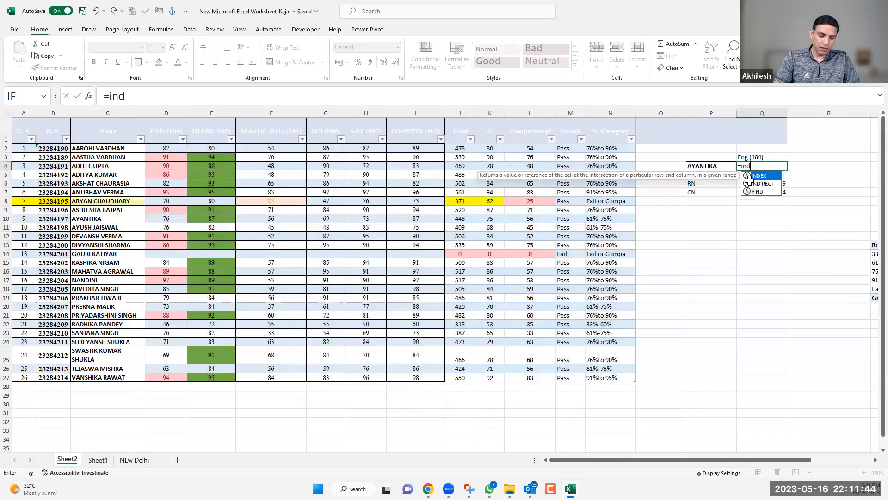
pyautogui.press('Tab')
pyautogui.write('tab')
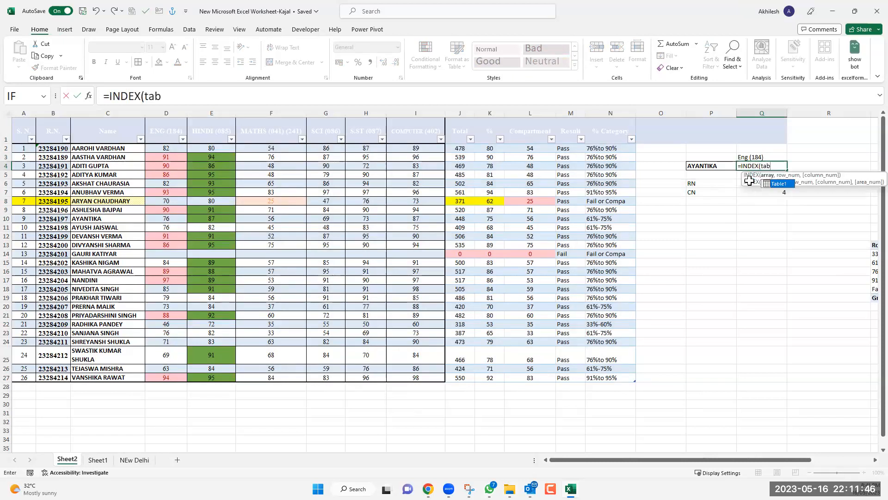
pyautogui.press('Tab')
pyautogui.write(',')
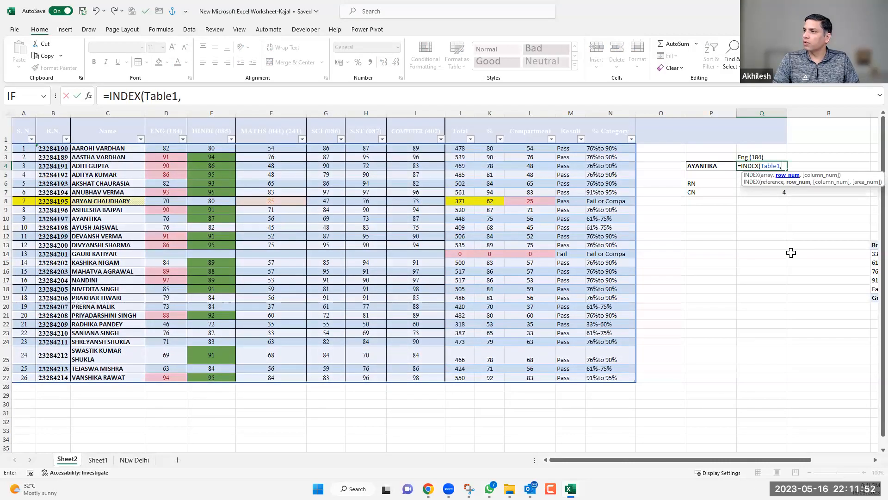
pyautogui.press('Down')
pyautogui.press('Down')
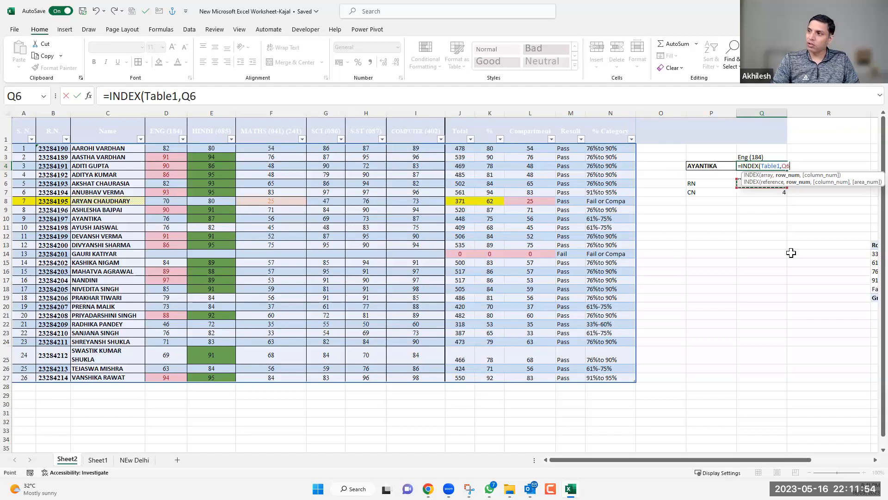
pyautogui.write(',')
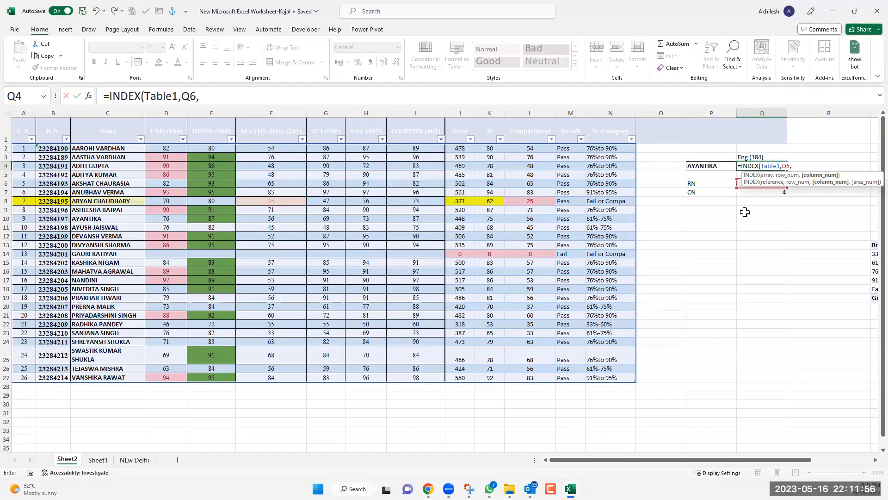
pyautogui.press('Down')
pyautogui.press('Down')
pyautogui.press('Down')
pyautogui.press('Return')
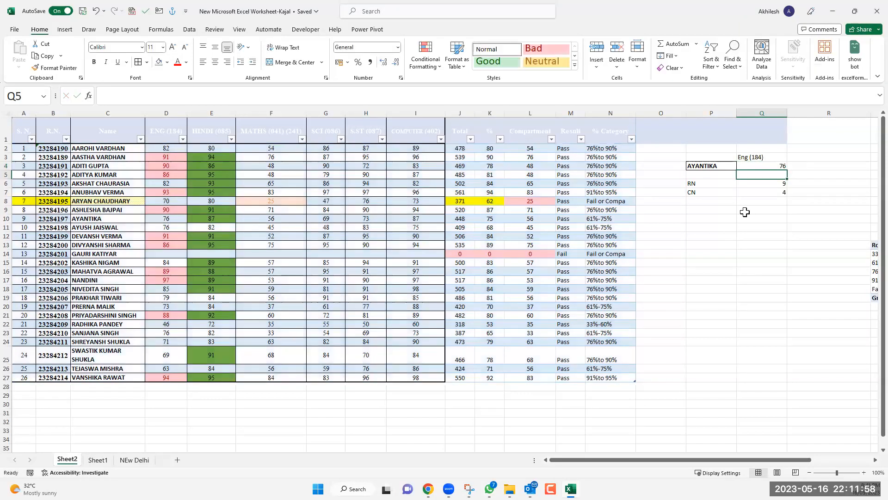
# - Check the INDEX result in Q4 against the student's English mark in D10, and review the Q6 formula, the Q3 heading and columns C:D
pyautogui.press('Up')
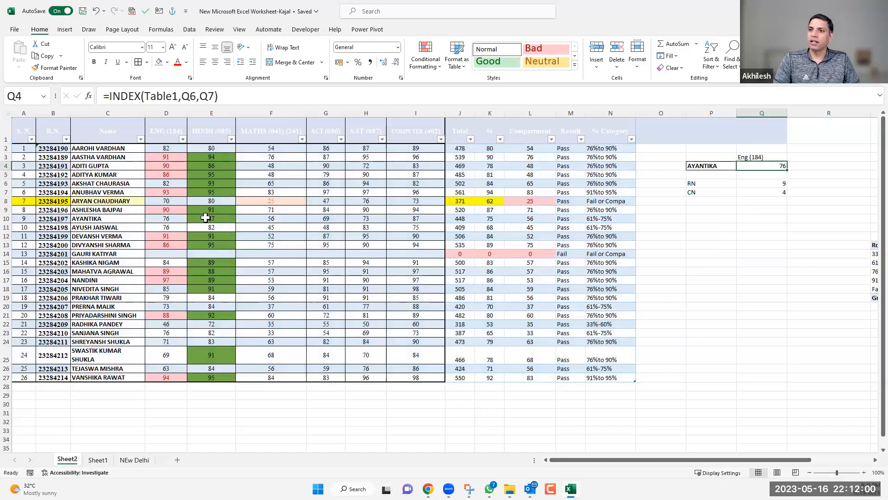
pyautogui.click(162, 220)
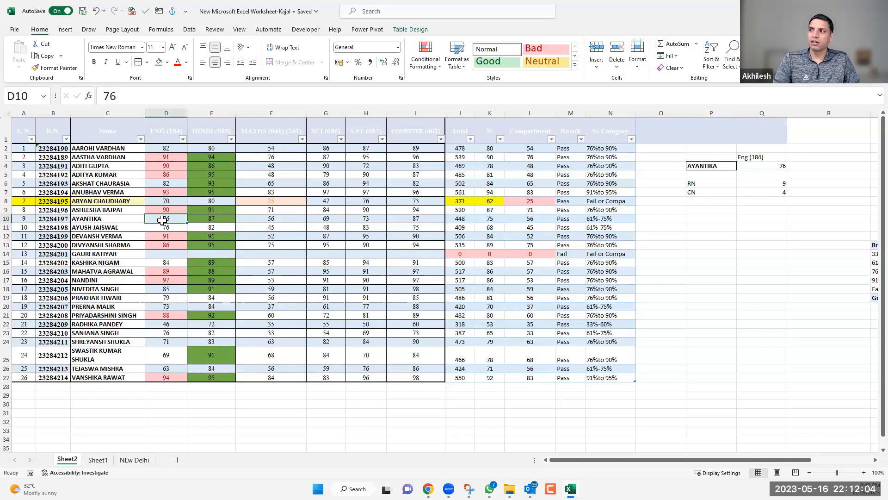
pyautogui.click(751, 184)
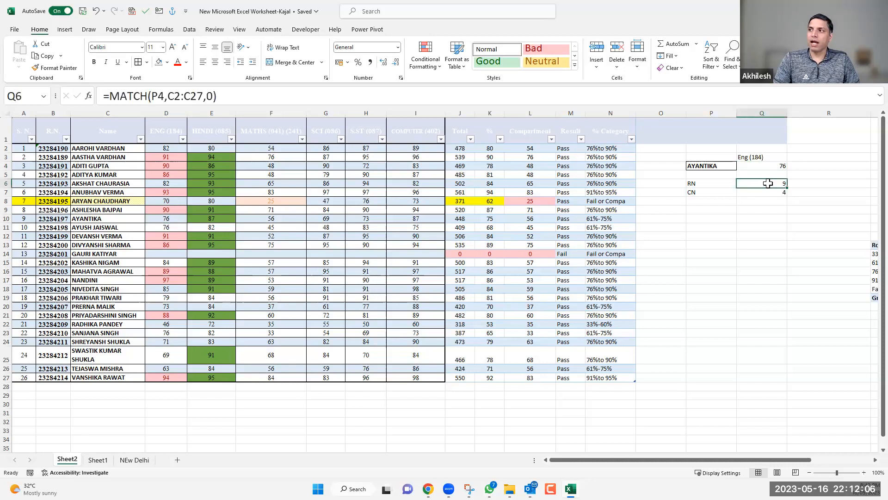
pyautogui.click(756, 156)
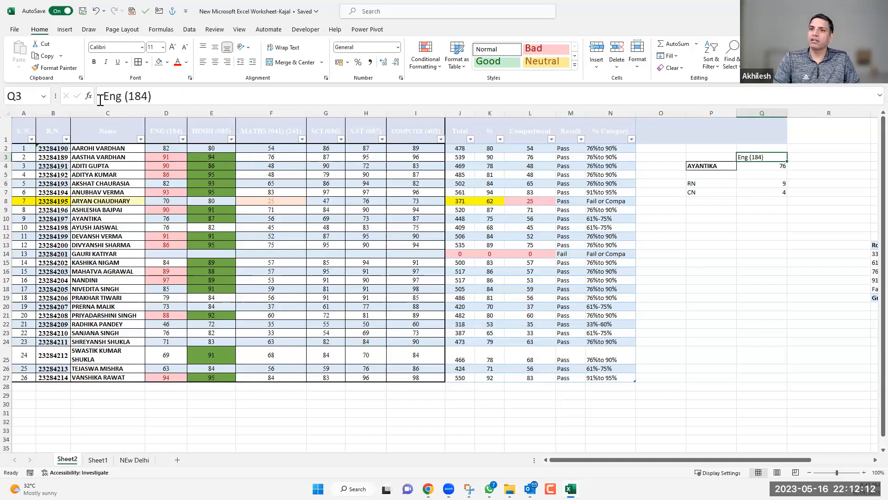
pyautogui.moveTo(96, 113); pyautogui.dragTo(164, 296)
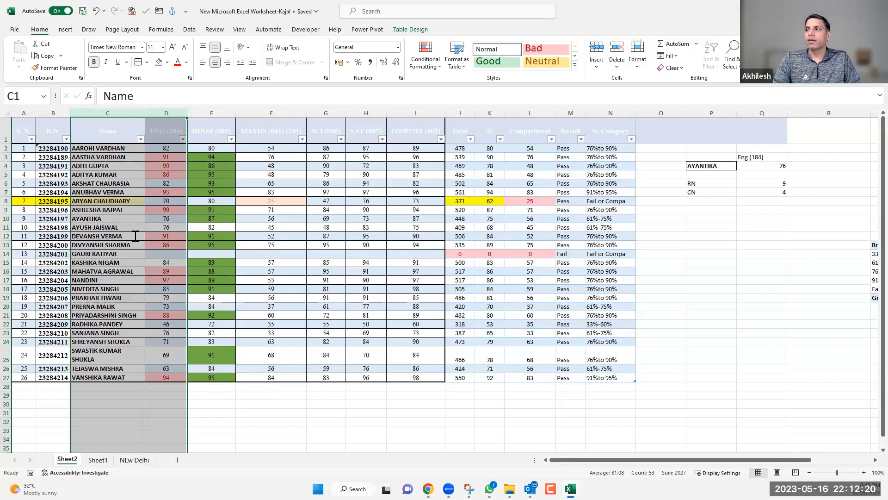
pyautogui.click(762, 219)
pyautogui.press('Up')
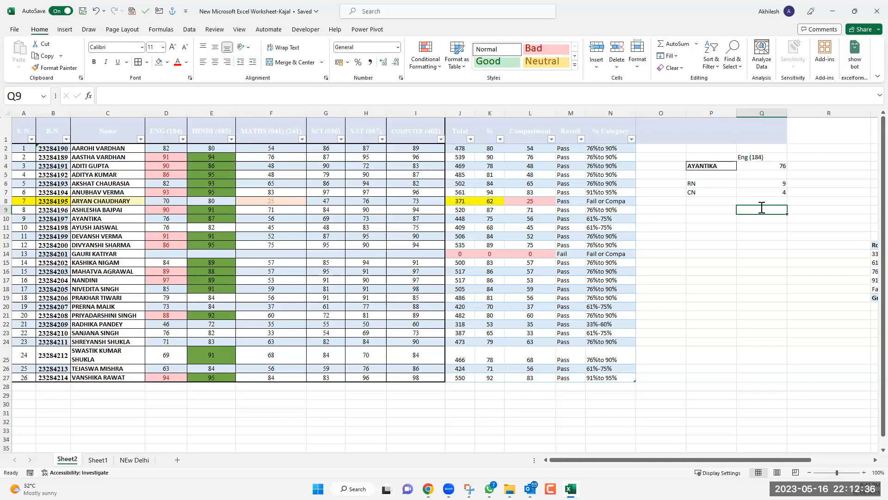
pyautogui.press('Down')
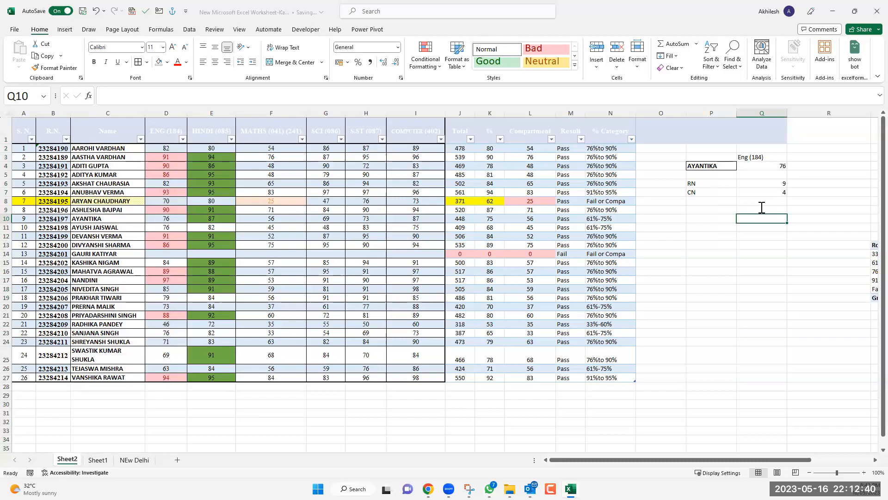
pyautogui.click(739, 262)
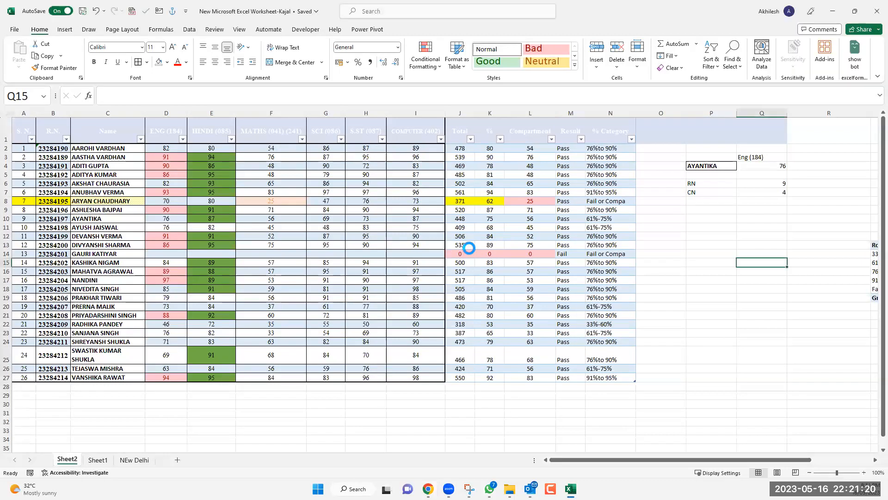
pyautogui.keyDown('ctrl'); pyautogui.scroll(-1, 469, 248); pyautogui.keyUp('ctrl')
pyautogui.keyDown('ctrl'); pyautogui.scroll(1, 469, 248); pyautogui.keyUp('ctrl')
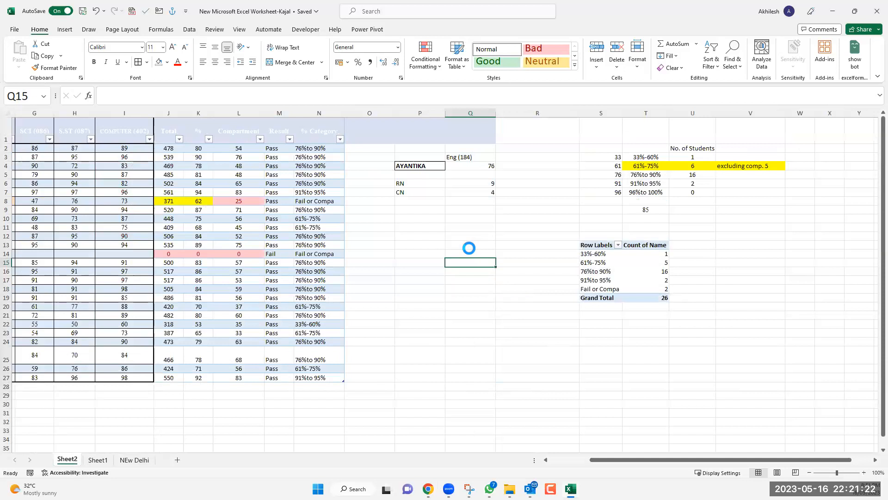
pyautogui.hscroll(-3, 109, 281)
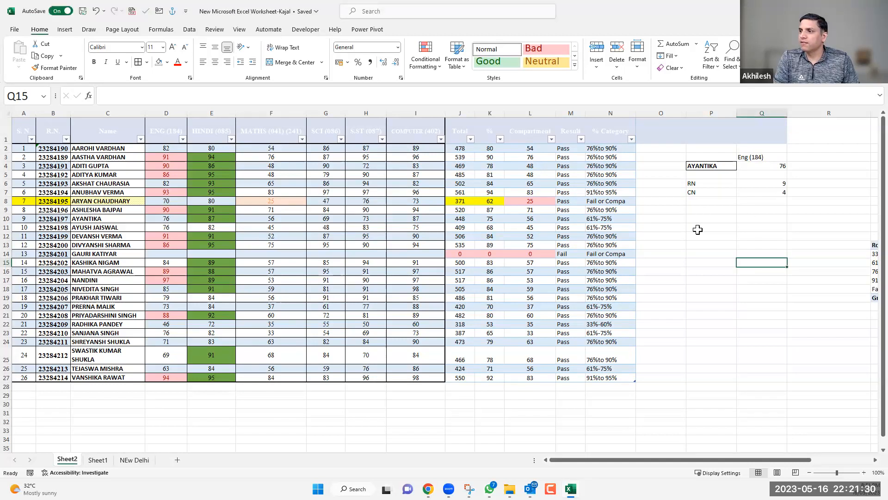
# - Enter the student's first name in P11 as the lookup value for a VLOOKUP
pyautogui.click(698, 210)
pyautogui.click(696, 226)
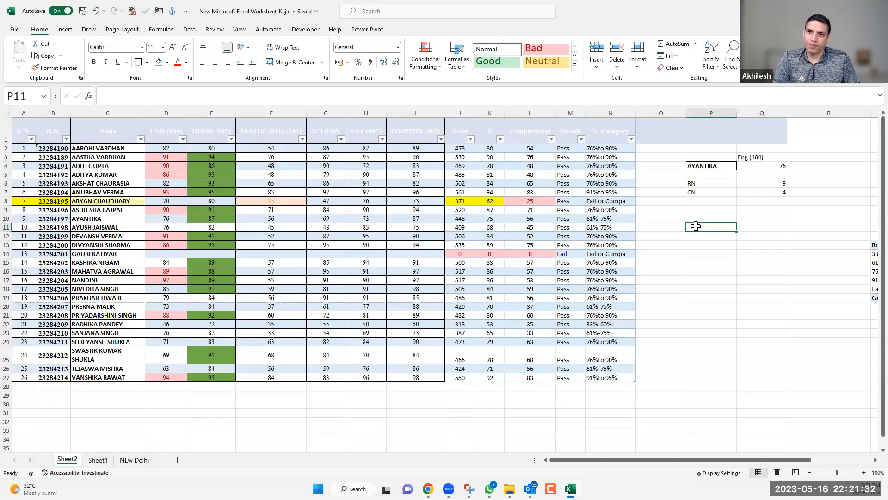
pyautogui.write('A')
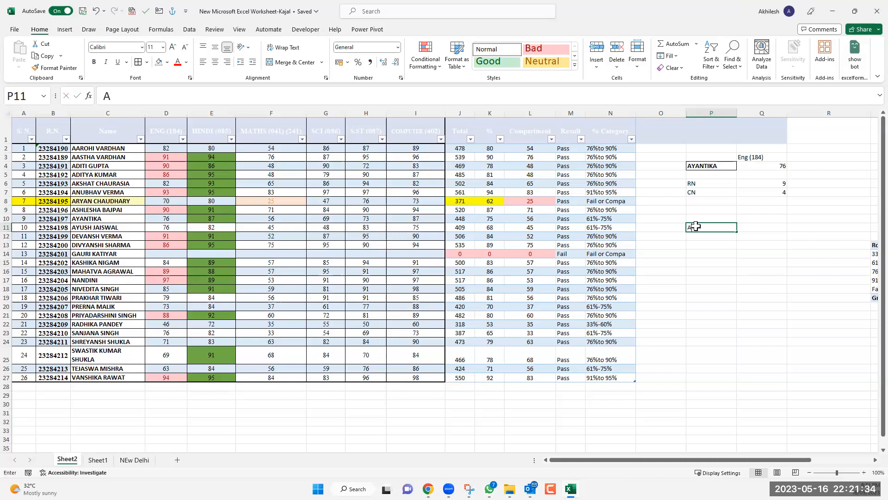
pyautogui.write('yantika')
pyautogui.press('Return')
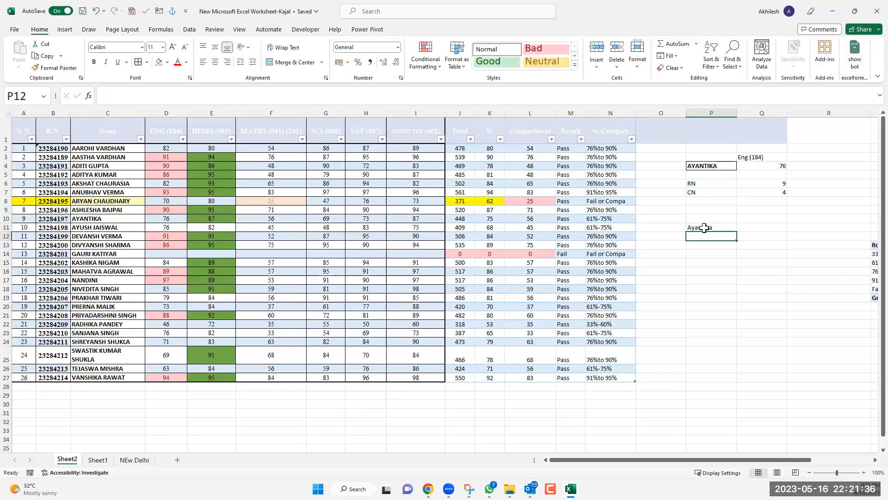
pyautogui.press('Up')
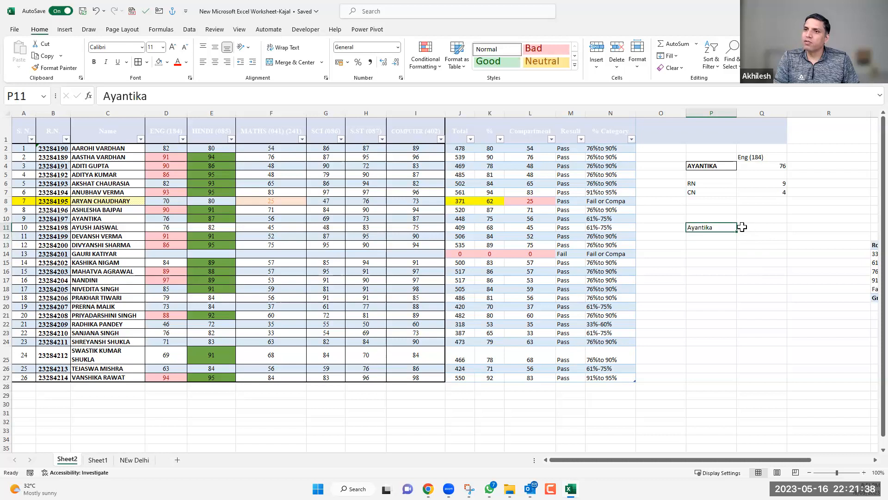
pyautogui.press('Right')
# - Remove the custom fill from the table's header row A1:N1 so the table style's header color applies
pyautogui.moveTo(23, 130); pyautogui.dragTo(600, 133)
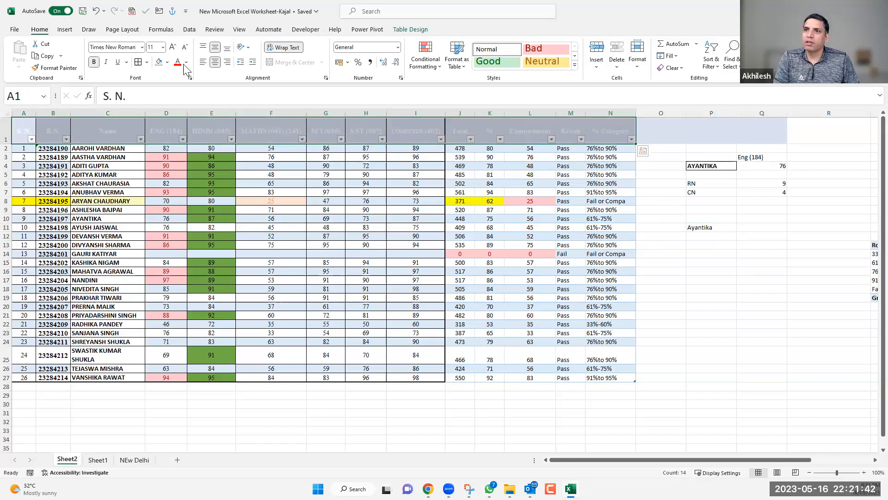
pyautogui.click(167, 62)
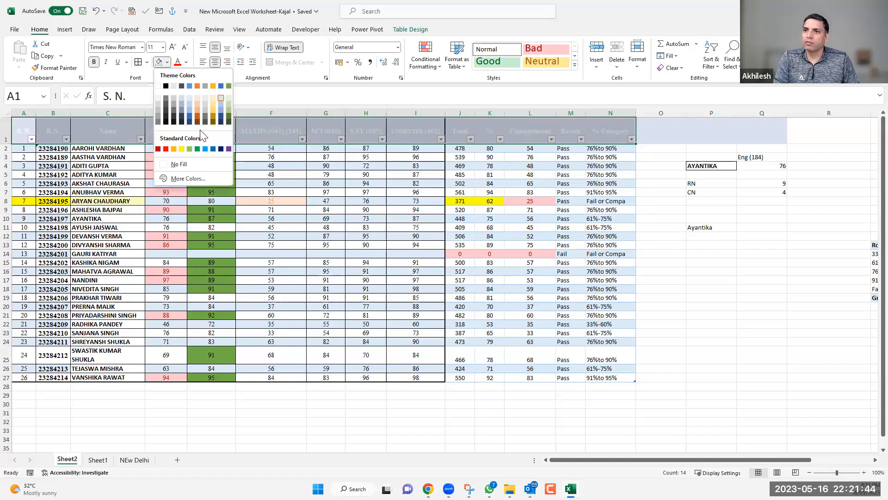
pyautogui.click(218, 227)
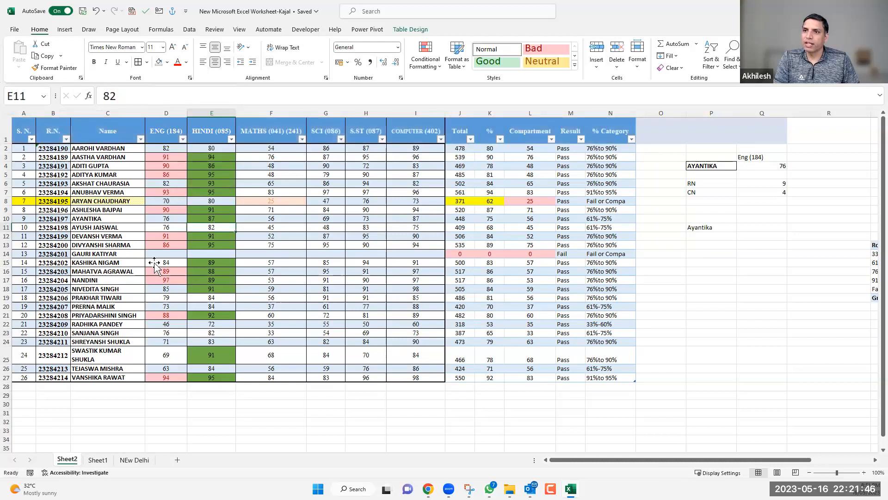
pyautogui.click(166, 131)
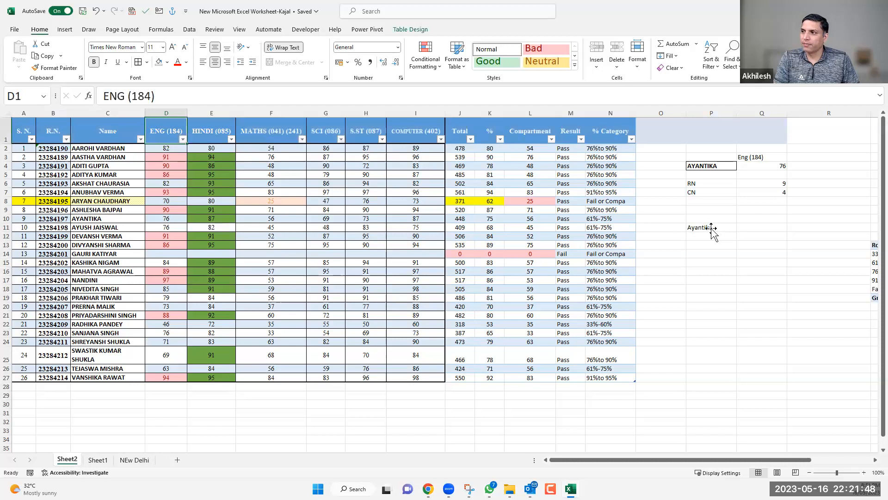
# - Enter =VLOOKUP(P11,C:D,2,0) in Q11 to return the student's English mark
pyautogui.click(712, 228)
pyautogui.click(761, 226)
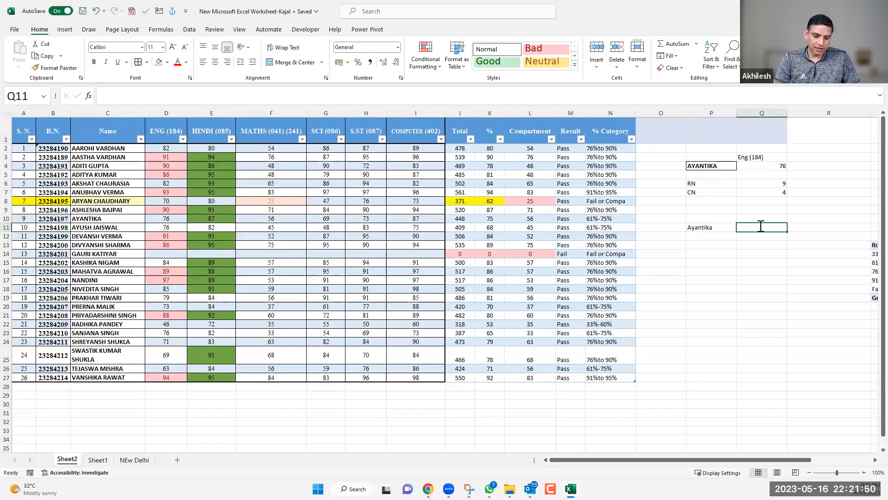
pyautogui.write('=vl')
pyautogui.press('Tab')
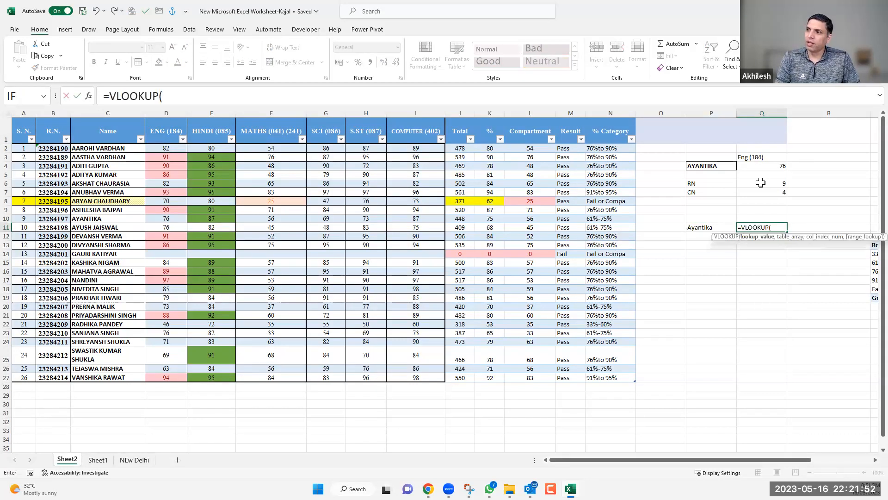
pyautogui.click(719, 226)
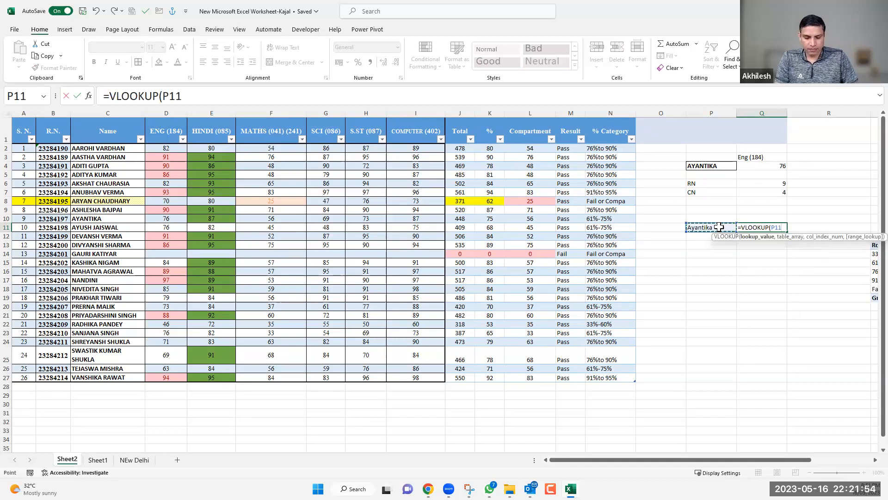
pyautogui.write(',')
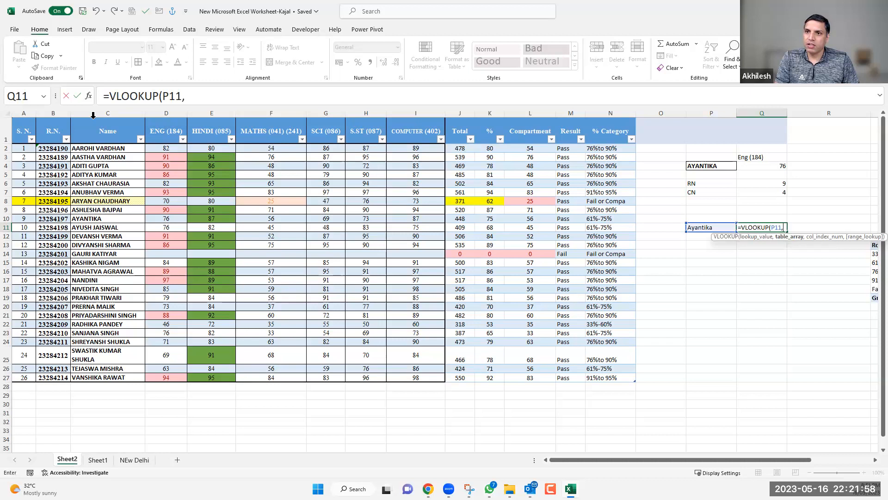
pyautogui.click(94, 113)
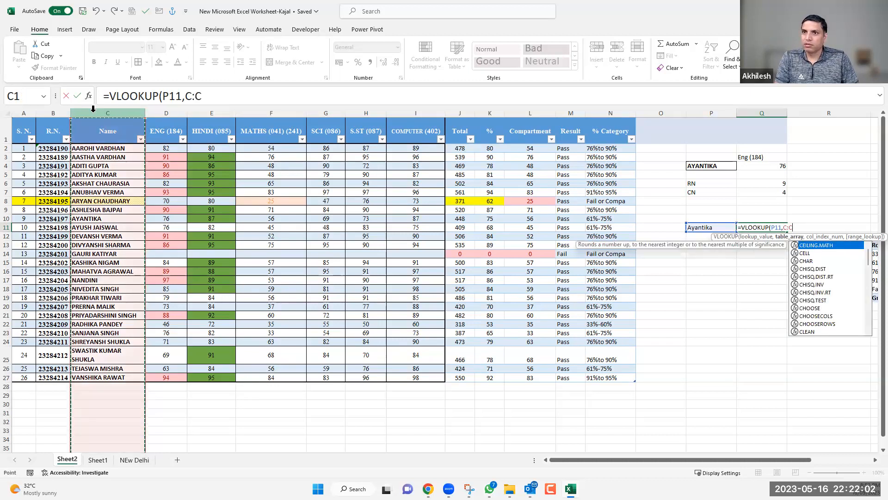
pyautogui.moveTo(113, 114); pyautogui.dragTo(238, 123)
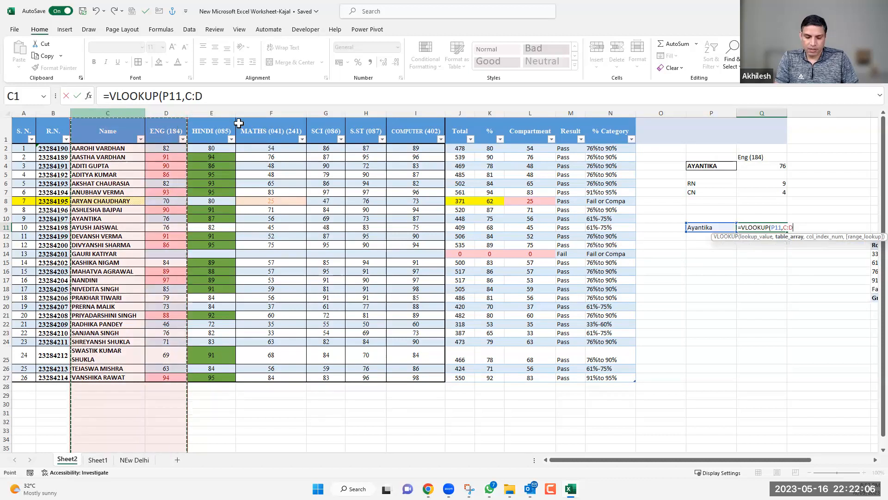
pyautogui.write(',')
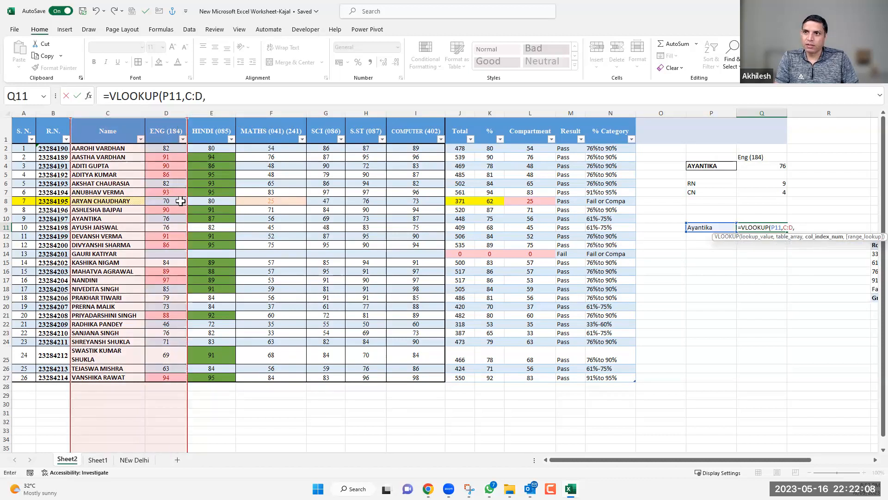
pyautogui.write('2')
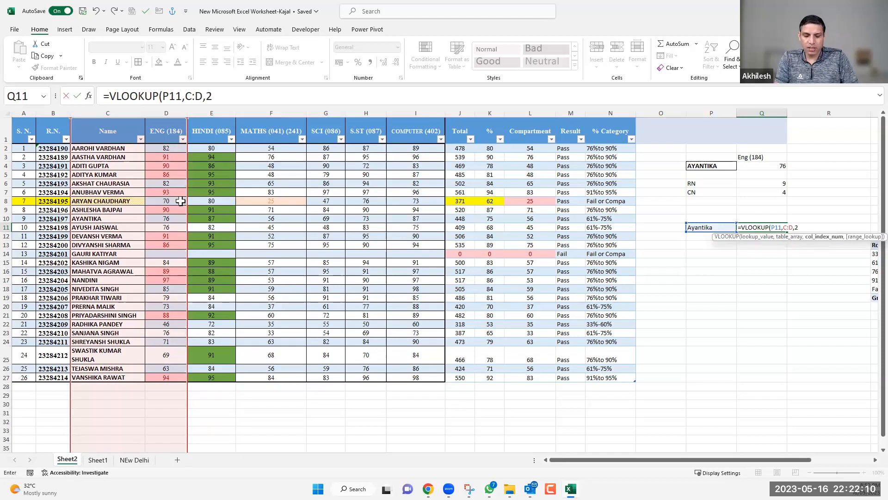
pyautogui.write(',0')
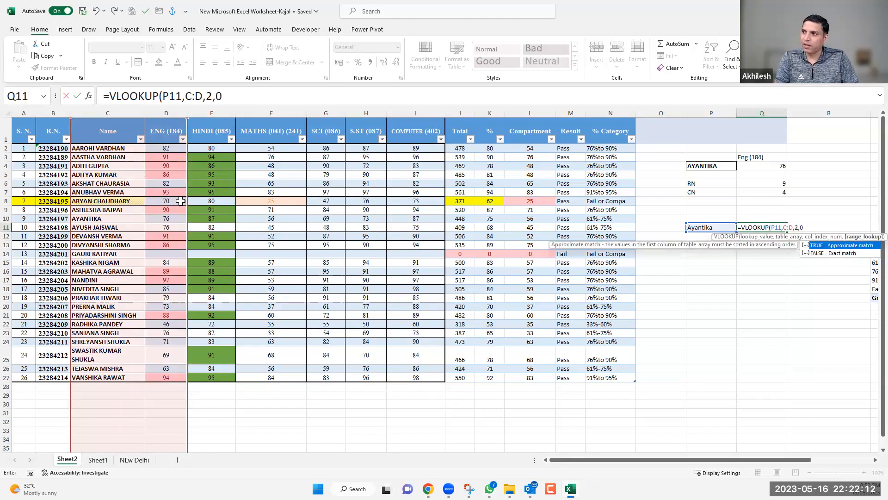
pyautogui.press('Return')
pyautogui.press('Up')
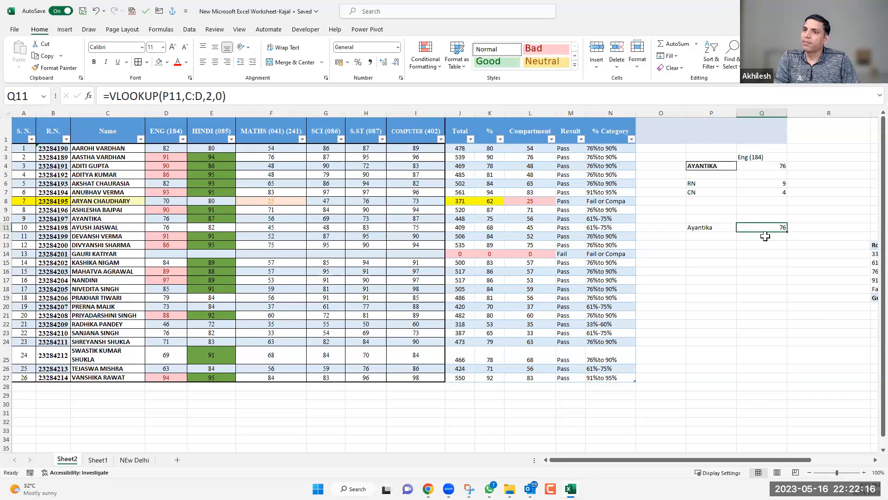
# - Fill the VLOOKUP formula from Q11 down to Q18
pyautogui.click(707, 237)
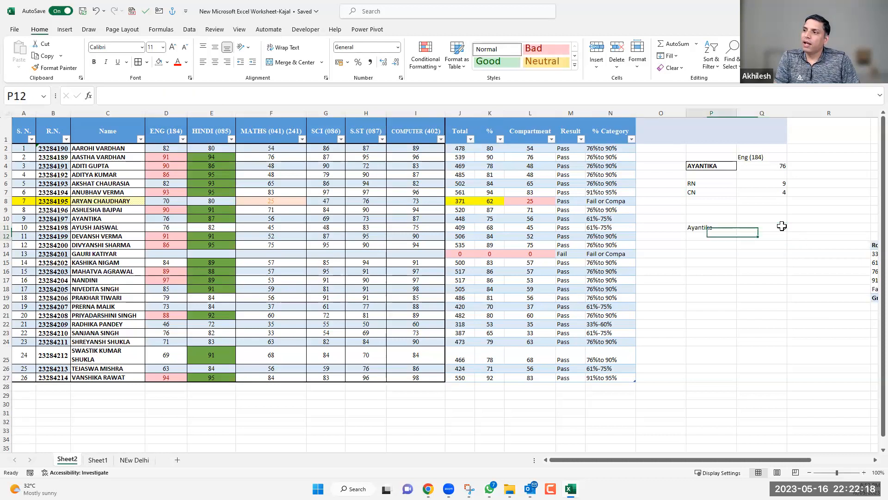
pyautogui.click(782, 227)
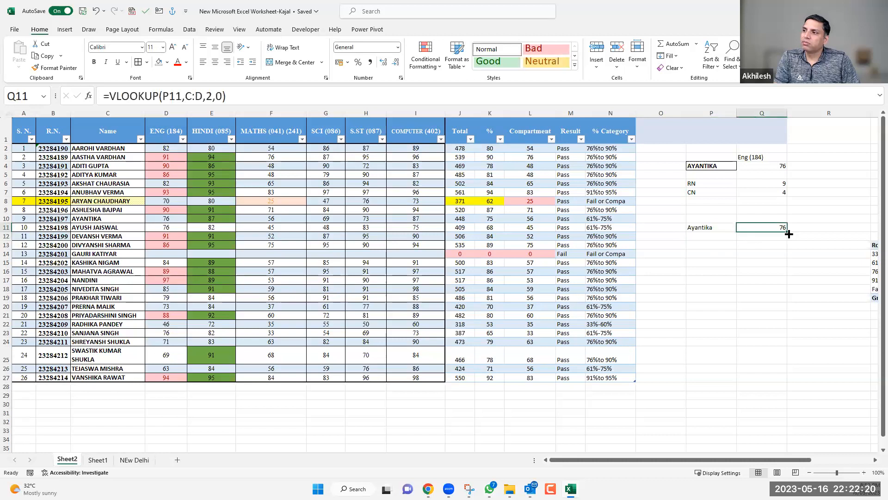
pyautogui.moveTo(788, 234); pyautogui.dragTo(786, 294)
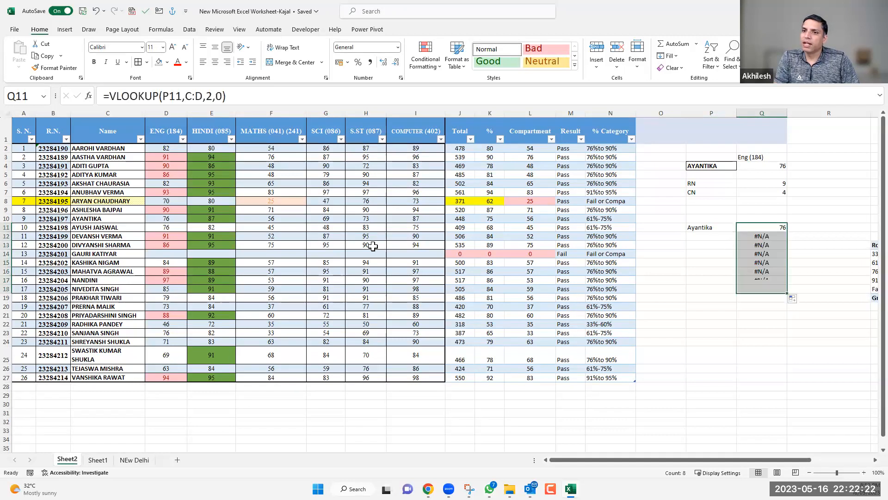
# - Copy the student names in C5, C12, C17 and C18 into the lookup list starting at P12
pyautogui.click(712, 237)
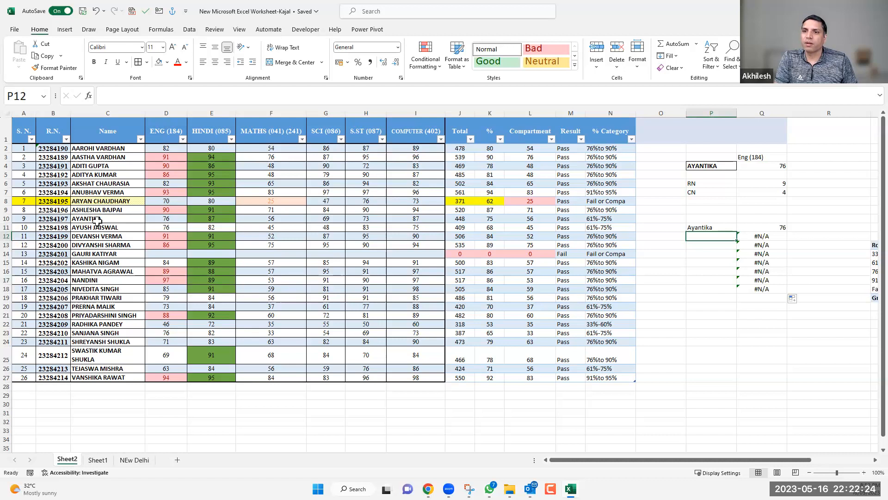
pyautogui.click(94, 175)
pyautogui.keyDown('ctrl'); pyautogui.click(97, 236); pyautogui.keyUp('ctrl')
pyautogui.keyDown('ctrl'); pyautogui.click(95, 280); pyautogui.keyUp('ctrl')
pyautogui.keyDown('ctrl'); pyautogui.click(97, 289); pyautogui.keyUp('ctrl')
pyautogui.hotkey('ctrl', 'c')
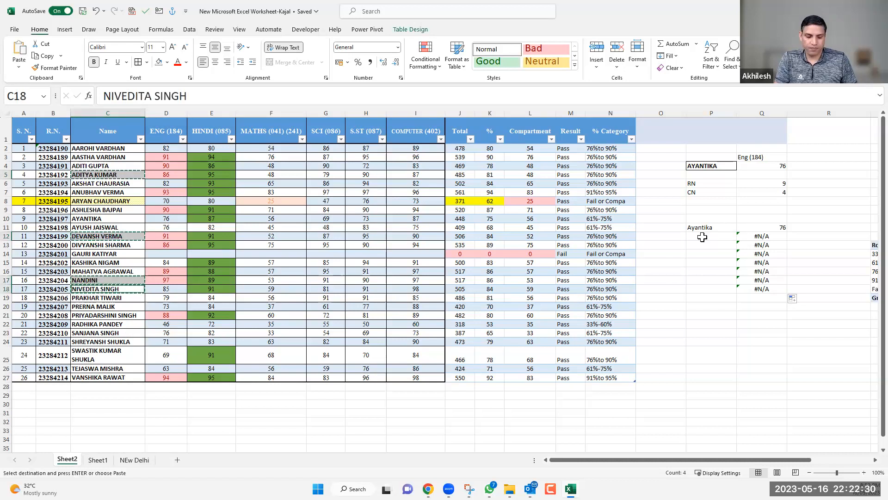
pyautogui.click(702, 237)
pyautogui.hotkey('ctrl', 'v')
pyautogui.click(717, 306)
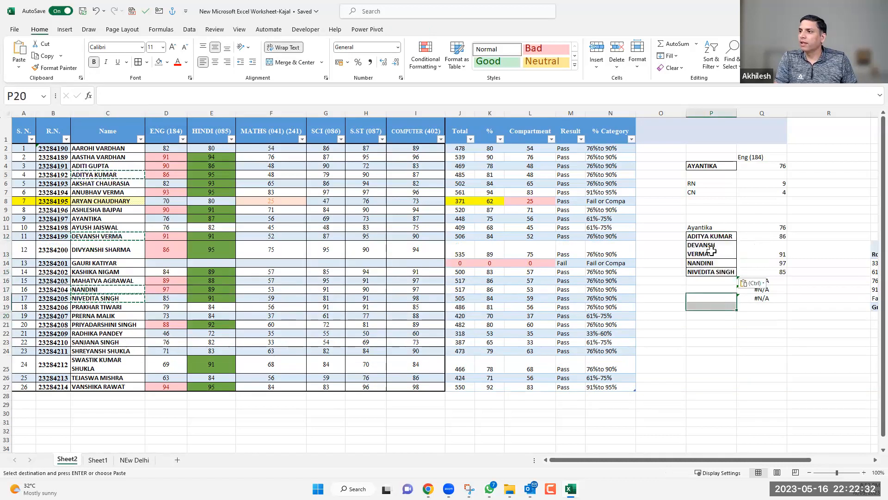
# - Delete the surname from the student name in P13, keeping only the first name
pyautogui.click(719, 253)
pyautogui.doubleClick(720, 253)
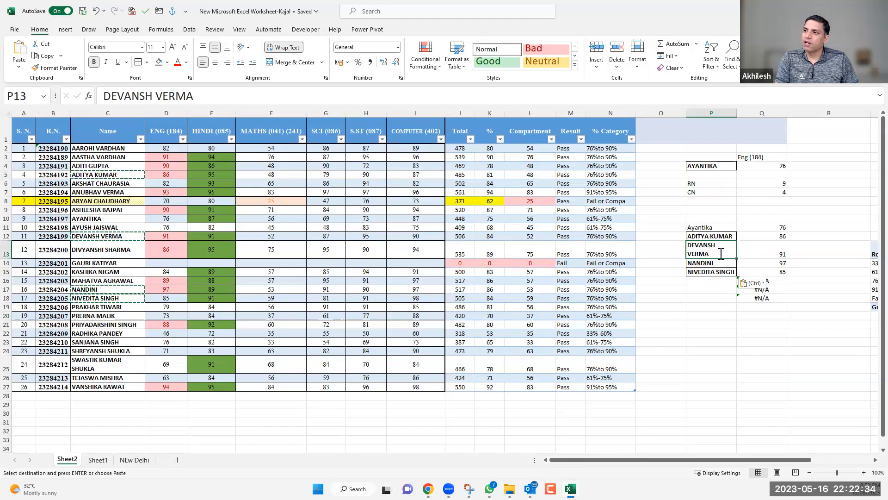
pyautogui.press('BackSpace')
pyautogui.press('BackSpace')
pyautogui.press('BackSpace')
pyautogui.press('BackSpace')
pyautogui.press('BackSpace')
pyautogui.press('BackSpace')
pyautogui.press('Return')
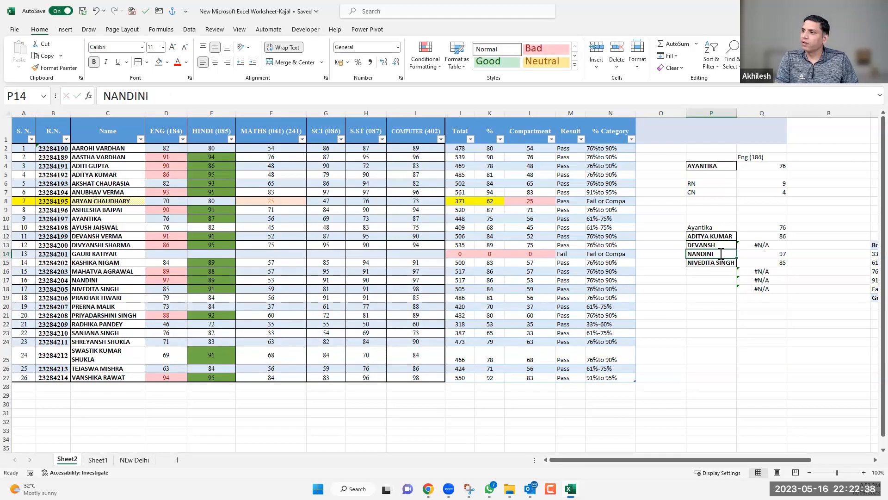
# - Clear the surplus lookup formulas in Q16:Q20 and review the VLOOKUP formula in Q13
pyautogui.moveTo(772, 273); pyautogui.dragTo(771, 306)
pyautogui.press('Delete')
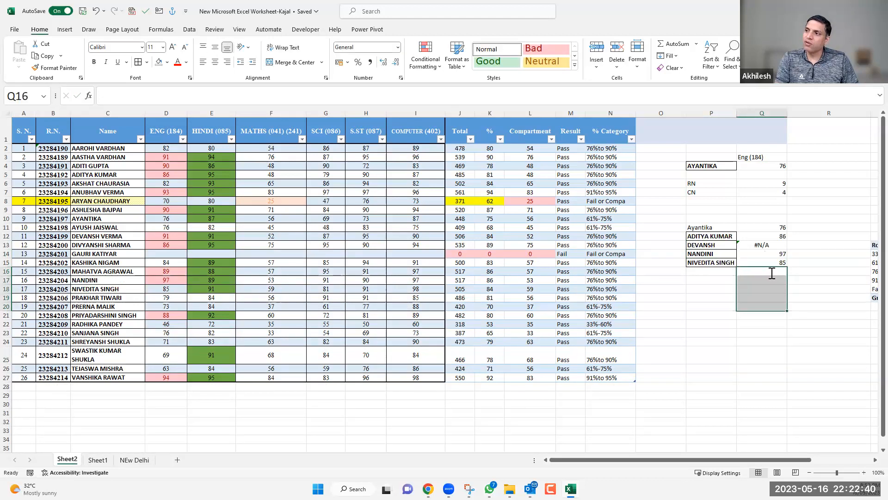
pyautogui.press('Up')
pyautogui.press('Up')
pyautogui.press('Up')
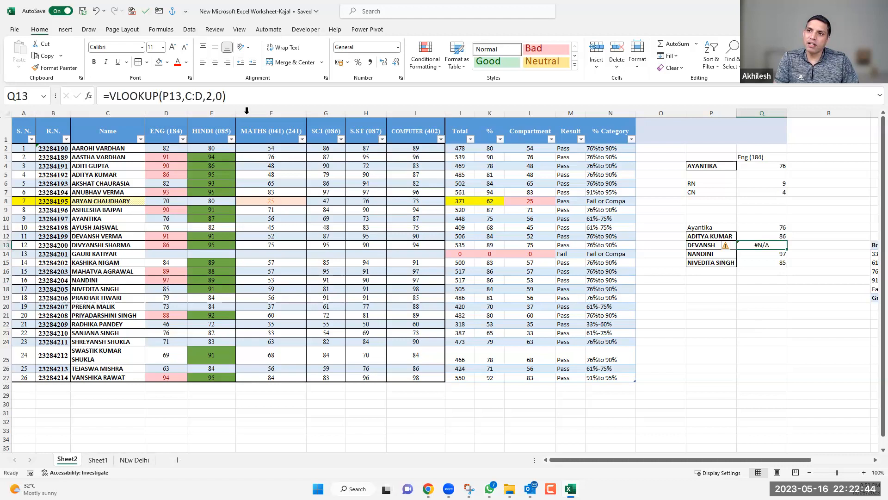
pyautogui.doubleClick(218, 96)
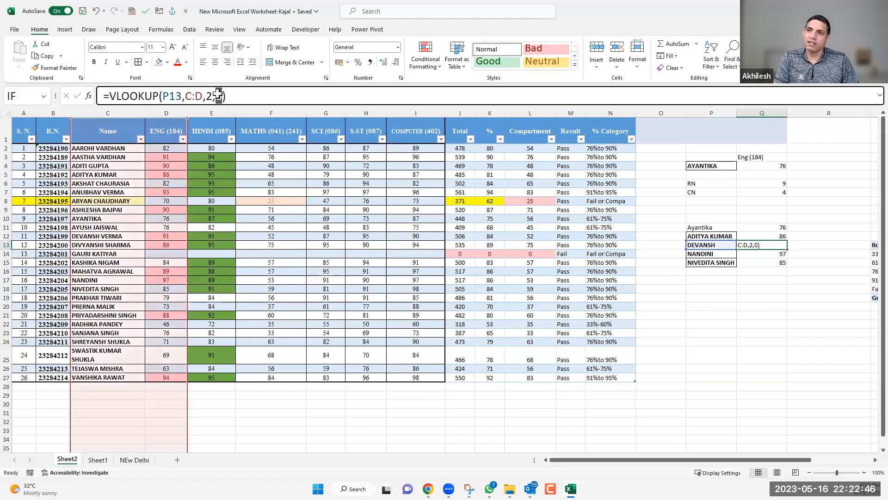
pyautogui.press('Escape')
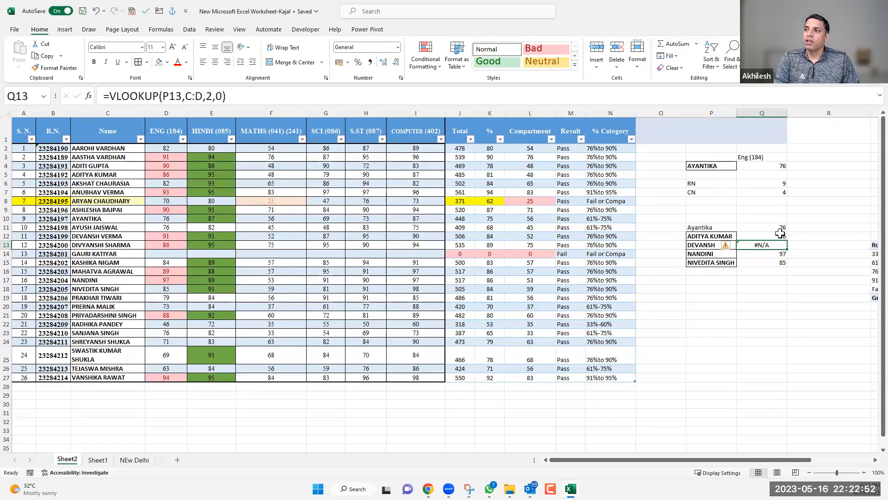
# - Wrap the VLOOKUP in Q11 in IFERROR with empty text ("") as the fallback and fill it down to Q15
pyautogui.press('Up')
pyautogui.press('Up')
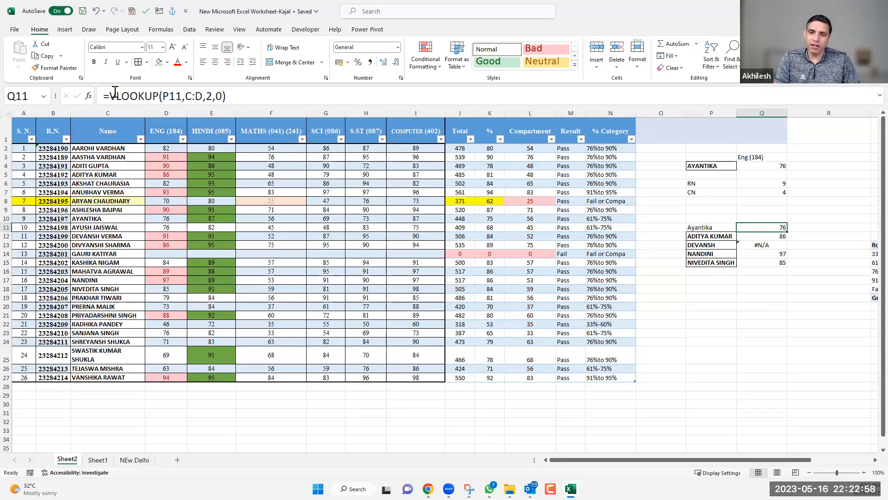
pyautogui.click(115, 92)
pyautogui.write('if')
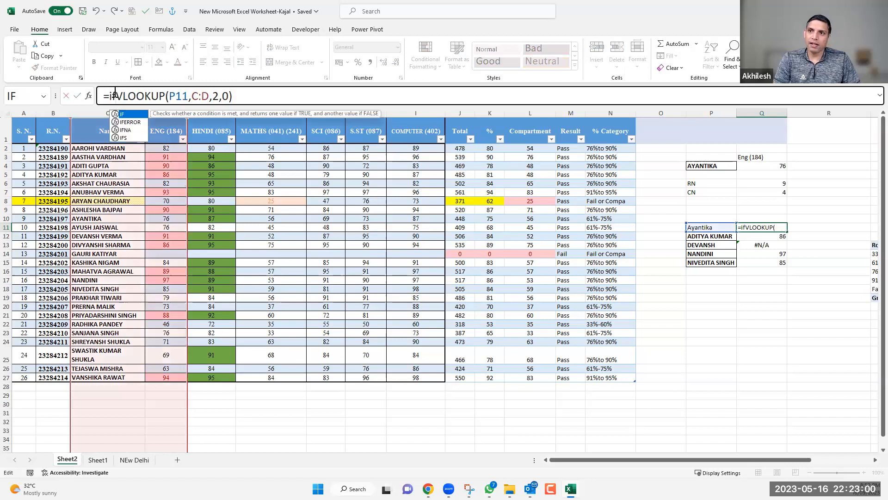
pyautogui.press('Down')
pyautogui.press('Tab')
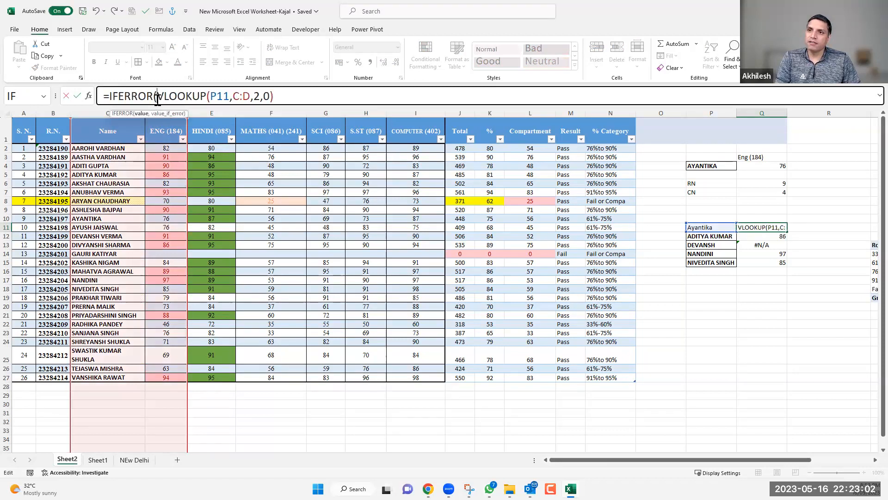
pyautogui.hotkey('shift', 'Right')
pyautogui.hotkey('shift', 'End')
pyautogui.press('End')
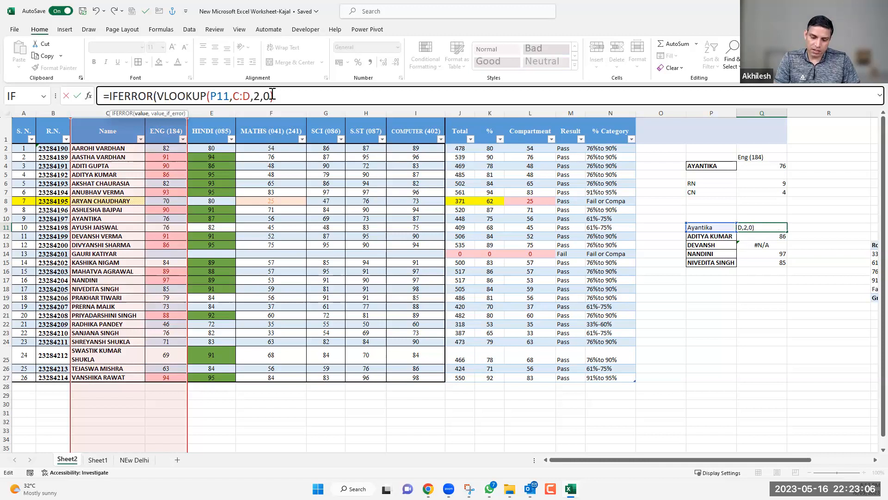
pyautogui.write(',""')
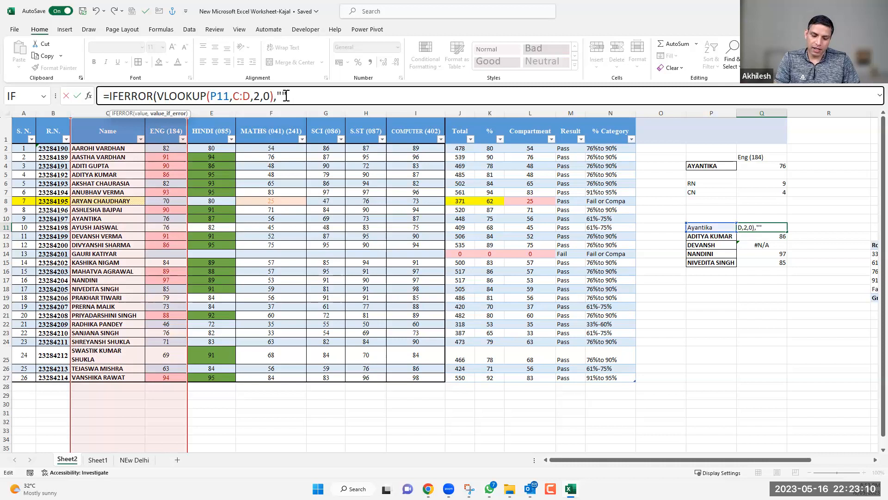
pyautogui.write(')')
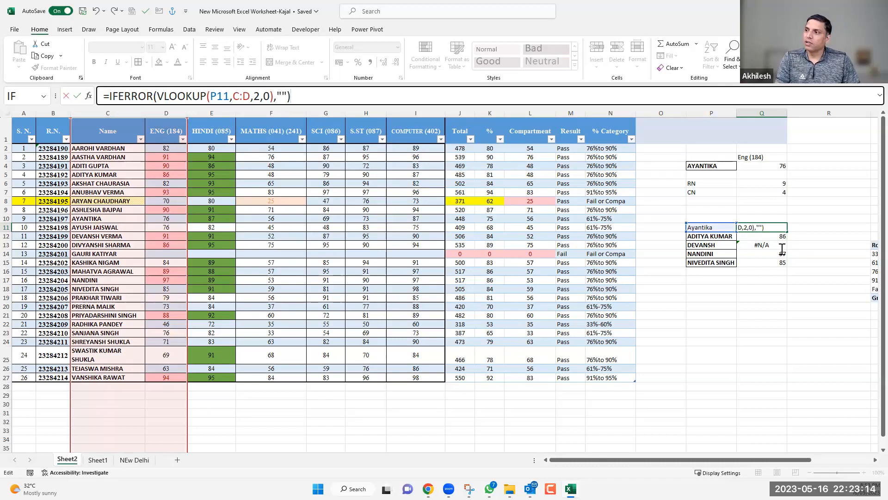
pyautogui.press('Return')
pyautogui.click(786, 231)
pyautogui.moveTo(788, 234); pyautogui.dragTo(786, 262)
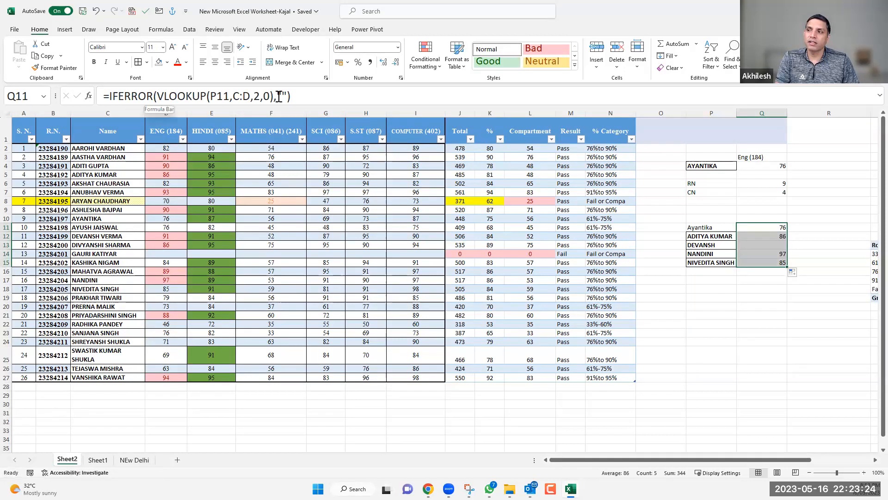
# - Change the IFERROR fallback in Q13 to the text "Not Found"
pyautogui.click(777, 246)
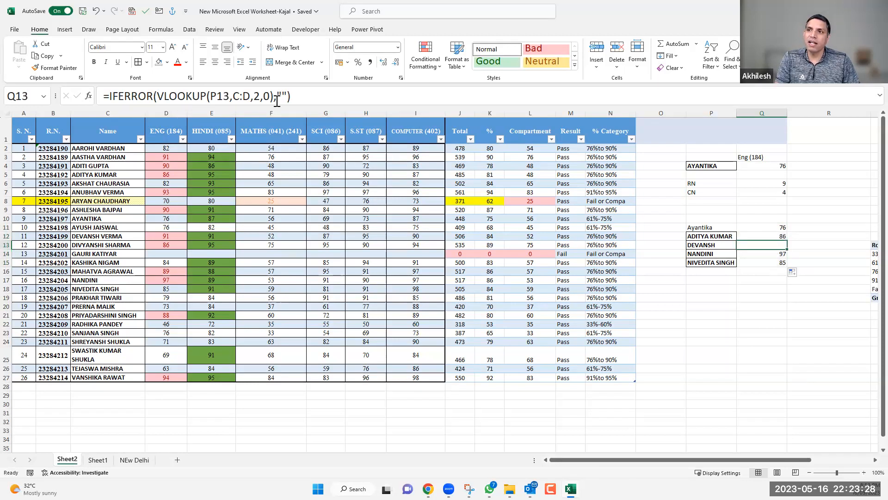
pyautogui.click(284, 98)
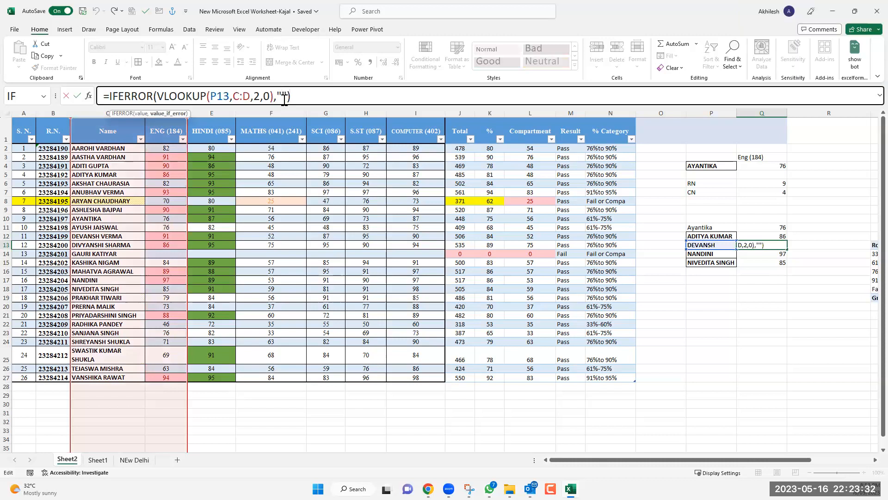
pyautogui.write('Not Foun')
pyautogui.write('d')
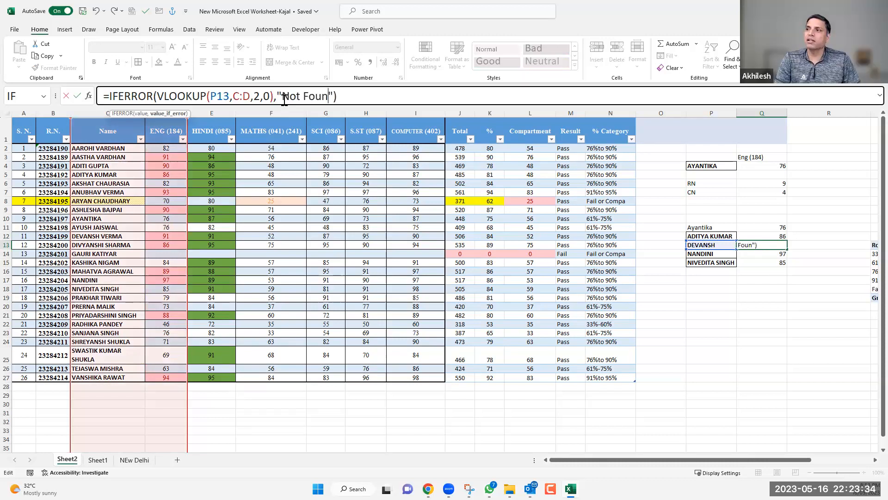
pyautogui.press('Return')
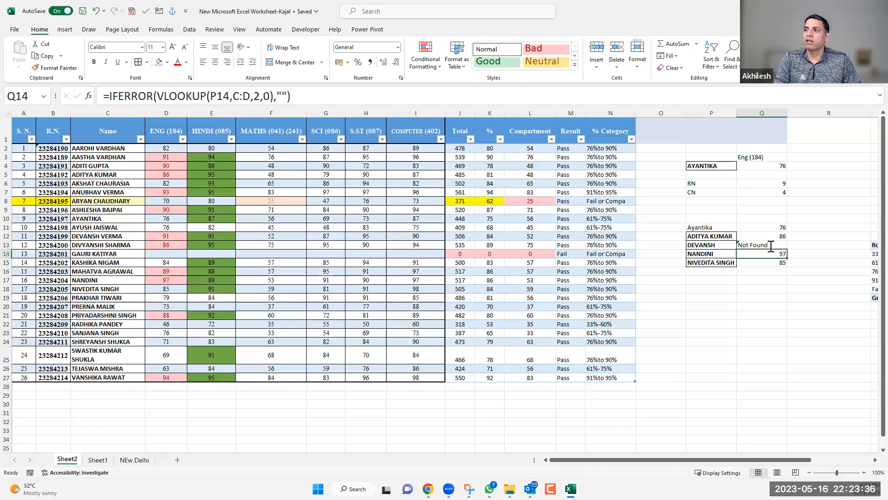
pyautogui.click(771, 246)
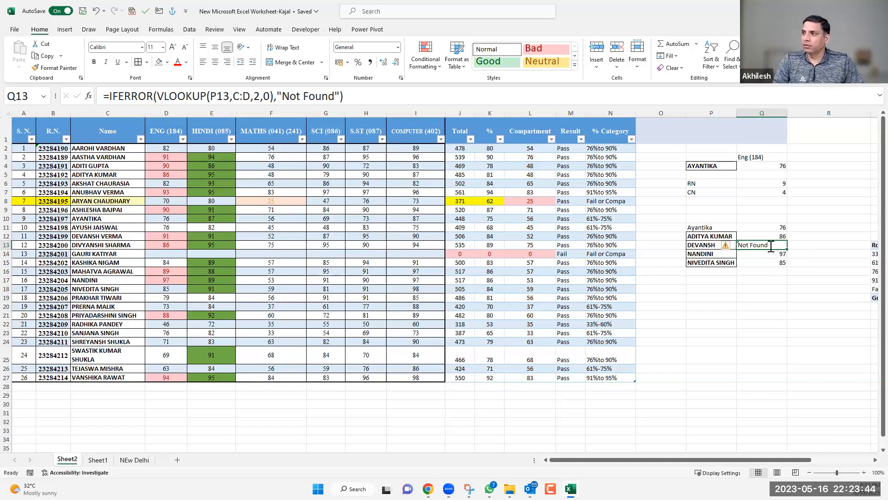
# - Insert a blank column at R beside the lookup results and hide columns F through N
pyautogui.rightClick(842, 115)
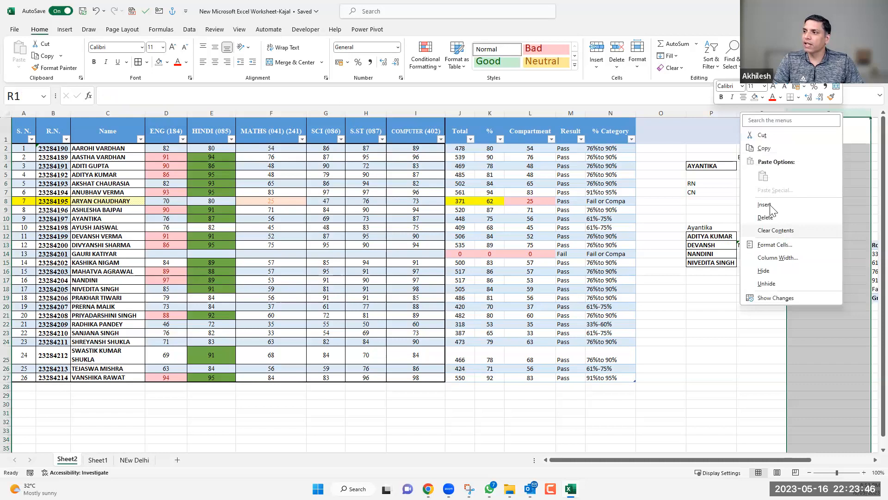
pyautogui.click(766, 205)
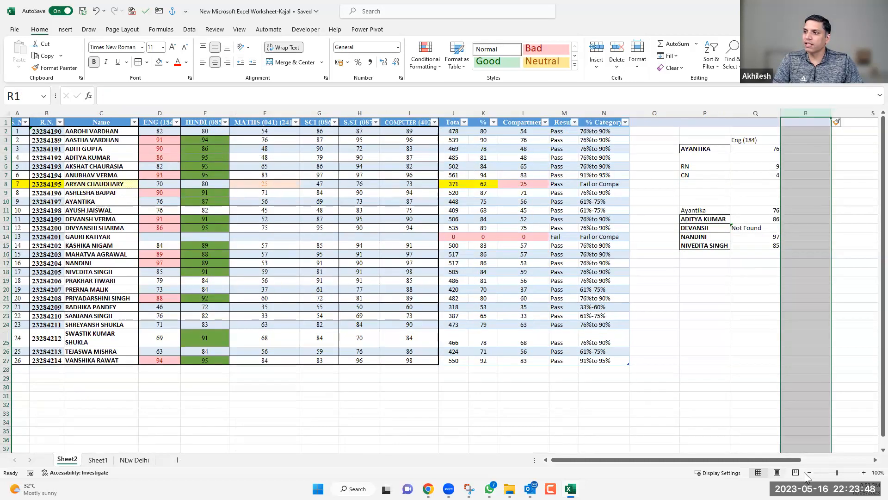
pyautogui.click(806, 472)
pyautogui.click(805, 472)
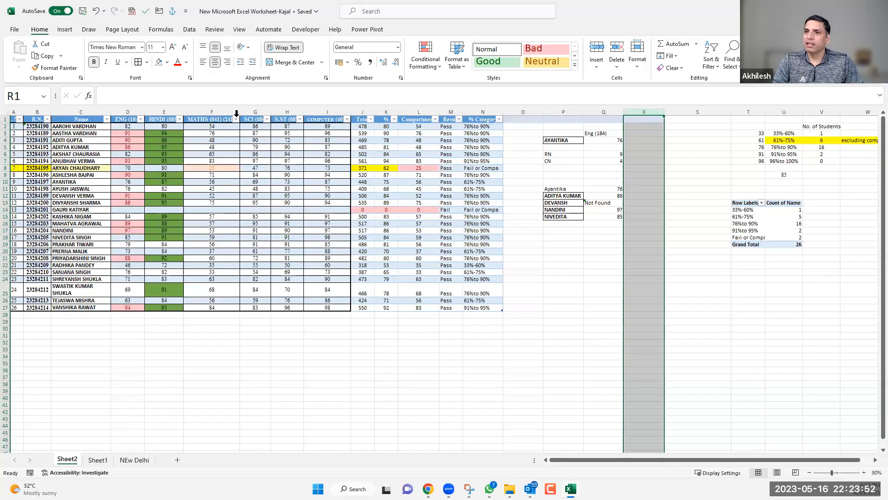
pyautogui.moveTo(482, 111); pyautogui.dragTo(207, 115)
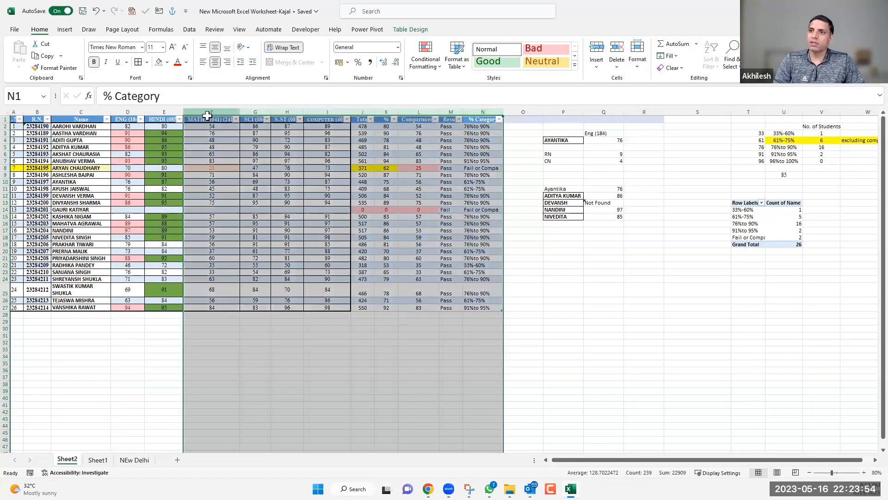
pyautogui.hotkey('ctrl', '0')
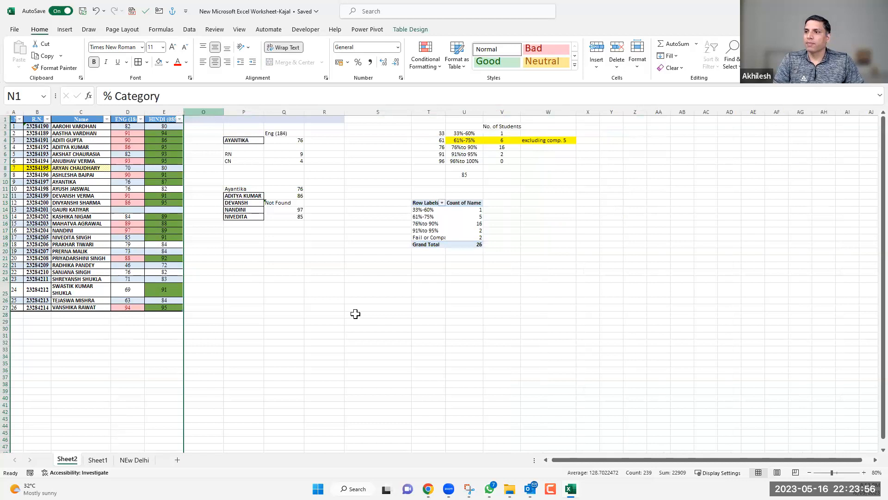
# - Enter the headings "Vlookup + Ifferror" in Q10 and "Xlookup" in R10, and centre the heading in R10
pyautogui.scroll(3, 355, 313)
pyautogui.scroll(2, 415, 280)
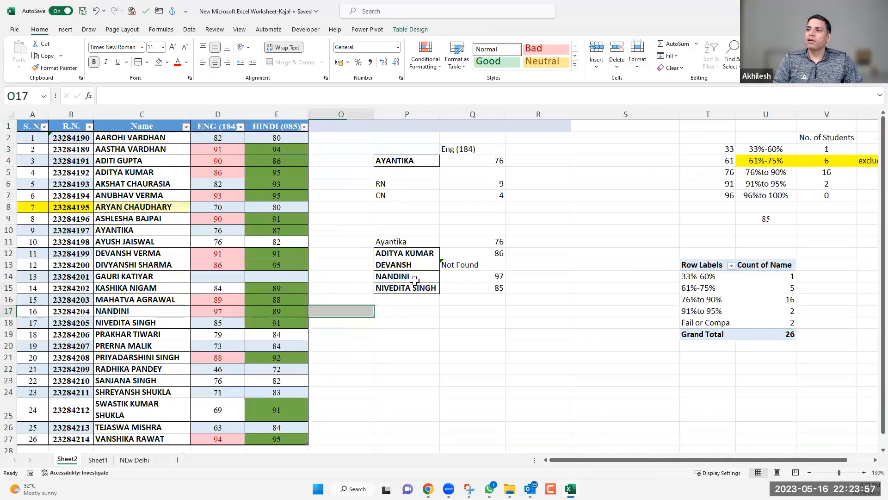
pyautogui.click(470, 228)
pyautogui.write('V')
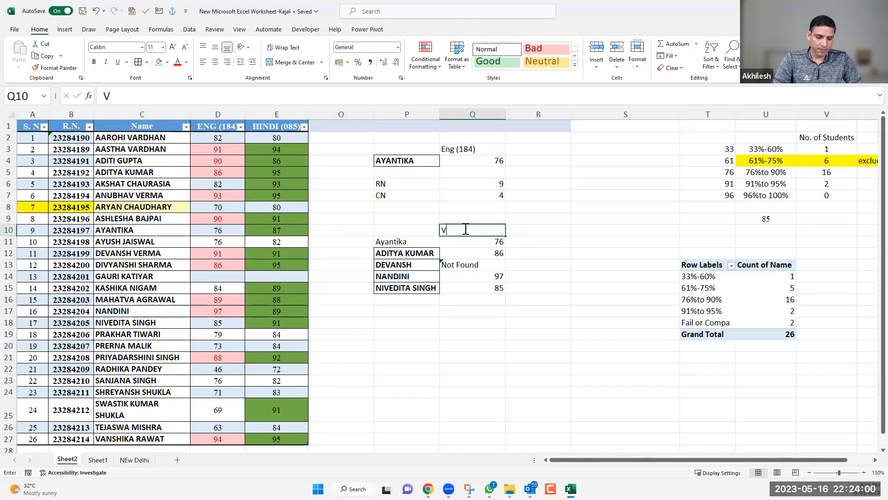
pyautogui.write('lookup')
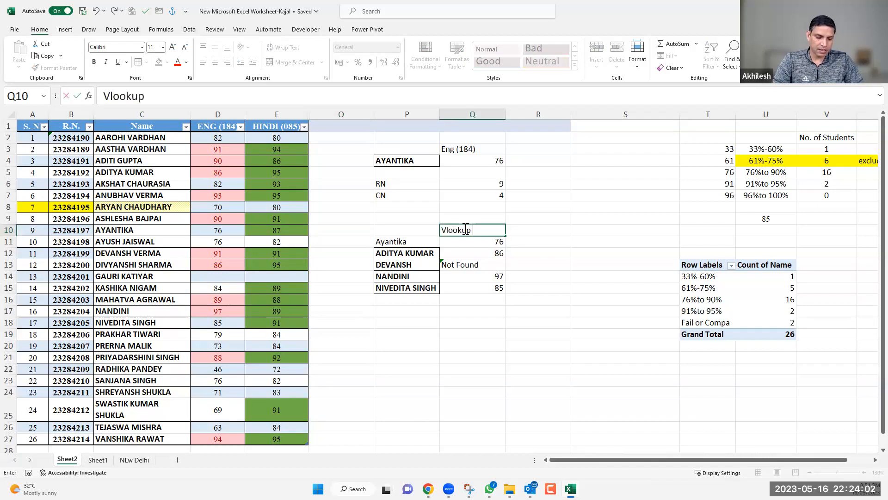
pyautogui.write(' + Ifferror')
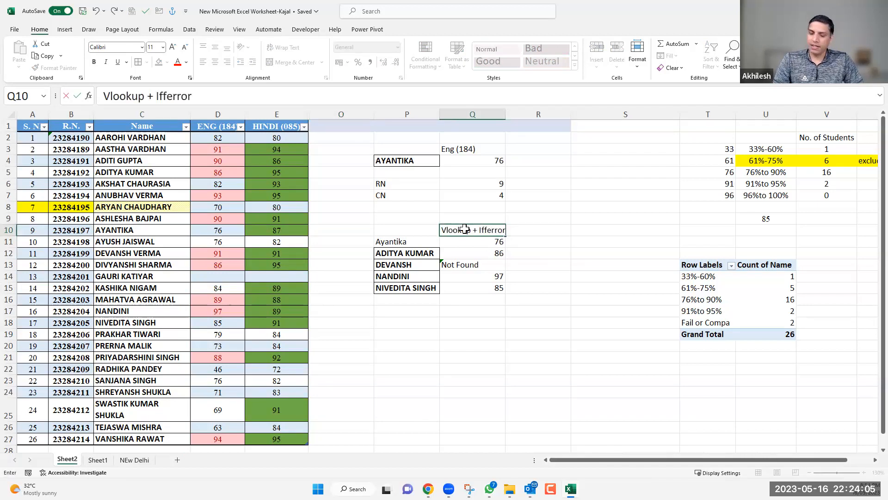
pyautogui.press('Tab')
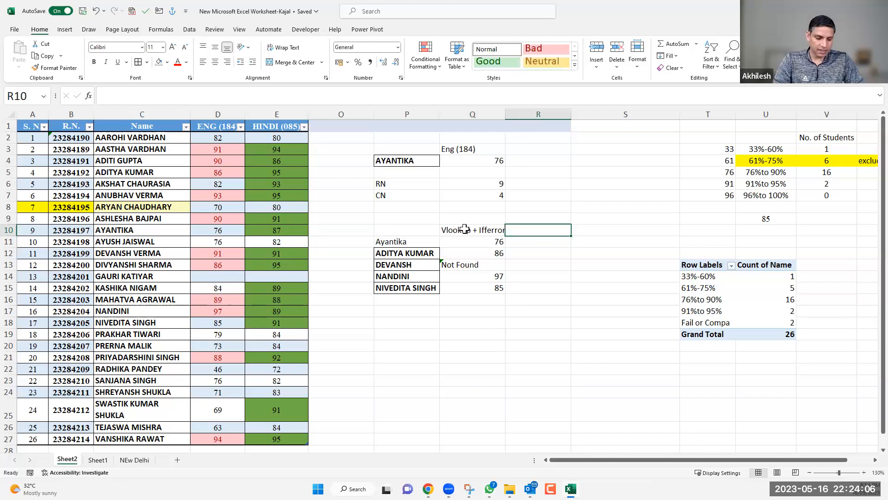
pyautogui.write('Xloo')
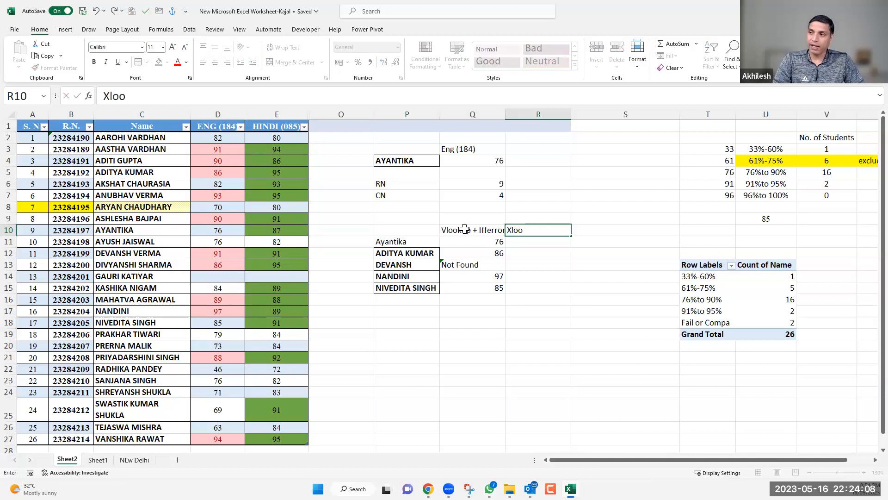
pyautogui.write('kup')
pyautogui.press('Tab')
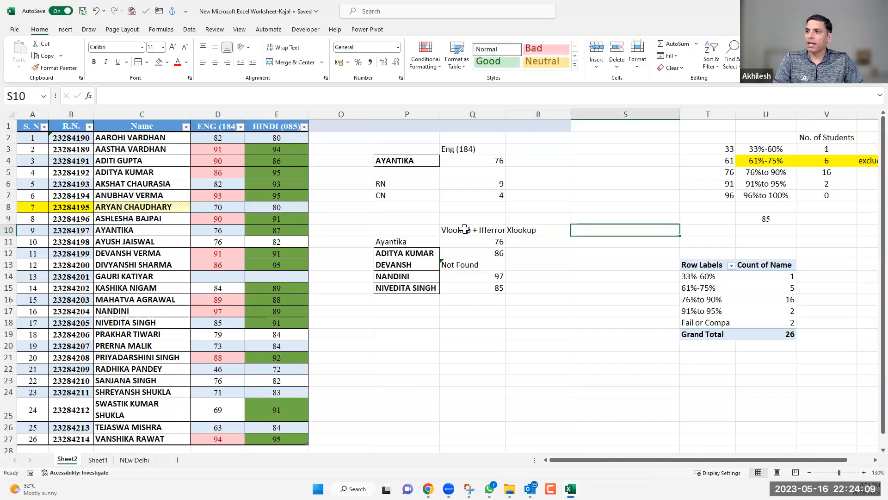
pyautogui.click(529, 228)
pyautogui.click(214, 62)
# - Enter =XLOOKUP(P11,C:C,D:D) in R11 to return the student's English marks
pyautogui.click(533, 242)
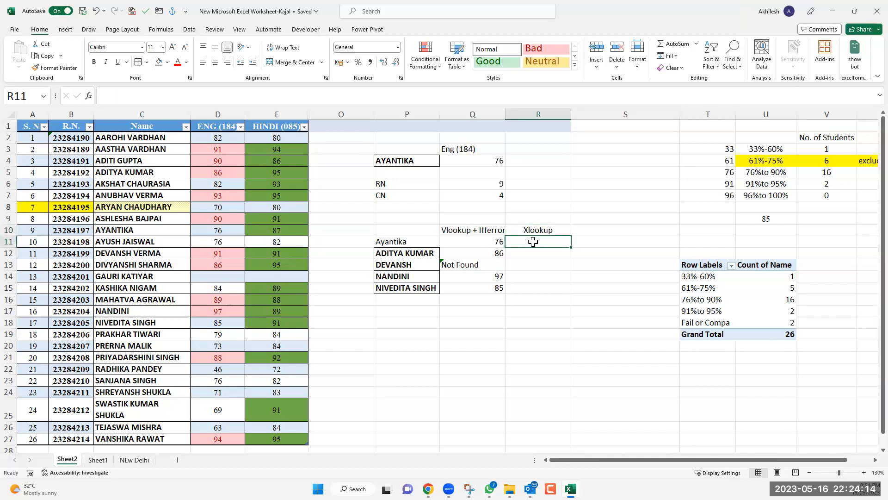
pyautogui.write('=x')
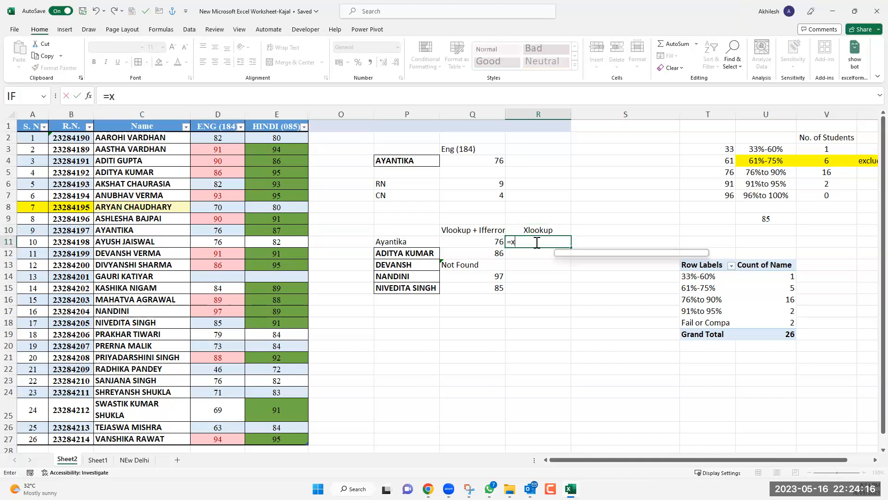
pyautogui.write('lo')
pyautogui.press('Tab')
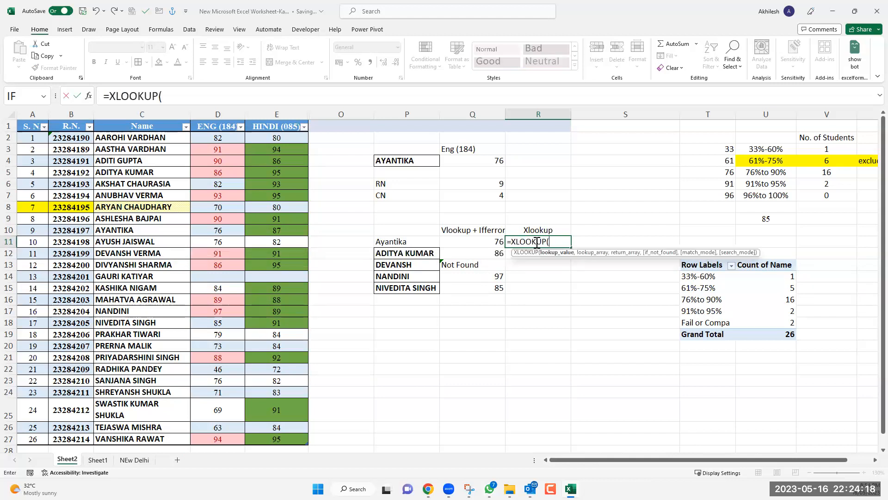
pyautogui.click(393, 242)
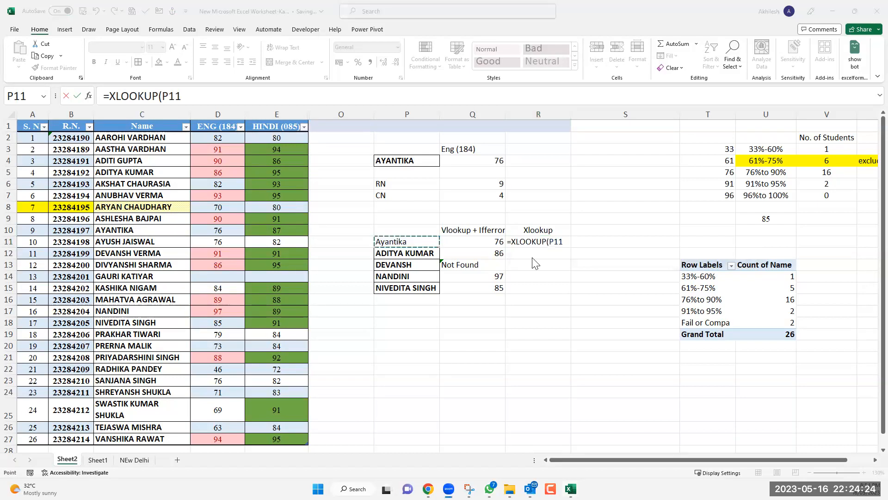
pyautogui.click(564, 244)
pyautogui.write(',')
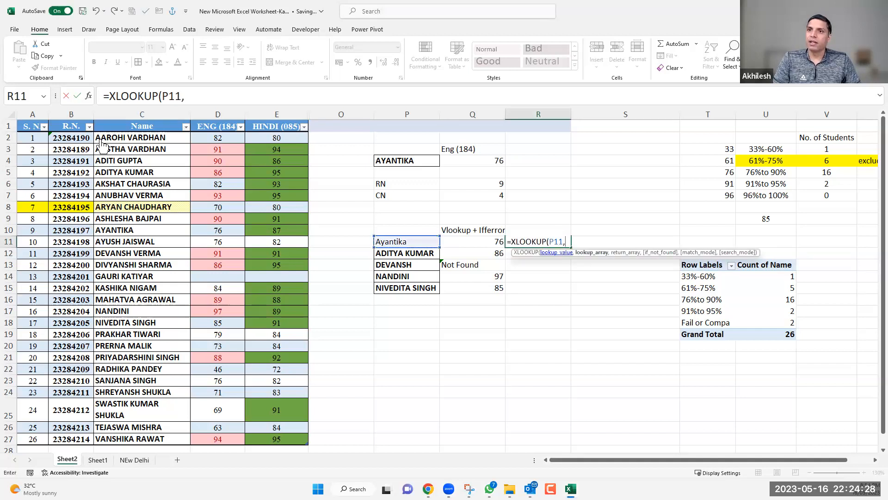
pyautogui.click(120, 120)
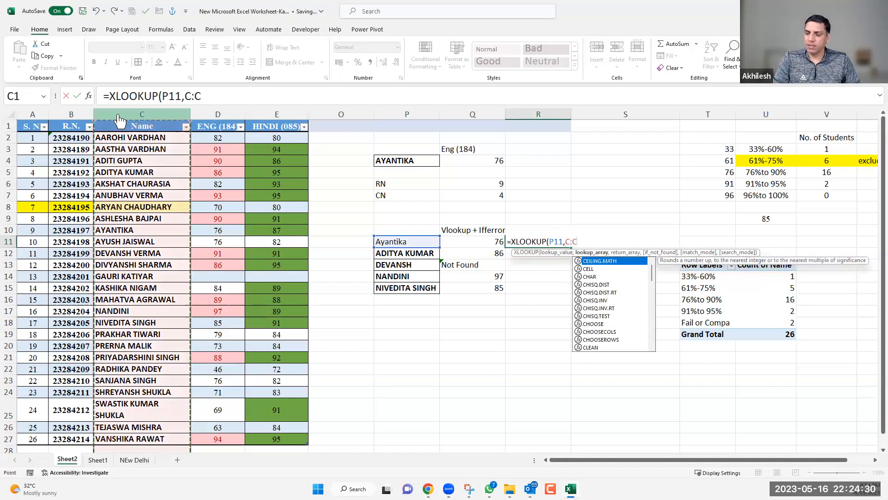
pyautogui.write(',')
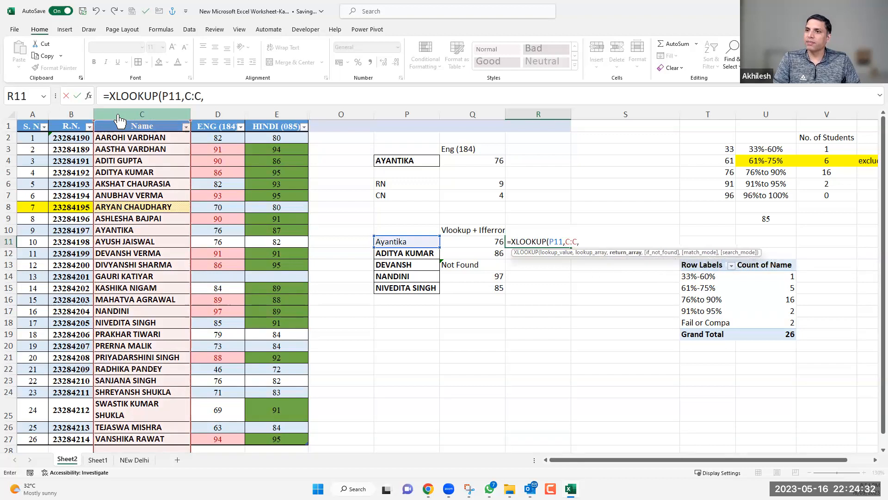
pyautogui.click(224, 108)
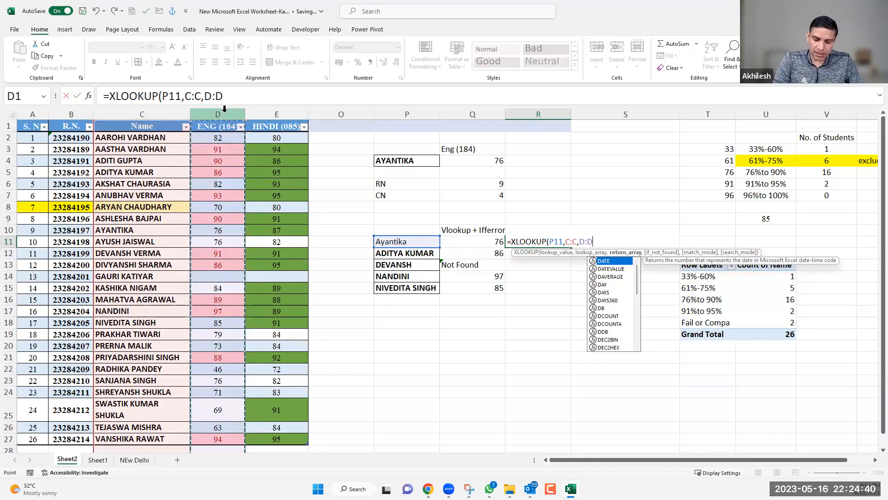
pyautogui.write(')')
pyautogui.press('Return')
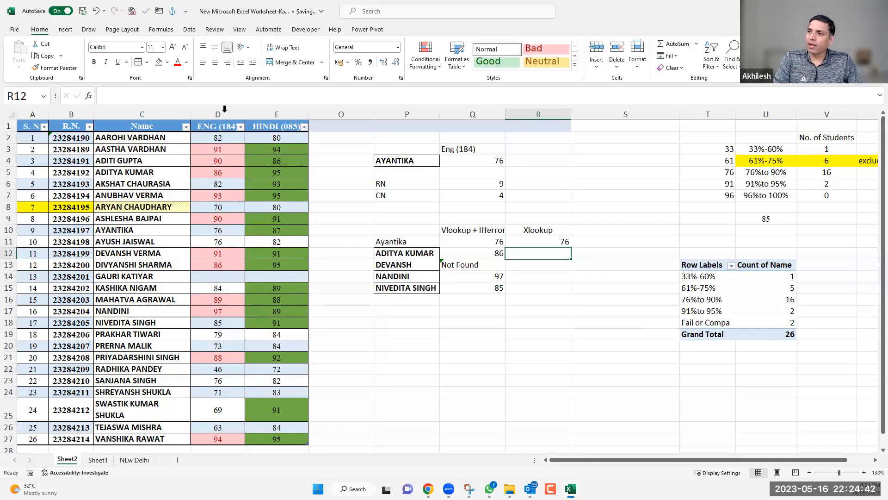
# - Fill the XLOOKUP formula from R11 down to R15 and inspect the formula in R13
pyautogui.press('Up')
pyautogui.hotkey('shift', 'Down')
pyautogui.hotkey('shift', 'Down')
pyautogui.hotkey('shift', 'Down')
pyautogui.hotkey('shift', 'Down')
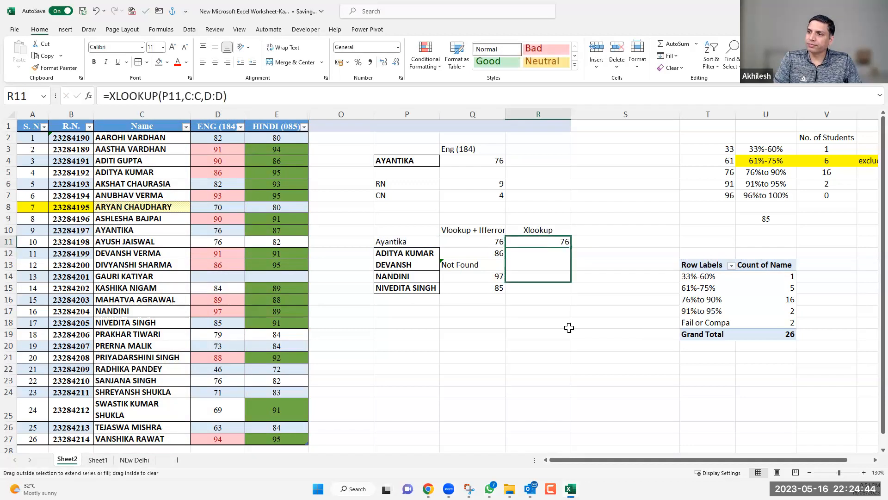
pyautogui.hotkey('ctrl', 'd')
pyautogui.click(566, 263)
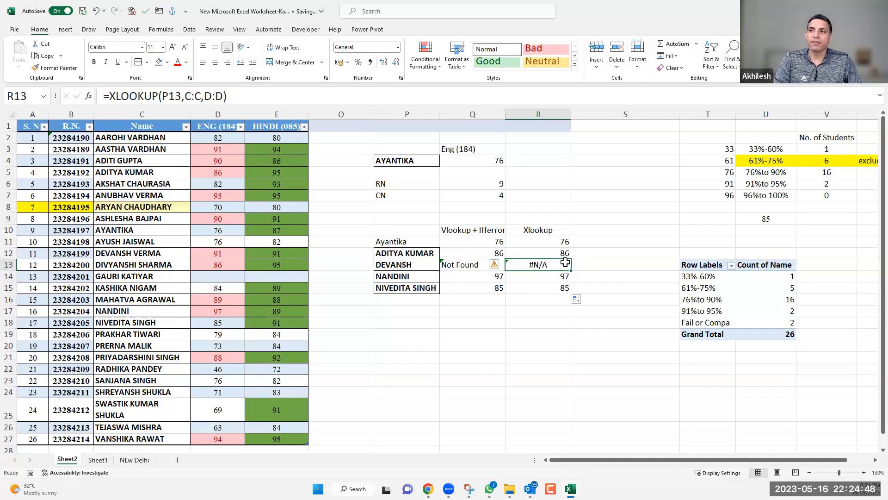
# - Add an empty text "" as the if_not_found argument of the XLOOKUP formula in R11
pyautogui.press('Up')
pyautogui.press('Up')
pyautogui.press('F2')
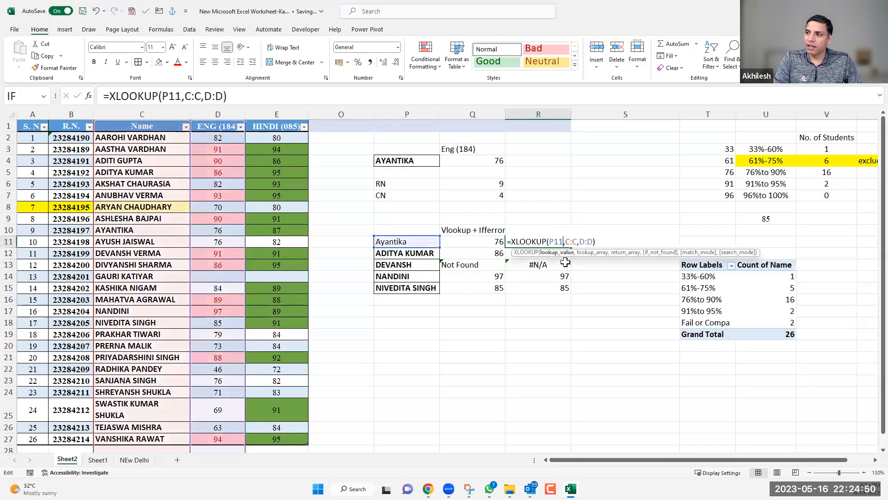
pyautogui.press('End')
pyautogui.press('BackSpace')
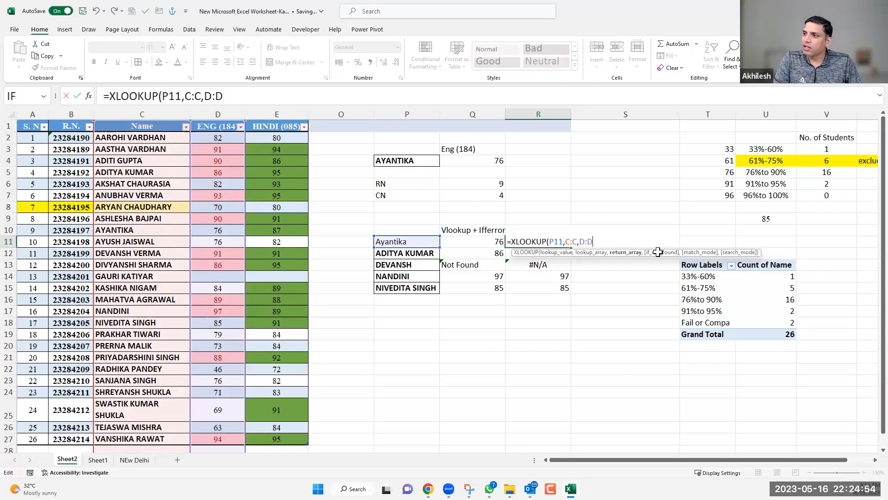
pyautogui.write(',')
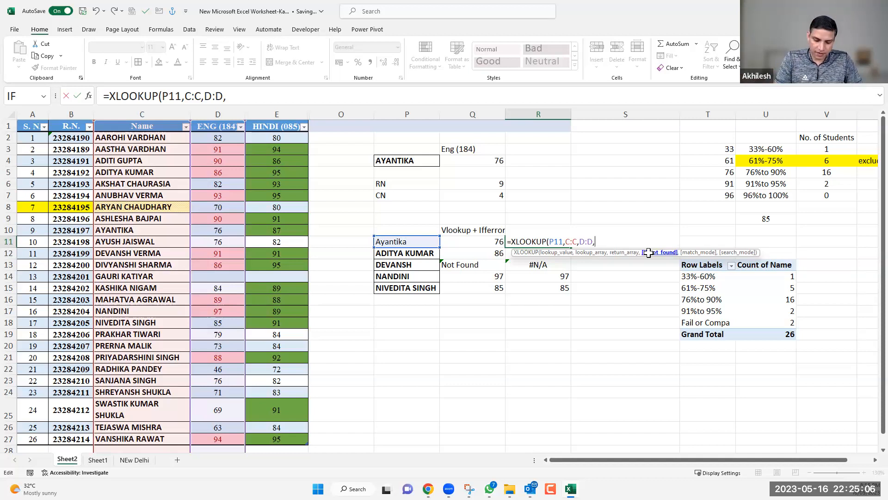
pyautogui.write('""')
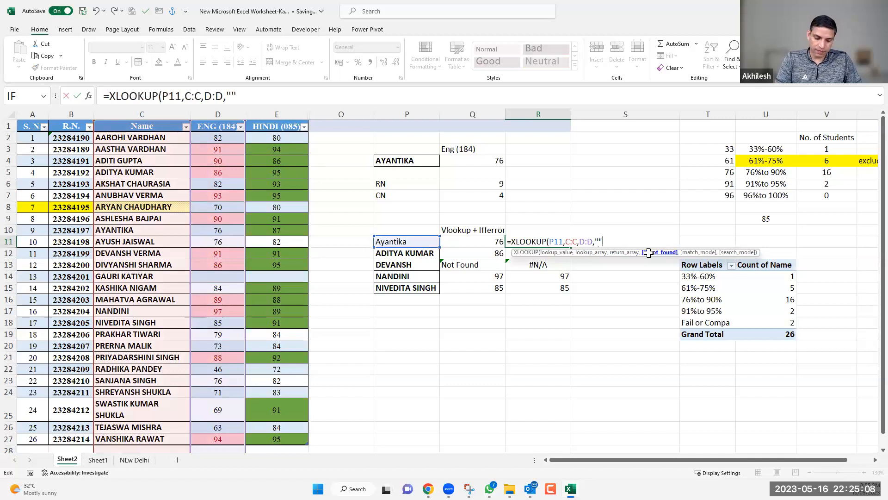
pyautogui.write(')')
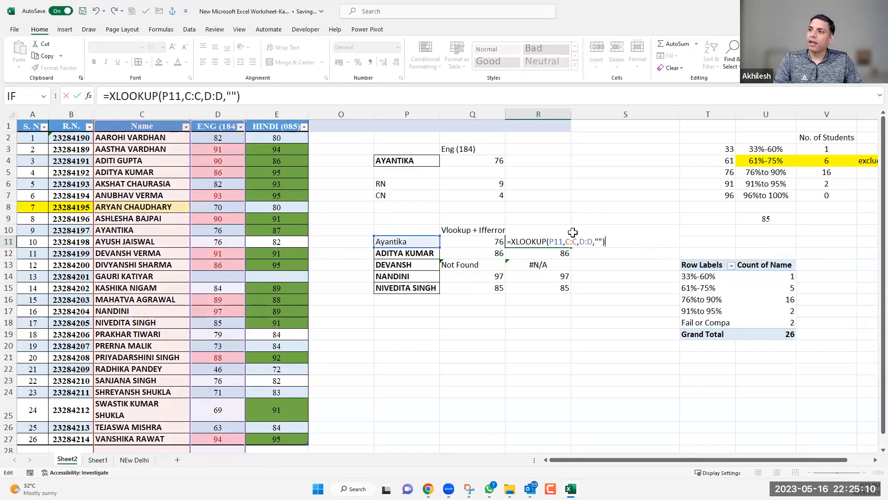
pyautogui.press('Return')
pyautogui.press('Up')
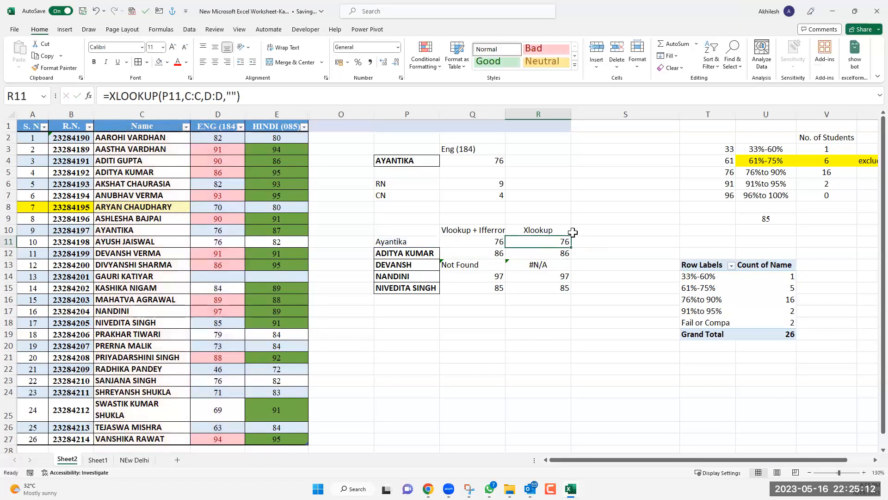
# - Fill the revised XLOOKUP formula from R11 down to R15
pyautogui.hotkey('shift', 'Down')
pyautogui.hotkey('shift', 'Down')
pyautogui.hotkey('shift', 'Down')
pyautogui.hotkey('shift', 'Down')
pyautogui.hotkey('ctrl', 'd')
pyautogui.click(531, 328)
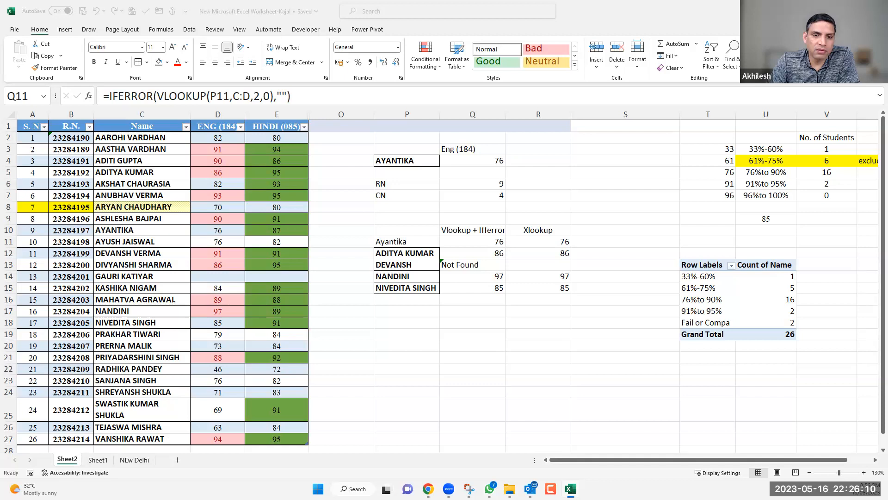
pyautogui.click(397, 339)
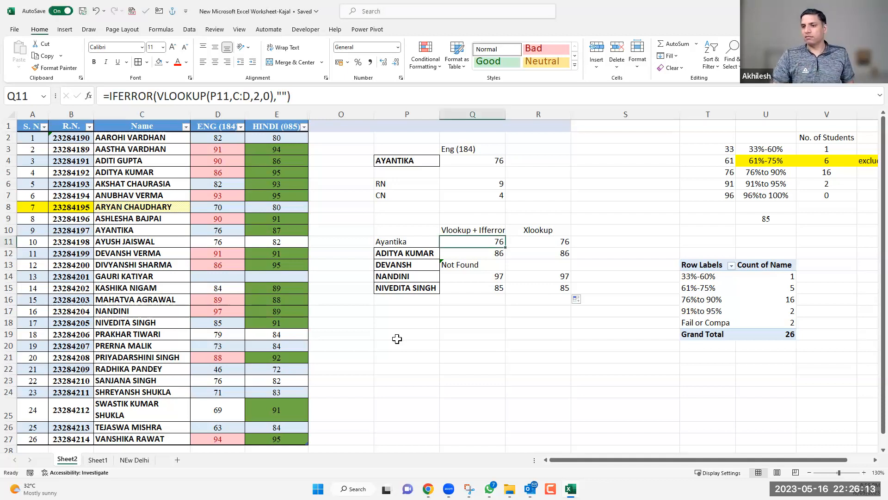
# - Add a new worksheet and list A, b, c, d and e in cells B3 to B7
pyautogui.click(182, 460)
pyautogui.keyDown('ctrl'); pyautogui.scroll(6, 221, 326); pyautogui.keyUp('ctrl')
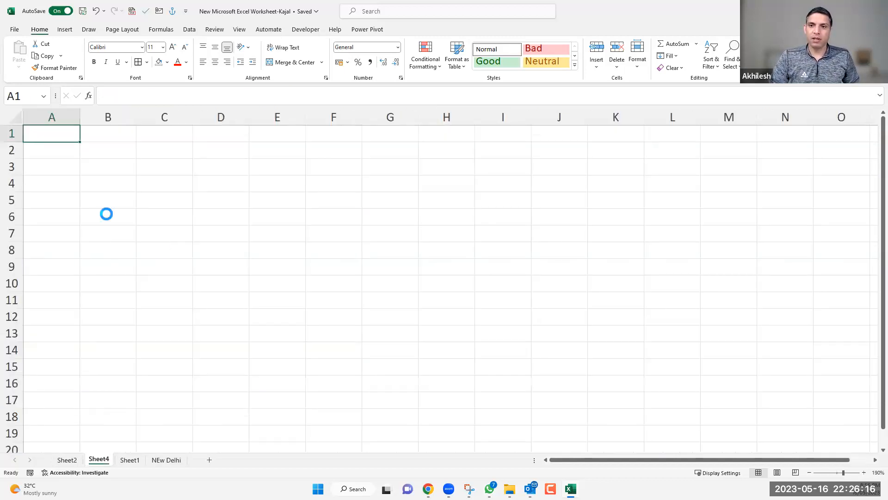
pyautogui.click(99, 165)
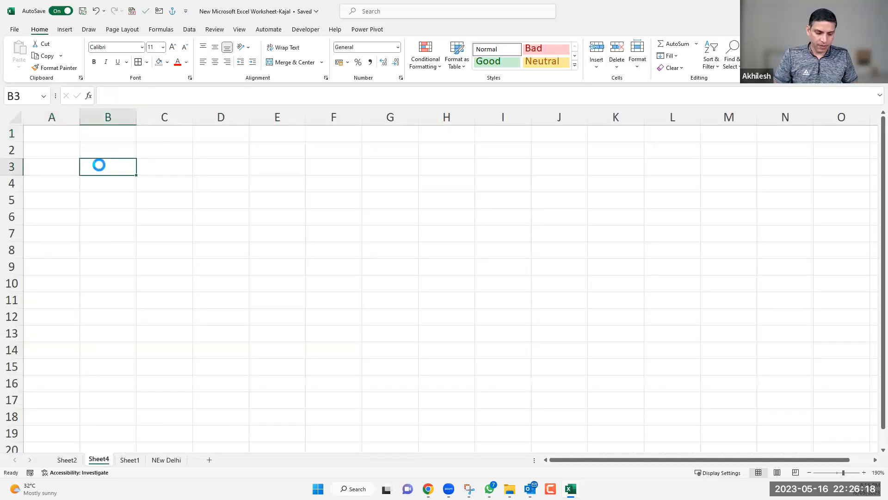
pyautogui.write('A')
pyautogui.press('Return')
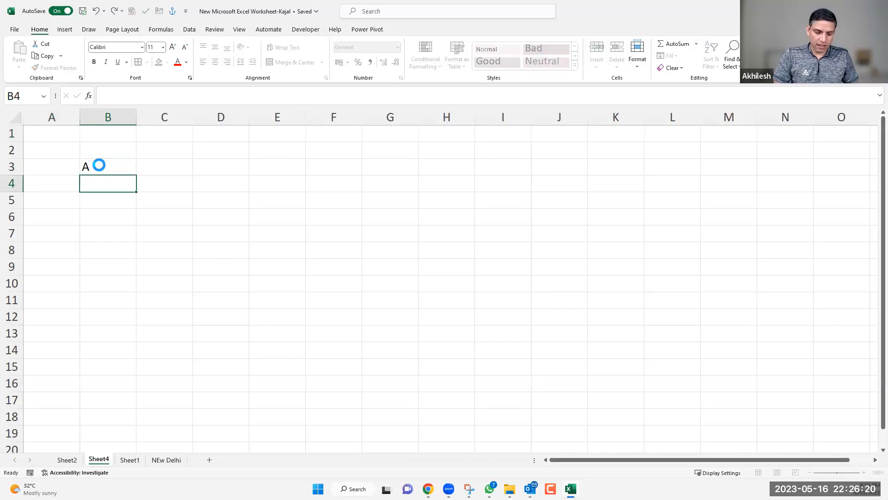
pyautogui.write('b')
pyautogui.press('Return')
pyautogui.write('c')
pyautogui.press('Return')
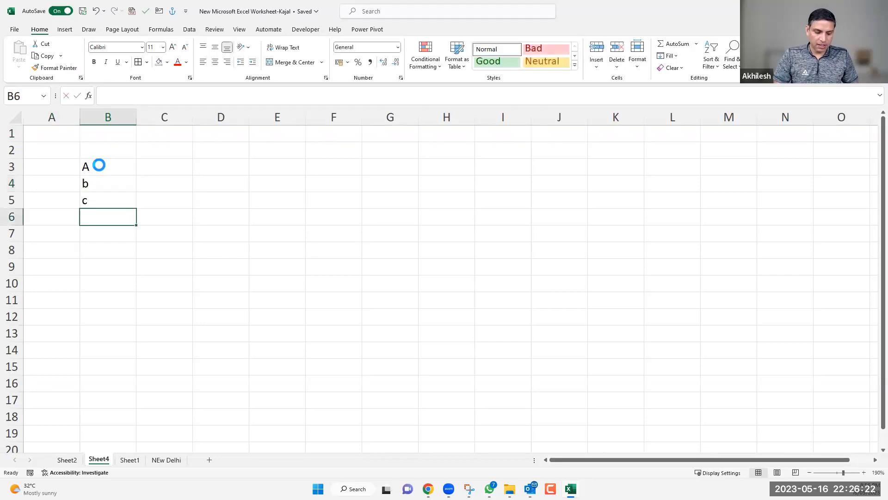
pyautogui.write('d')
pyautogui.press('Return')
pyautogui.write('e')
pyautogui.press('Return')
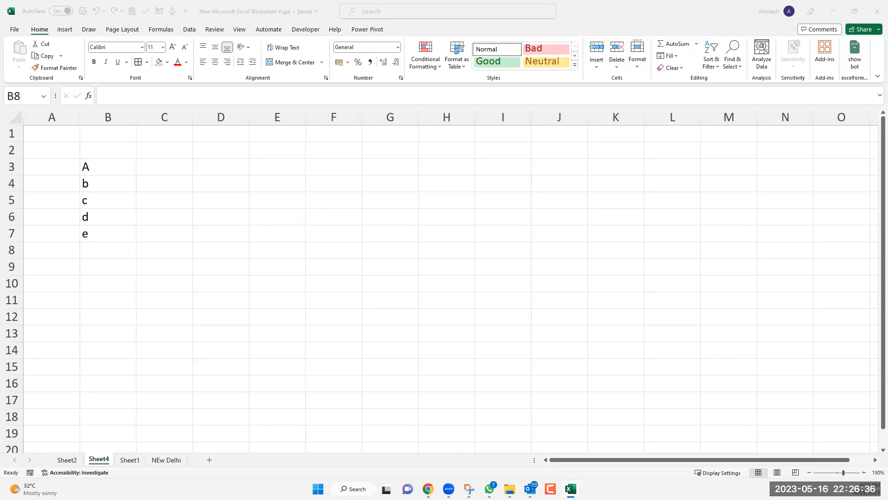
# - Append the repeated entries A and b to the letter list in B8 and B9
pyautogui.click(127, 200)
pyautogui.click(116, 168)
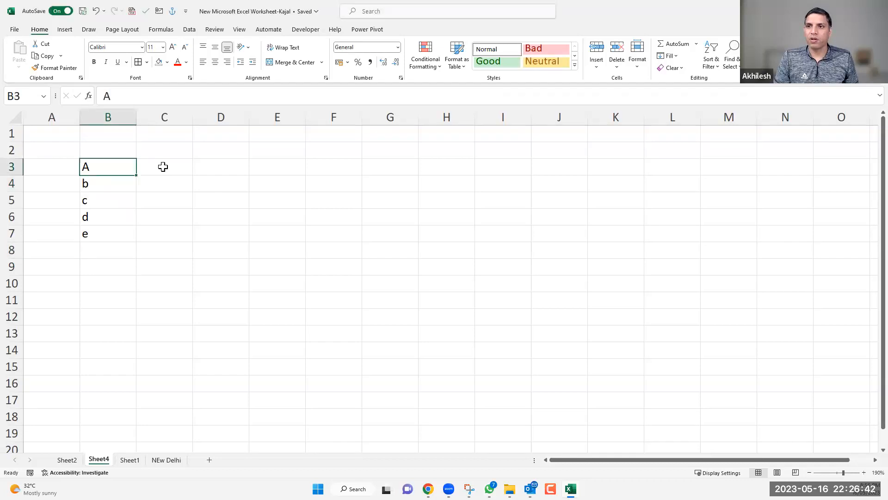
pyautogui.press('Right')
pyautogui.press('Left')
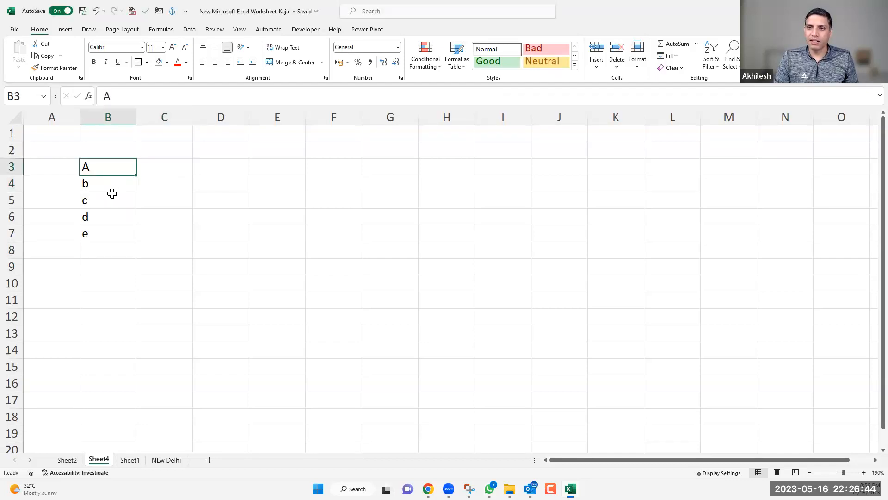
pyautogui.click(109, 261)
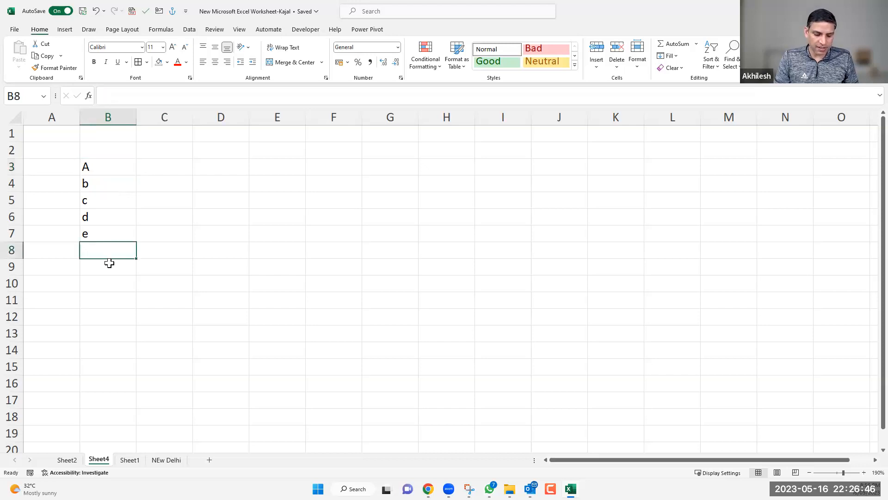
pyautogui.write('A')
pyautogui.press('Return')
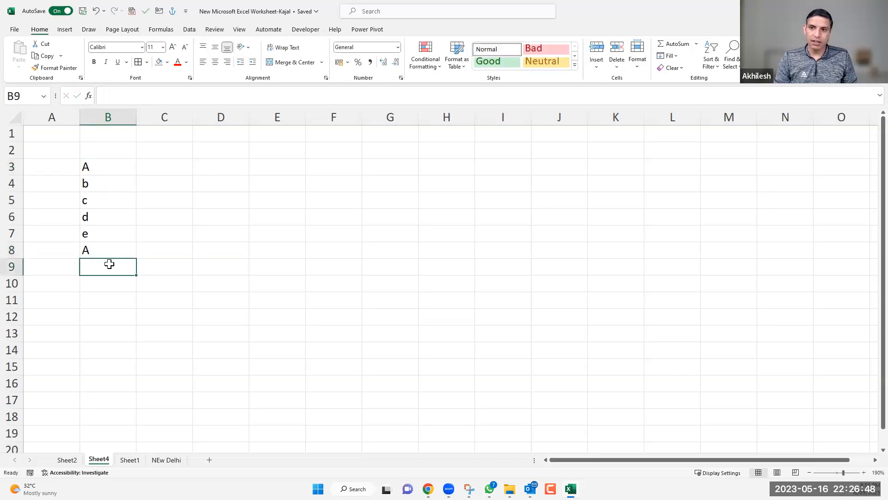
pyautogui.write('b')
pyautogui.press('Return')
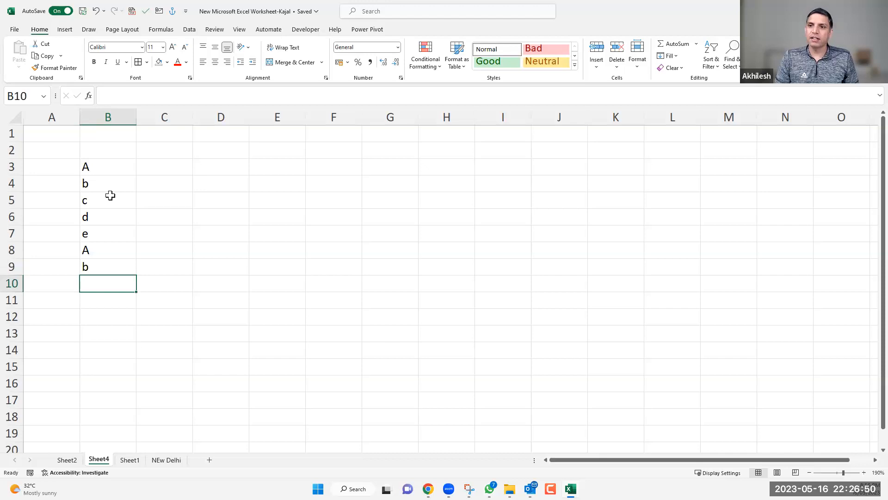
# - Highlight duplicate values in B3:B9 with Light Red Fill with Dark Red Text using conditional formatting
pyautogui.moveTo(110, 168); pyautogui.dragTo(113, 266)
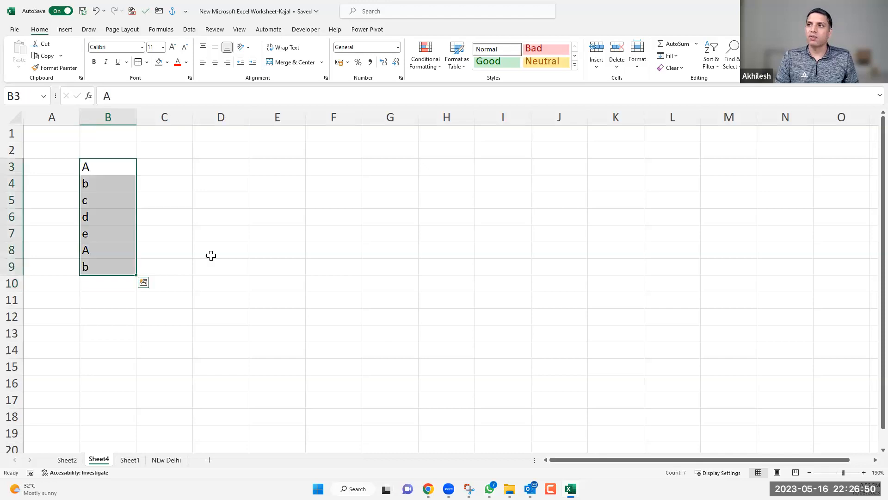
pyautogui.click(433, 68)
pyautogui.moveTo(493, 85)
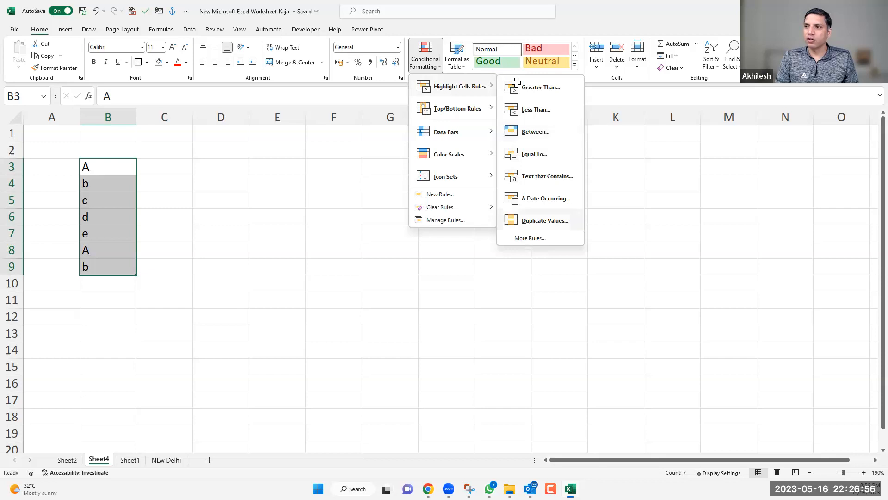
pyautogui.click(545, 220)
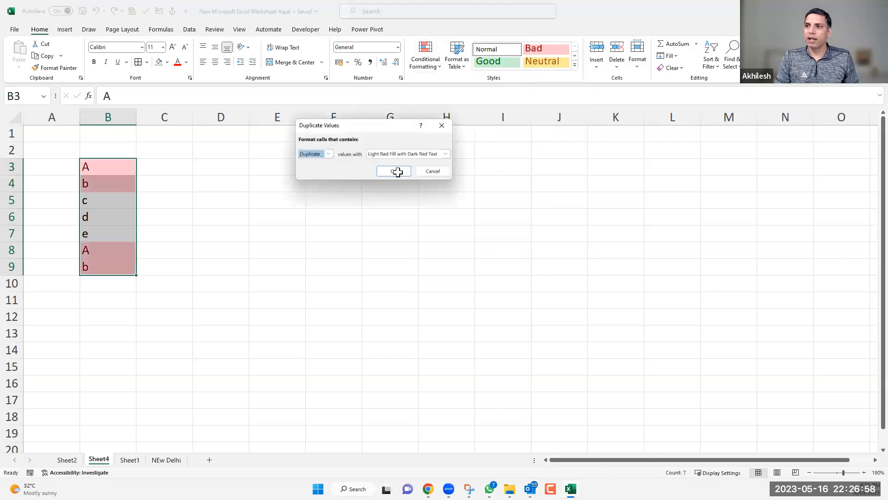
pyautogui.click(396, 171)
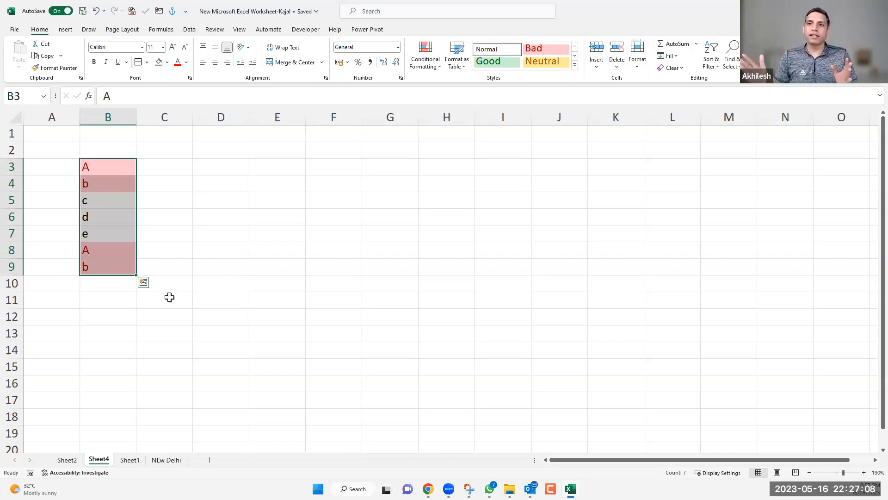
pyautogui.click(265, 169)
pyautogui.write('A')
pyautogui.press('Return')
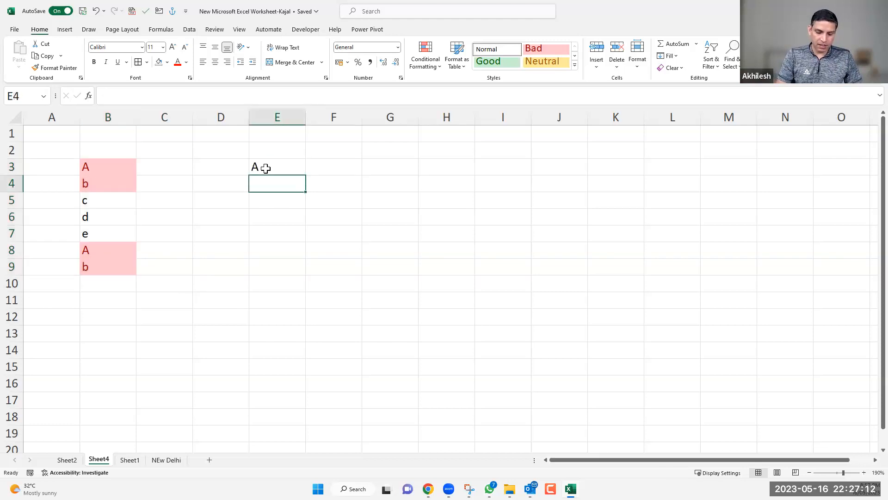
pyautogui.write('B')
pyautogui.press('Return')
pyautogui.write('C')
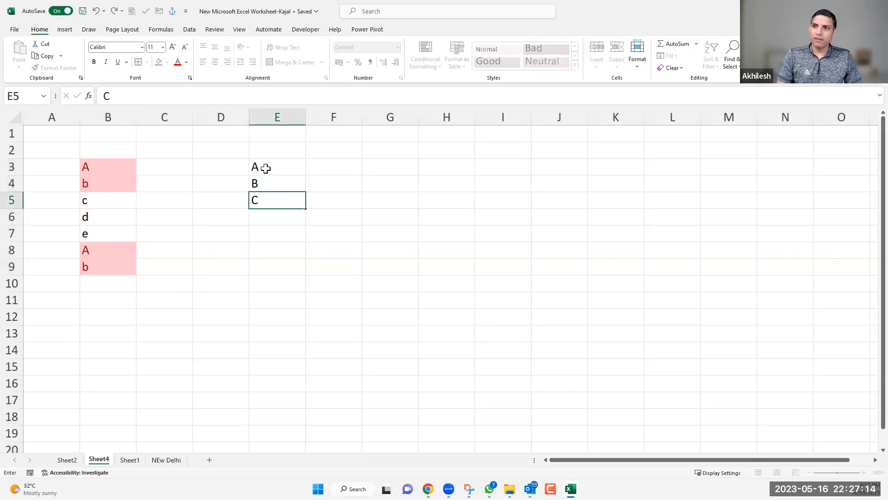
pyautogui.press('Tab')
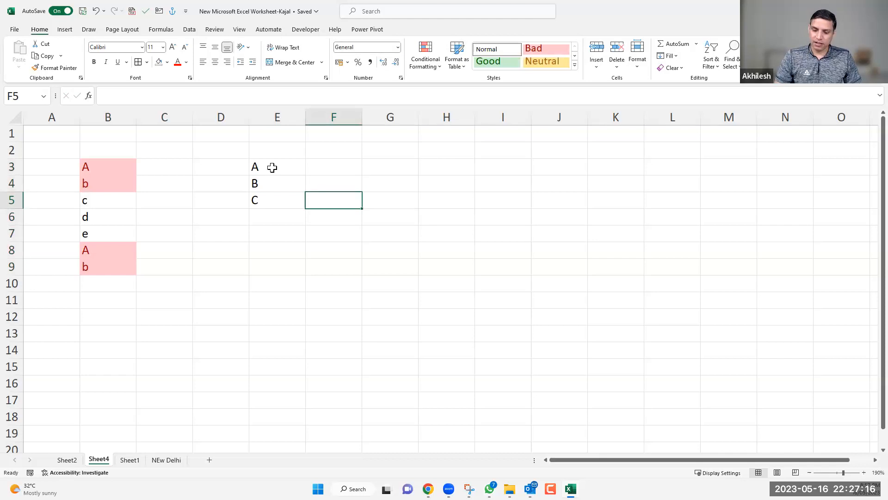
pyautogui.moveTo(272, 167); pyautogui.dragTo(275, 217)
pyautogui.press('Delete')
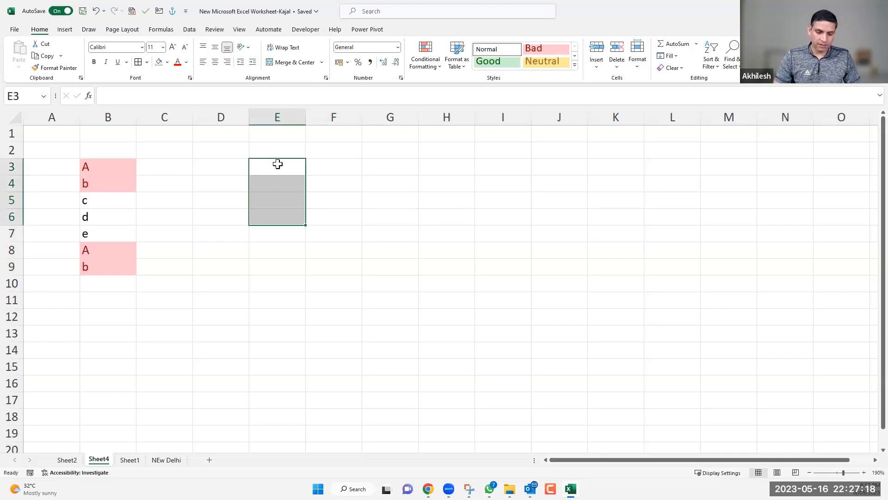
# - Enter 1 and 2 in E3 and E4 and extend the number series down to 14 in E16
pyautogui.click(278, 164)
pyautogui.write('1')
pyautogui.press('Return')
pyautogui.write('2')
pyautogui.press('Return')
pyautogui.moveTo(293, 167); pyautogui.dragTo(305, 394)
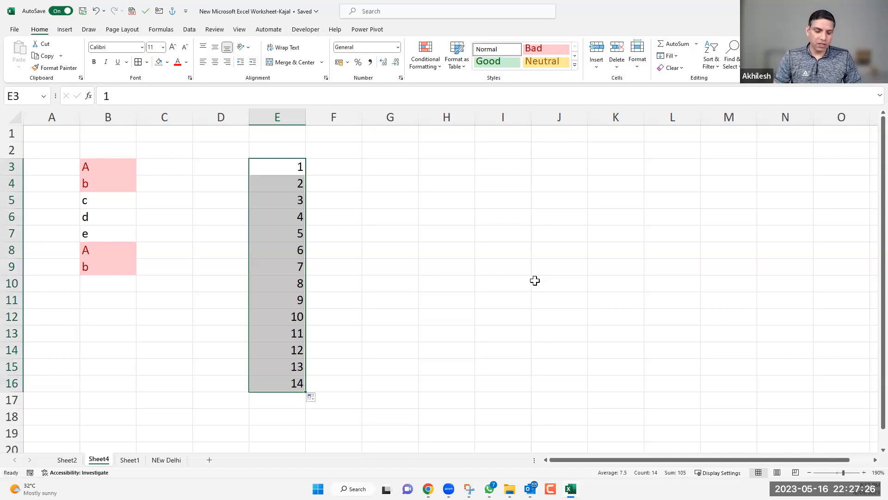
# - Copy the number series in E3:E16 to column H starting at H3
pyautogui.hotkey('ctrl', 'c')
pyautogui.click(429, 169)
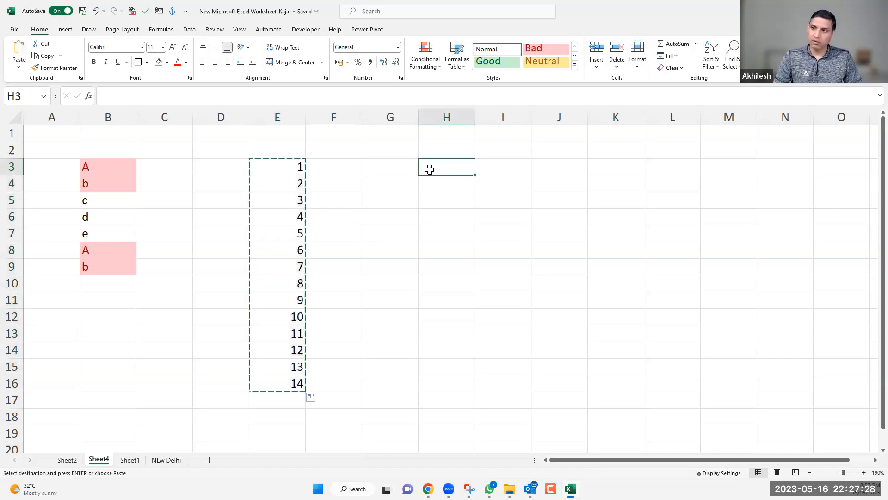
pyautogui.hotkey('ctrl', 'v')
pyautogui.click(616, 300)
pyautogui.moveTo(455, 168); pyautogui.dragTo(459, 350)
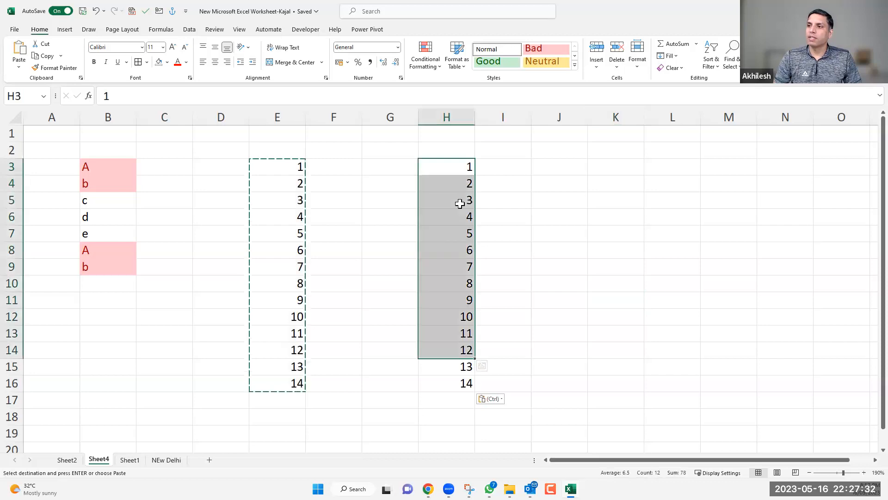
# - Clear the numbers 3, 9 and 12 from cells H5, H11 and H14 of the copied list
pyautogui.click(466, 204)
pyautogui.press('Delete')
pyautogui.click(470, 301)
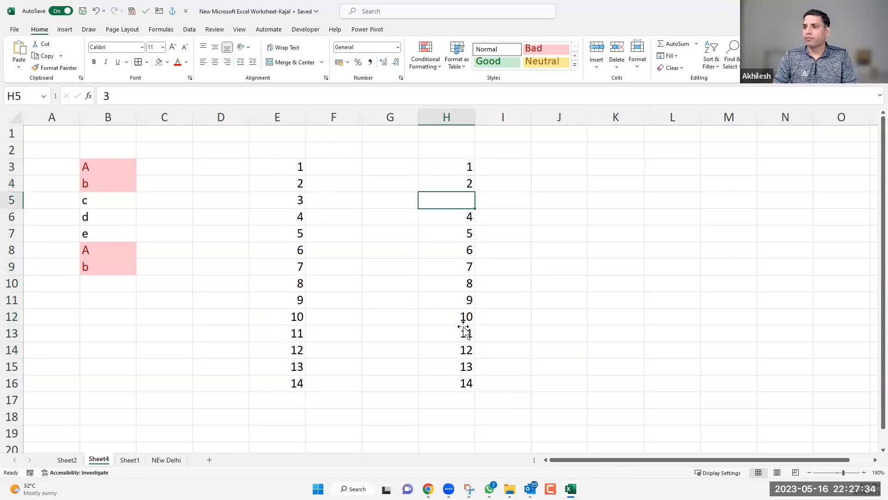
pyautogui.press('Delete')
pyautogui.click(458, 353)
pyautogui.press('Delete')
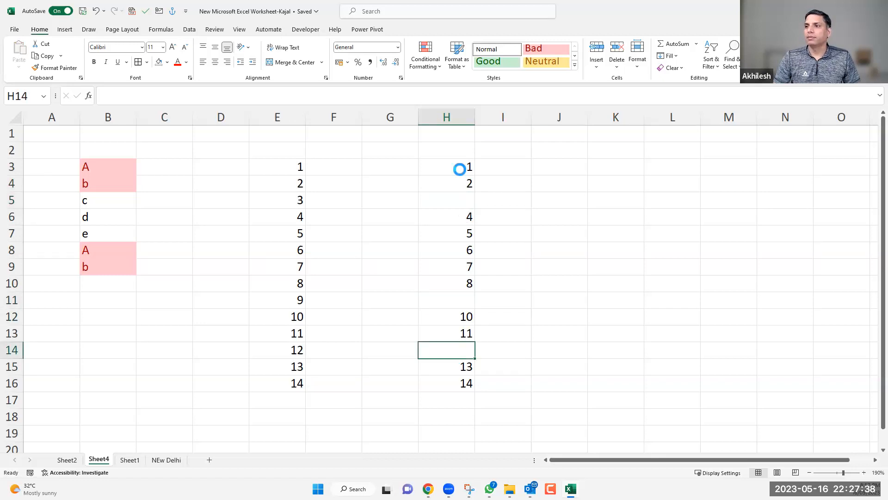
# - Sort the numbers in H3:H16 in ascending order through a filter to close the blank gaps, and remove the filter
pyautogui.moveTo(459, 169); pyautogui.dragTo(460, 389)
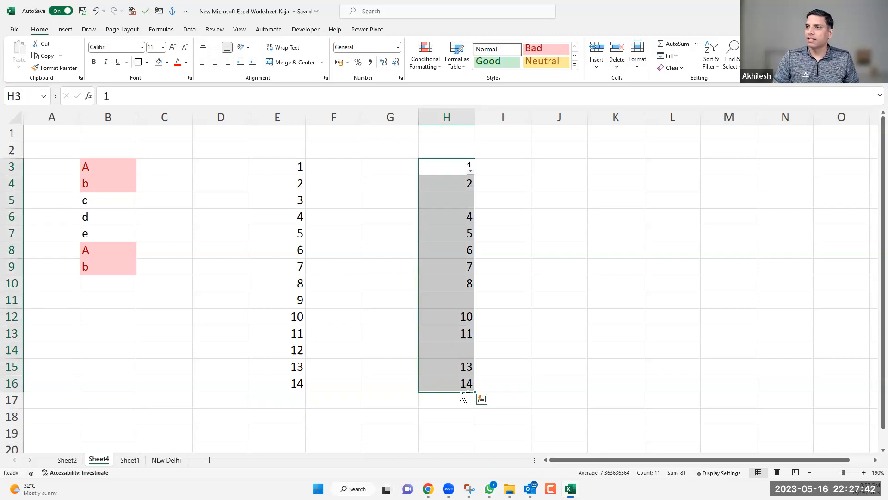
pyautogui.click(470, 171)
pyautogui.click(406, 184)
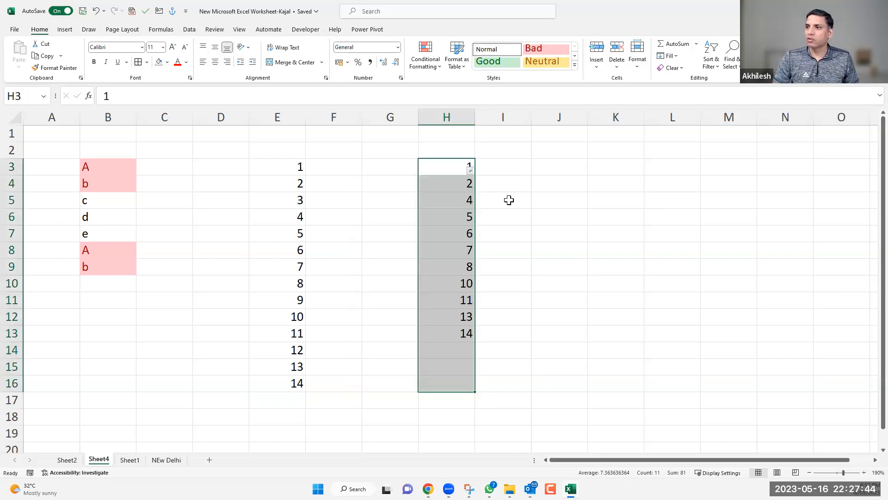
pyautogui.click(553, 229)
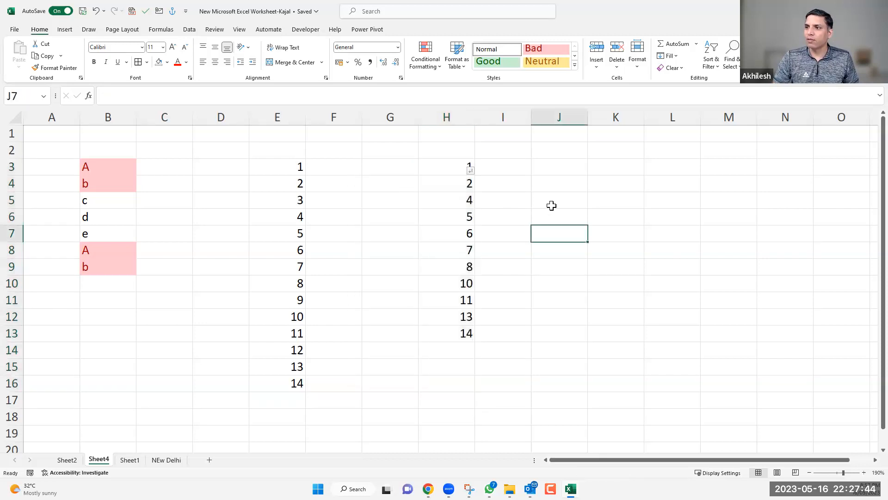
pyautogui.click(457, 169)
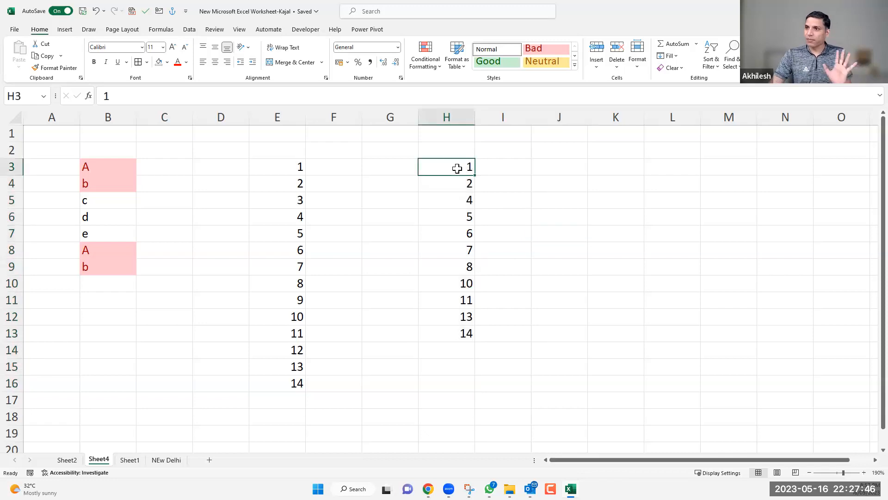
# - Highlight duplicate values across columns E and H with light red fill and dark red text
pyautogui.click(277, 114)
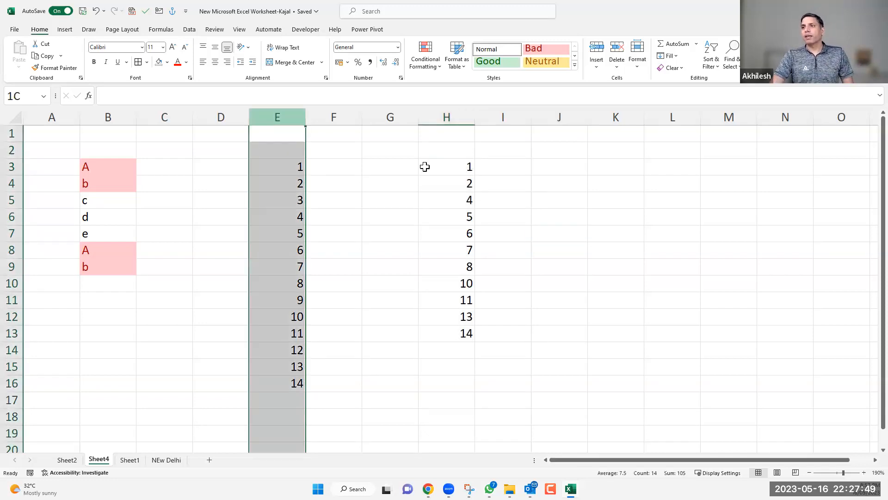
pyautogui.keyDown('ctrl'); pyautogui.click(447, 116); pyautogui.keyUp('ctrl')
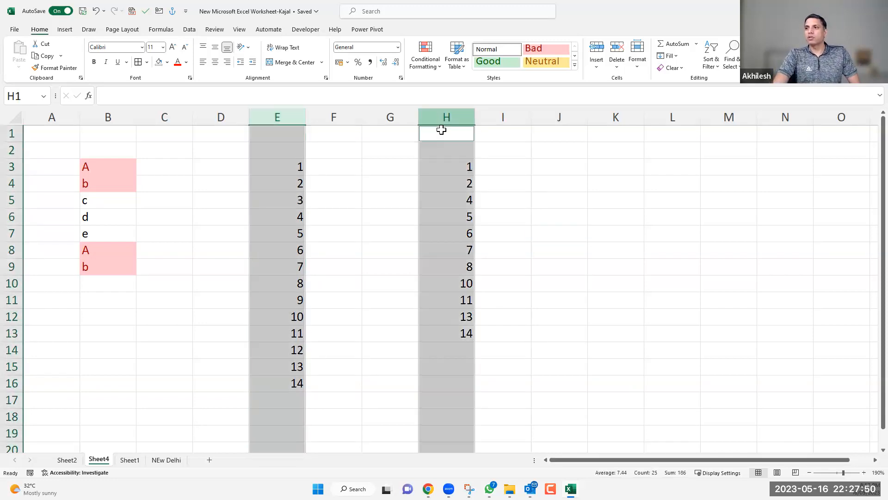
pyautogui.click(435, 64)
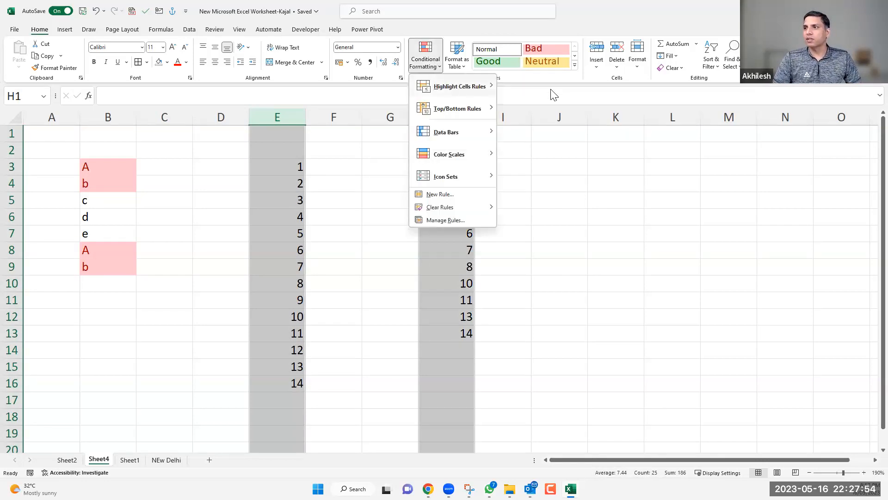
pyautogui.moveTo(460, 86)
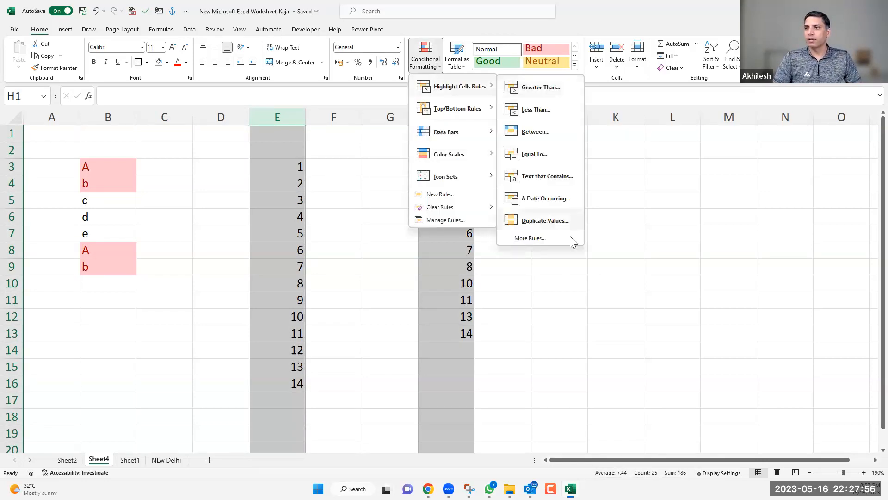
pyautogui.click(545, 221)
pyautogui.press('Return')
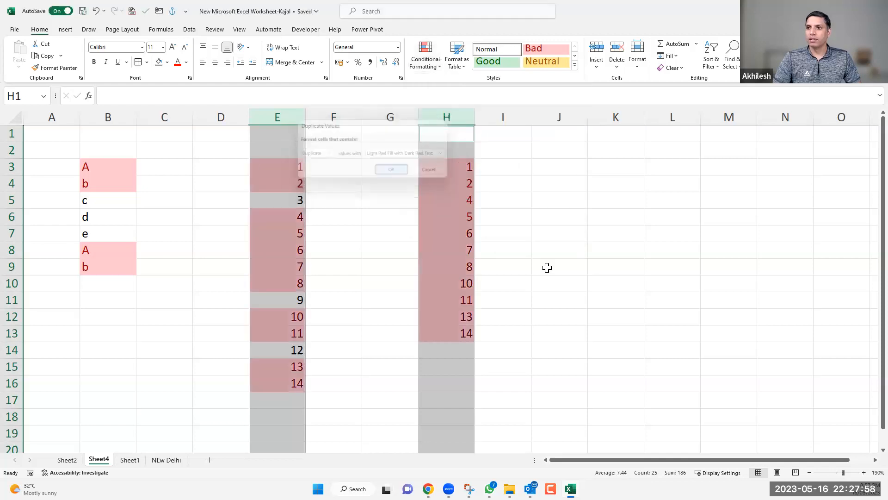
pyautogui.click(615, 283)
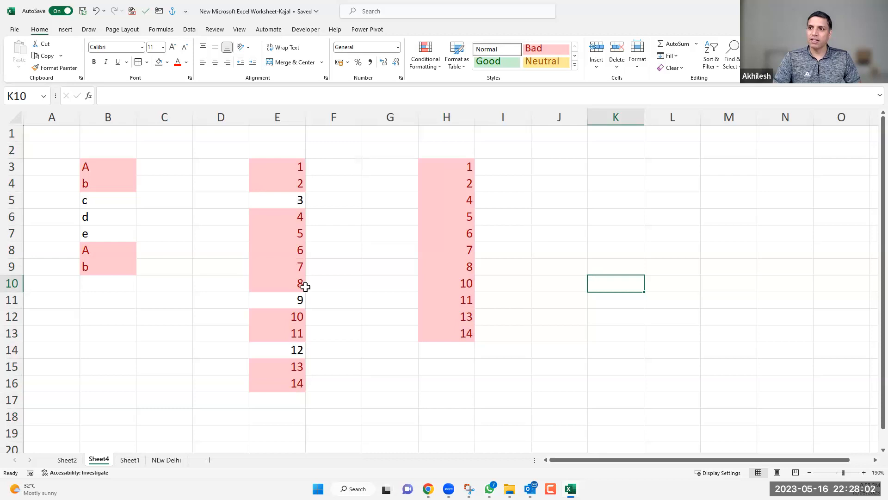
# - Select the unhighlighted cells E5, E11 and E14 to point out the values missing from the second list
pyautogui.click(293, 199)
pyautogui.keyDown('ctrl'); pyautogui.click(291, 300); pyautogui.keyUp('ctrl')
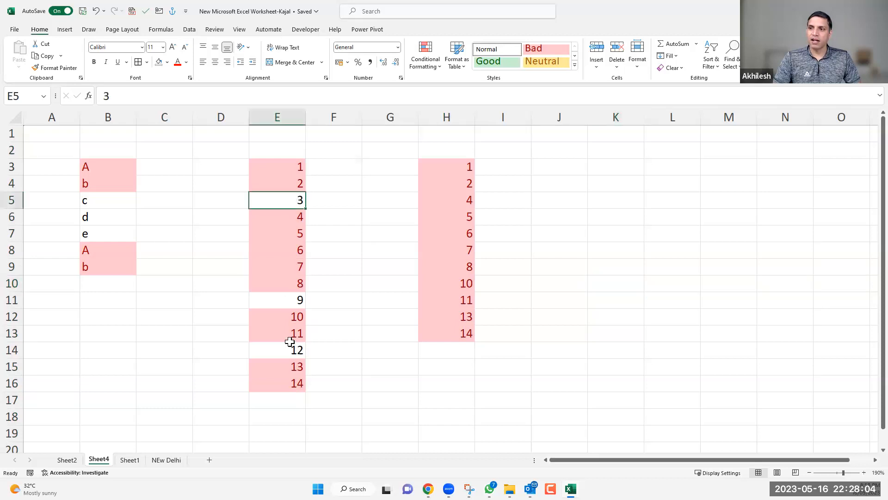
pyautogui.keyDown('ctrl'); pyautogui.click(289, 349); pyautogui.keyUp('ctrl')
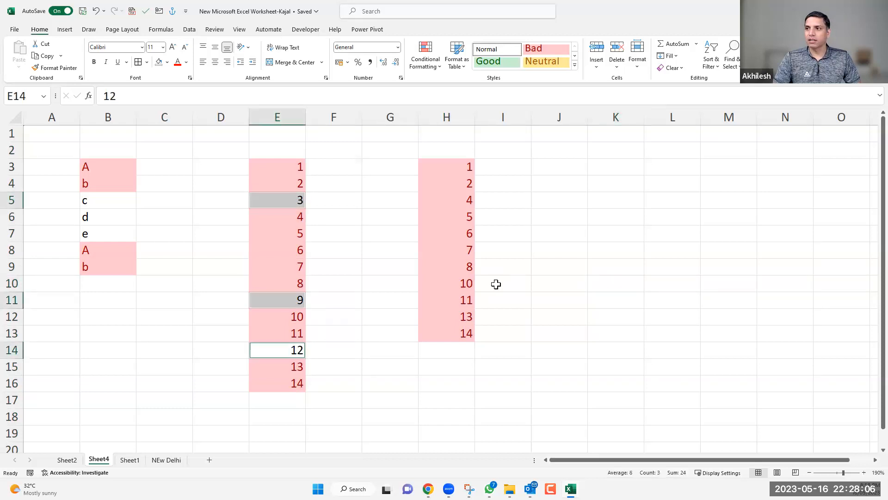
# - Change H8 to 22 and H12 to 35 in the second list
pyautogui.click(476, 243)
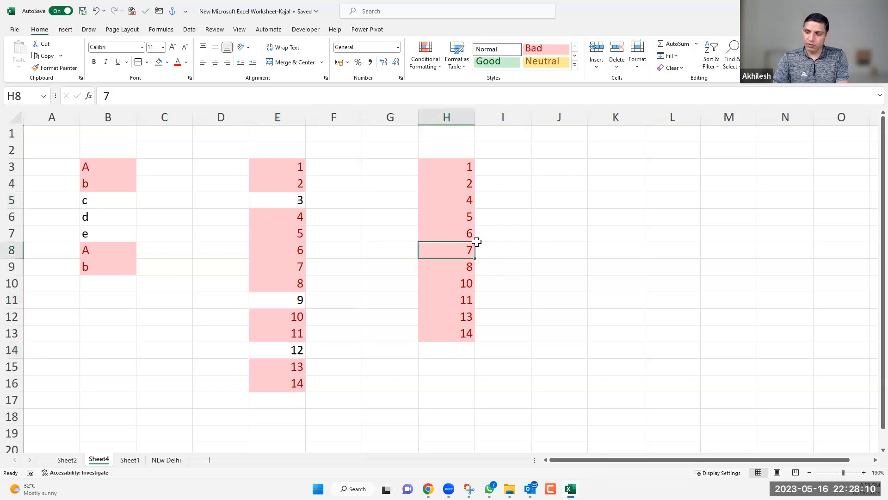
pyautogui.write('22')
pyautogui.click(468, 398)
pyautogui.click(463, 313)
pyautogui.write('35')
pyautogui.click(486, 396)
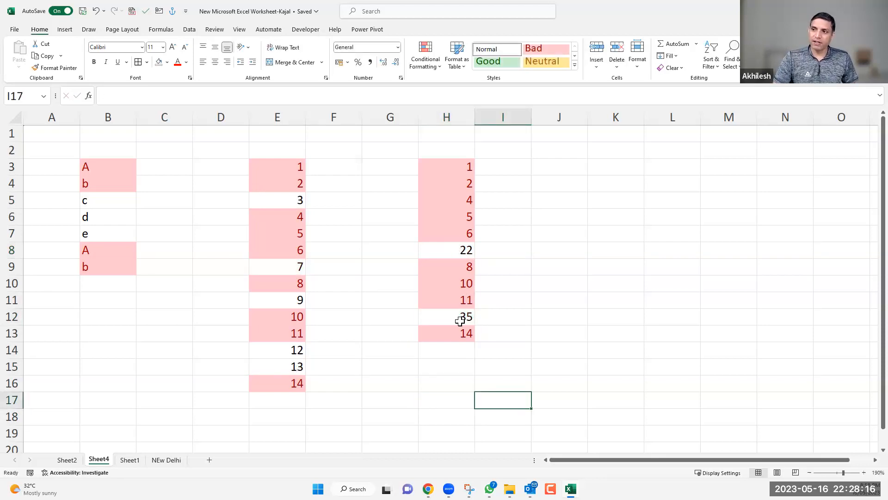
pyautogui.click(460, 318)
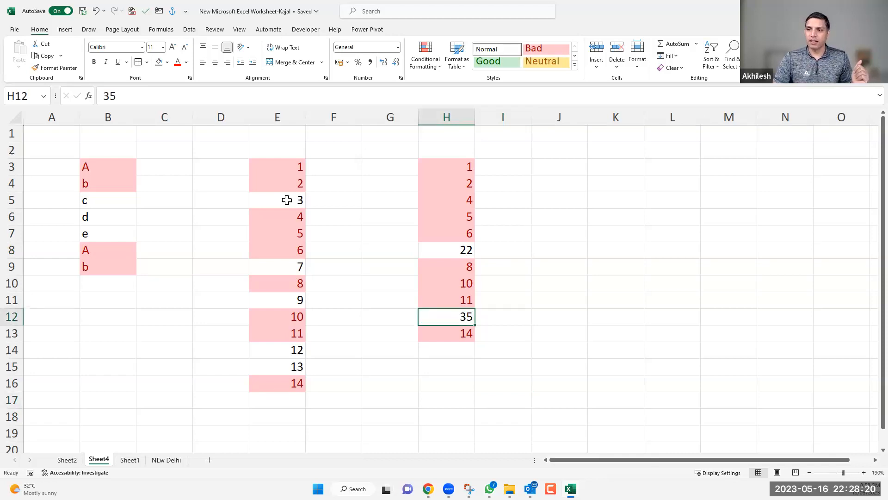
pyautogui.moveTo(287, 200); pyautogui.dragTo(286, 368)
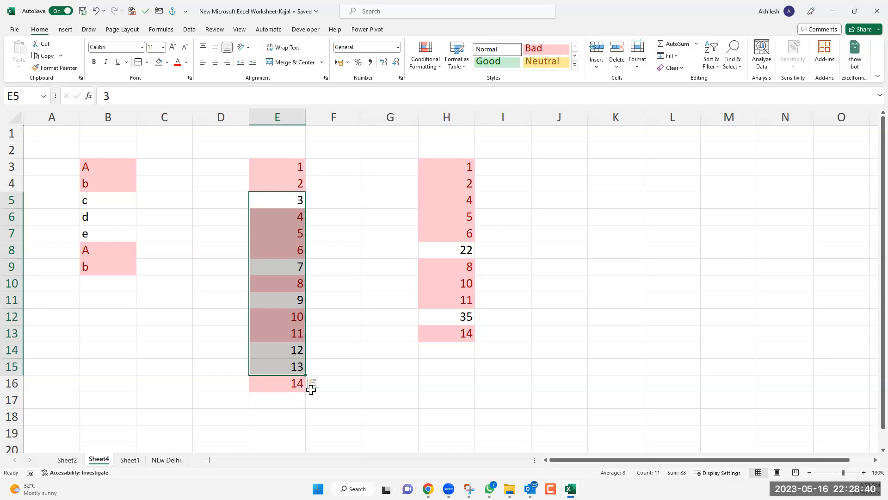
pyautogui.click(540, 160)
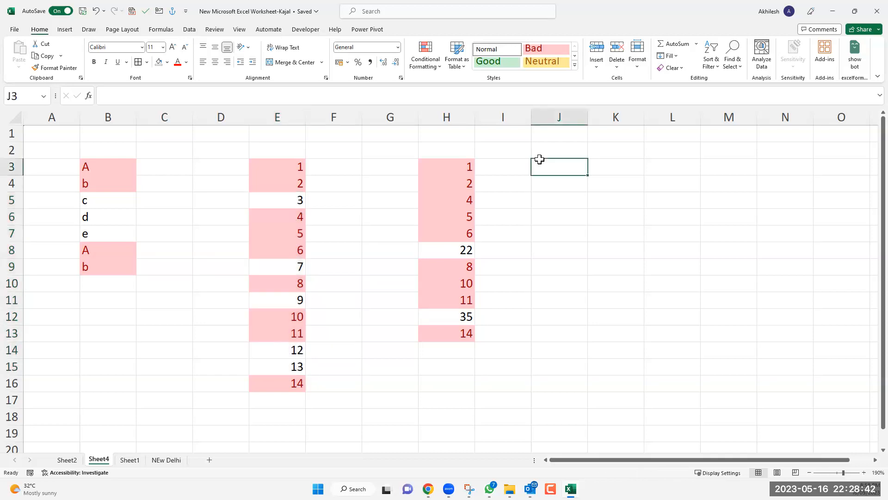
pyautogui.write('Ram')
pyautogui.press('Tab')
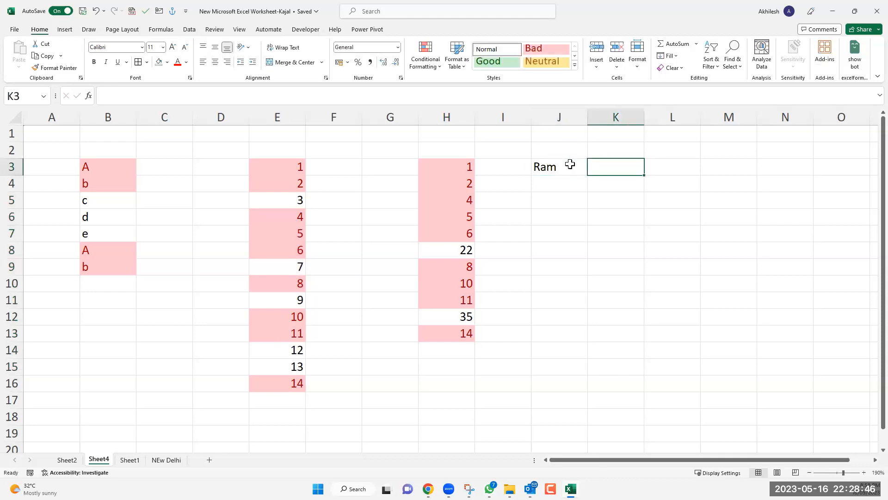
pyautogui.press('Tab')
pyautogui.write('Ra')
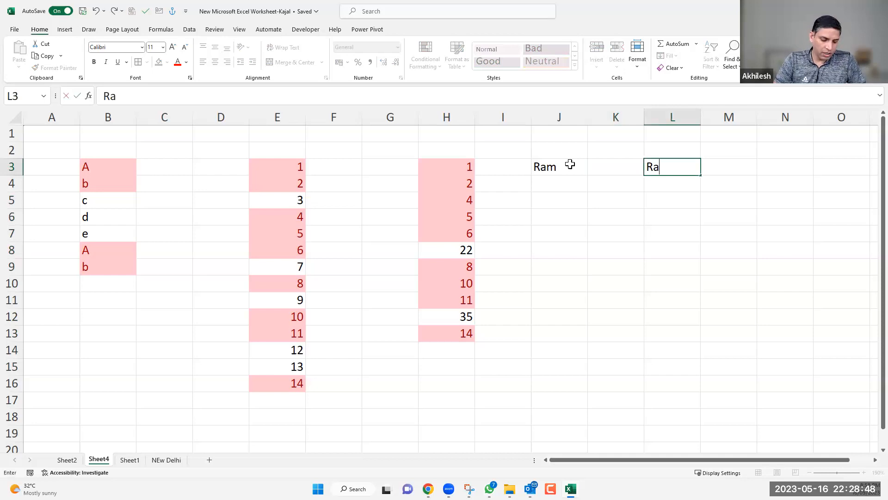
pyautogui.write('m')
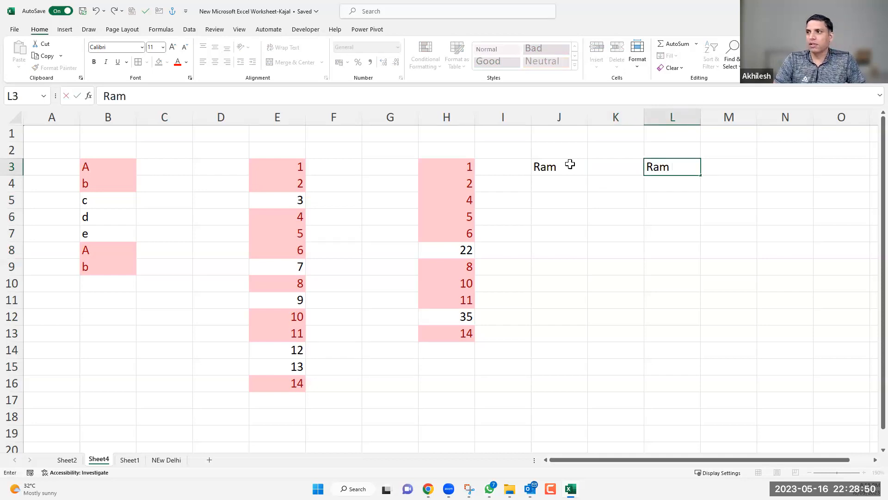
pyautogui.write(' Sa')
pyautogui.press('Escape')
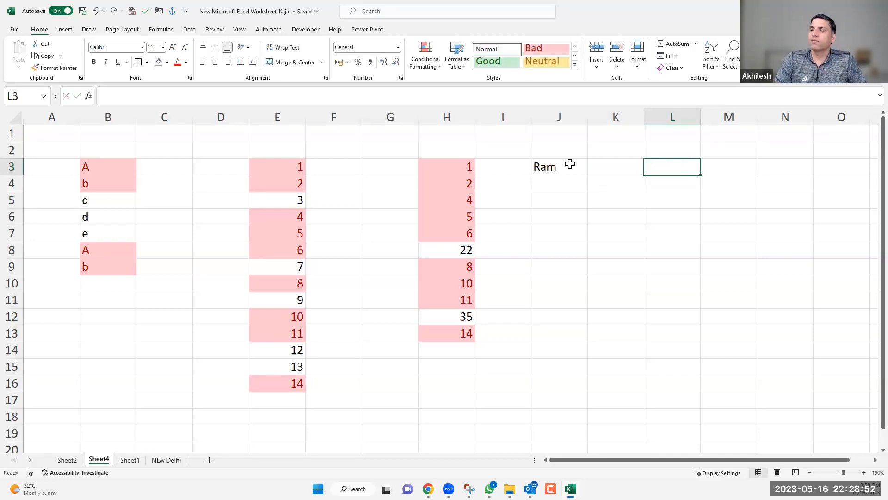
pyautogui.click(554, 114)
pyautogui.press('Delete')
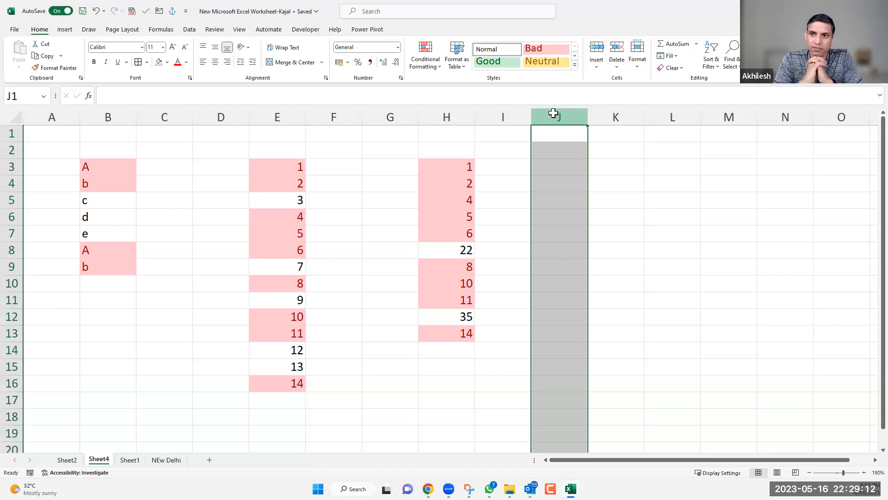
# - Replace the lowercase letter in B9 with a capital B
pyautogui.click(91, 183)
pyautogui.hotkey('ctrl', 'Down')
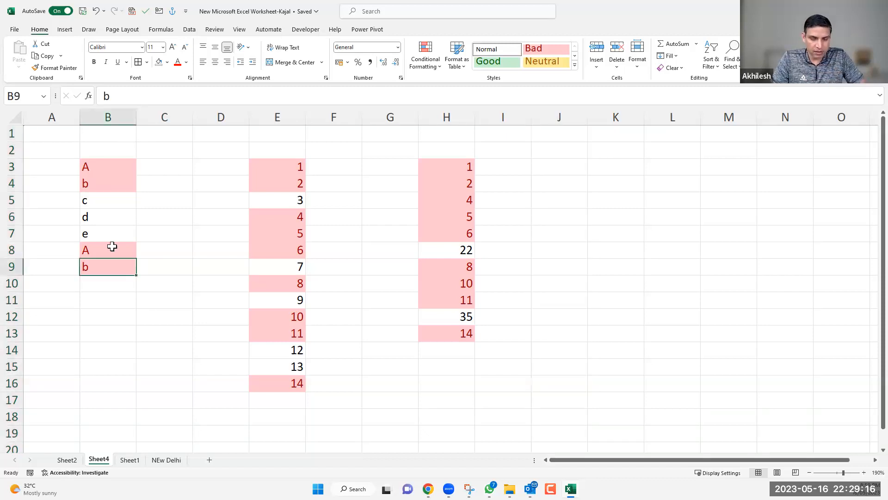
pyautogui.write('B')
pyautogui.press('Return')
pyautogui.press('Return')
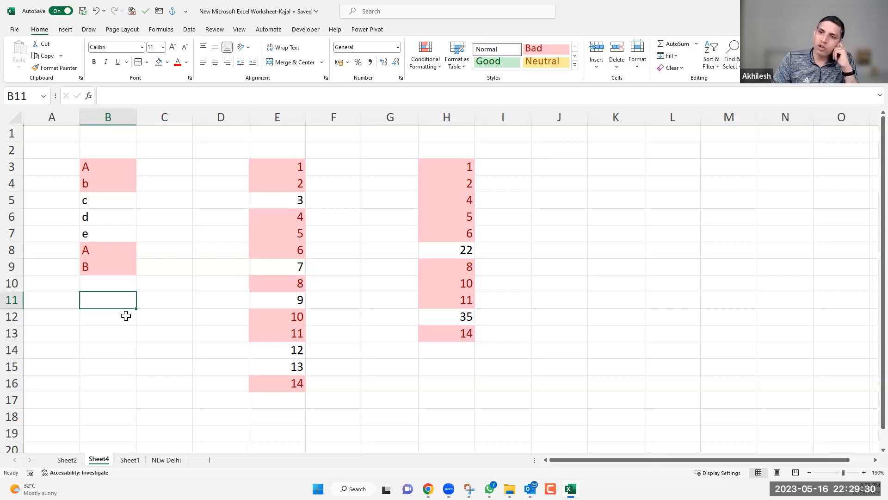
# - Remove duplicates from the letter list in B3:B9, treating its first row as a header
pyautogui.moveTo(104, 167); pyautogui.dragTo(103, 262)
pyautogui.click(186, 30)
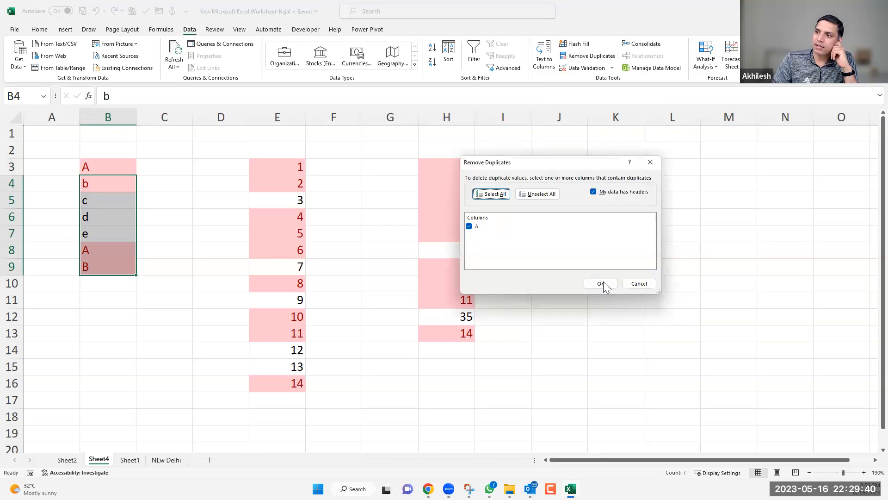
pyautogui.click(601, 284)
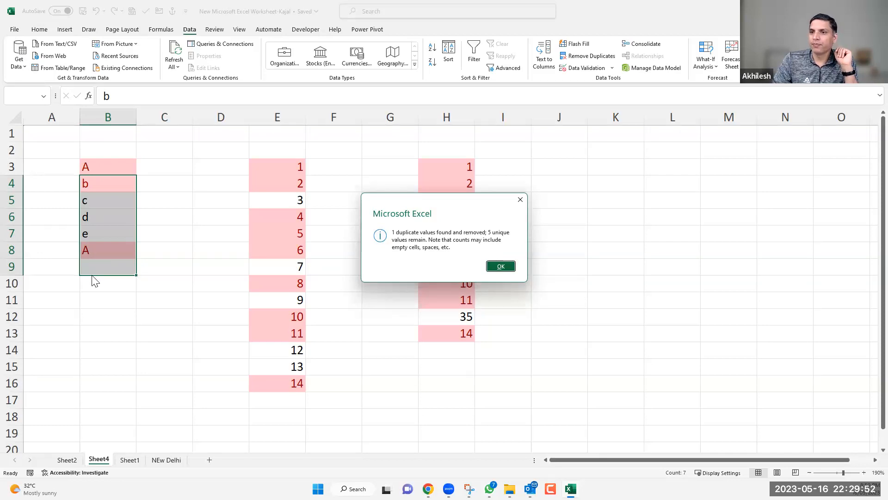
pyautogui.press('Return')
# - Remove duplicates from B3:B8 again with the data-has-headers option turned off
pyautogui.hotkey('shift', 'Up')
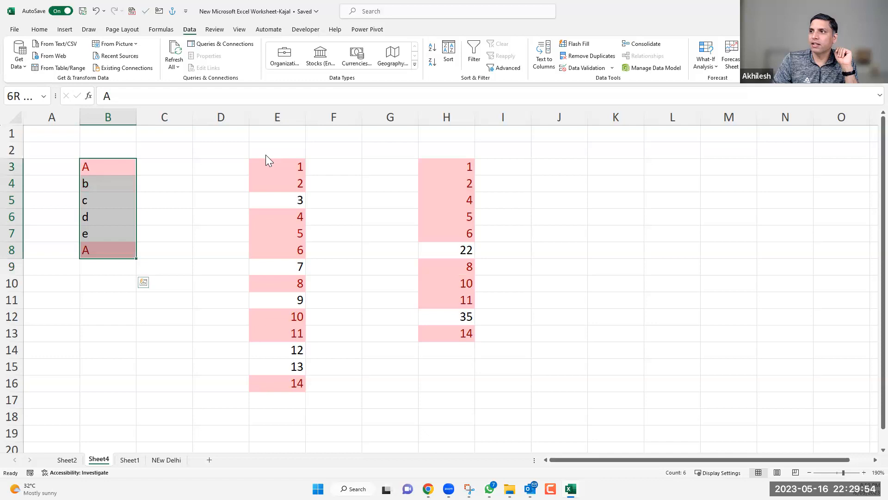
pyautogui.click(581, 56)
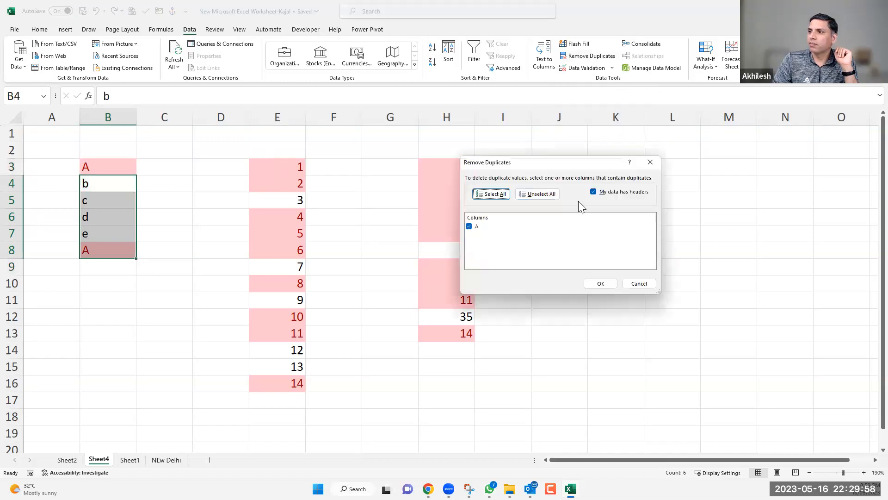
pyautogui.click(613, 191)
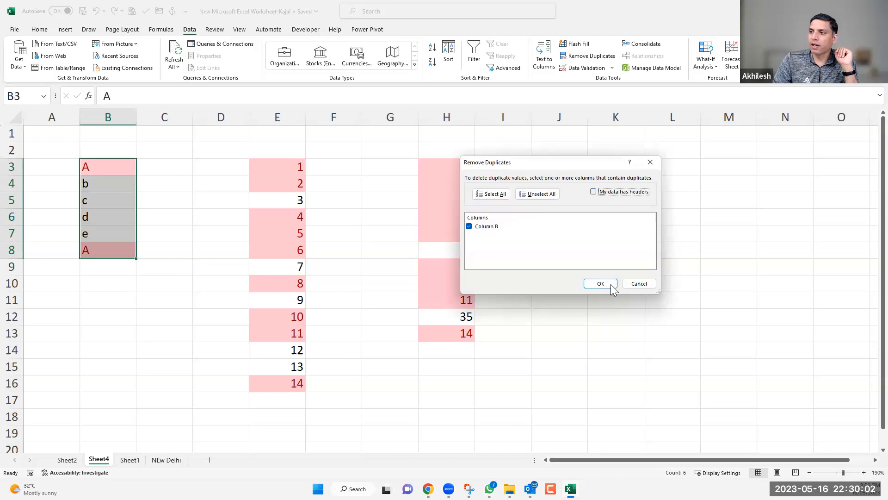
pyautogui.click(593, 285)
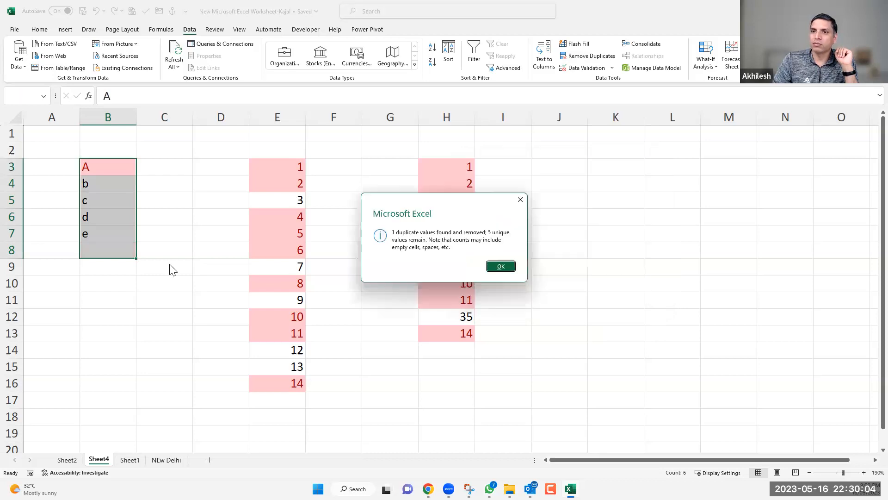
pyautogui.press('Return')
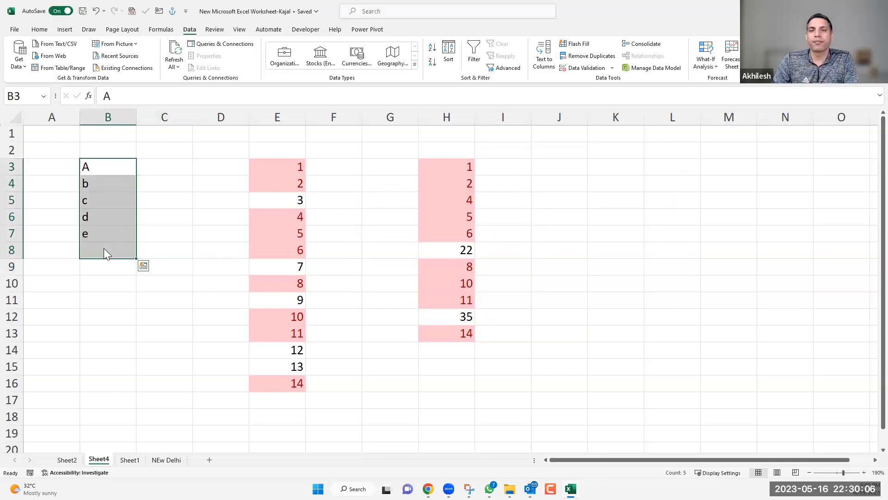
pyautogui.press('Down')
pyautogui.press('Down')
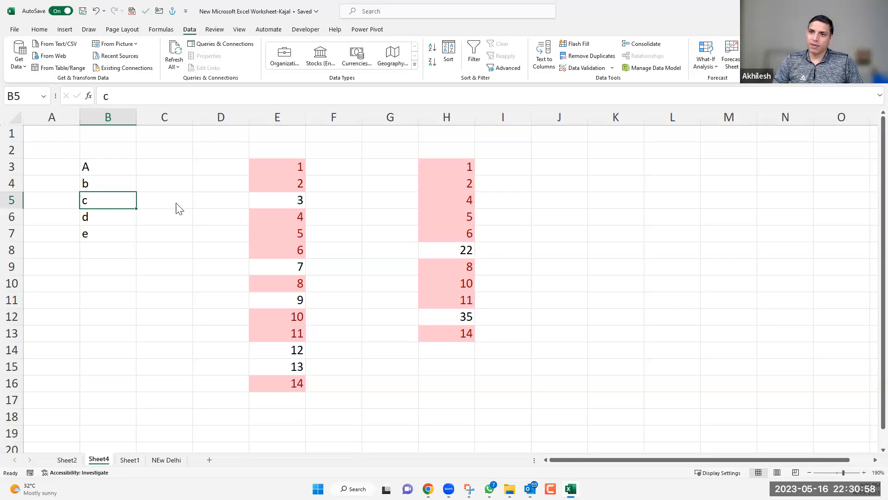
# - Move the letters b, c and d from B4:B6 to C4:C6 and narrow column B to a small indent
pyautogui.moveTo(105, 183); pyautogui.dragTo(105, 214)
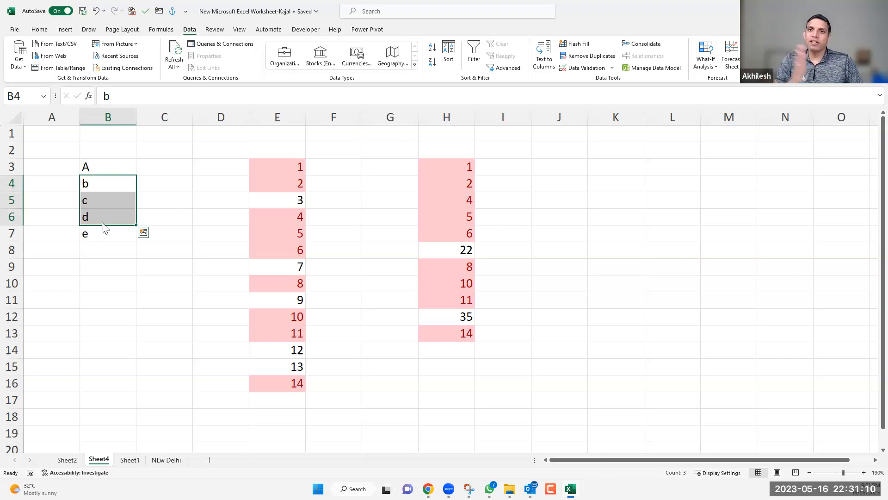
pyautogui.click(112, 184)
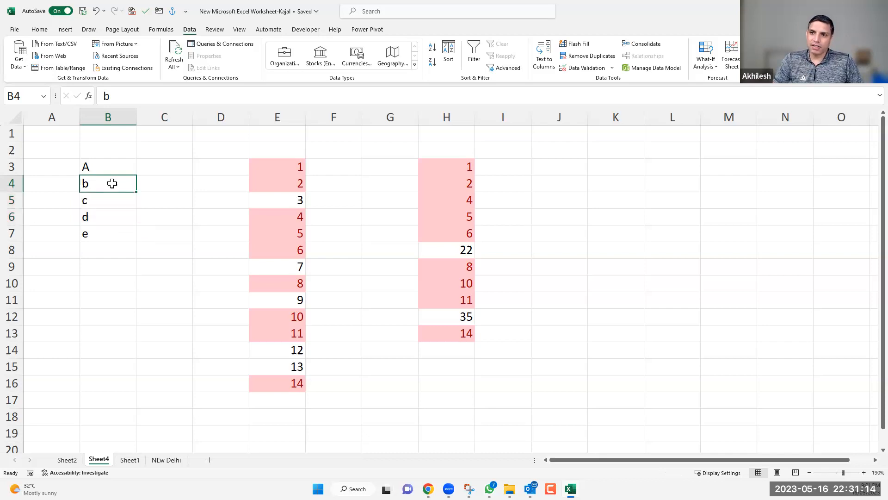
pyautogui.hotkey('shift', 'Down')
pyautogui.hotkey('shift', 'Down')
pyautogui.moveTo(136, 198); pyautogui.dragTo(139, 199)
pyautogui.moveTo(136, 117); pyautogui.dragTo(91, 136)
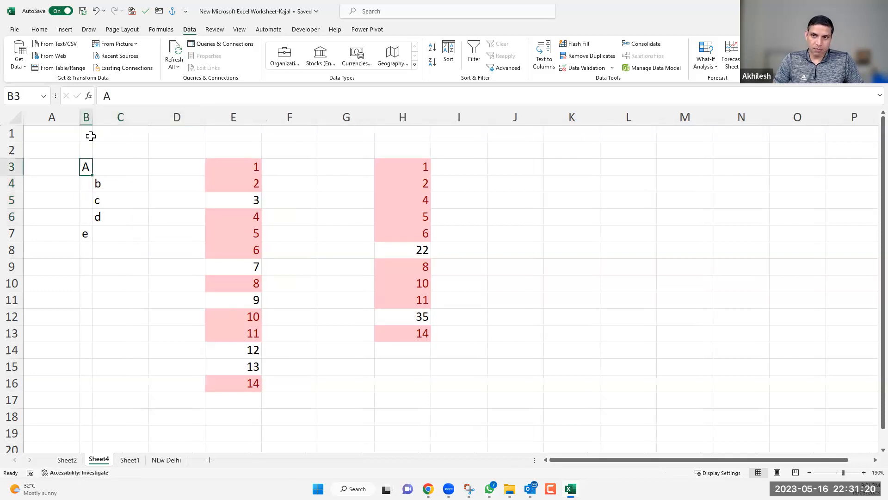
# - Replace the letters in C4:C6 with the numbers 1, 2 and 3
pyautogui.click(114, 183)
pyautogui.write('1')
pyautogui.press('Return')
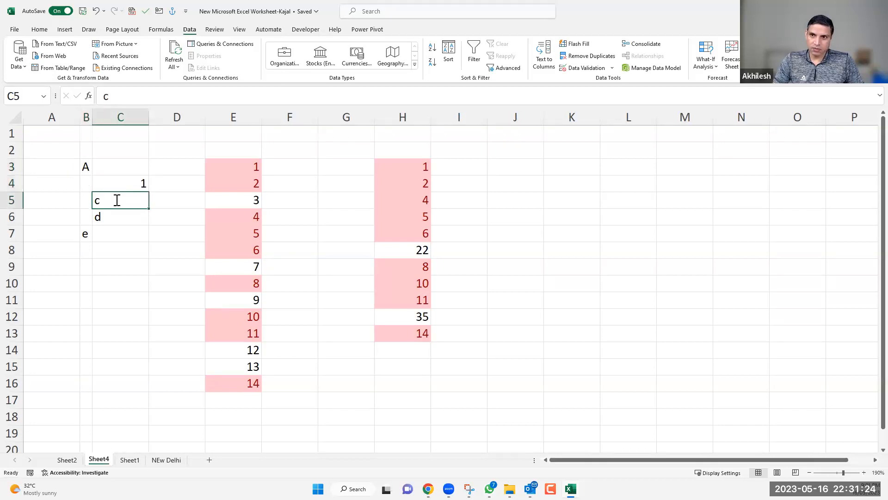
pyautogui.write('2')
pyautogui.press('Return')
pyautogui.write('3')
pyautogui.press('Return')
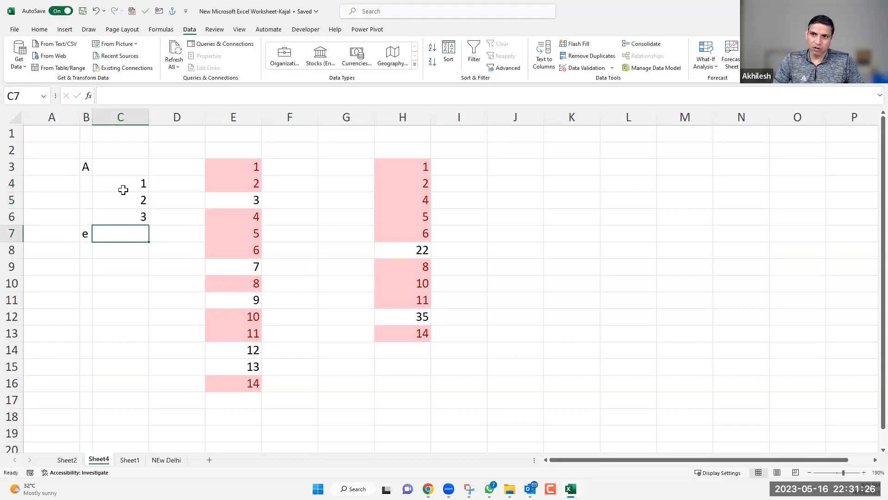
# - Replace the numbers in C4:C6 with the city names Dubai, Delhi and Mumbai
pyautogui.click(124, 189)
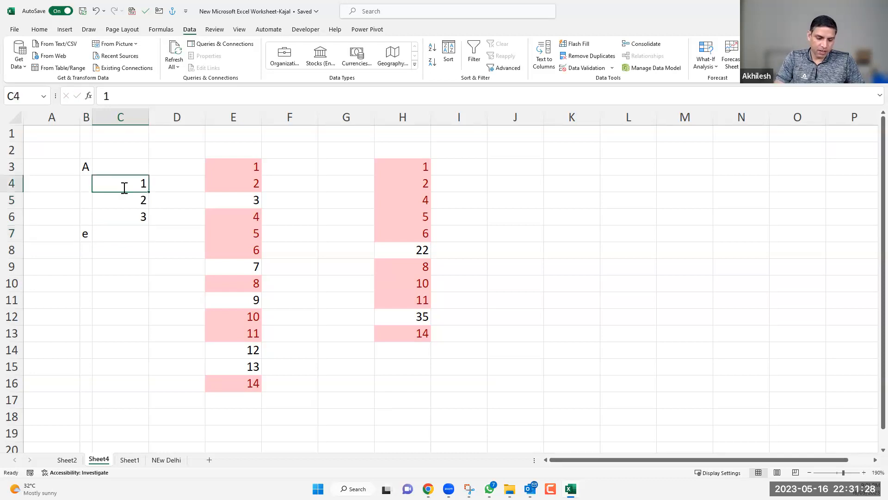
pyautogui.write('Dubai')
pyautogui.press('Return')
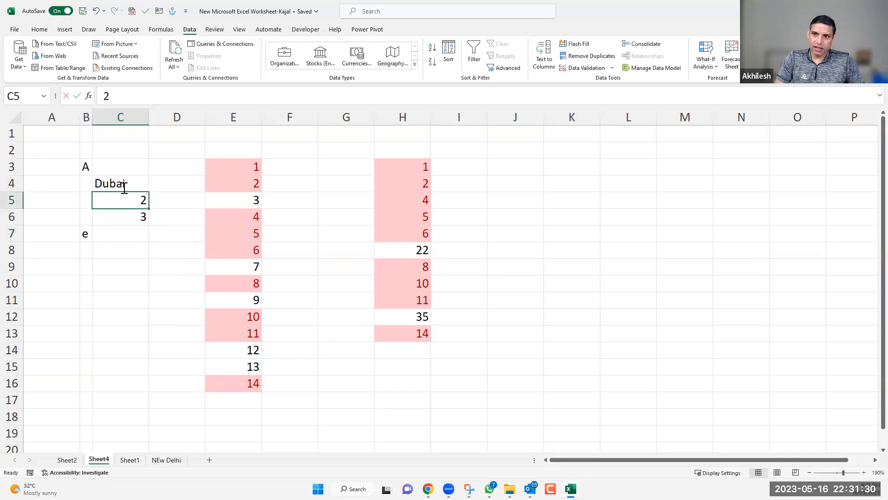
pyautogui.write('Delhi')
pyautogui.press('Return')
pyautogui.write('Mum')
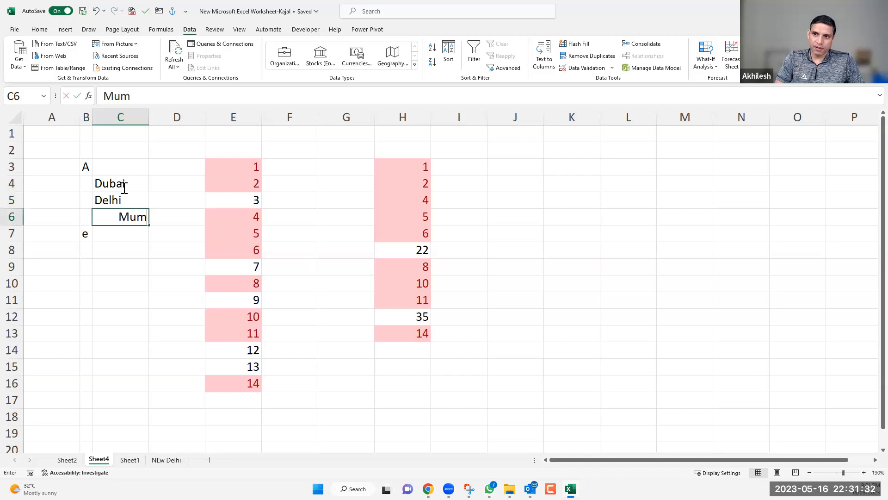
pyautogui.write('nbai')
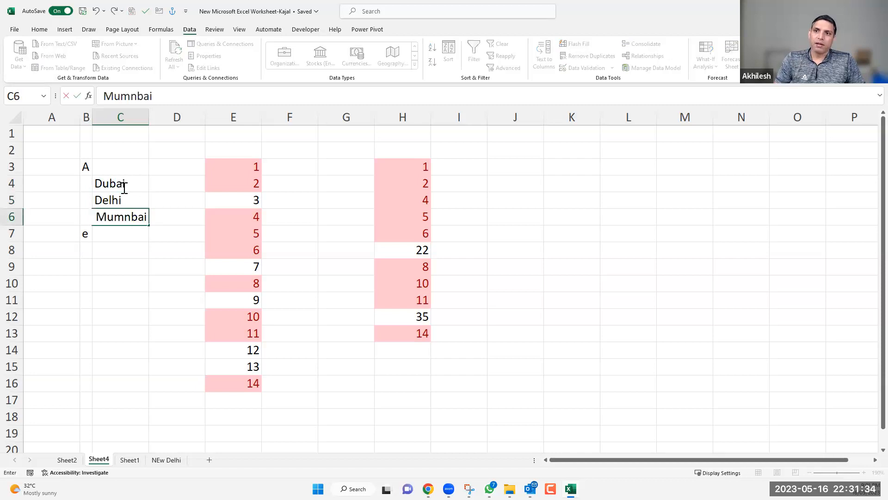
pyautogui.press('Return')
pyautogui.doubleClick(128, 216)
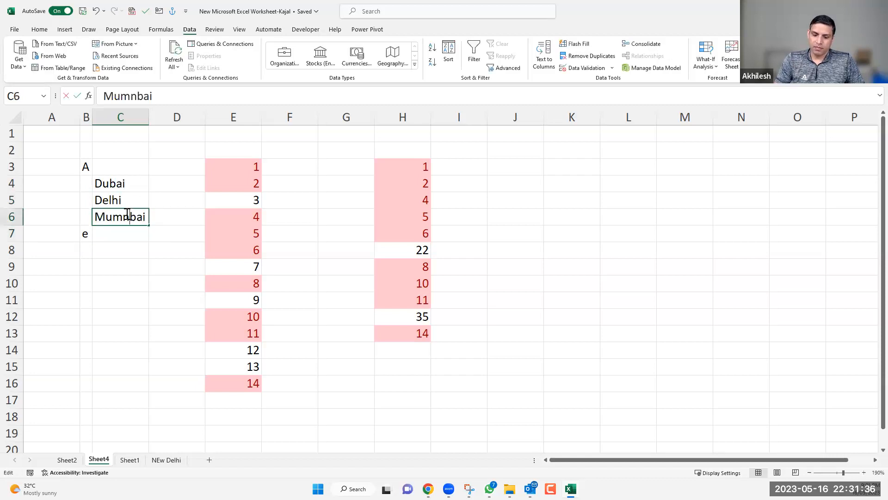
pyautogui.press('BackSpace')
pyautogui.press('Return')
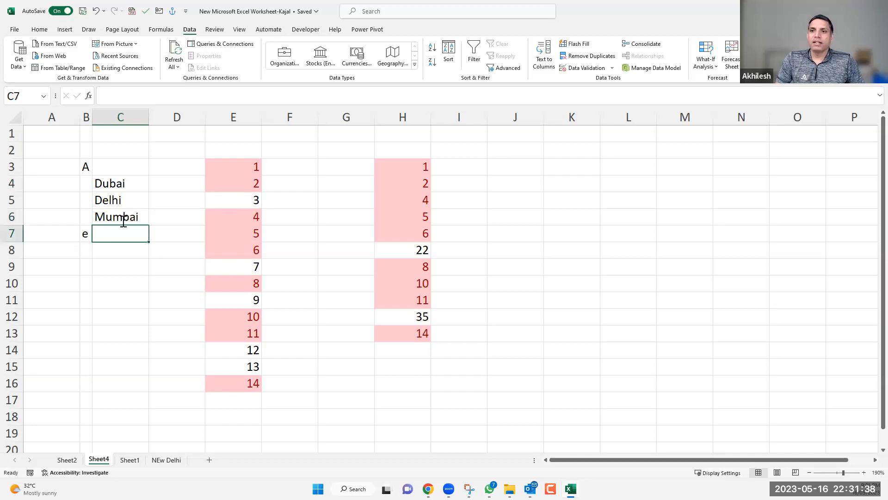
# - Apply a custom number format to C4:C6 that puts a quoted asterisk and a space before the cell text (@)
pyautogui.moveTo(121, 184); pyautogui.dragTo(124, 221)
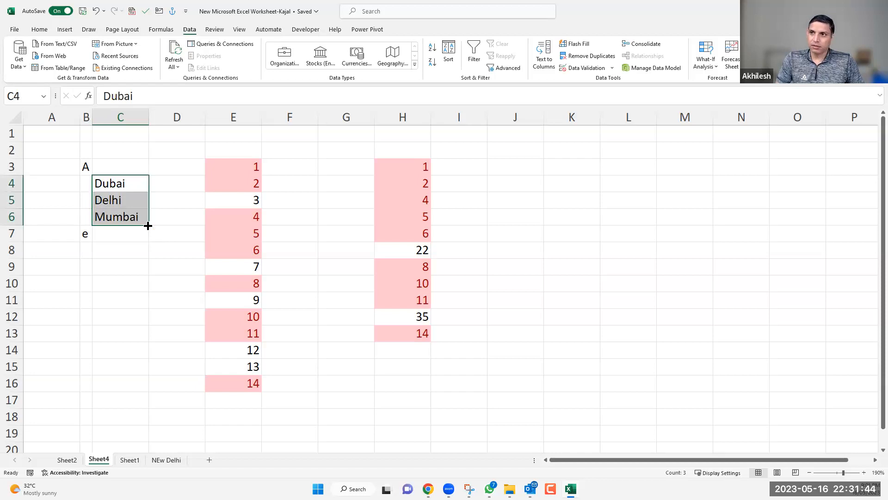
pyautogui.hotkey('ctrl', '1')
pyautogui.click(278, 142)
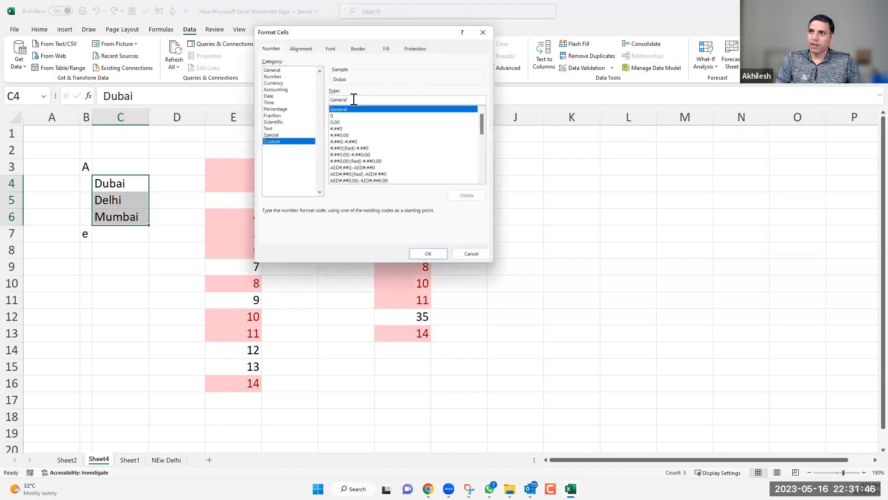
pyautogui.doubleClick(330, 100)
pyautogui.click(333, 100)
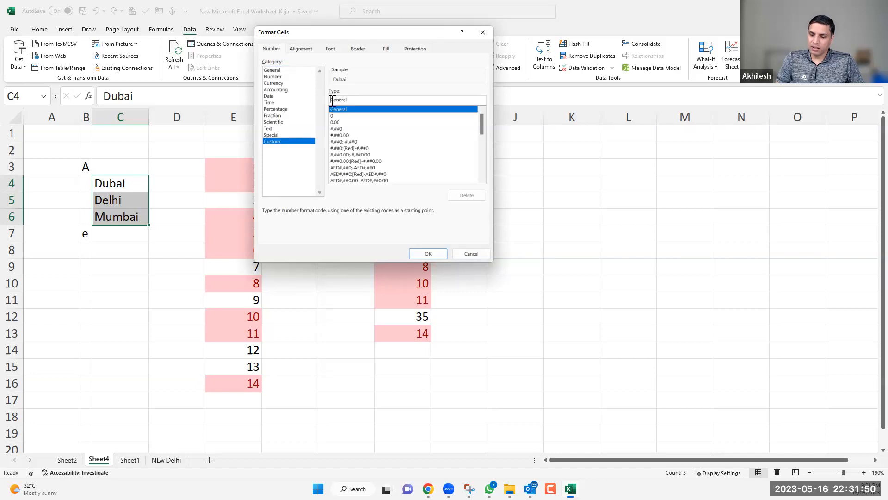
pyautogui.write('"')
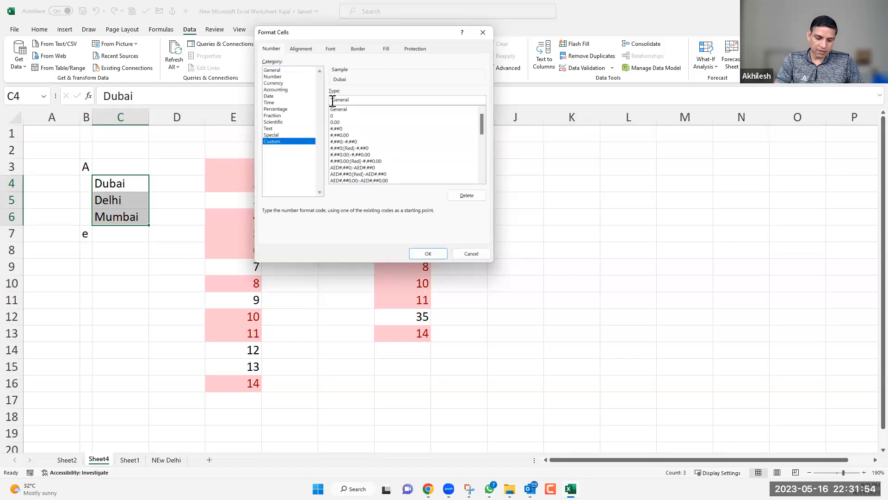
pyautogui.write('"')
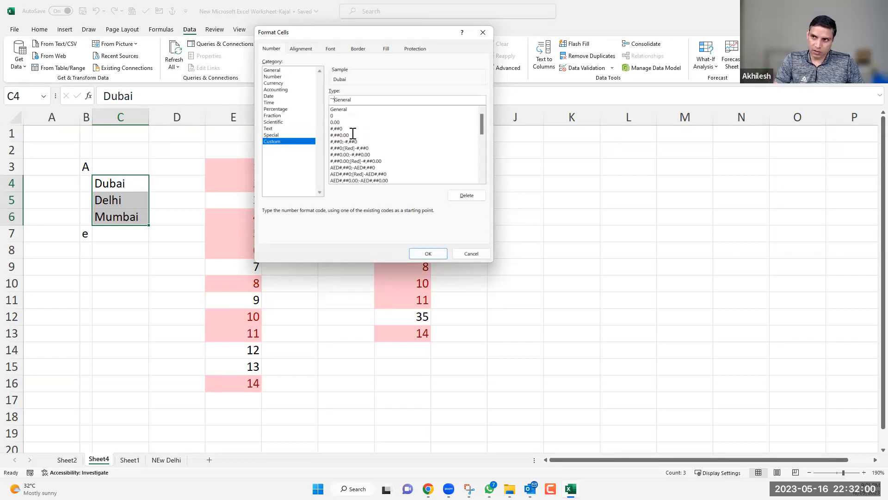
pyautogui.write('"')
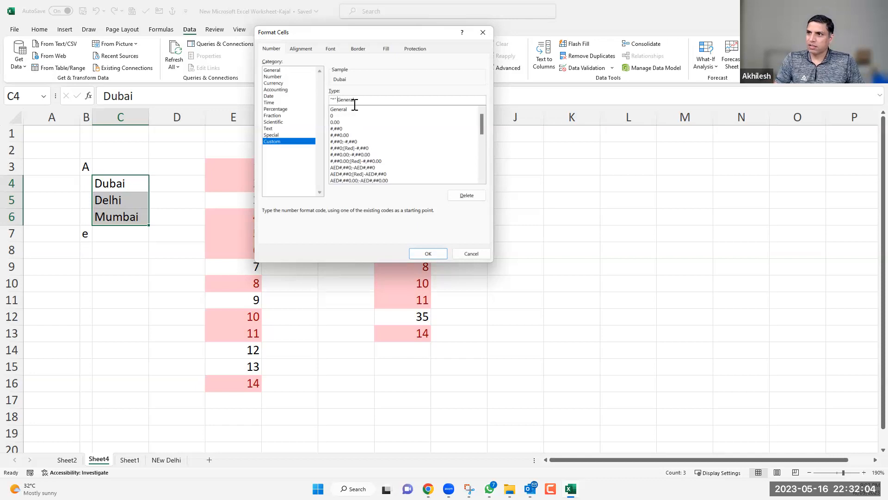
pyautogui.moveTo(354, 102); pyautogui.dragTo(339, 100)
pyautogui.press('BackSpace')
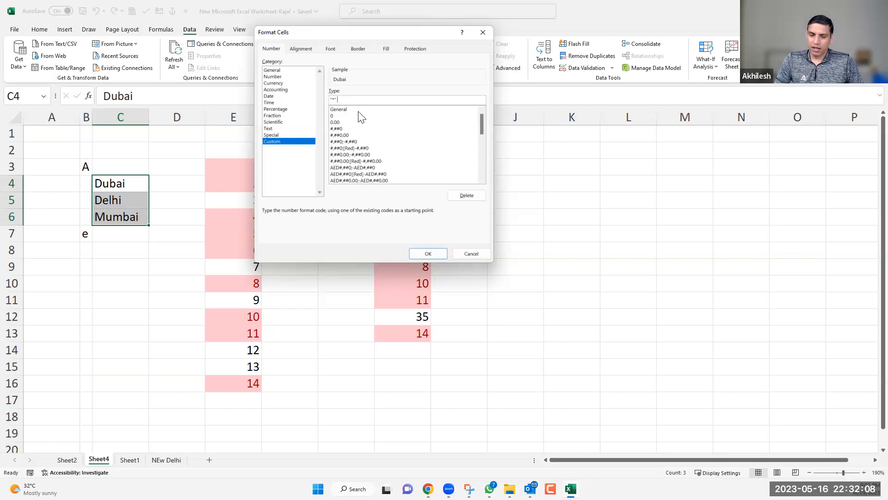
pyautogui.write('@')
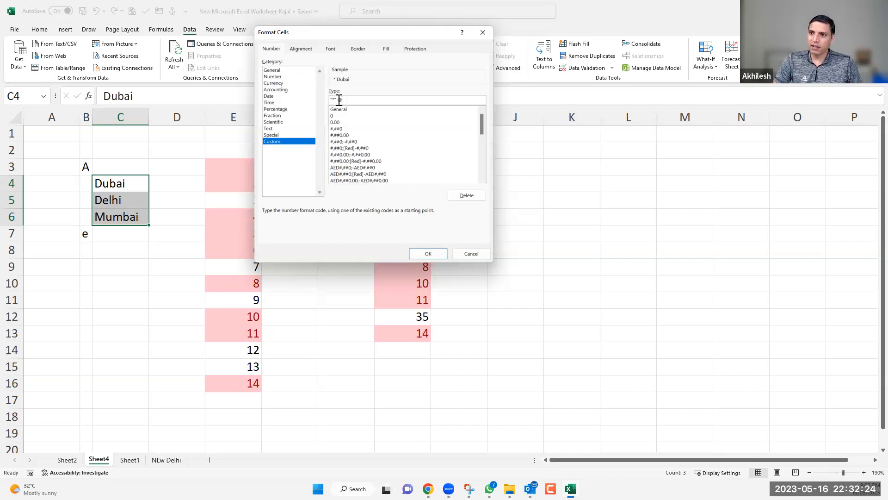
pyautogui.press('Return')
pyautogui.click(102, 320)
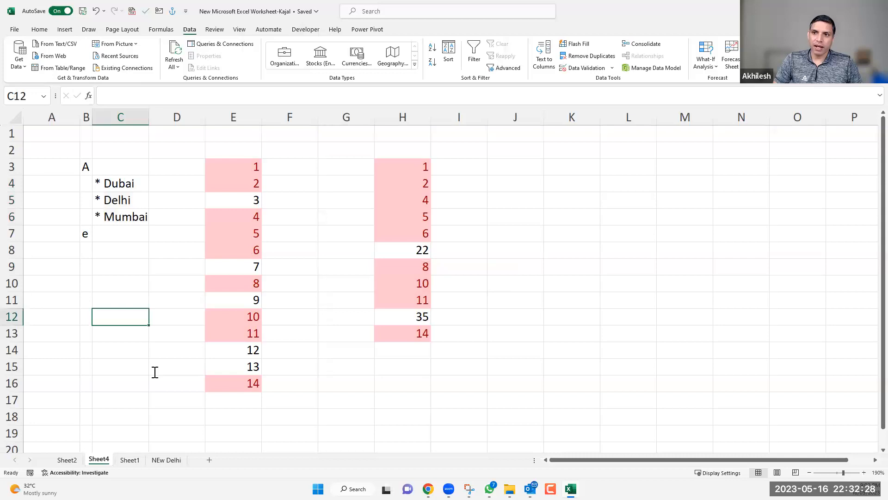
pyautogui.hotkey('ctrl', 'Up')
pyautogui.hotkey('ctrl', 'Up')
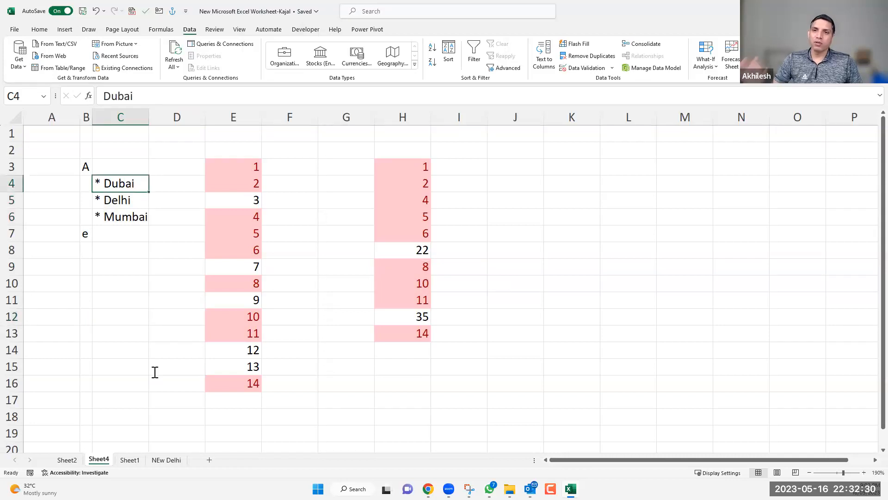
pyautogui.moveTo(428, 488)
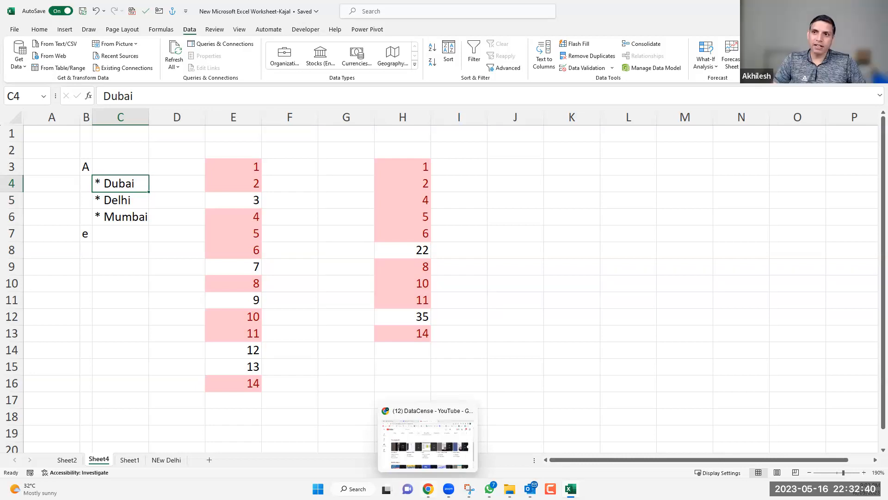
pyautogui.click(116, 200)
pyautogui.click(118, 214)
pyautogui.moveTo(115, 184); pyautogui.dragTo(118, 213)
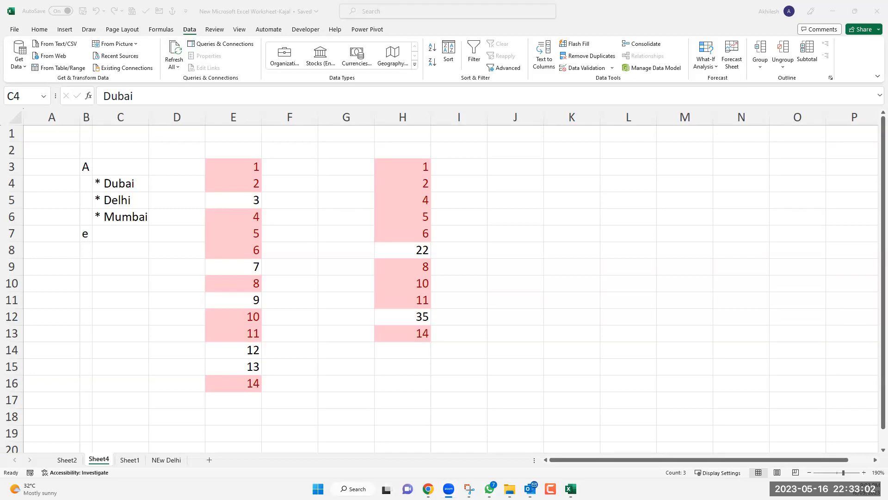
pyautogui.click(118, 183)
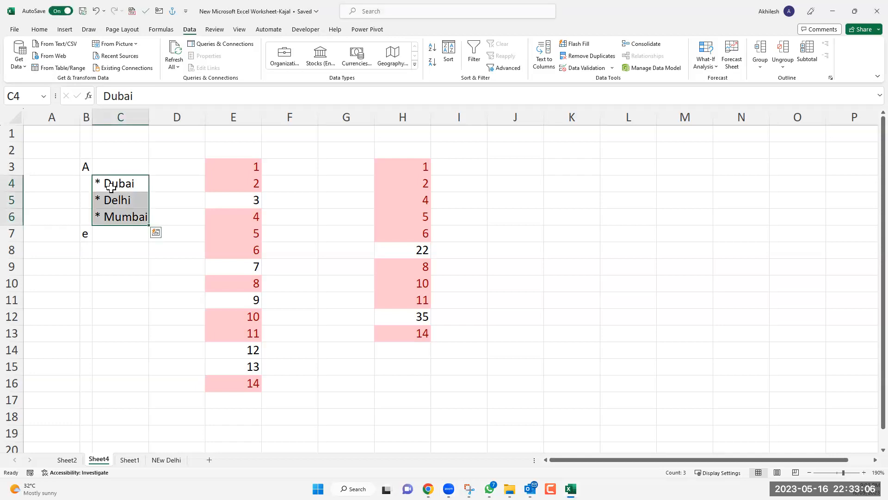
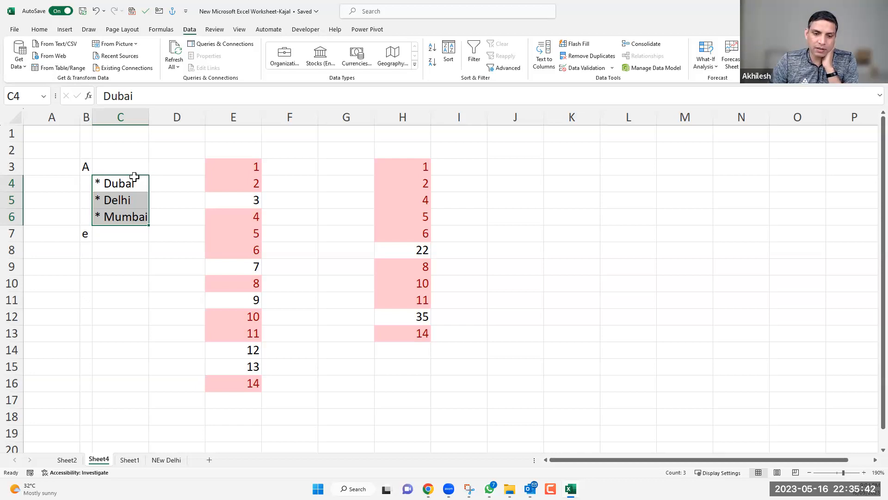
# - Copy the Sheet2 table headers from R.N. through SCI (086) into row 1 of a new sheet, starting at A1
pyautogui.hotkey('ctrl', 'pageup')
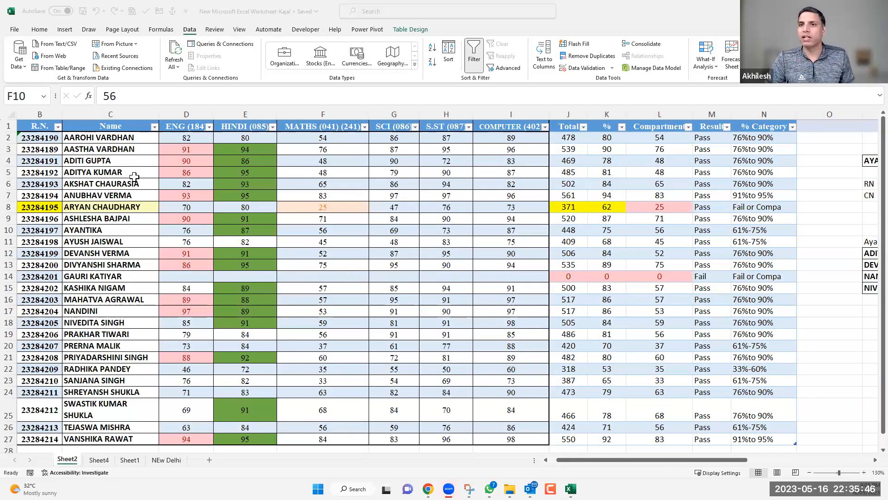
pyautogui.hotkey('alt', 'Tab')
pyautogui.moveTo(40, 127); pyautogui.dragTo(394, 253)
pyautogui.press('Tab')
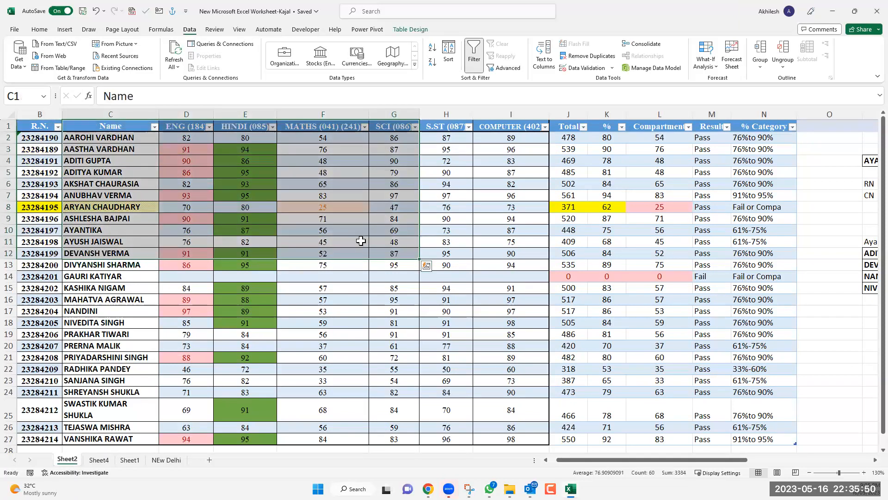
pyautogui.moveTo(40, 126); pyautogui.dragTo(431, 311)
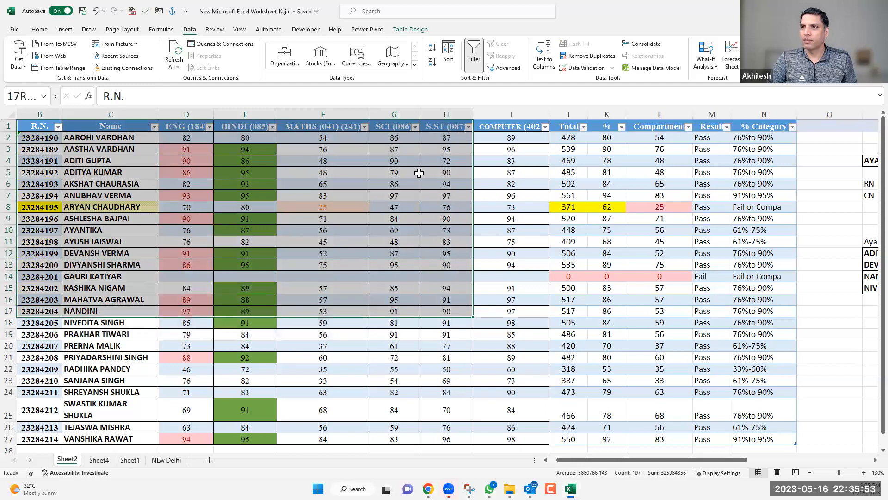
pyautogui.keyDown('shift'); pyautogui.click(434, 131); pyautogui.keyUp('shift')
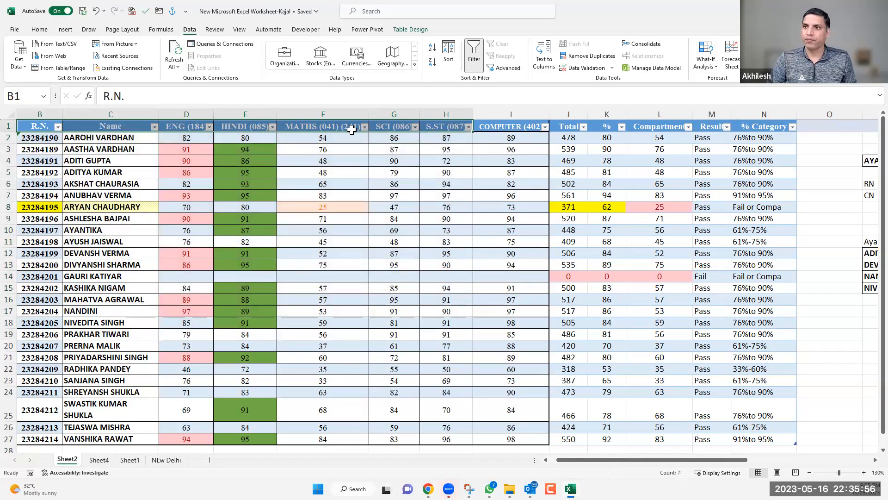
pyautogui.hotkey('ctrl', 'q')
pyautogui.moveTo(46, 124); pyautogui.dragTo(386, 120)
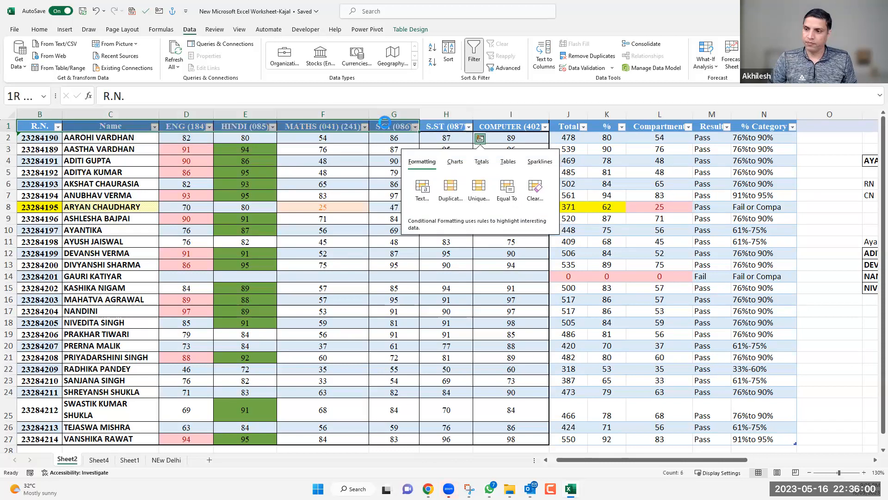
pyautogui.hotkey('ctrl', 'c')
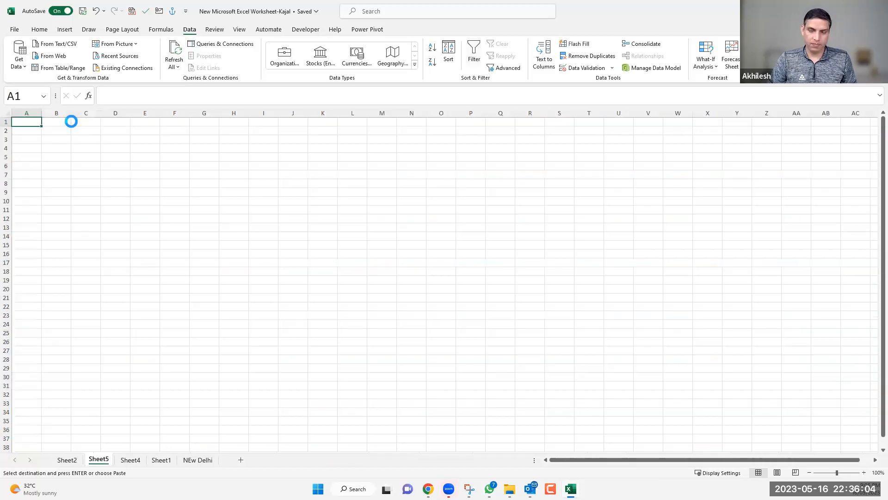
pyautogui.hotkey('ctrl', 'v')
pyautogui.click(140, 168)
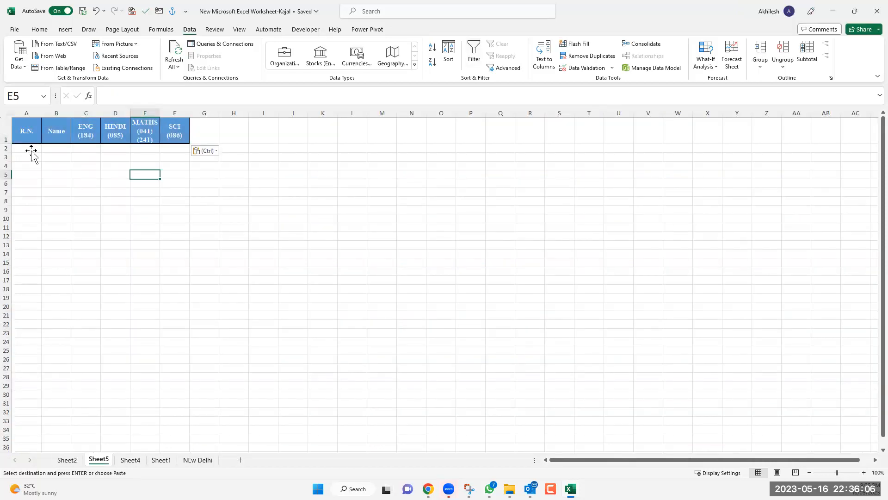
# - Copy the first eight R.N. values from Sheet2 B2:B9 into A2:A9 of Sheet5
pyautogui.click(29, 150)
pyautogui.hotkey('ctrl', 'pageup')
pyautogui.moveTo(40, 139); pyautogui.dragTo(45, 222)
pyautogui.hotkey('ctrl', 'c')
pyautogui.hotkey('ctrl', 'pagedown')
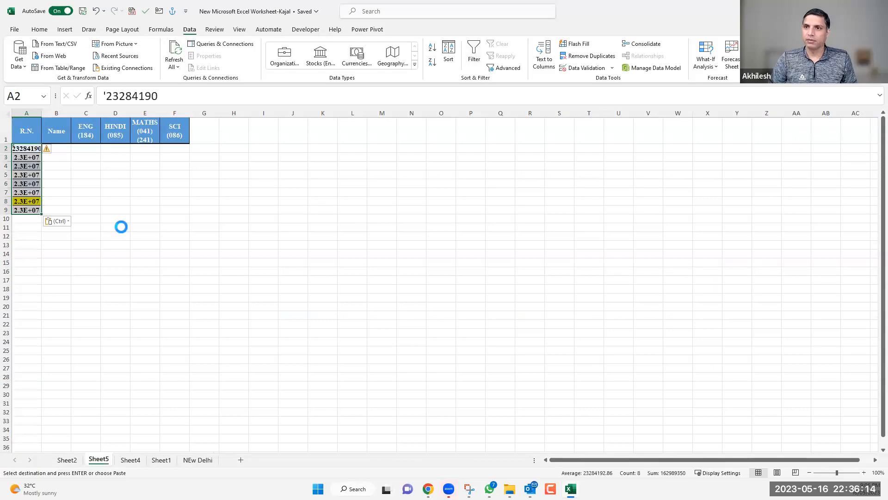
# - Compare the order of the headers after R.N. in Sheet5 with the header order of the Sheet2 table
pyautogui.scroll(6, 157, 241)
pyautogui.moveTo(109, 152); pyautogui.dragTo(325, 154)
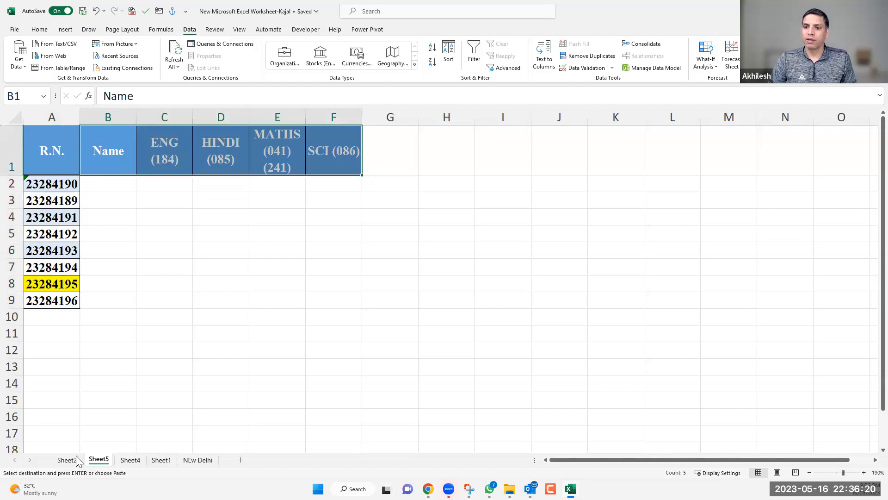
pyautogui.hotkey('ctrl', 'pageup')
pyautogui.click(91, 124)
pyautogui.moveTo(293, 125); pyautogui.dragTo(293, 125)
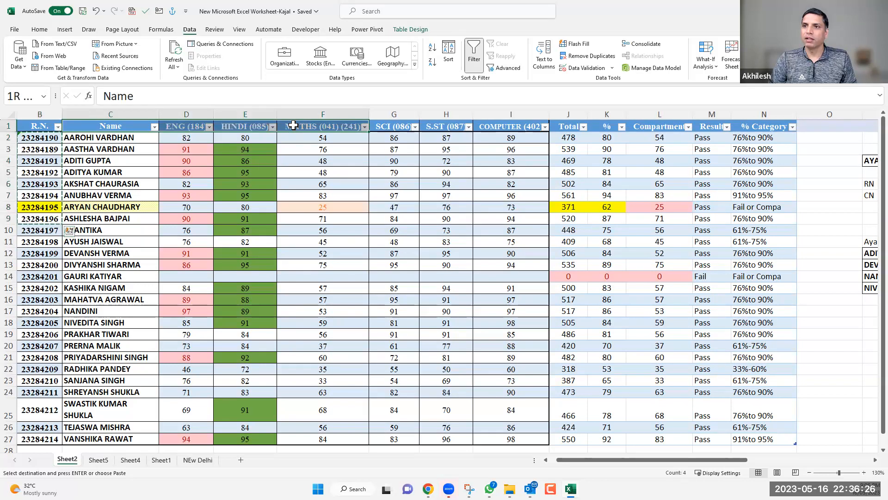
pyautogui.moveTo(293, 125); pyautogui.dragTo(293, 125)
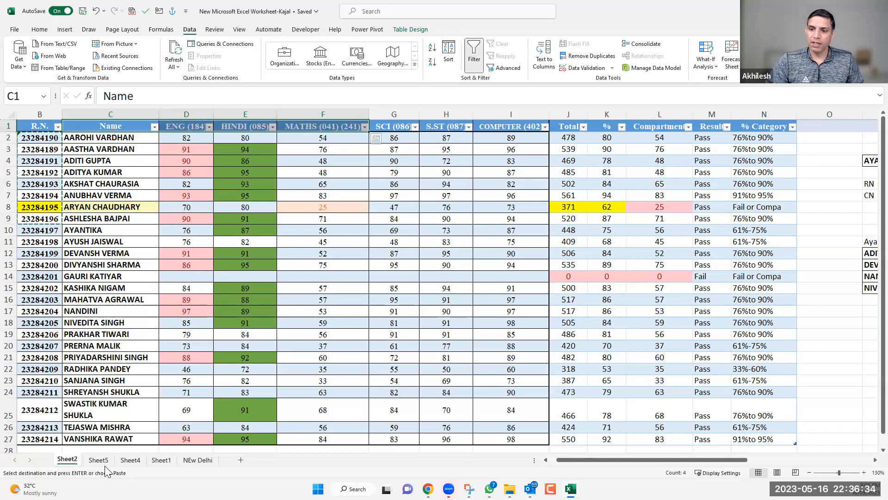
pyautogui.hotkey('ctrl', 'pagedown')
pyautogui.click(234, 152)
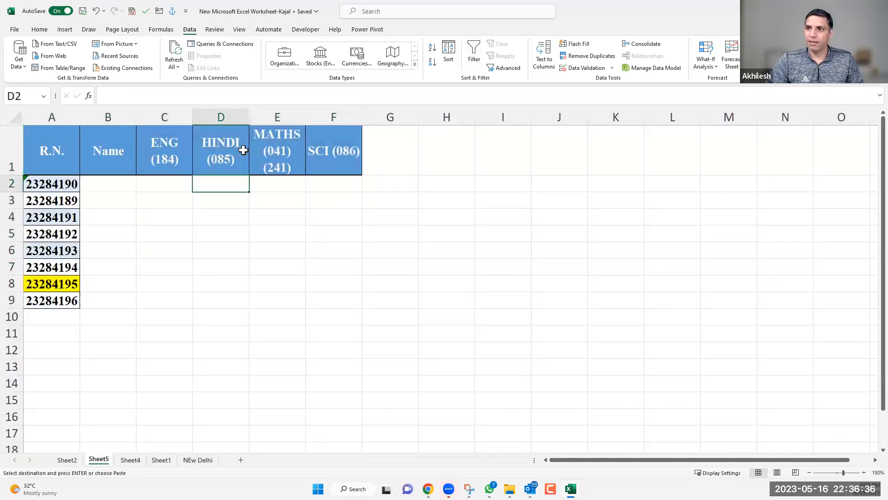
# - Rearrange the subject headers in C1:F1 of Sheet5 into the order MATHS (041) (241), ENG (184), SCI (086), HINDI (085)
pyautogui.moveTo(248, 153); pyautogui.dragTo(445, 154)
pyautogui.click(252, 151)
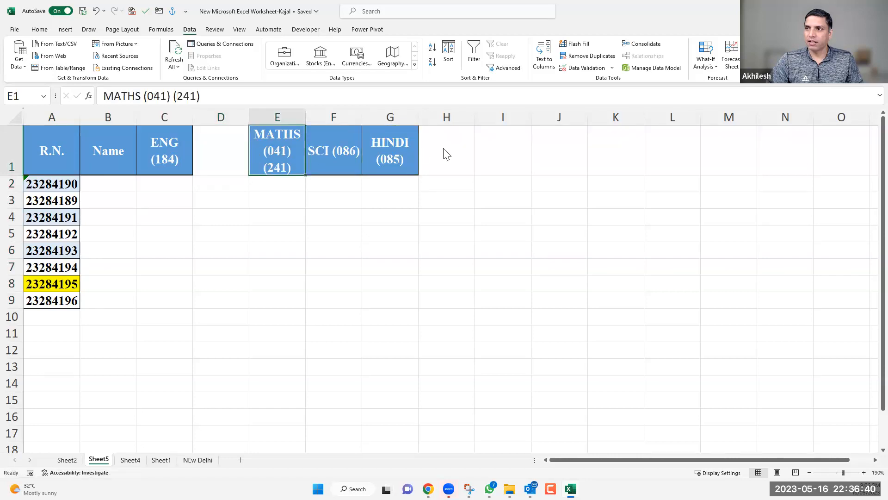
pyautogui.moveTo(226, 160); pyautogui.dragTo(272, 151)
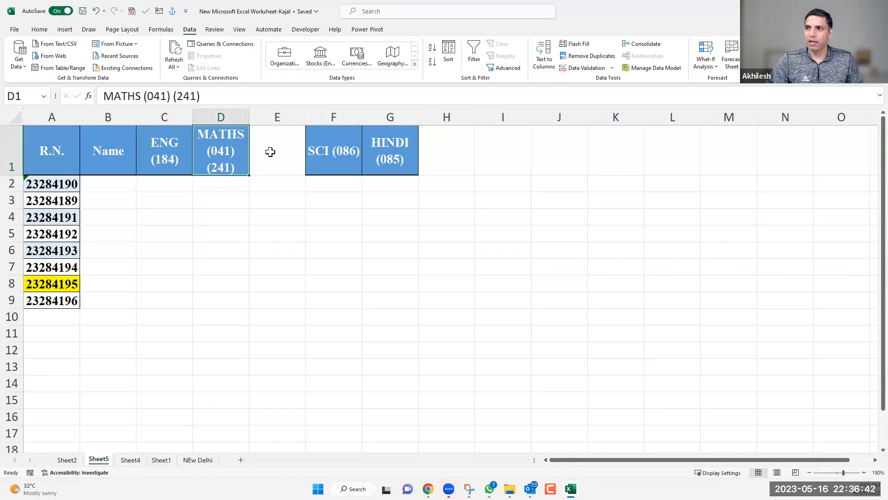
pyautogui.click(189, 153)
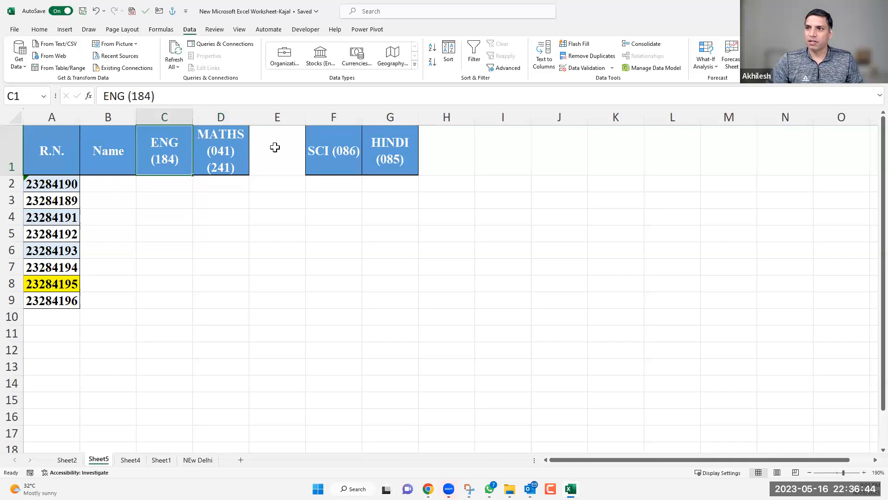
pyautogui.moveTo(192, 152); pyautogui.dragTo(220, 147)
pyautogui.moveTo(220, 147); pyautogui.dragTo(392, 148)
pyautogui.moveTo(348, 174); pyautogui.dragTo(183, 174)
pyautogui.press('Escape')
pyautogui.click(179, 197)
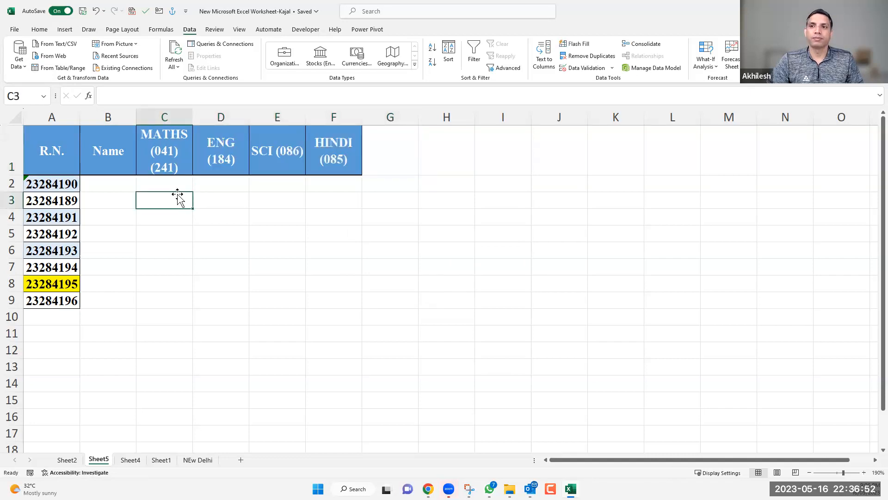
pyautogui.click(133, 158)
pyautogui.click(172, 159)
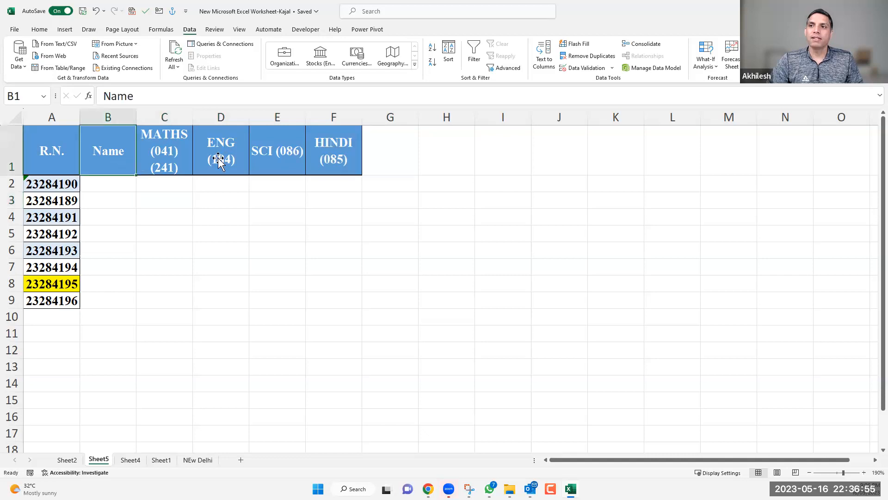
pyautogui.click(276, 161)
pyautogui.click(334, 159)
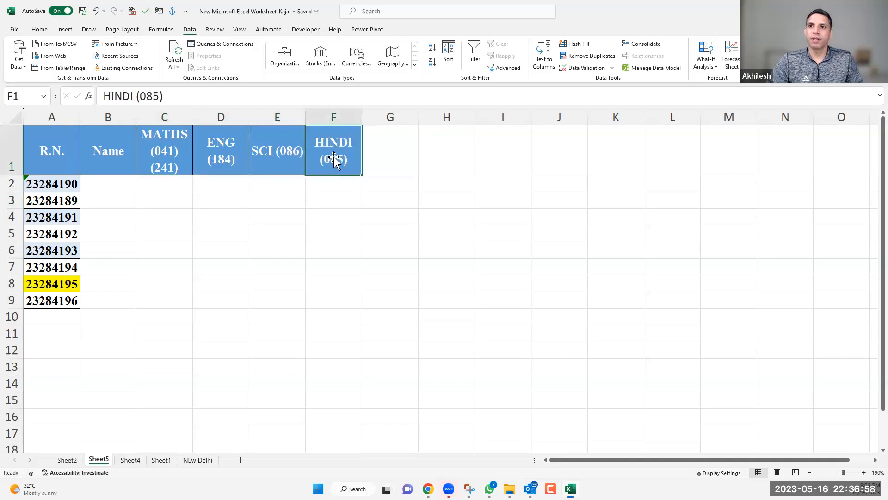
# - Enter =VLOOKUP(A2,Sheet2!B:I,2,0) in B2 to look up the student name with an exact match
pyautogui.click(110, 187)
pyautogui.write('=')
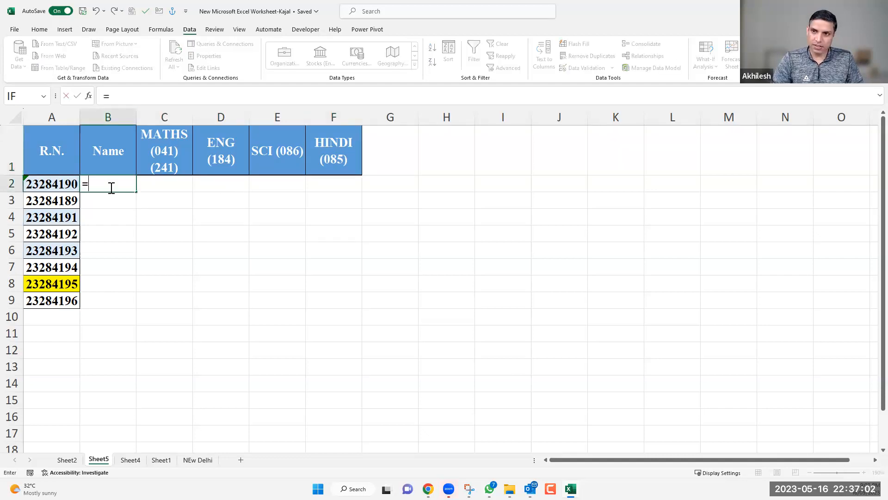
pyautogui.write('vl')
pyautogui.press('Tab')
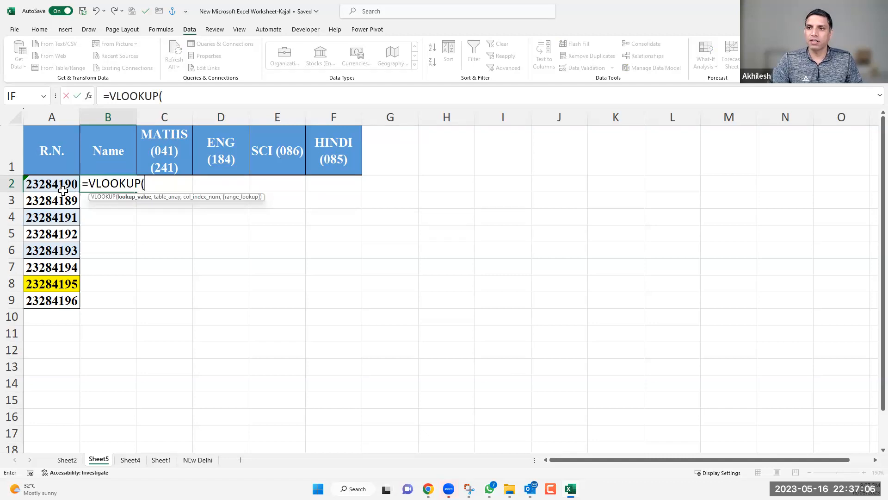
pyautogui.click(62, 185)
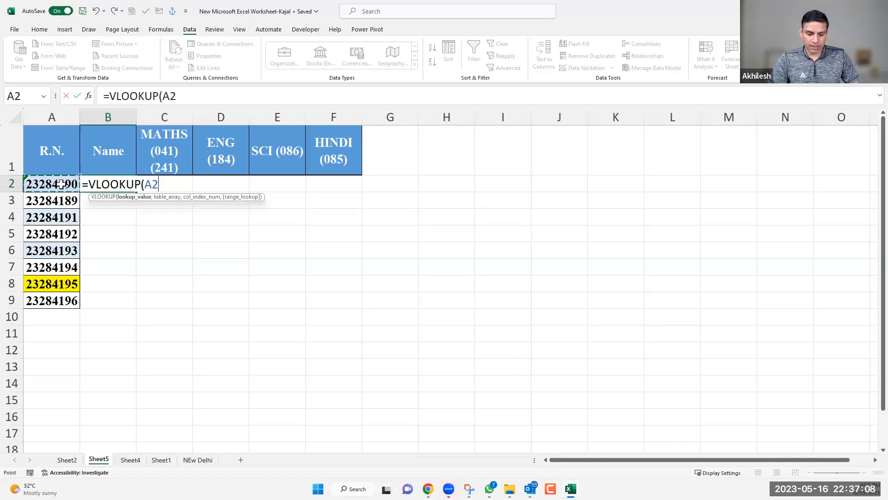
pyautogui.write(',')
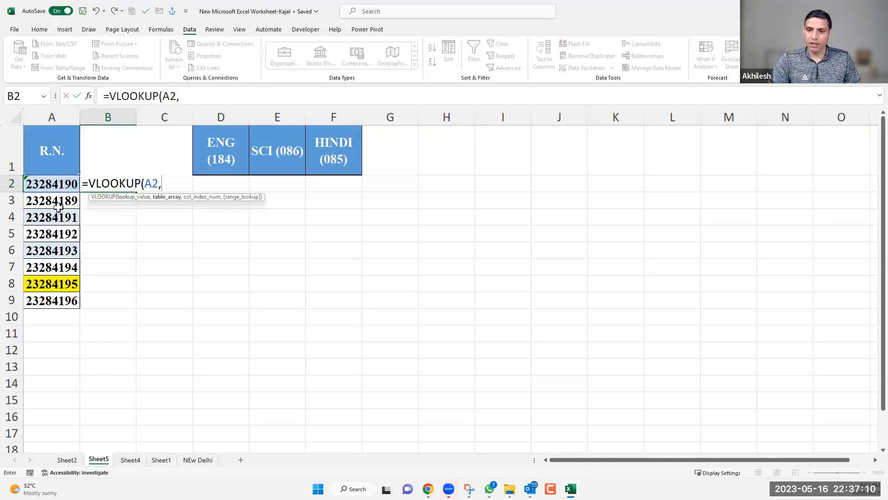
pyautogui.hotkey('ctrl', 'pageup')
pyautogui.moveTo(46, 112); pyautogui.dragTo(515, 115)
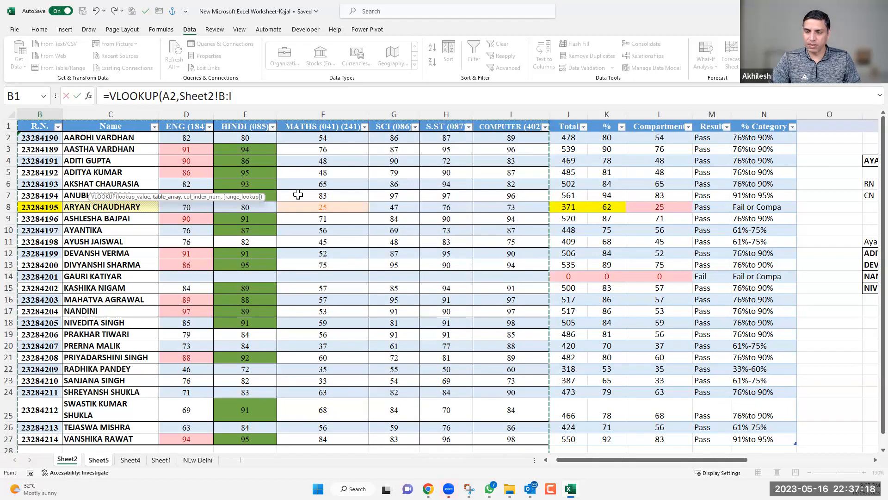
pyautogui.write(',2')
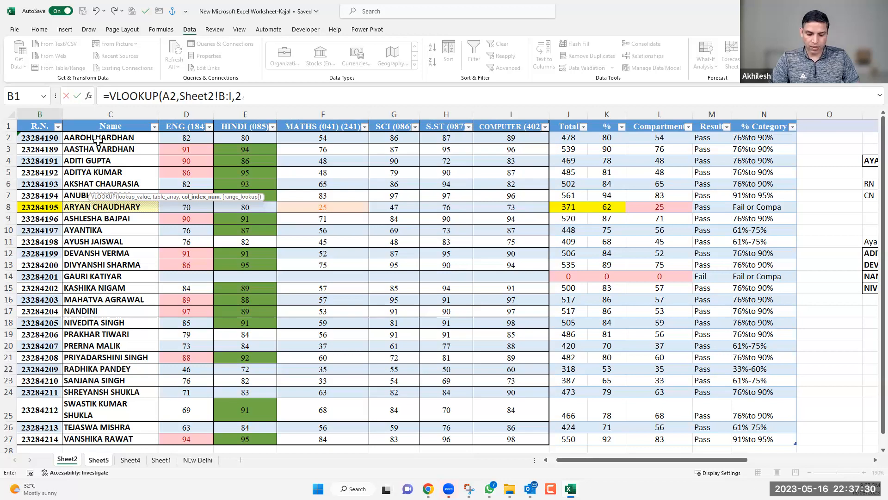
pyautogui.write(',0')
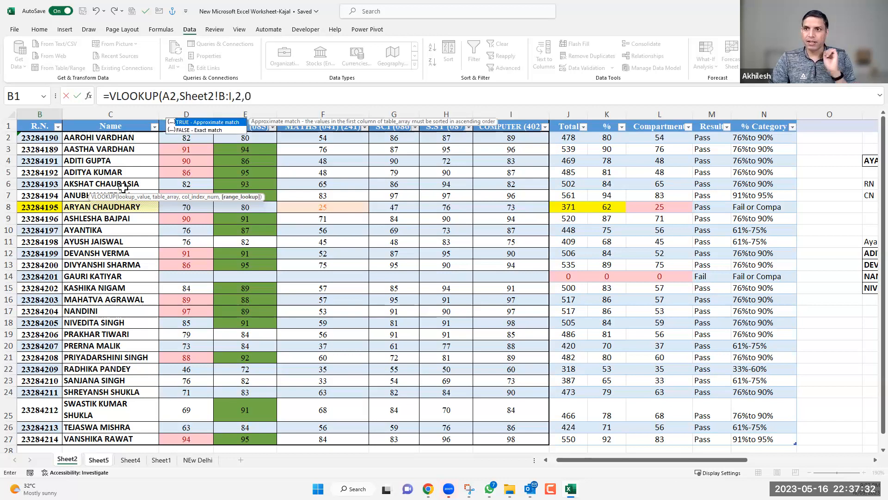
pyautogui.press('Return')
# - Widen column B to fit the names and fill the B2 lookup formula down to B9
pyautogui.press('Up')
pyautogui.moveTo(136, 116); pyautogui.dragTo(185, 192)
pyautogui.doubleClick(185, 193)
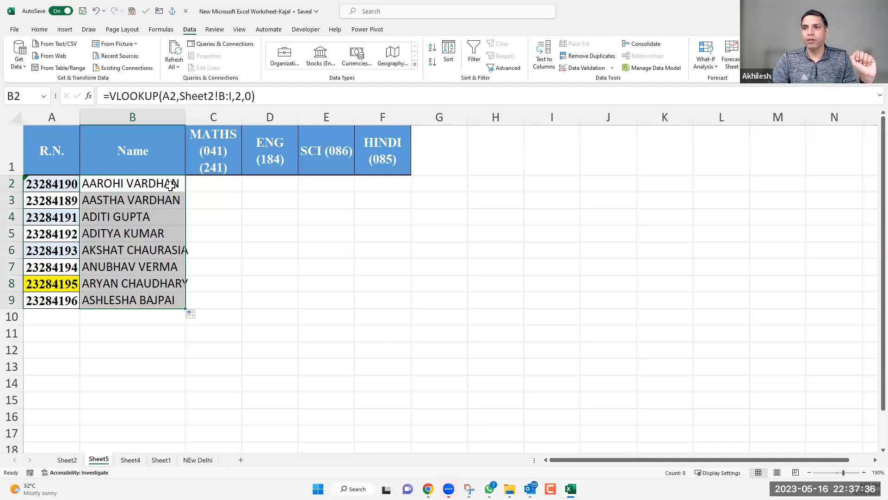
# - Compare the subject header order in Sheet5 with the column positions in Sheet2, counting from R.N. in column B
pyautogui.click(213, 154)
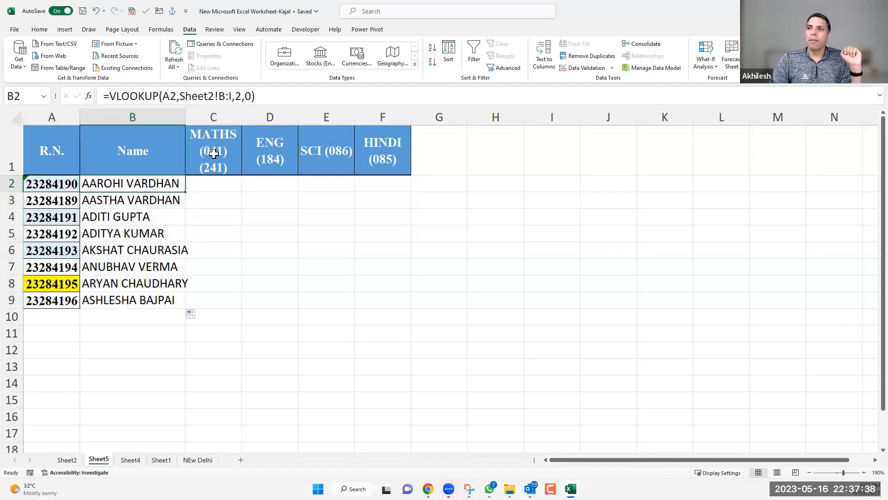
pyautogui.click(338, 156)
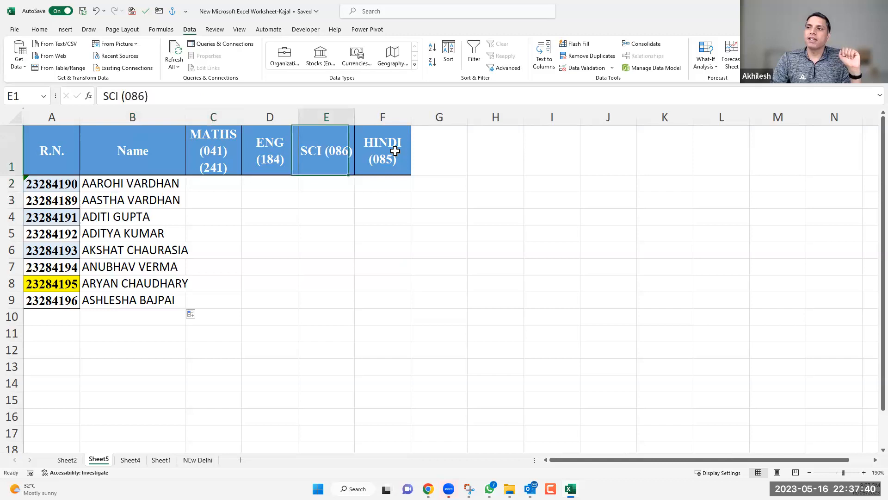
pyautogui.click(395, 149)
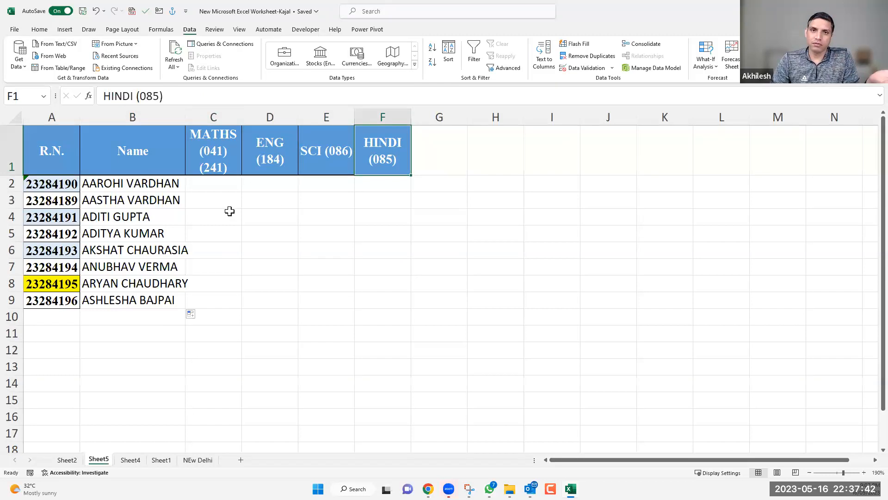
pyautogui.moveTo(210, 185); pyautogui.dragTo(392, 294)
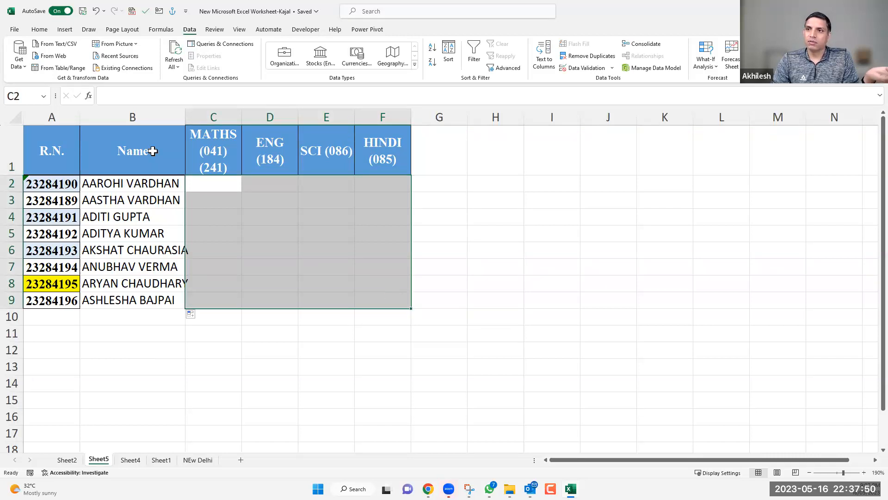
pyautogui.hotkey('ctrl', 'pageup')
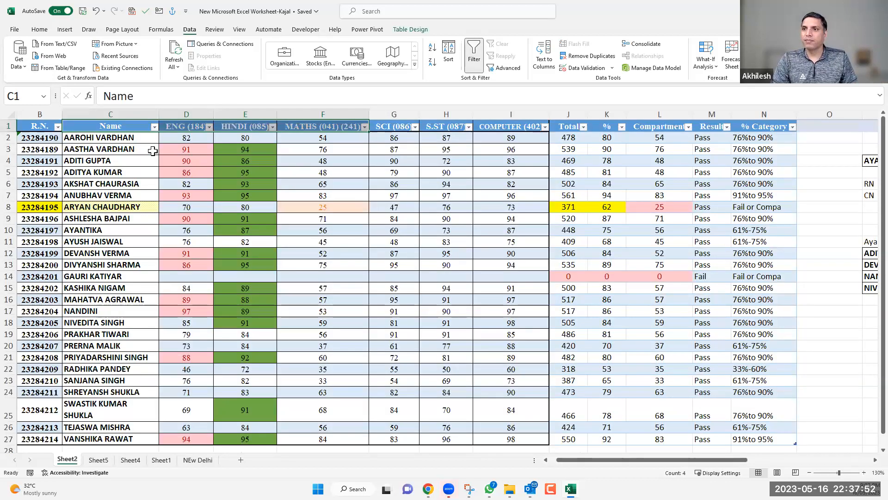
pyautogui.hotkey('ctrl', 'pagedown')
pyautogui.click(278, 160)
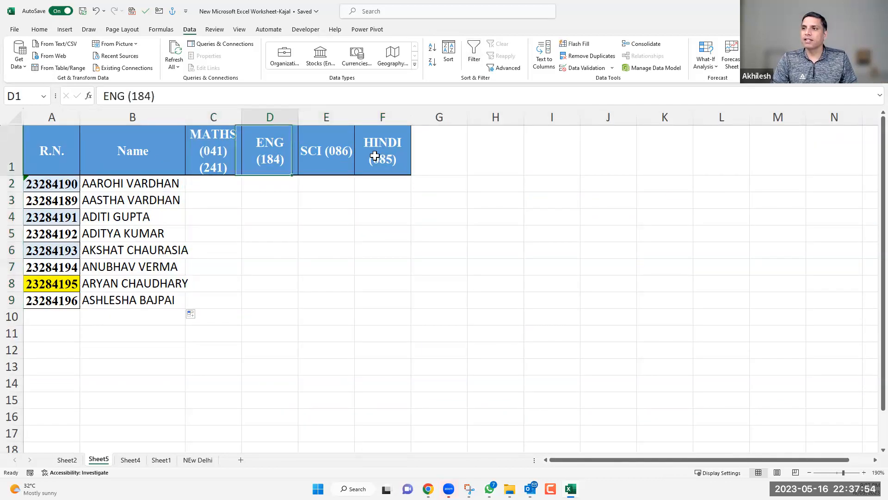
pyautogui.click(374, 157)
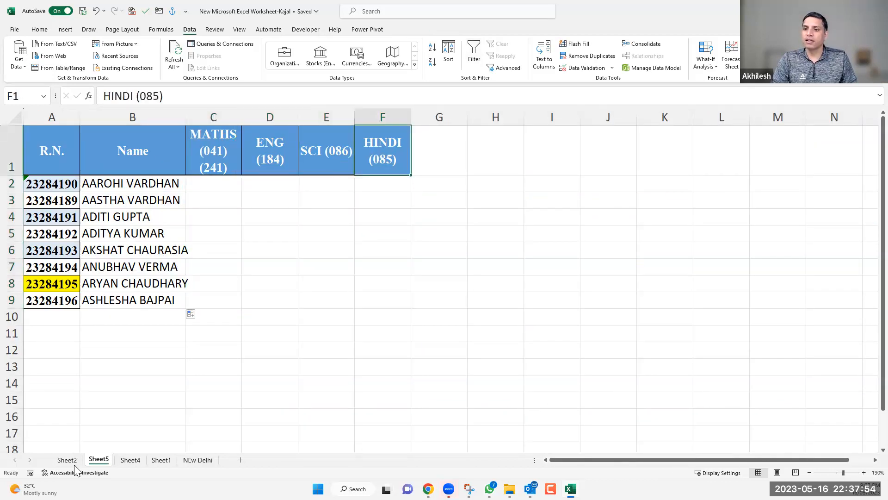
pyautogui.hotkey('ctrl', 'pageup')
pyautogui.click(324, 126)
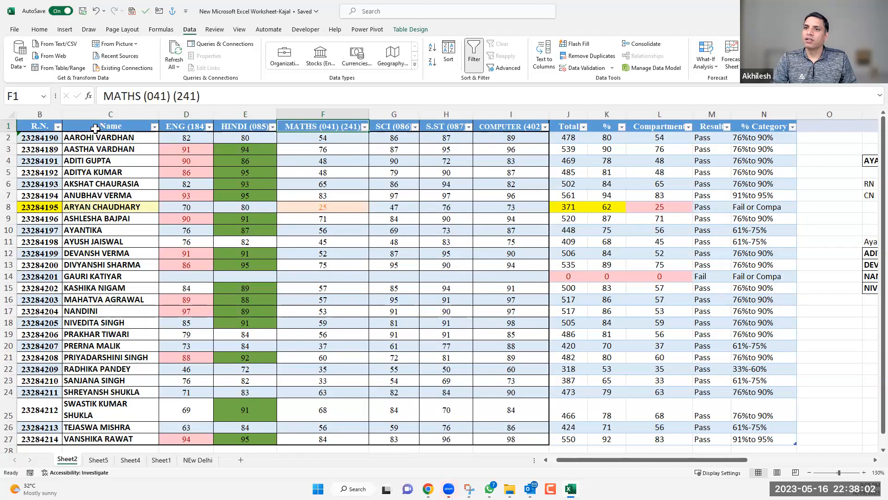
pyautogui.moveTo(43, 125); pyautogui.dragTo(187, 129)
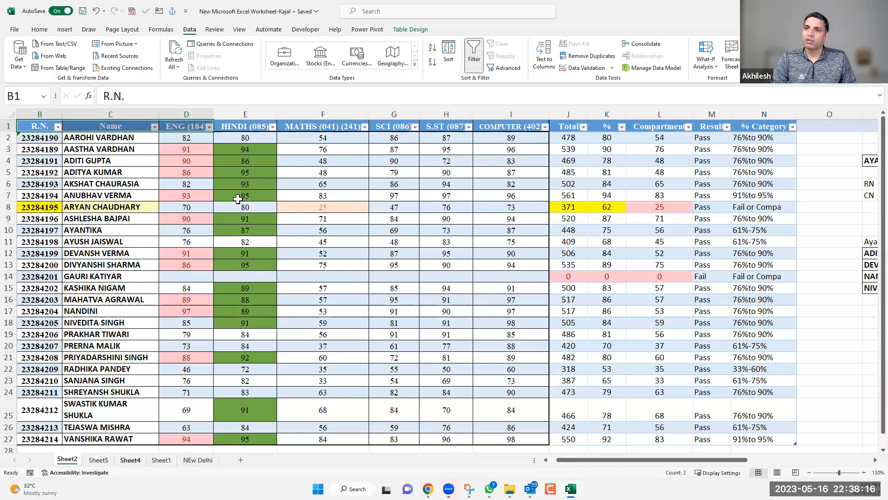
# - Change the column index in the B2 VLOOKUP formula to the array {2,5,3,6,4}
pyautogui.hotkey('ctrl', 'pagedown')
pyautogui.click(167, 186)
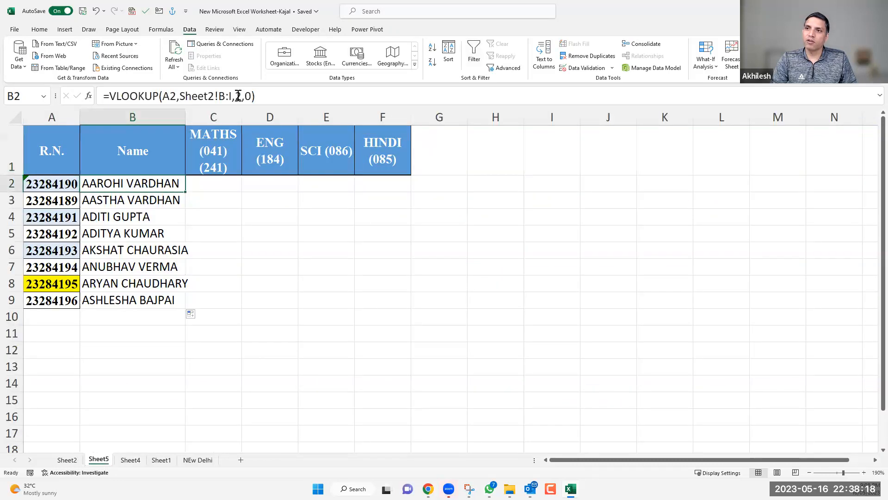
pyautogui.click(238, 96)
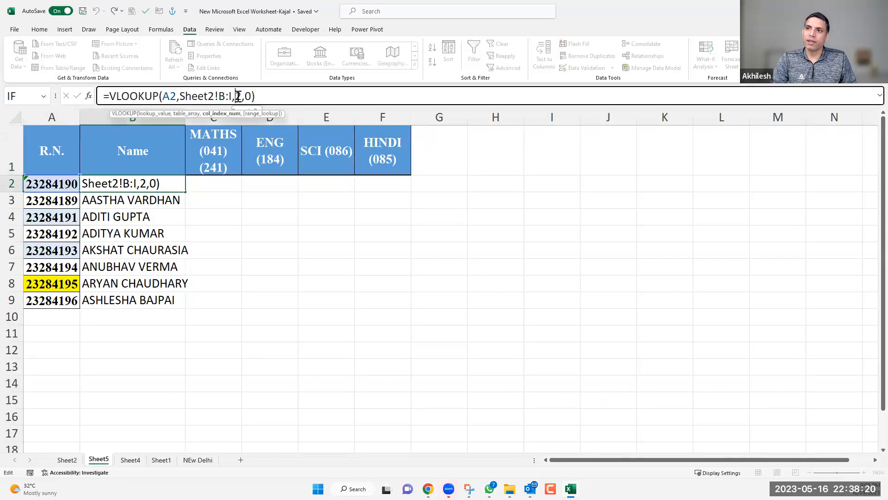
pyautogui.write('{2')
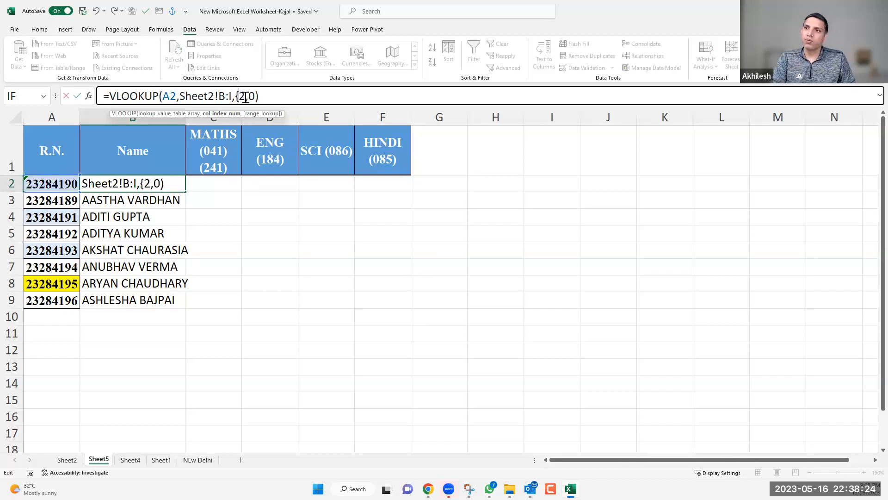
pyautogui.write(',5,3,')
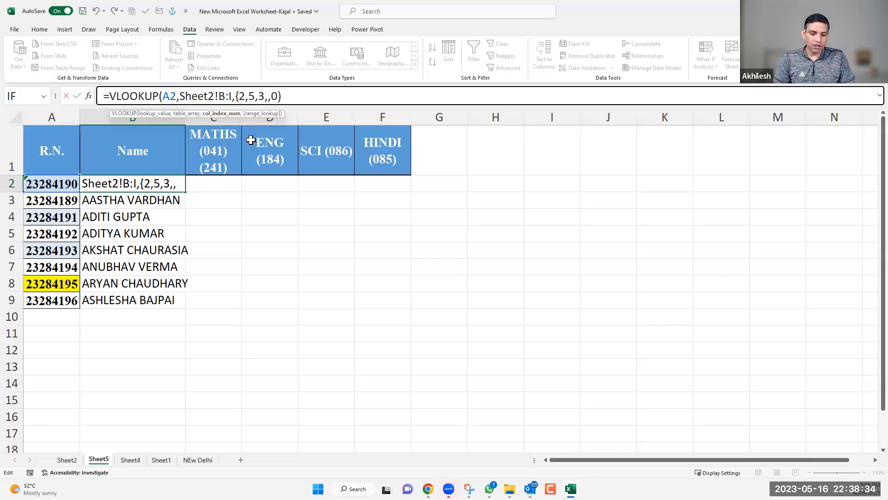
pyautogui.write('6,4')
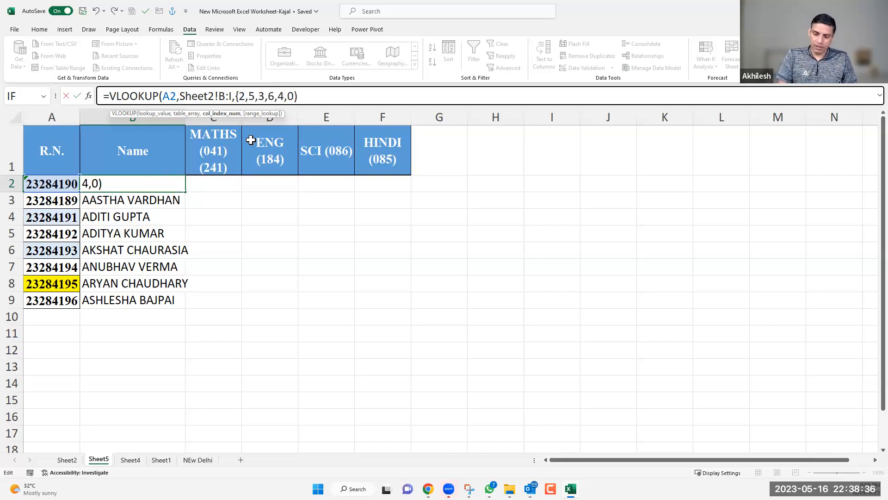
pyautogui.write('}')
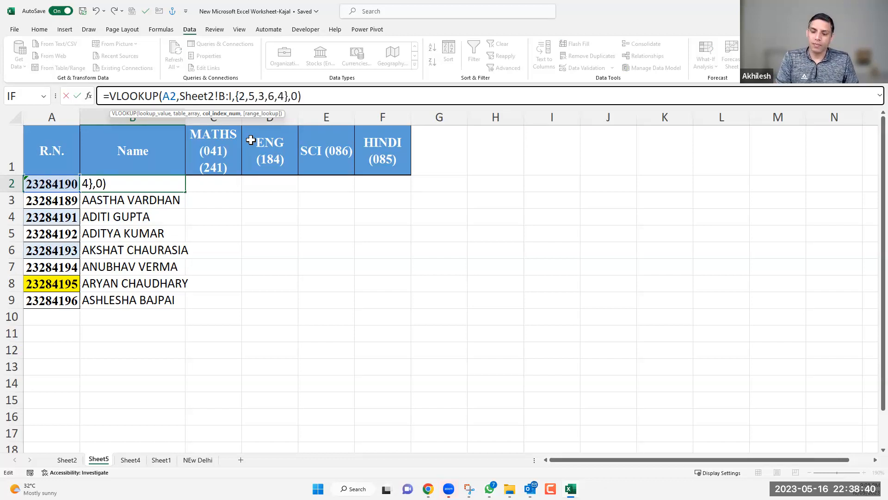
pyautogui.press('Return')
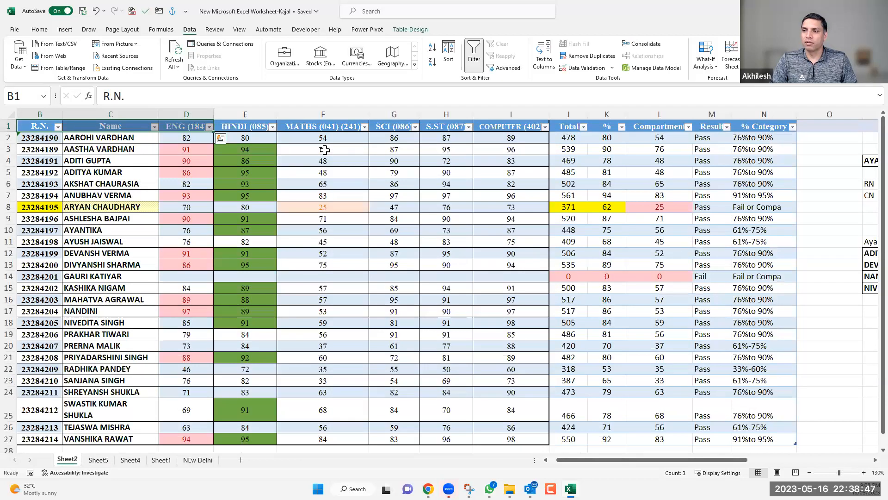
# - Check the spilled marks in row 2 of Sheet5 against the first student's marks in Sheet2, and inspect the formulas in C2 and B2
pyautogui.click(324, 143)
pyautogui.click(107, 460)
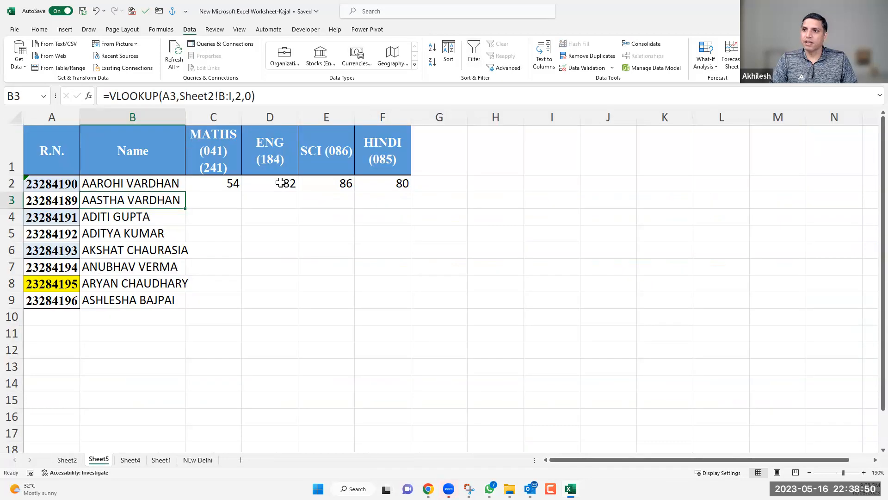
pyautogui.click(70, 460)
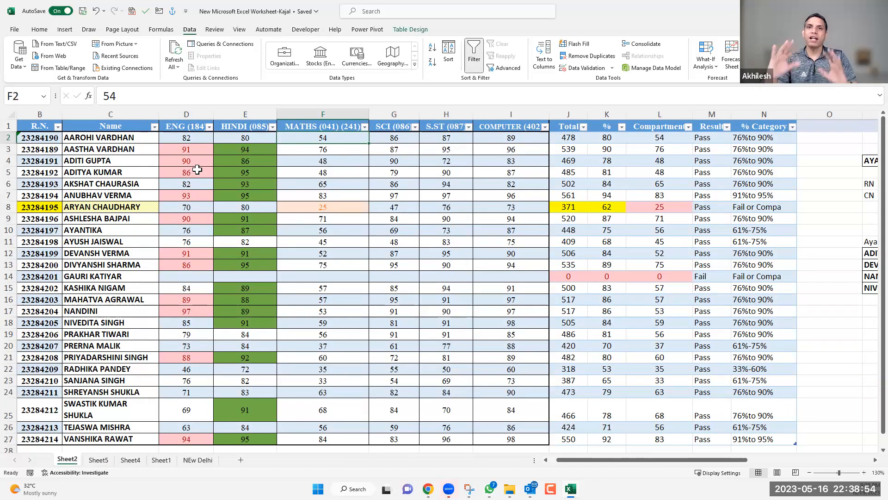
pyautogui.click(102, 460)
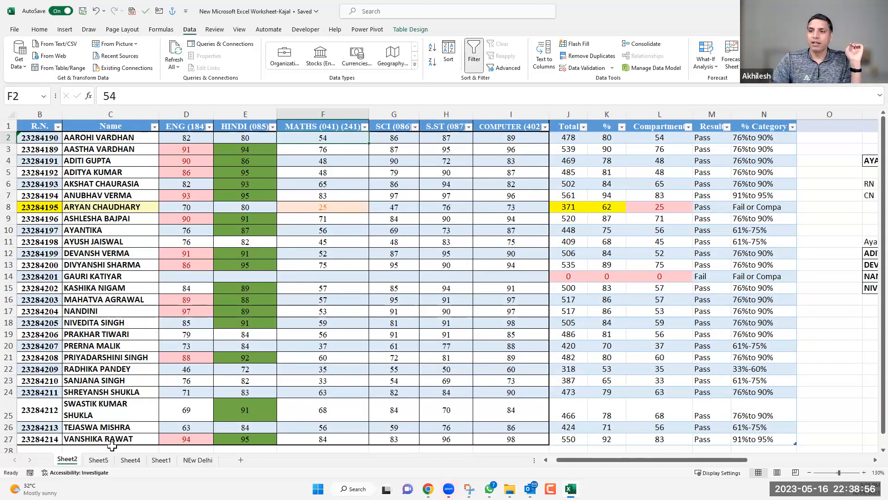
pyautogui.click(220, 185)
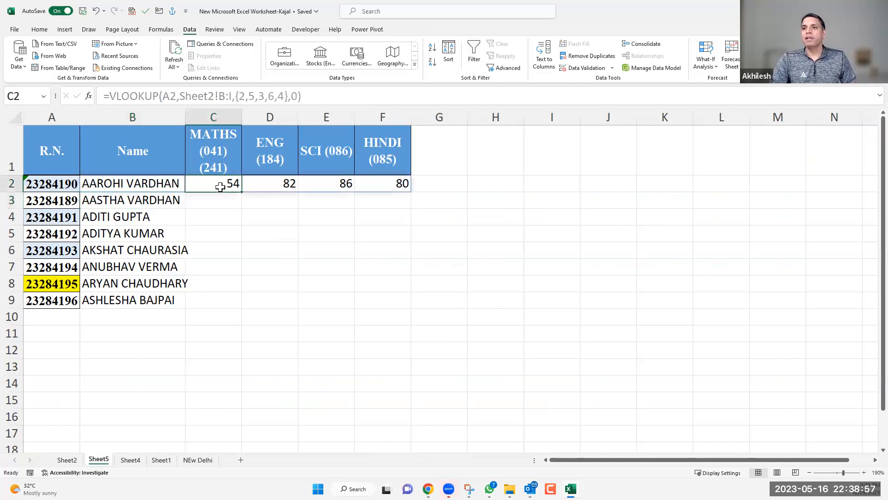
pyautogui.click(158, 181)
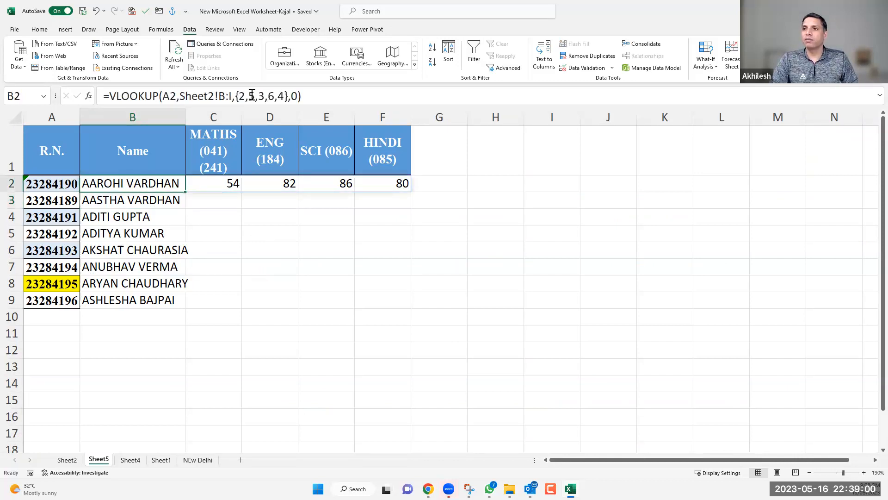
# - Review the column index array in the B2 VLOOKUP formula and fill the formula down to B9
pyautogui.scroll(6, 248, 95)
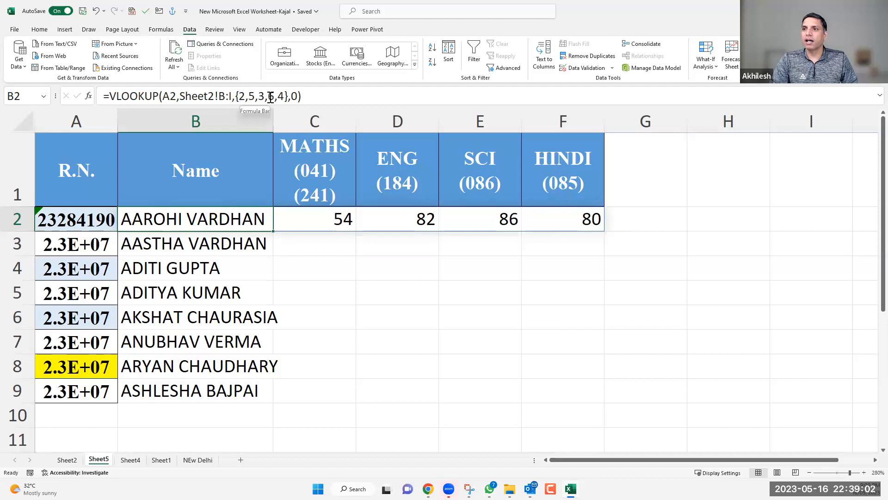
pyautogui.moveTo(236, 96); pyautogui.dragTo(288, 96)
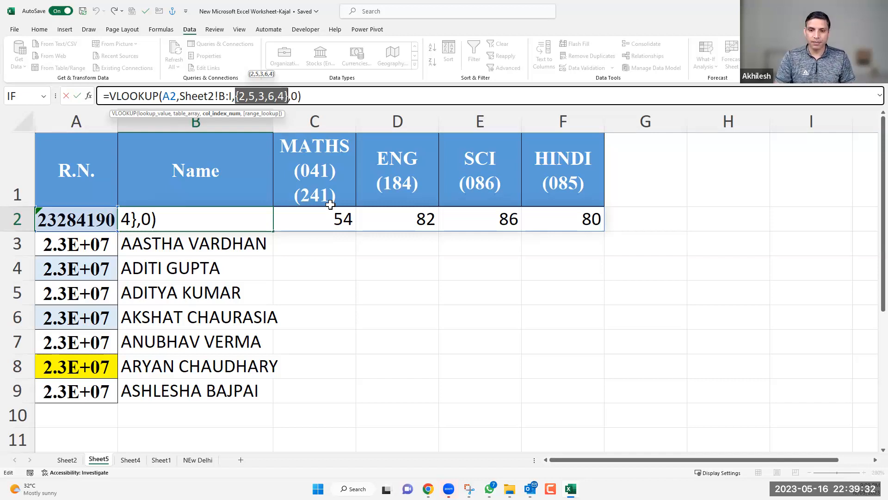
pyautogui.press('Return')
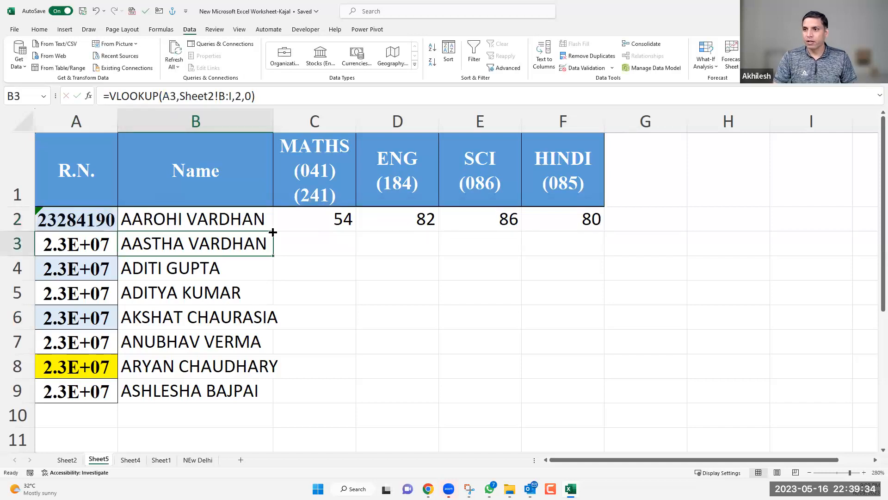
pyautogui.click(273, 231)
pyautogui.moveTo(272, 232); pyautogui.dragTo(265, 395)
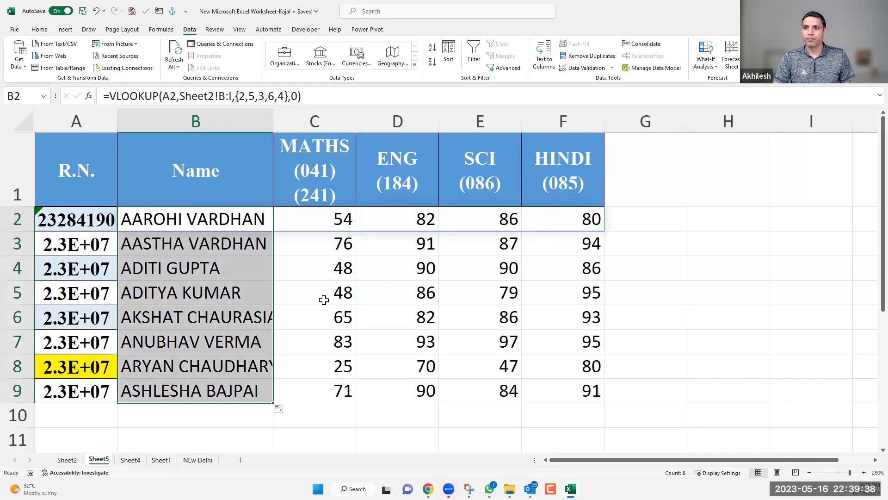
pyautogui.click(323, 300)
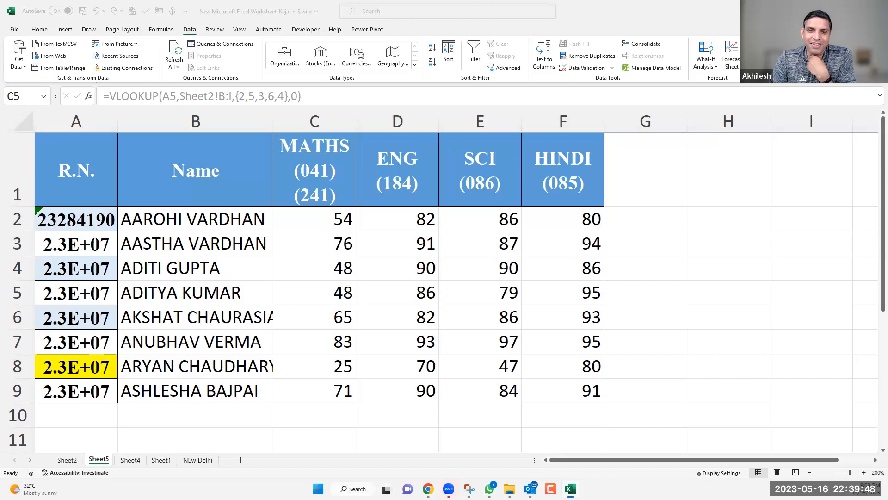
# - Widen column A so the full roll numbers fit, and select the B4 lookup cell
pyautogui.click(205, 217)
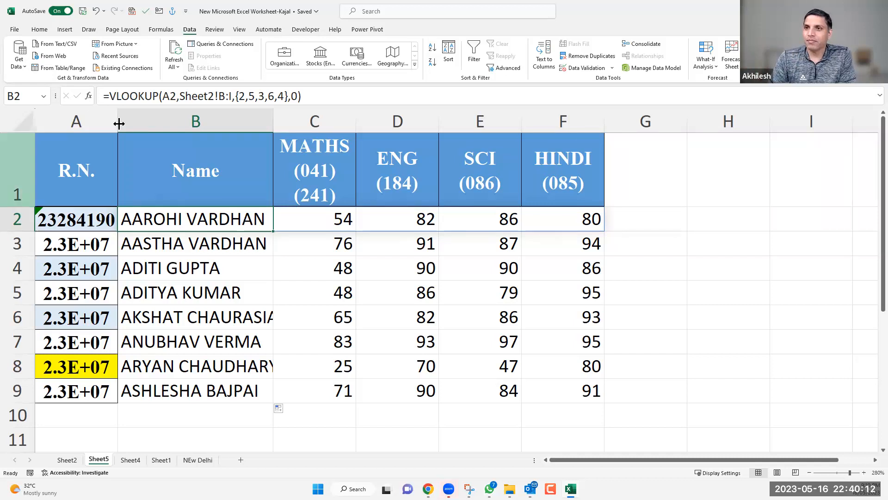
pyautogui.moveTo(117, 121); pyautogui.dragTo(150, 122)
pyautogui.click(230, 271)
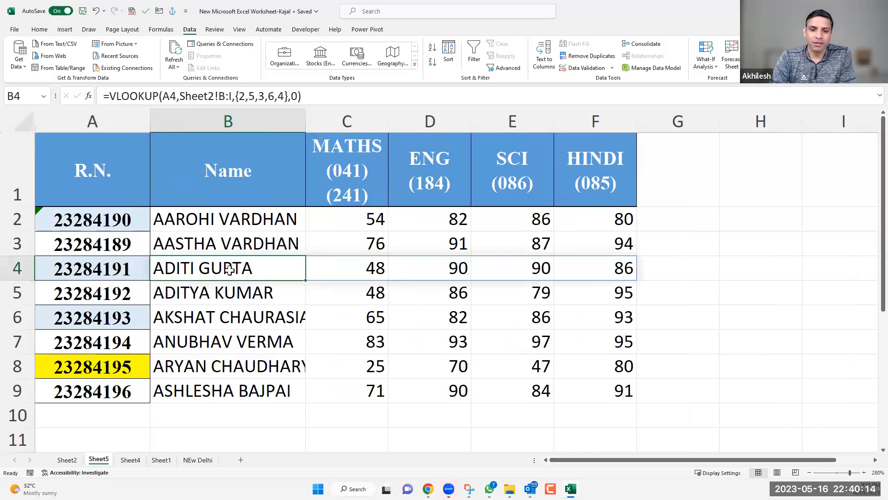